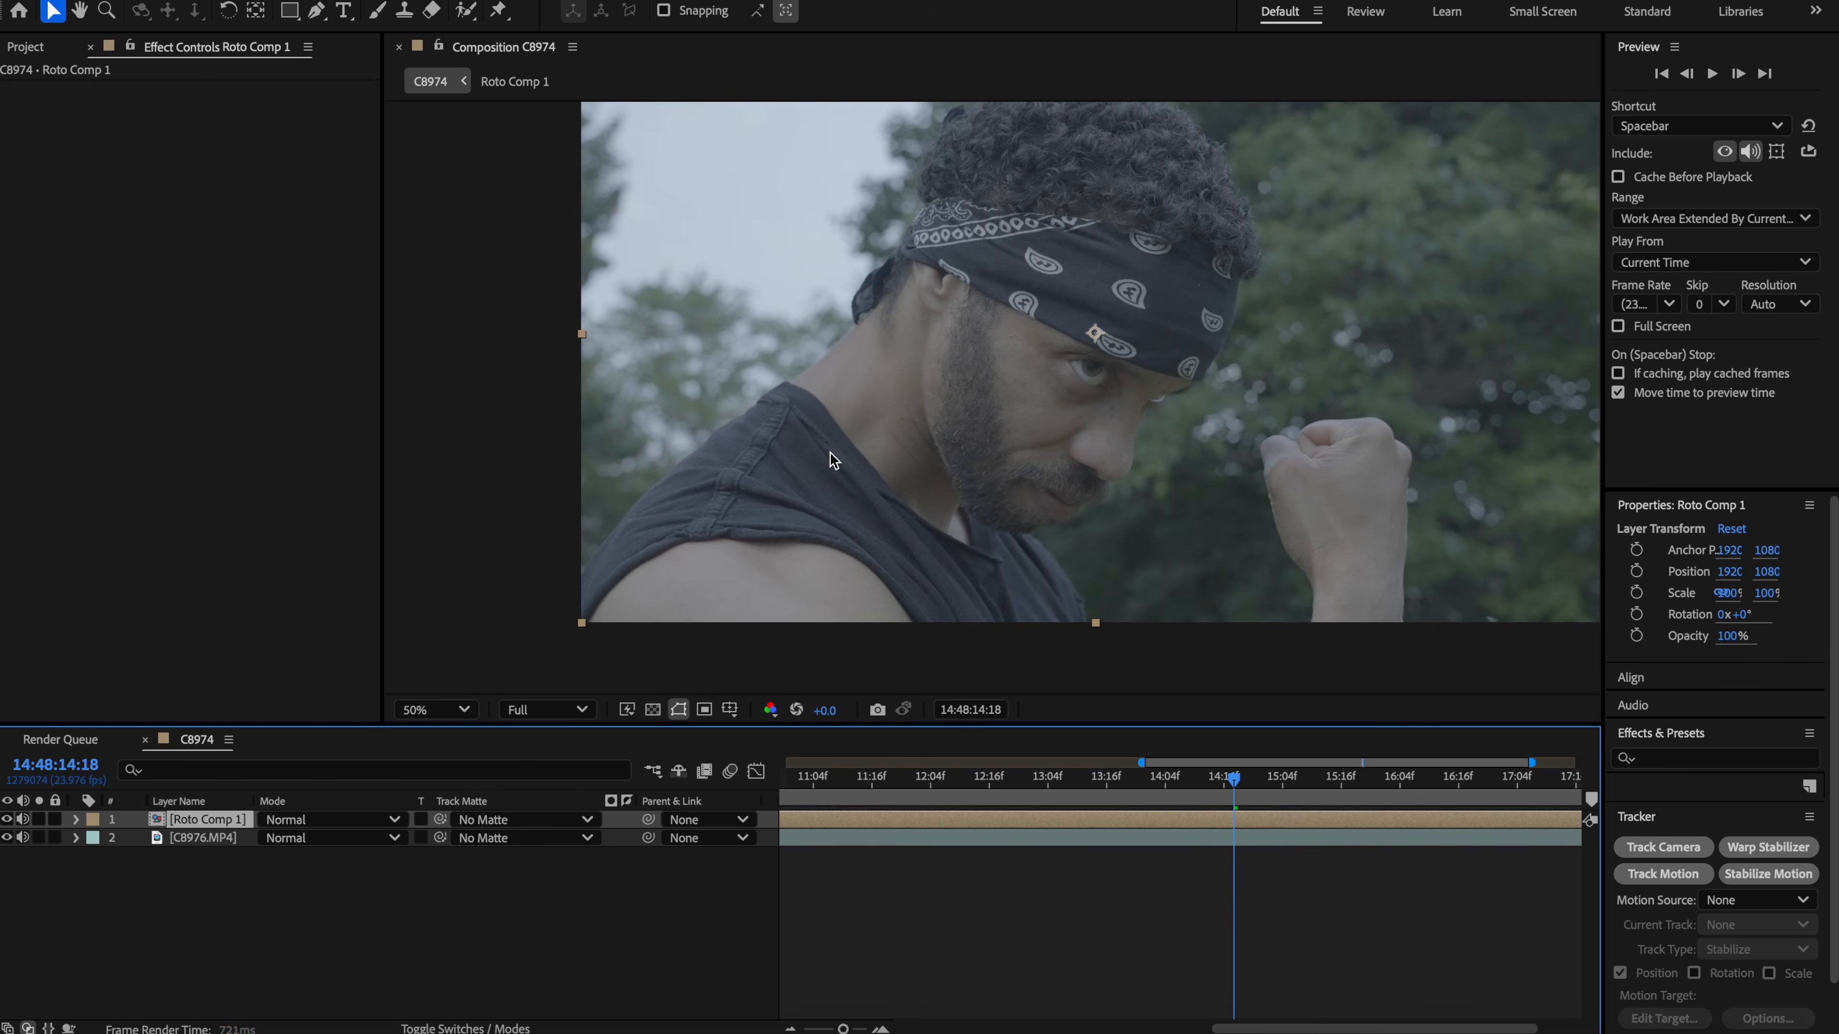
# Step: Apply two Tint effects to the Roto Comp 1 layer
pyautogui.hotkey('ctrl', 'space')
pyautogui.write('tint')
pyautogui.press('Return')
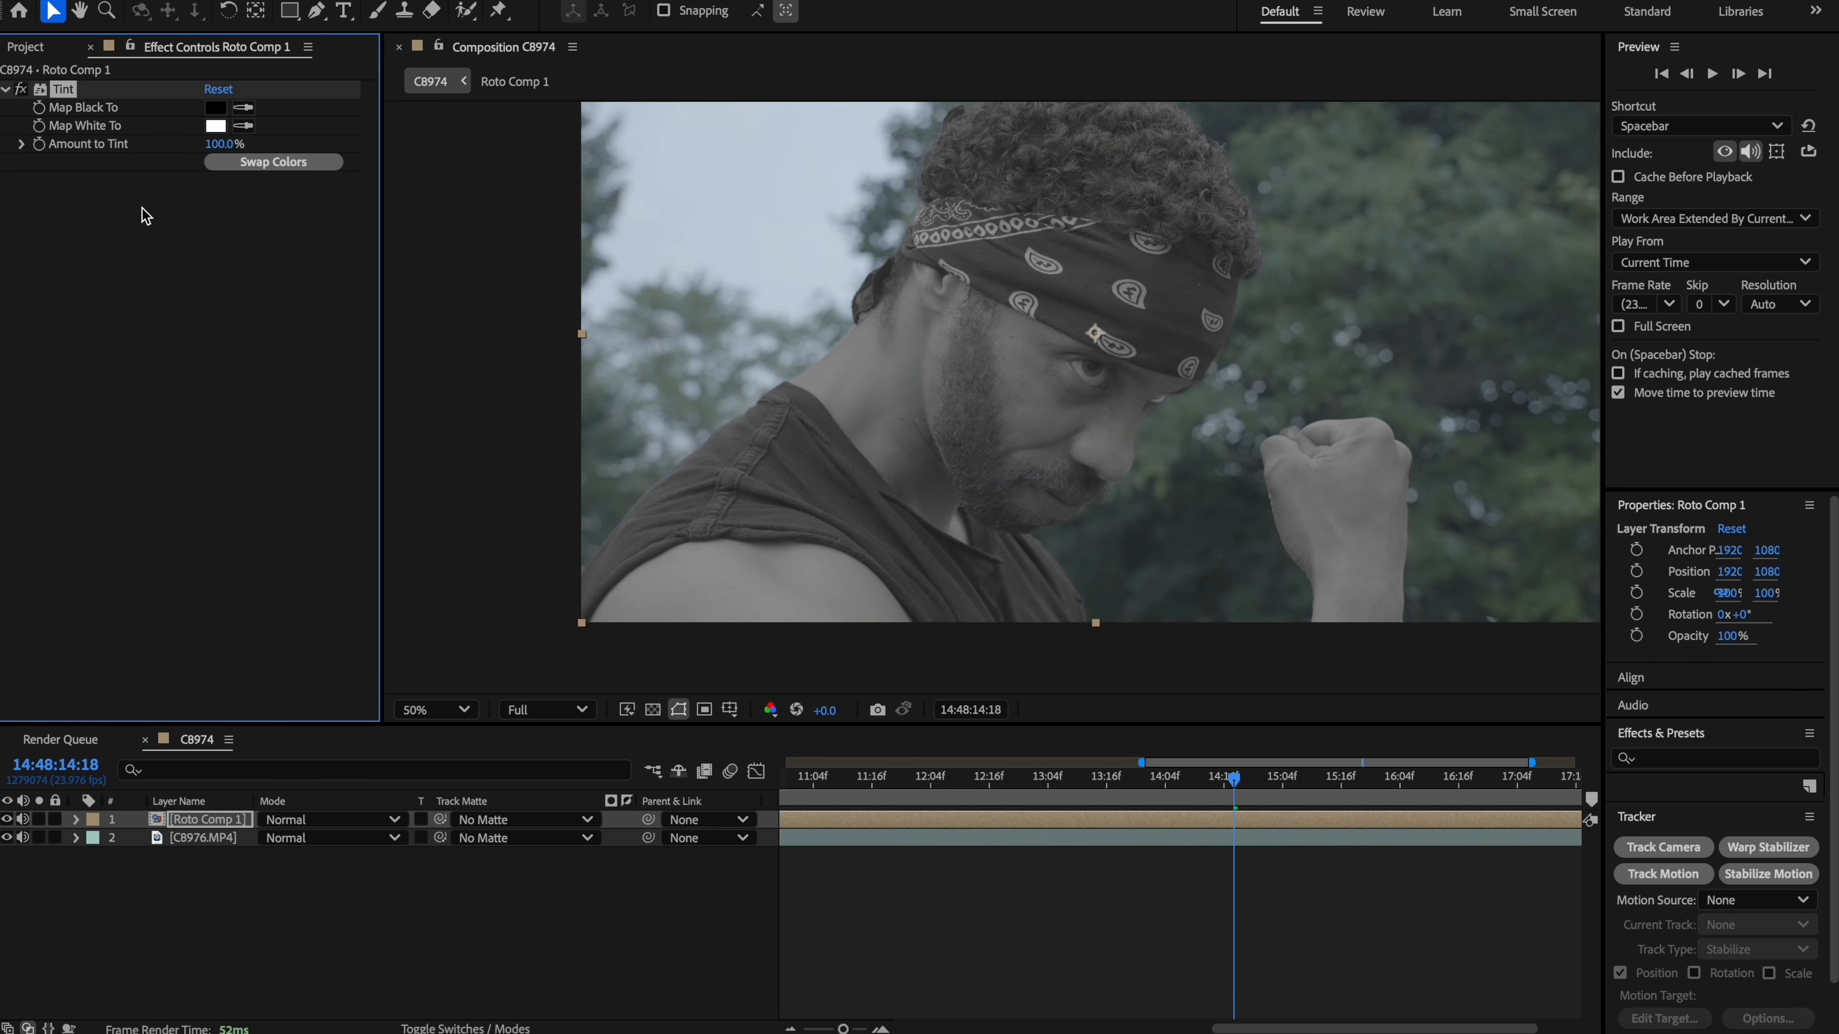
pyautogui.hotkey('ctrl', 'space')
pyautogui.write('int')
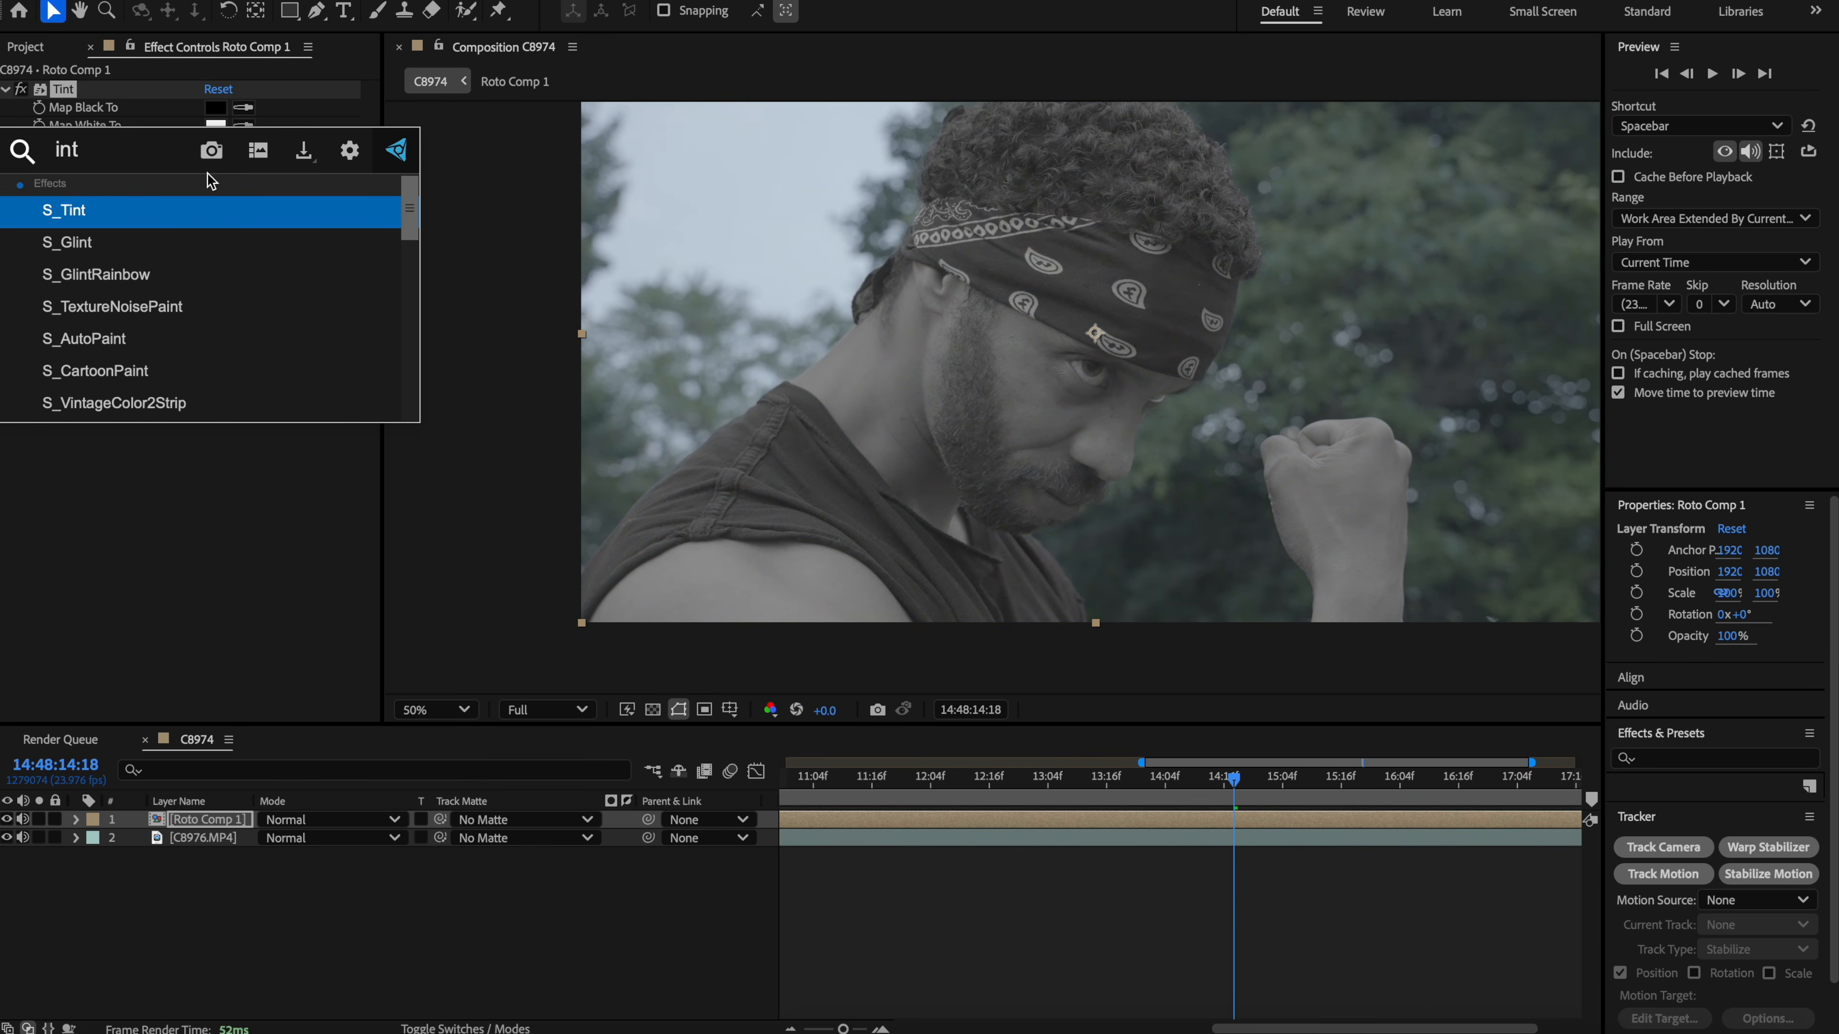
pyautogui.press('BackSpace')
pyautogui.press('BackSpace')
pyautogui.press('BackSpace')
pyautogui.write('tint')
pyautogui.press('Return')
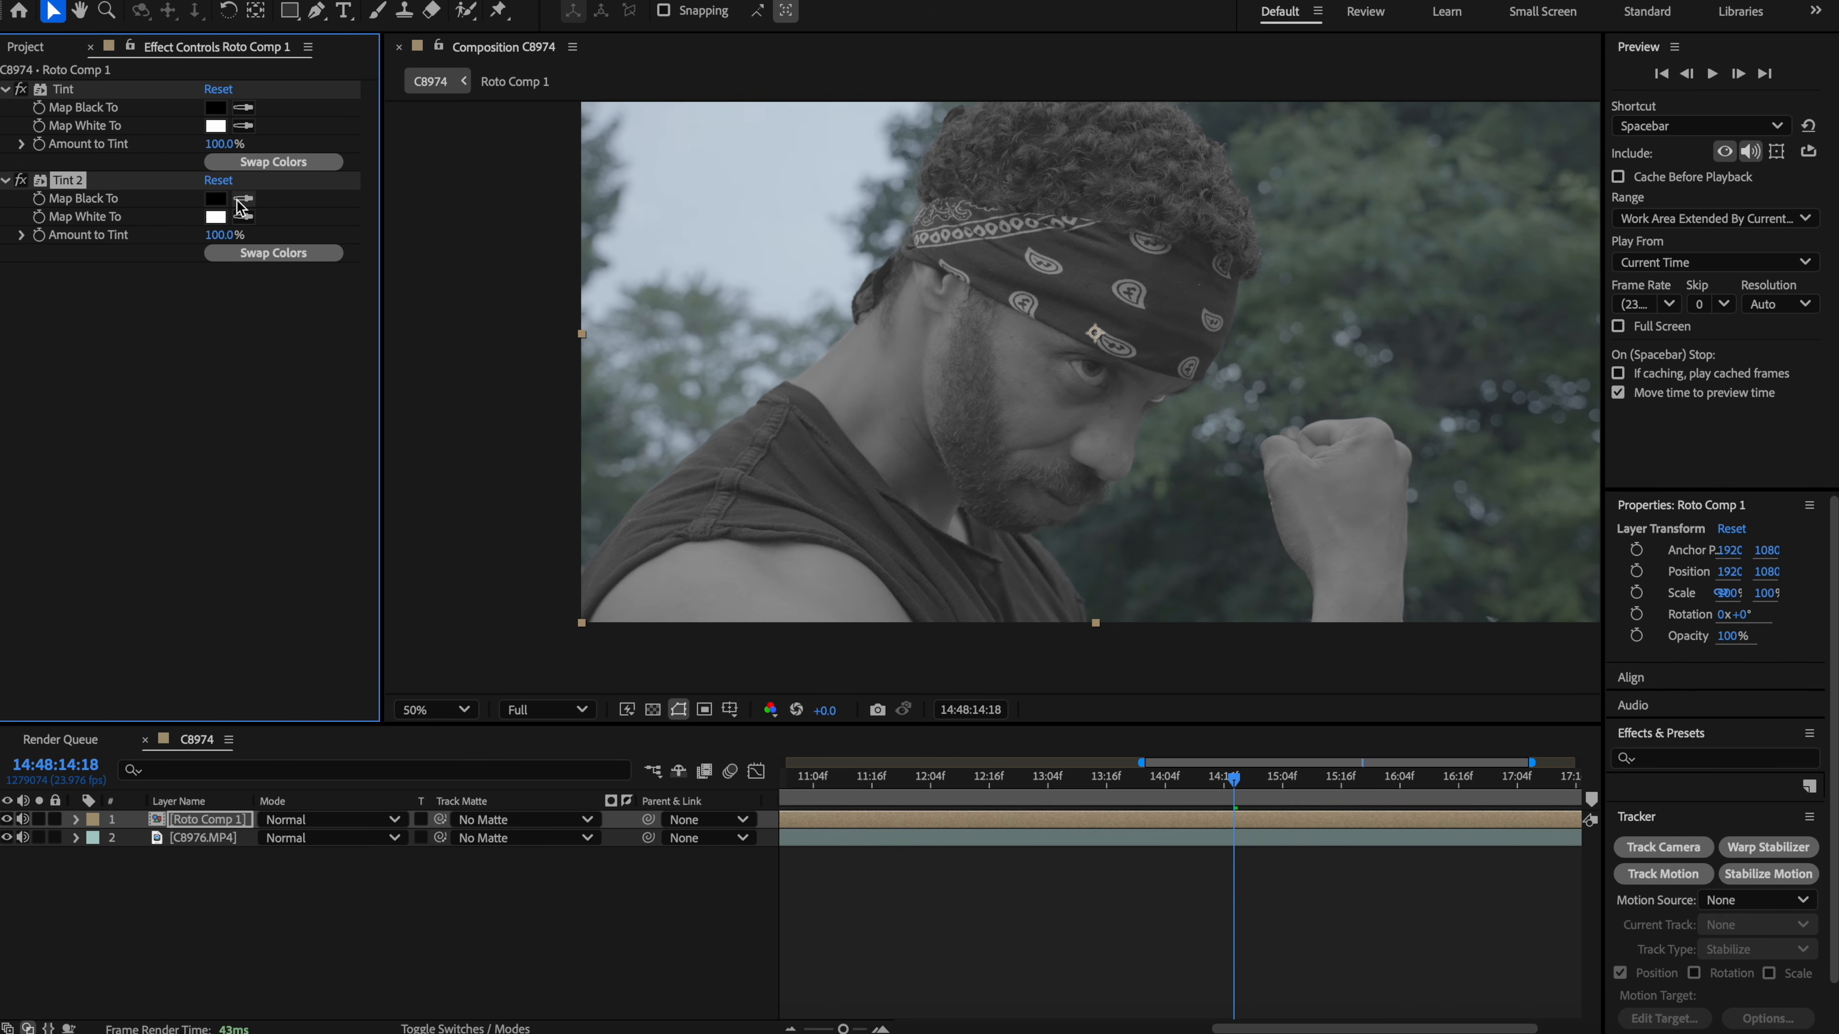
# Step: Set the second Tint effect's Map Black To color to white
pyautogui.click(217, 202)
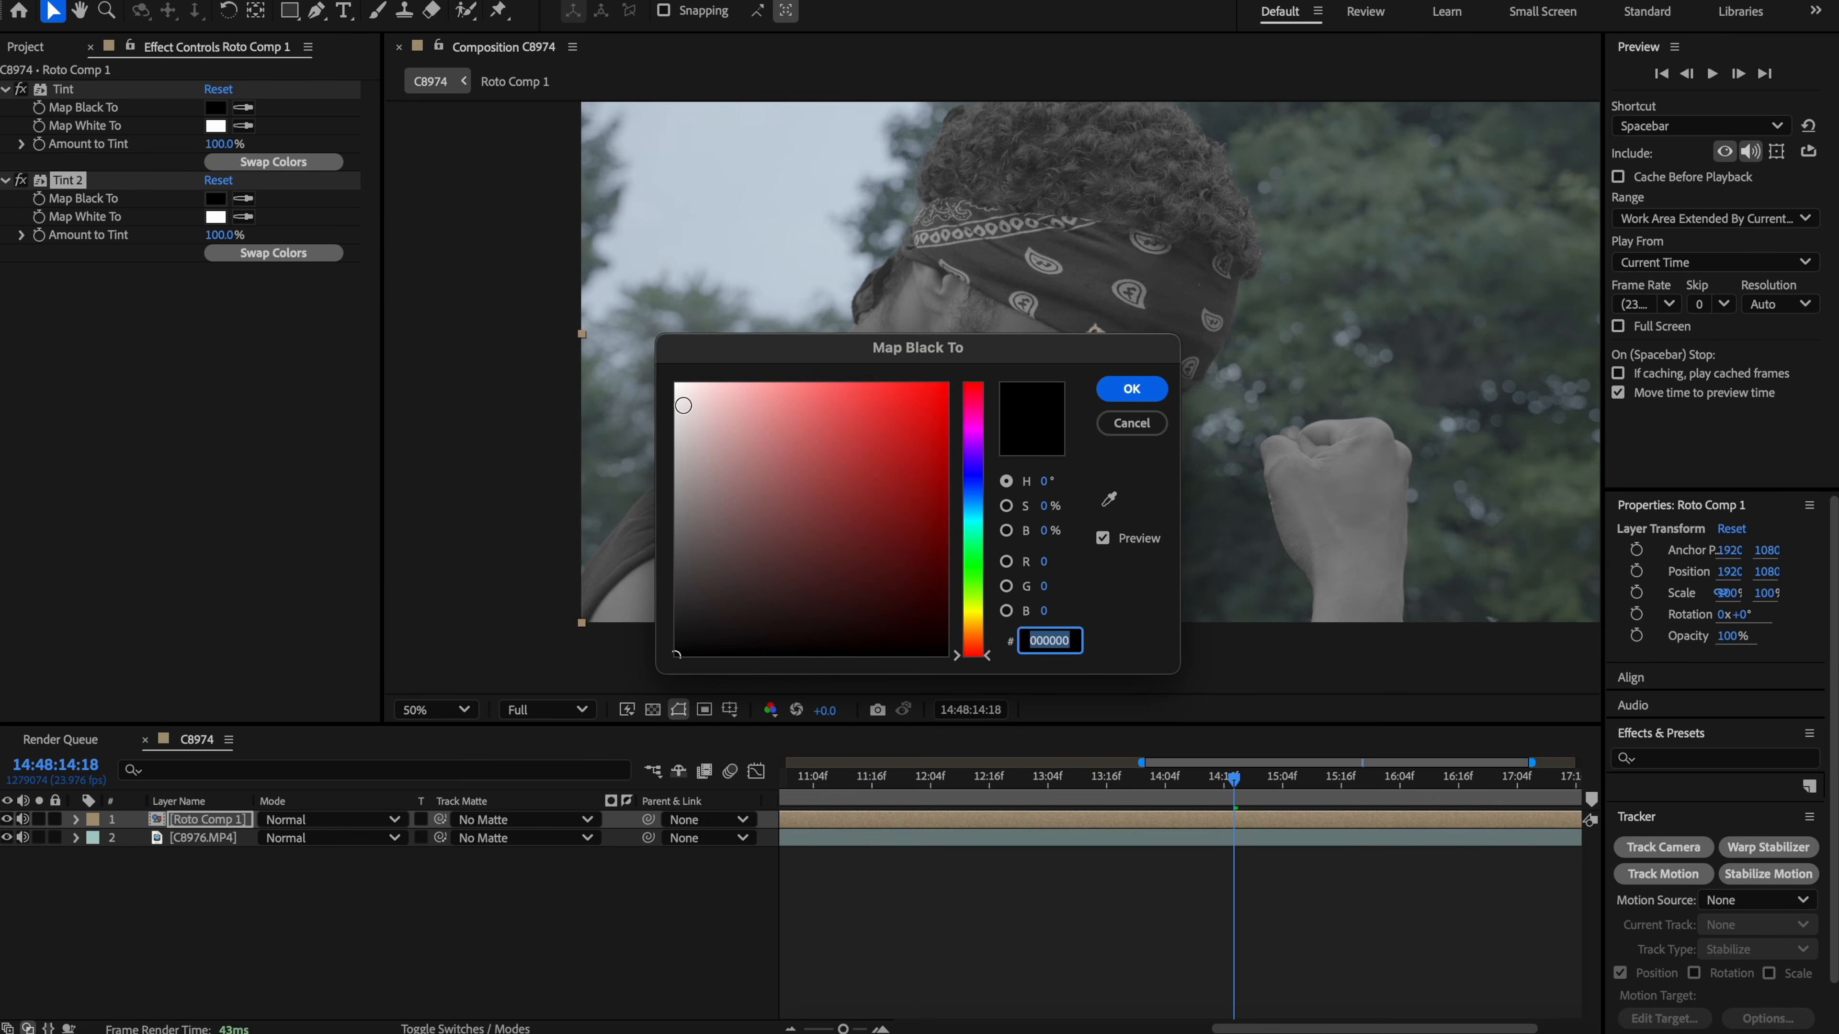
pyautogui.click(677, 384)
pyautogui.click(1132, 389)
# Step: Set the second Tint effect's Map White To color to a bright, saturated orange
pyautogui.click(218, 217)
pyautogui.moveTo(983, 655)
pyautogui.mouseDown()
pyautogui.moveTo(982, 615)
pyautogui.moveTo(983, 631)
pyautogui.mouseUp()
pyautogui.click(905, 453)
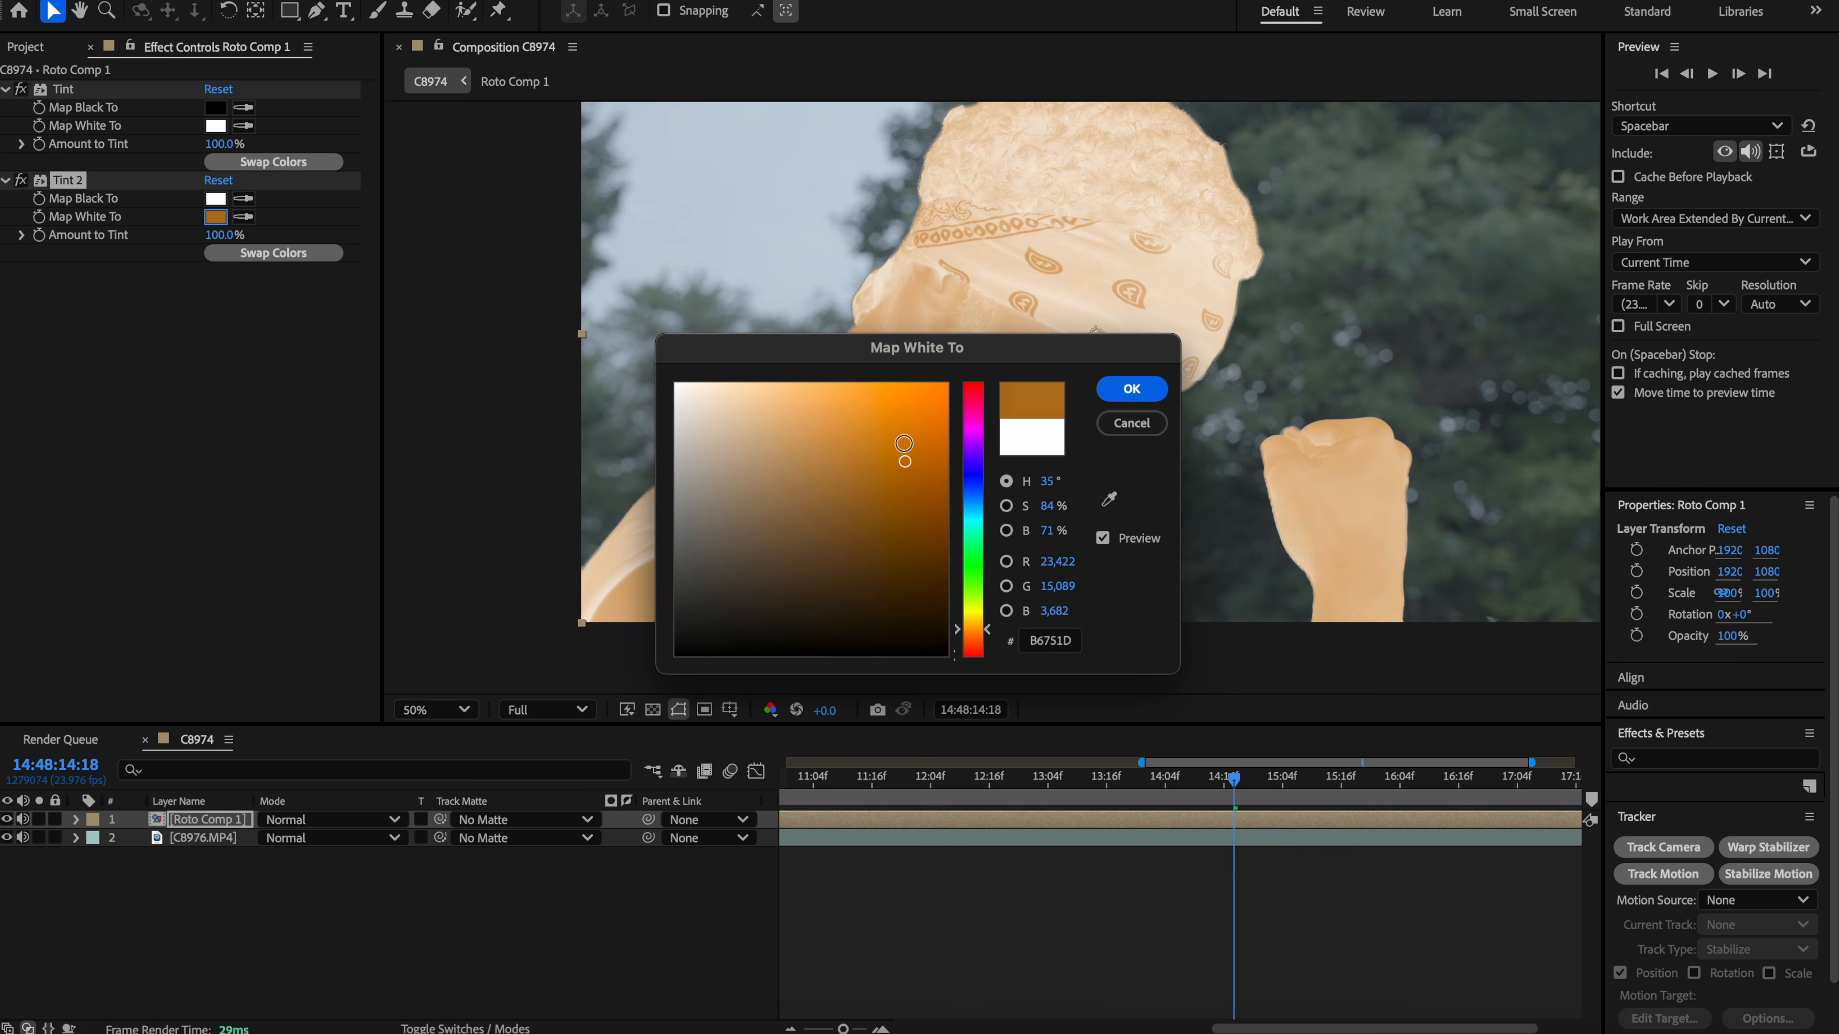
pyautogui.moveTo(919, 399)
pyautogui.mouseDown()
pyautogui.moveTo(890, 485)
pyautogui.moveTo(946, 391)
pyautogui.mouseUp()
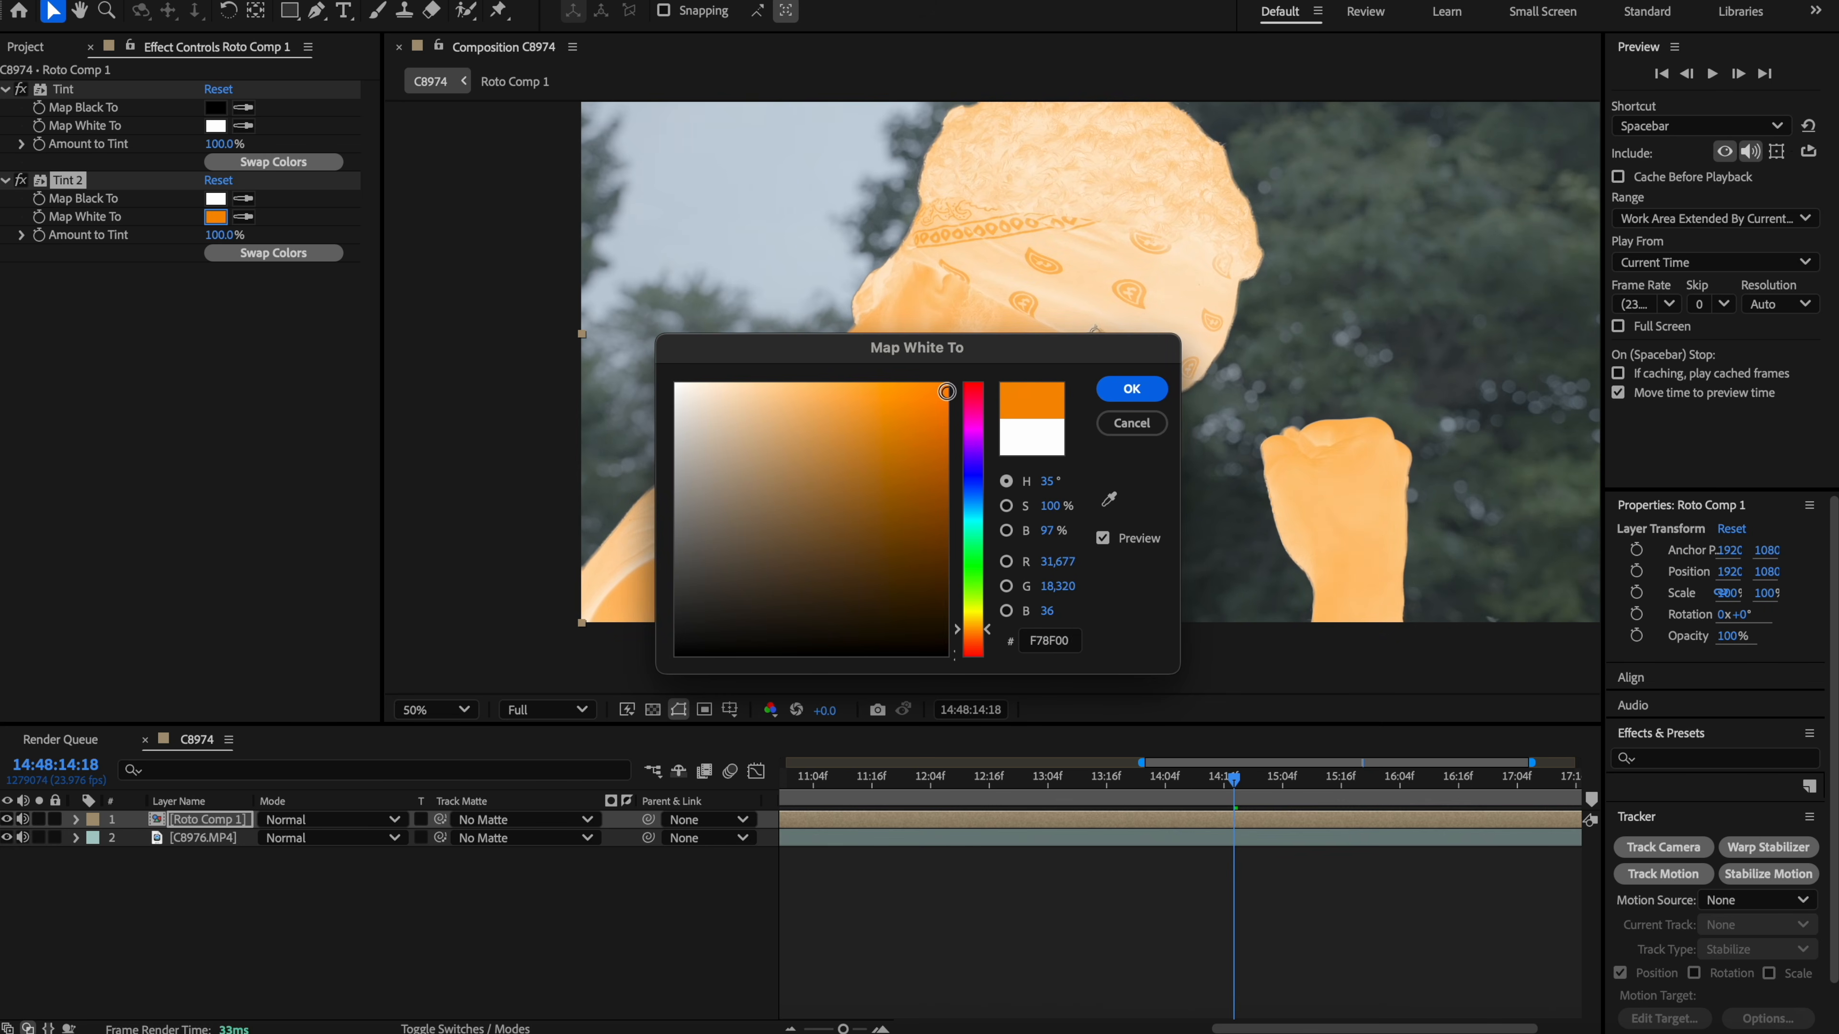
pyautogui.moveTo(884, 453); pyautogui.dragTo(863, 471)
pyautogui.moveTo(953, 384); pyautogui.dragTo(941, 406)
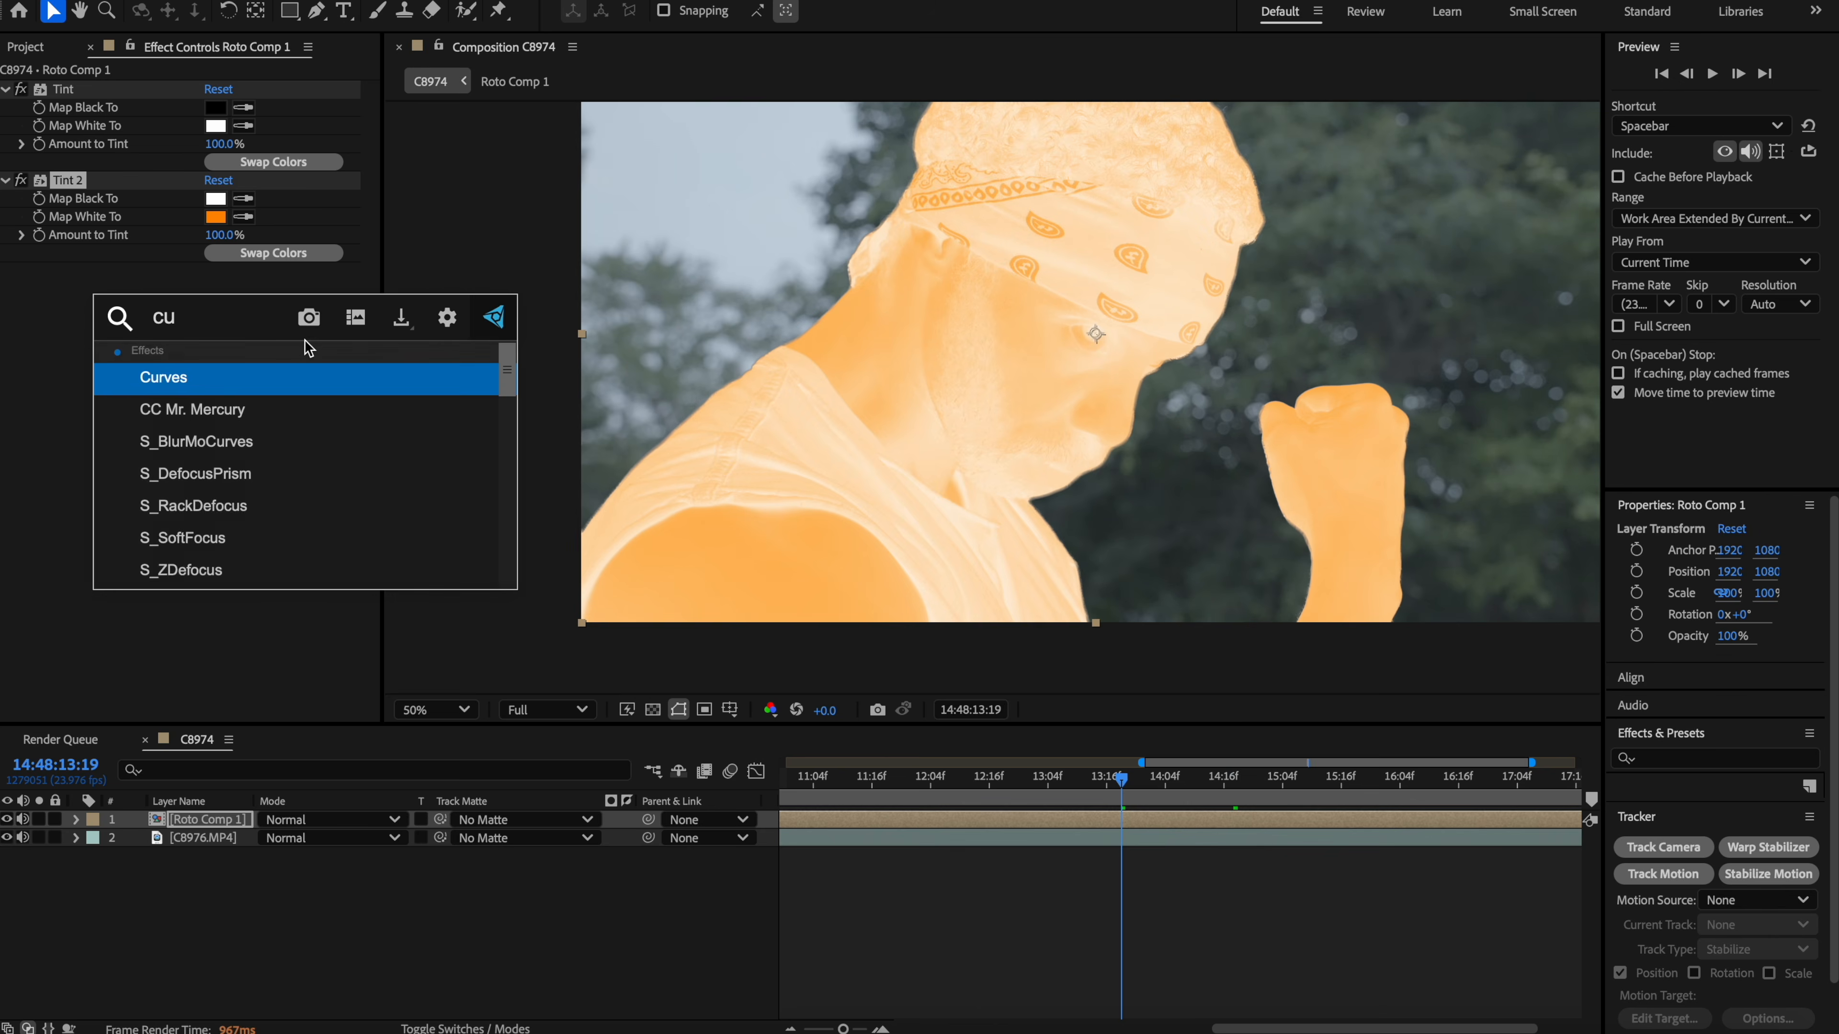
# Step: Add a Curves effect to Roto Comp 1 and shape the RGB curve with lowered midtones and a raised highlight point
pyautogui.press('Return')
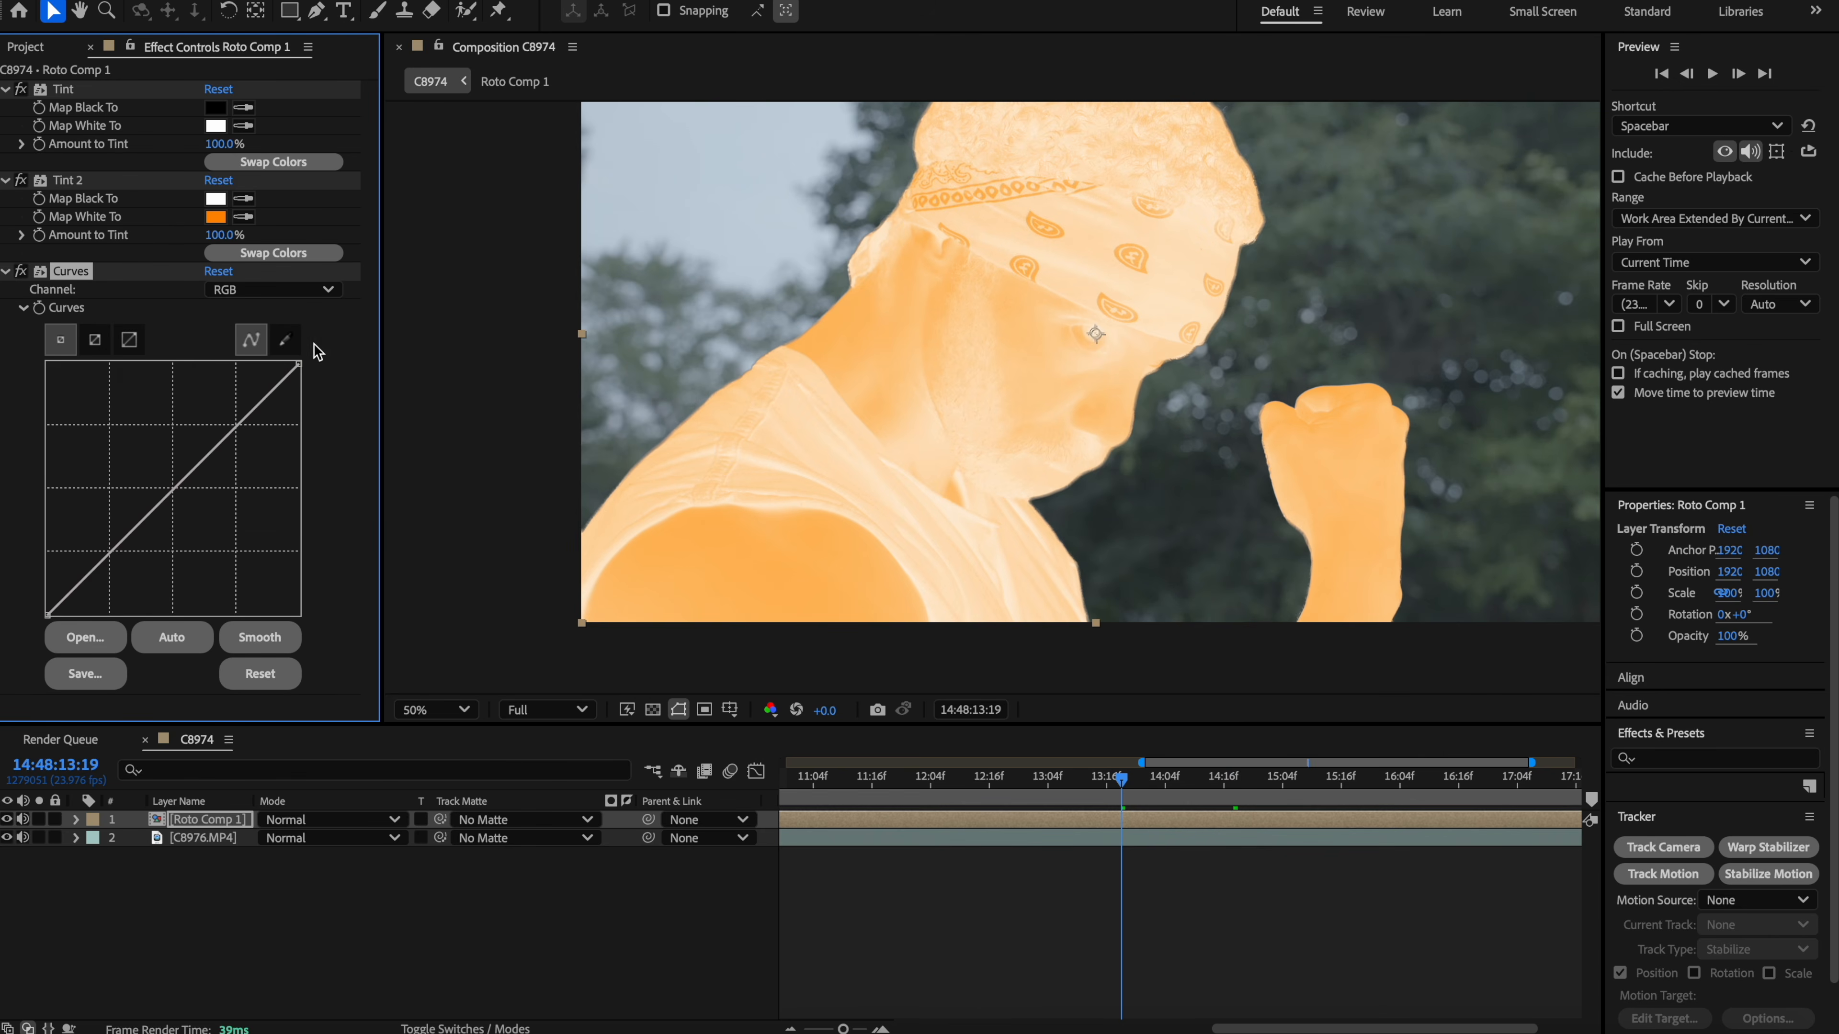
pyautogui.moveTo(167, 519); pyautogui.dragTo(202, 544)
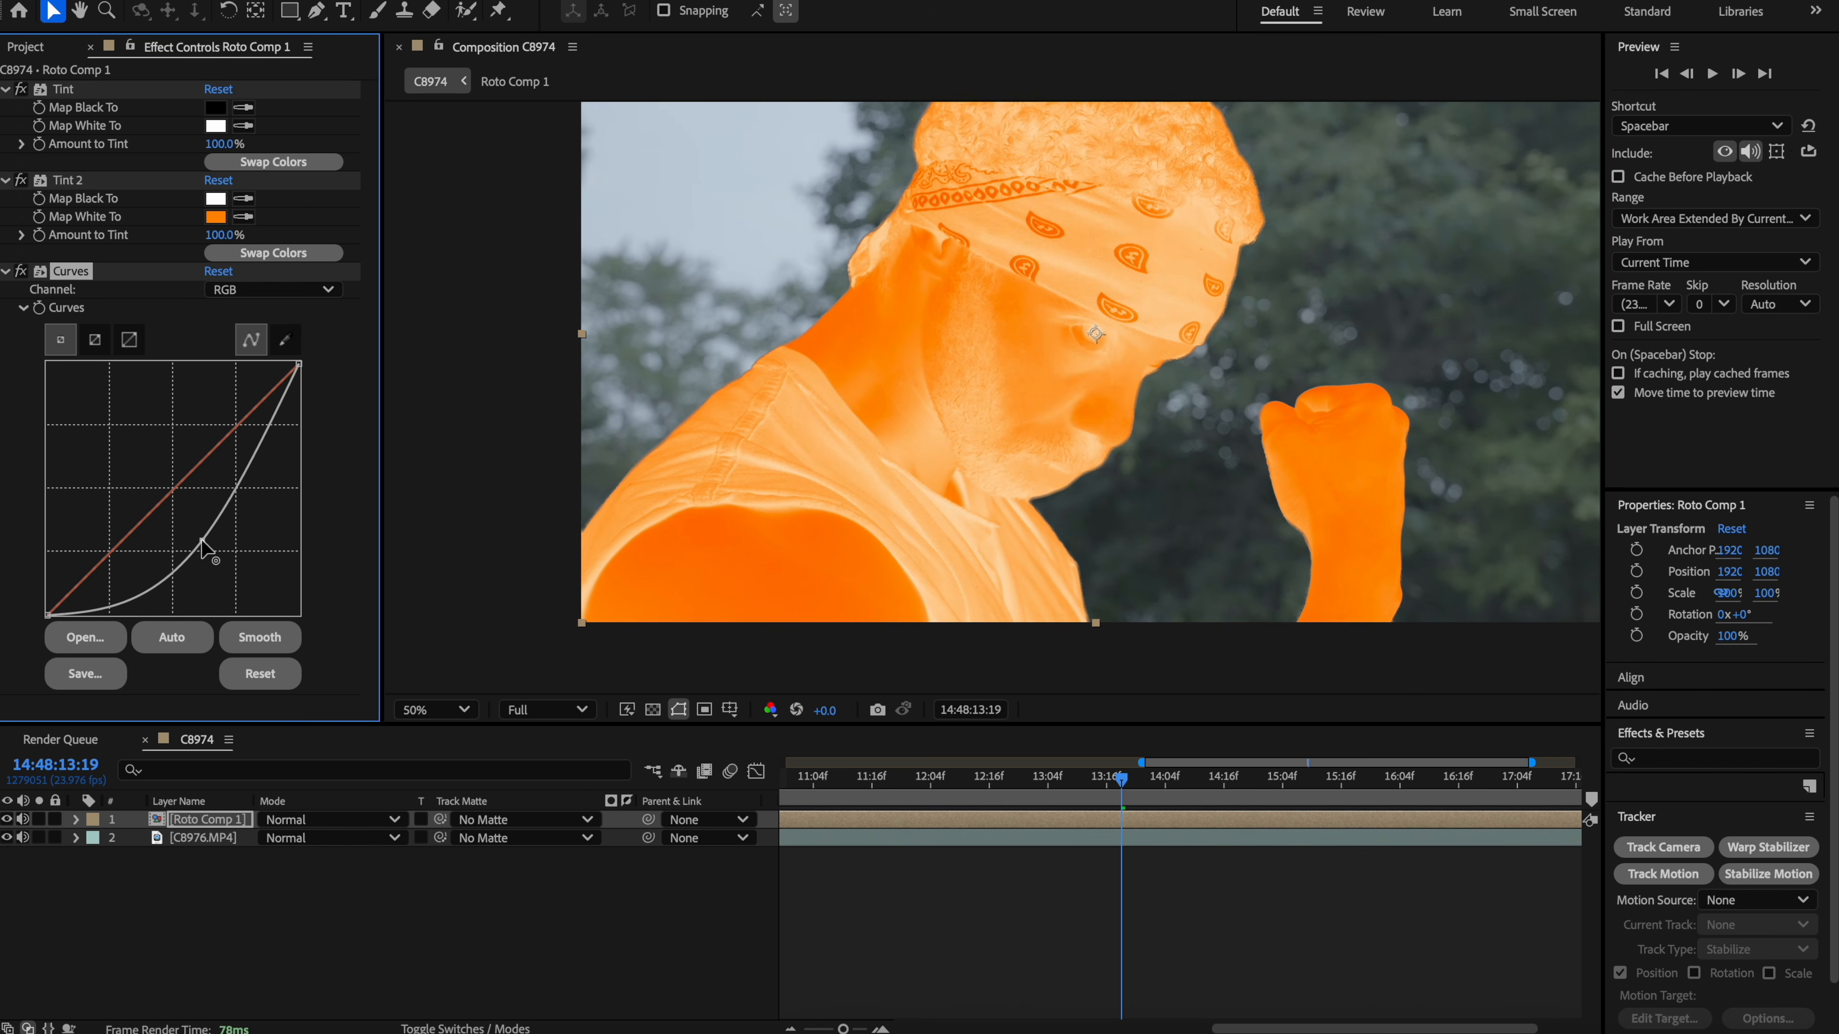
pyautogui.moveTo(271, 418)
pyautogui.mouseDown()
pyautogui.moveTo(275, 398)
pyautogui.moveTo(268, 417)
pyautogui.mouseUp()
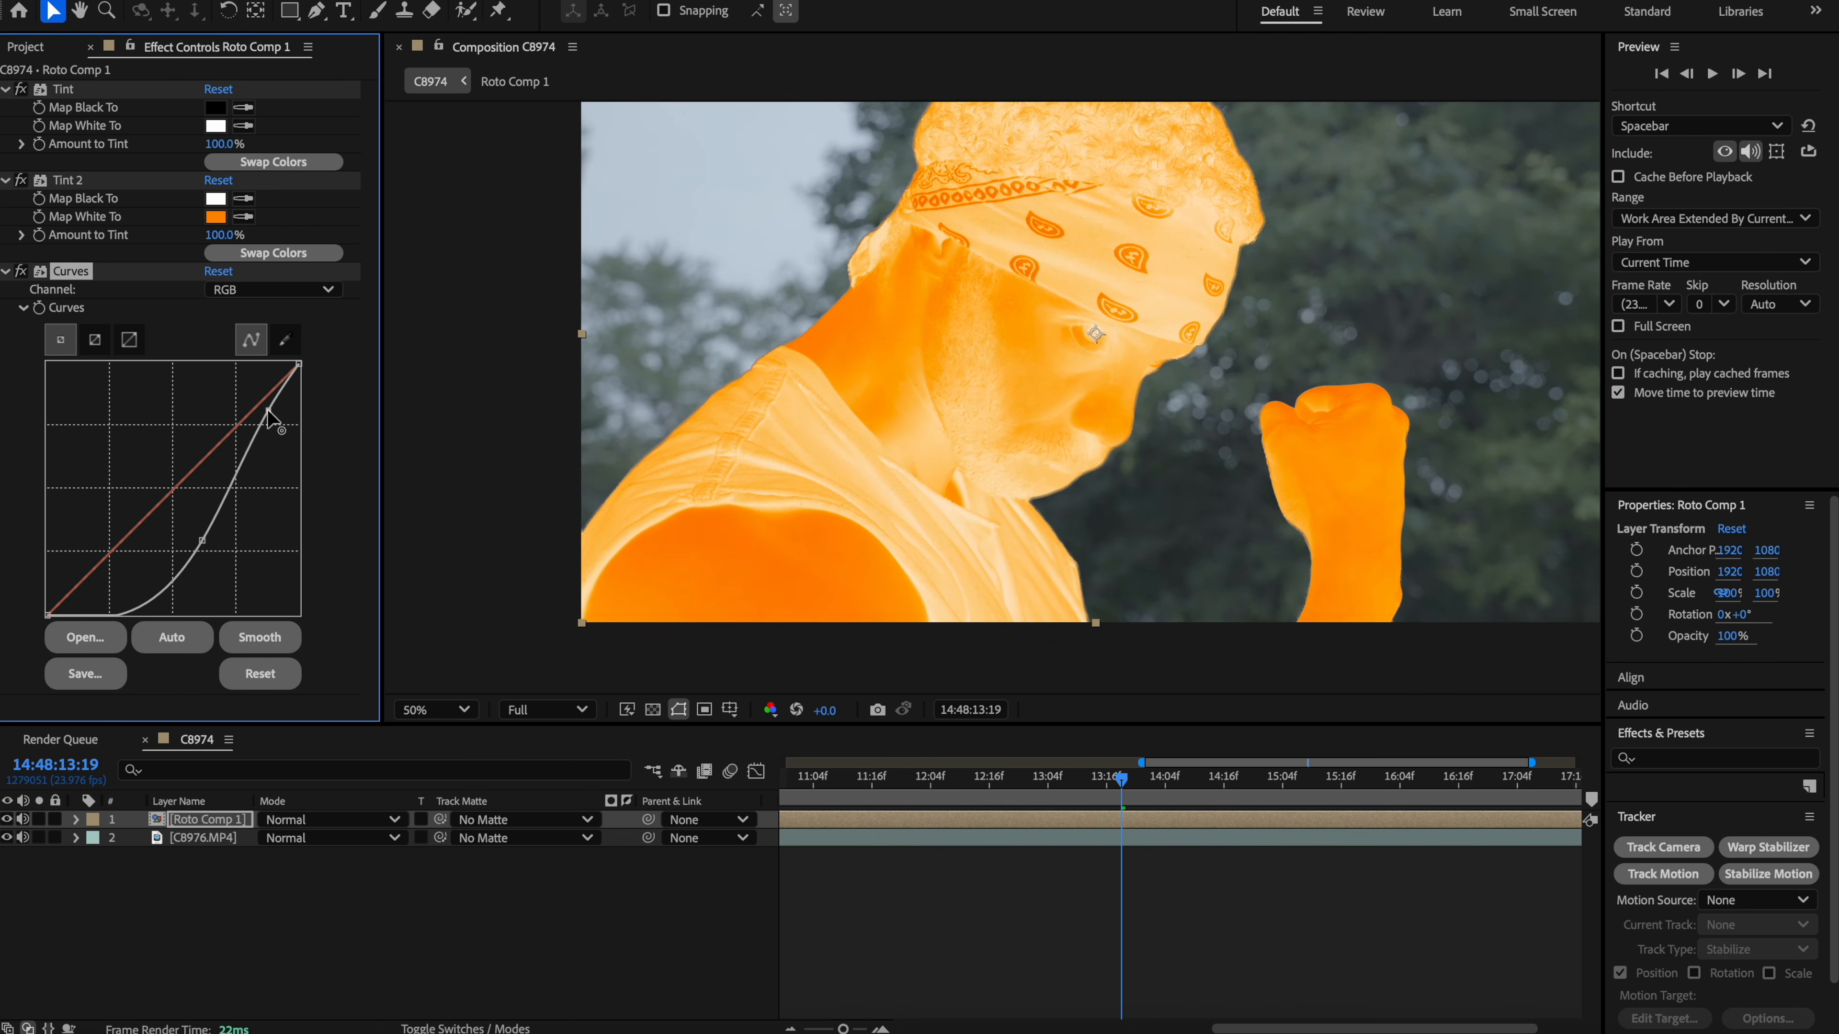
# Step: Create an adjustment layer and move it above Roto Comp 1 in the layer stack
pyautogui.click(210, 838)
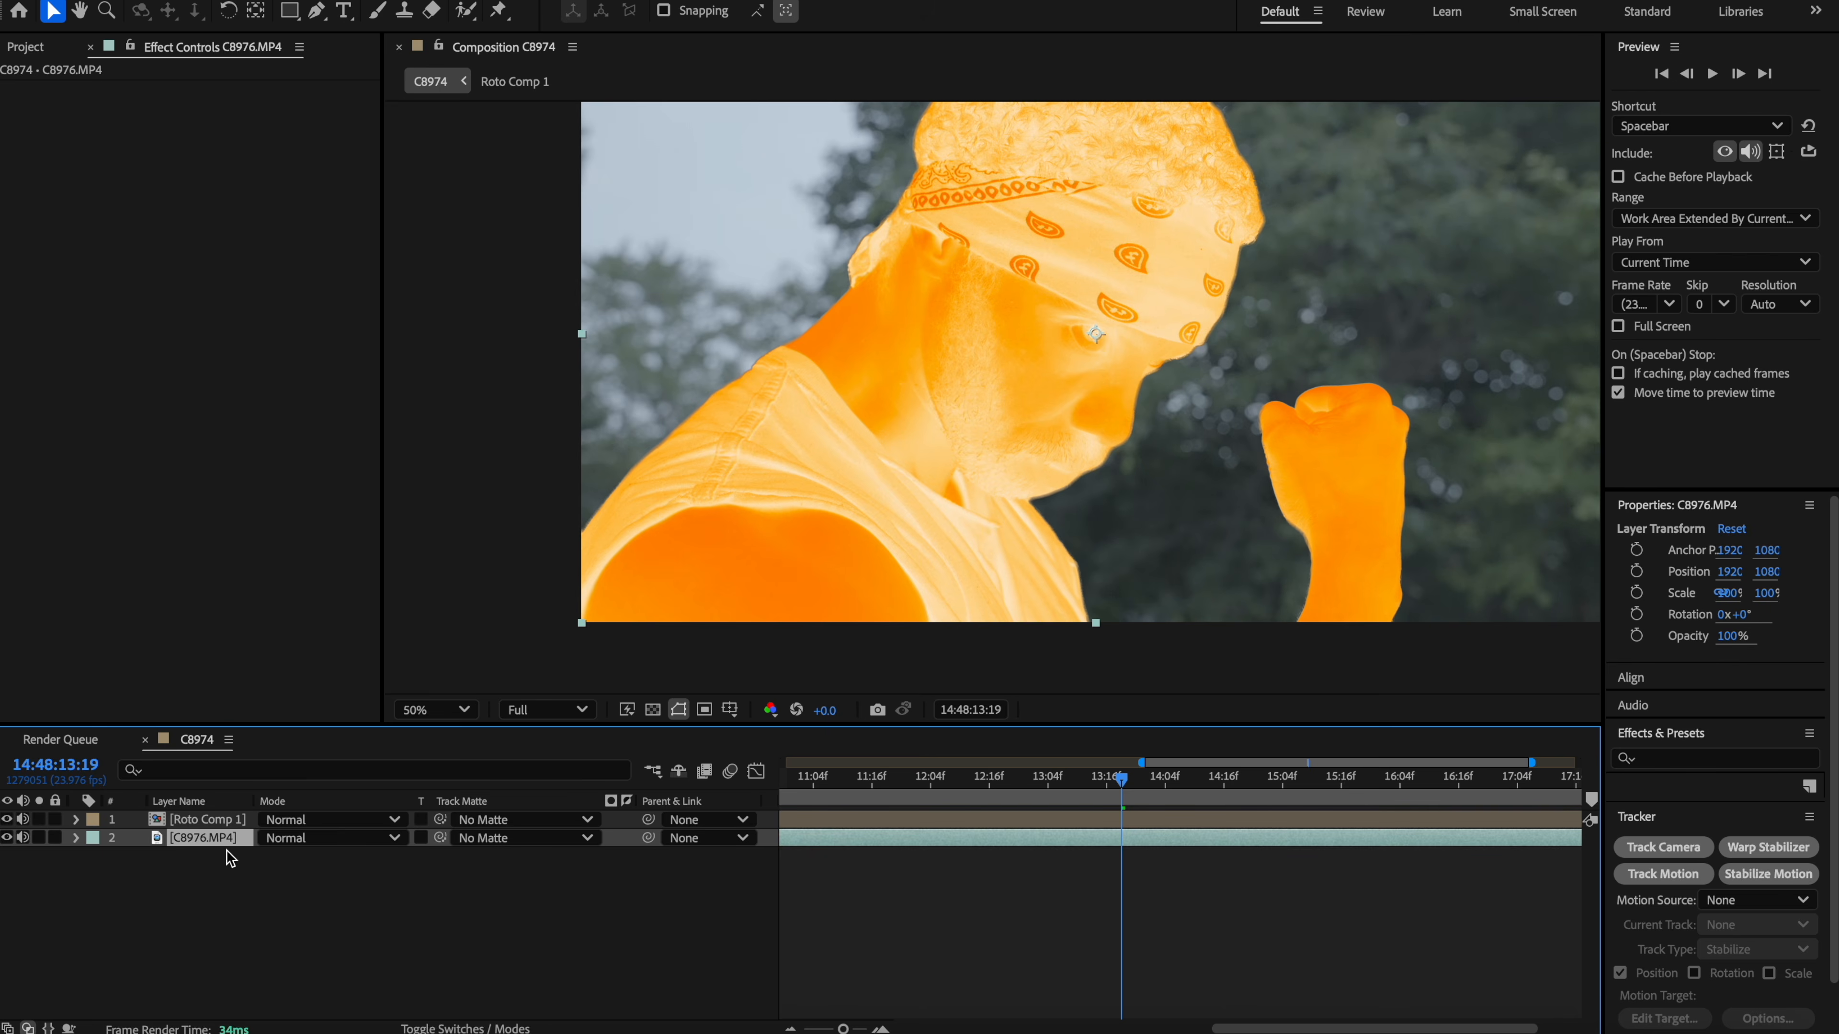
pyautogui.hotkey('ctrl', 'alt', 'y')
pyautogui.click(217, 821)
pyautogui.click(206, 841)
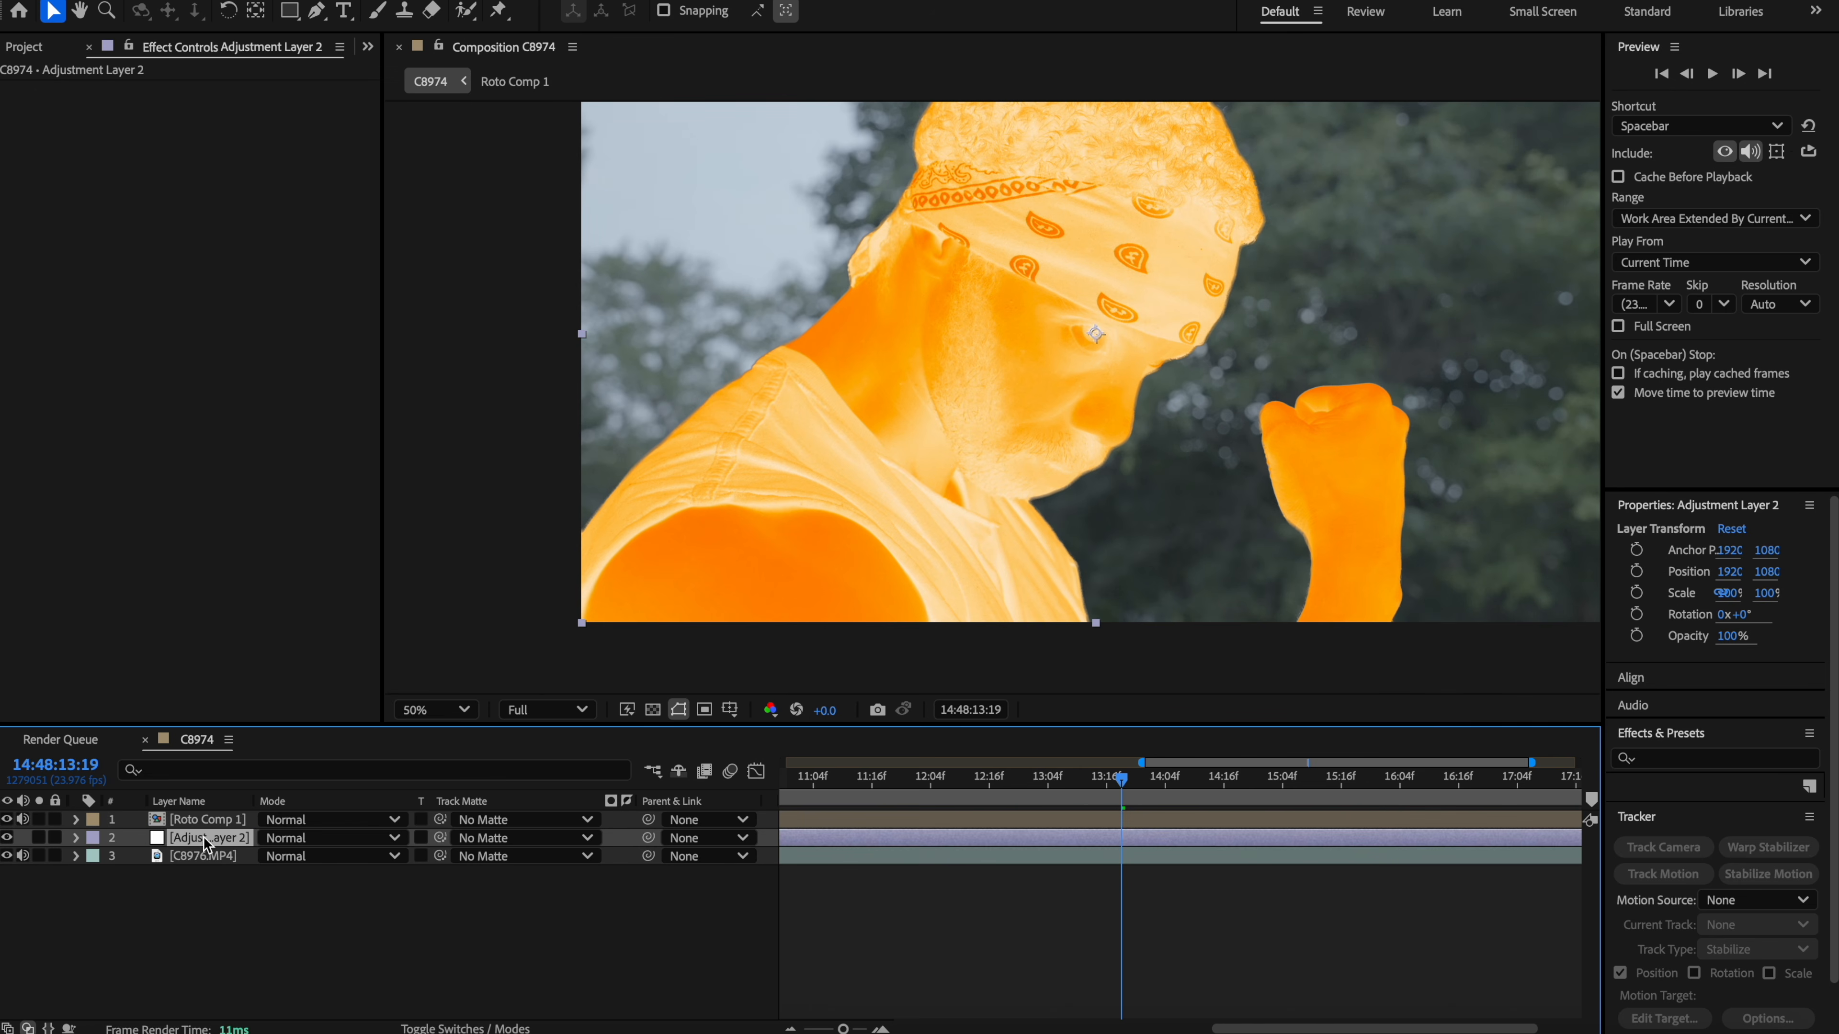
pyautogui.moveTo(207, 840); pyautogui.dragTo(206, 821)
# Step: Apply Levels to the adjustment layer and set Input Black to about 4755 and Input White to about 30070
pyautogui.hotkey('ctrl', 'space')
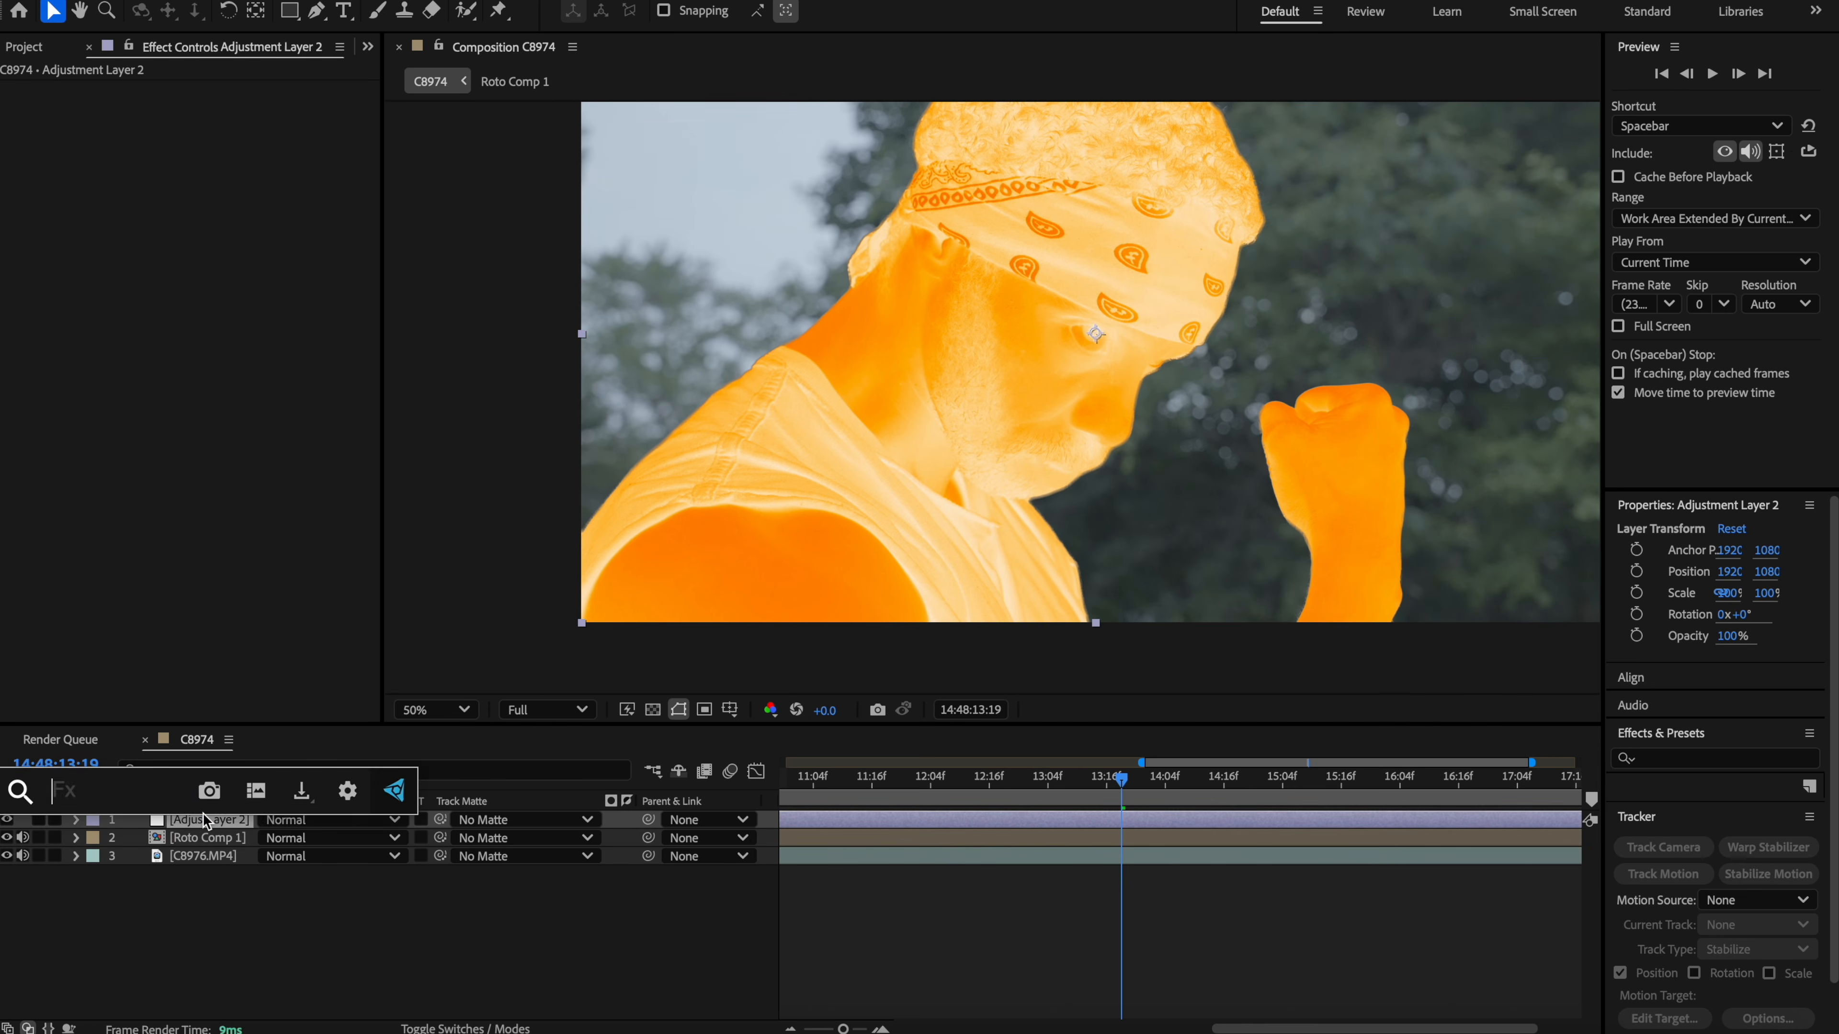
pyautogui.write('lev')
pyautogui.press('Return')
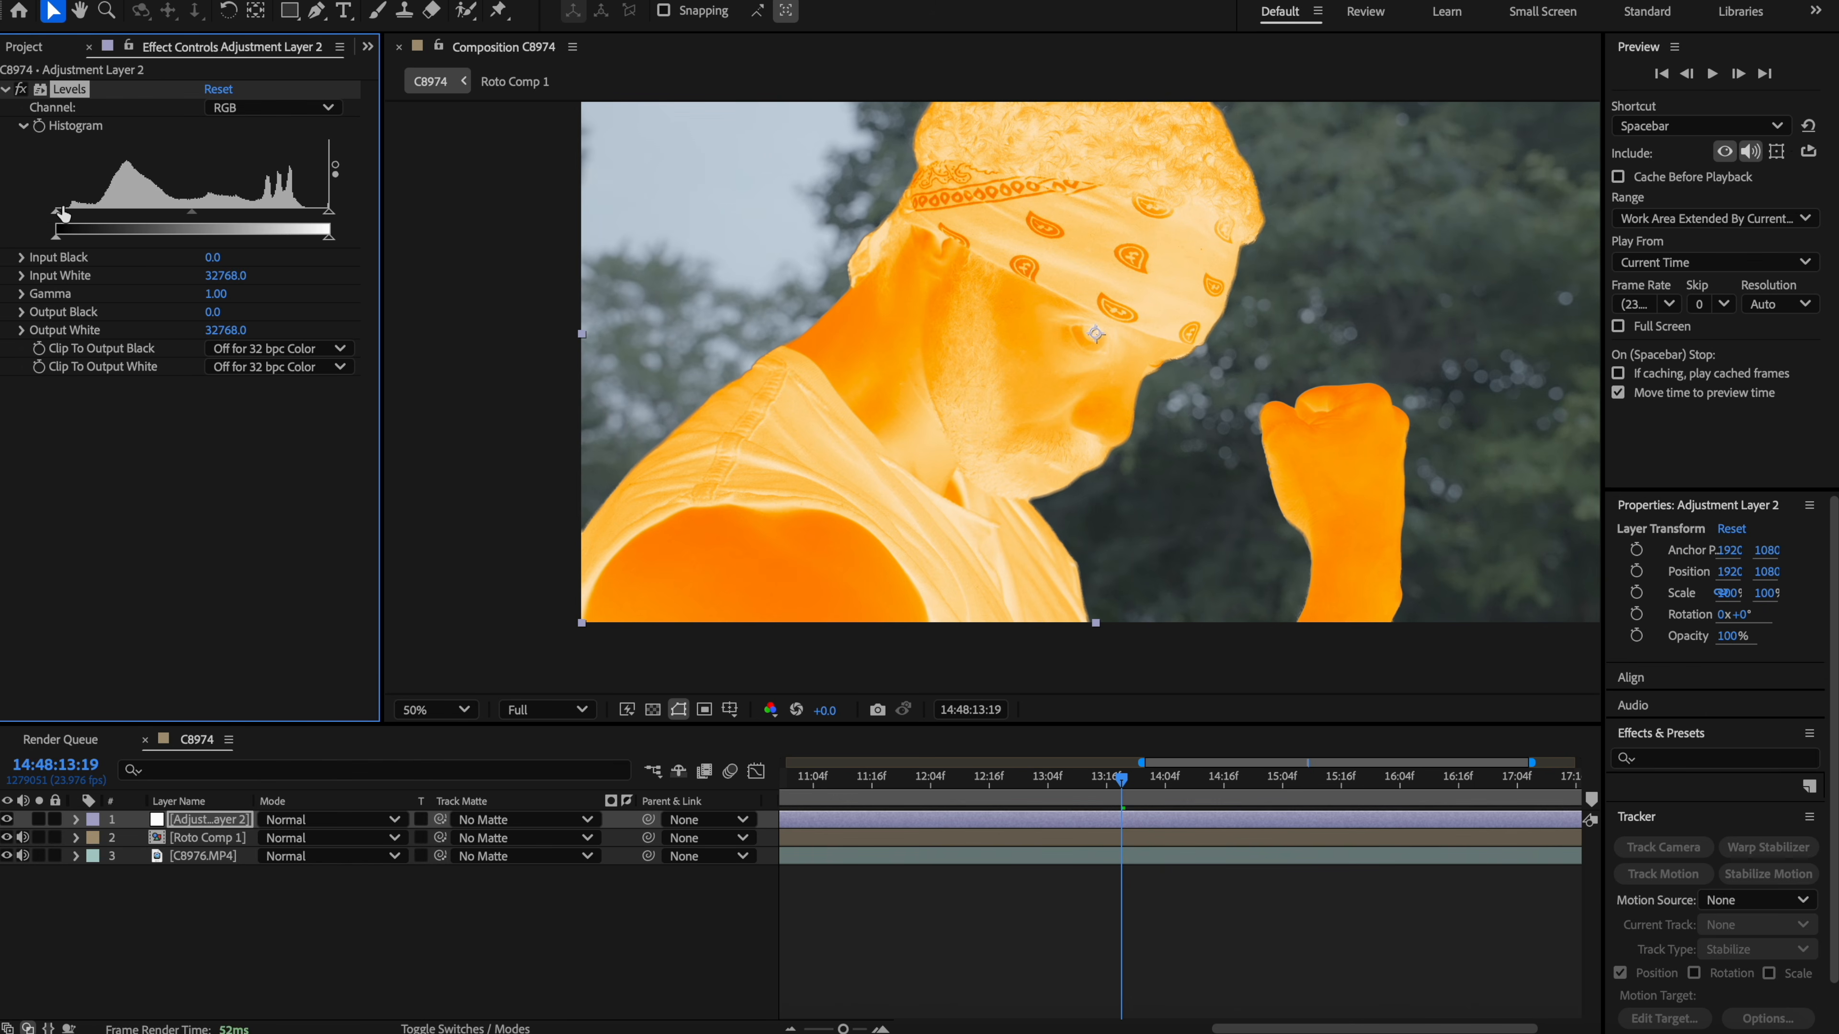
pyautogui.moveTo(69, 216); pyautogui.dragTo(100, 212)
pyautogui.moveTo(316, 216); pyautogui.dragTo(311, 217)
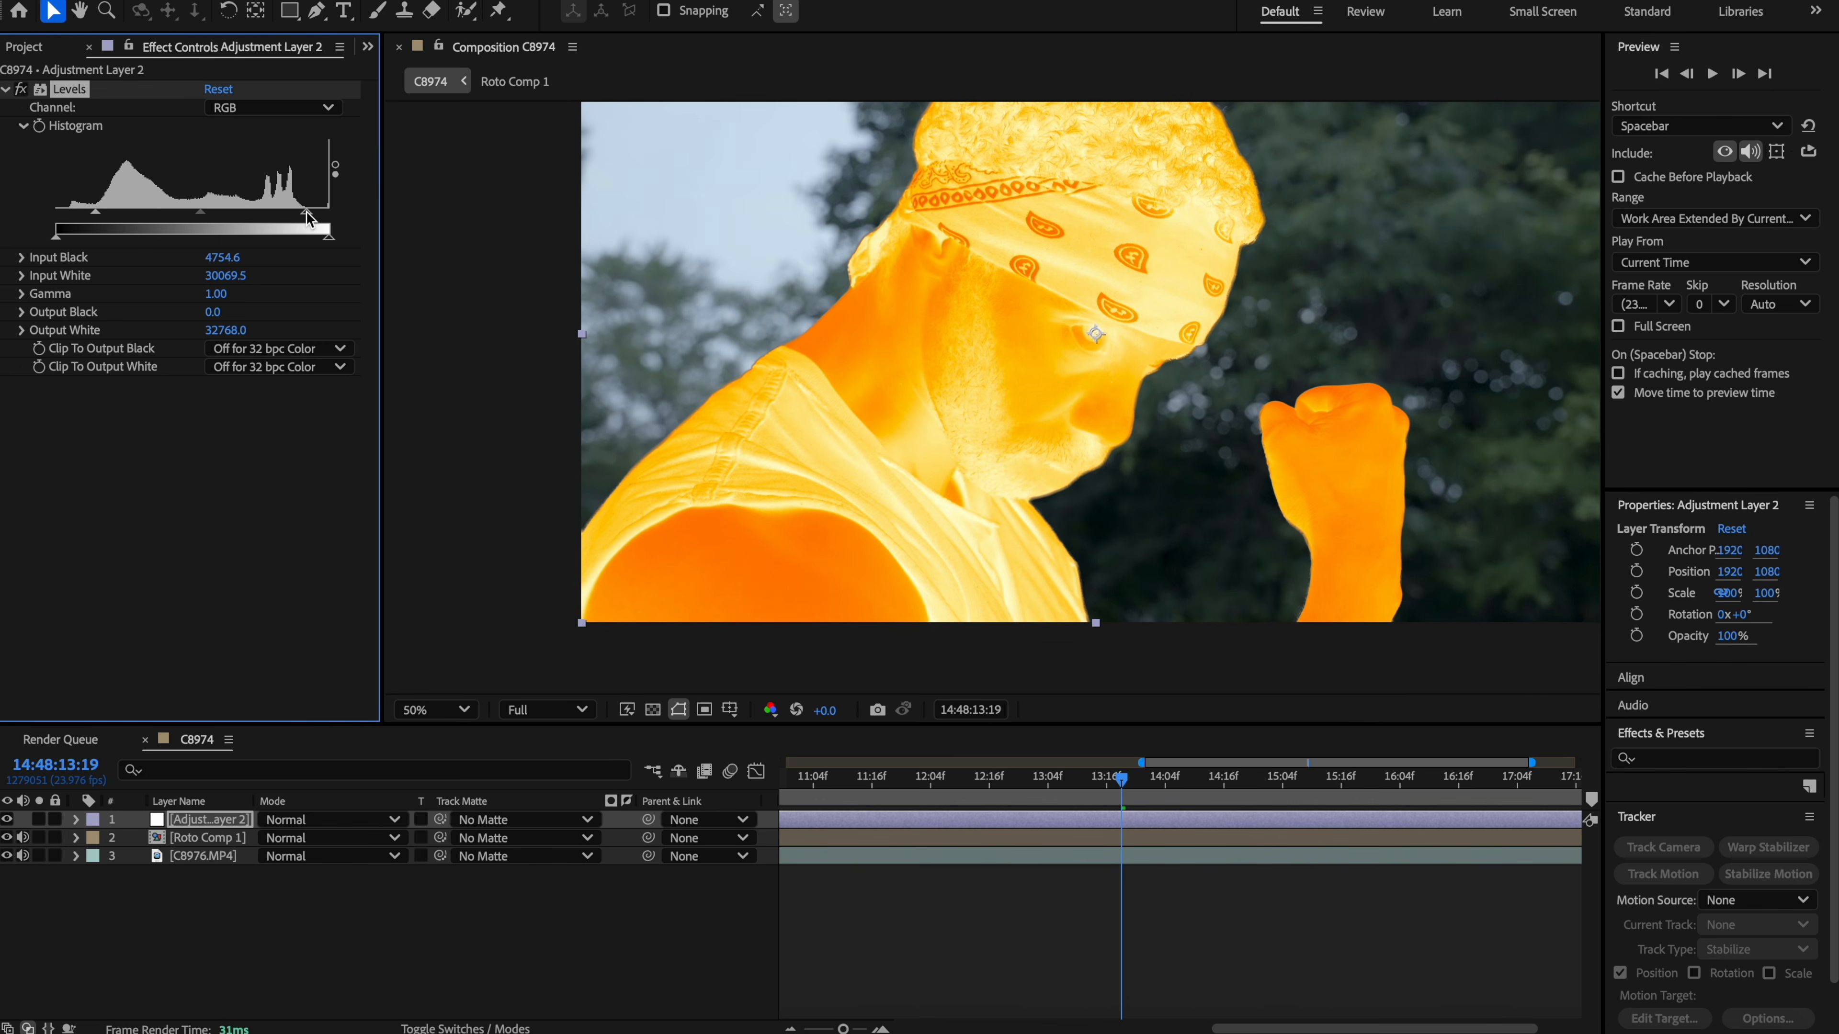
pyautogui.moveTo(966, 795); pyautogui.dragTo(1098, 792)
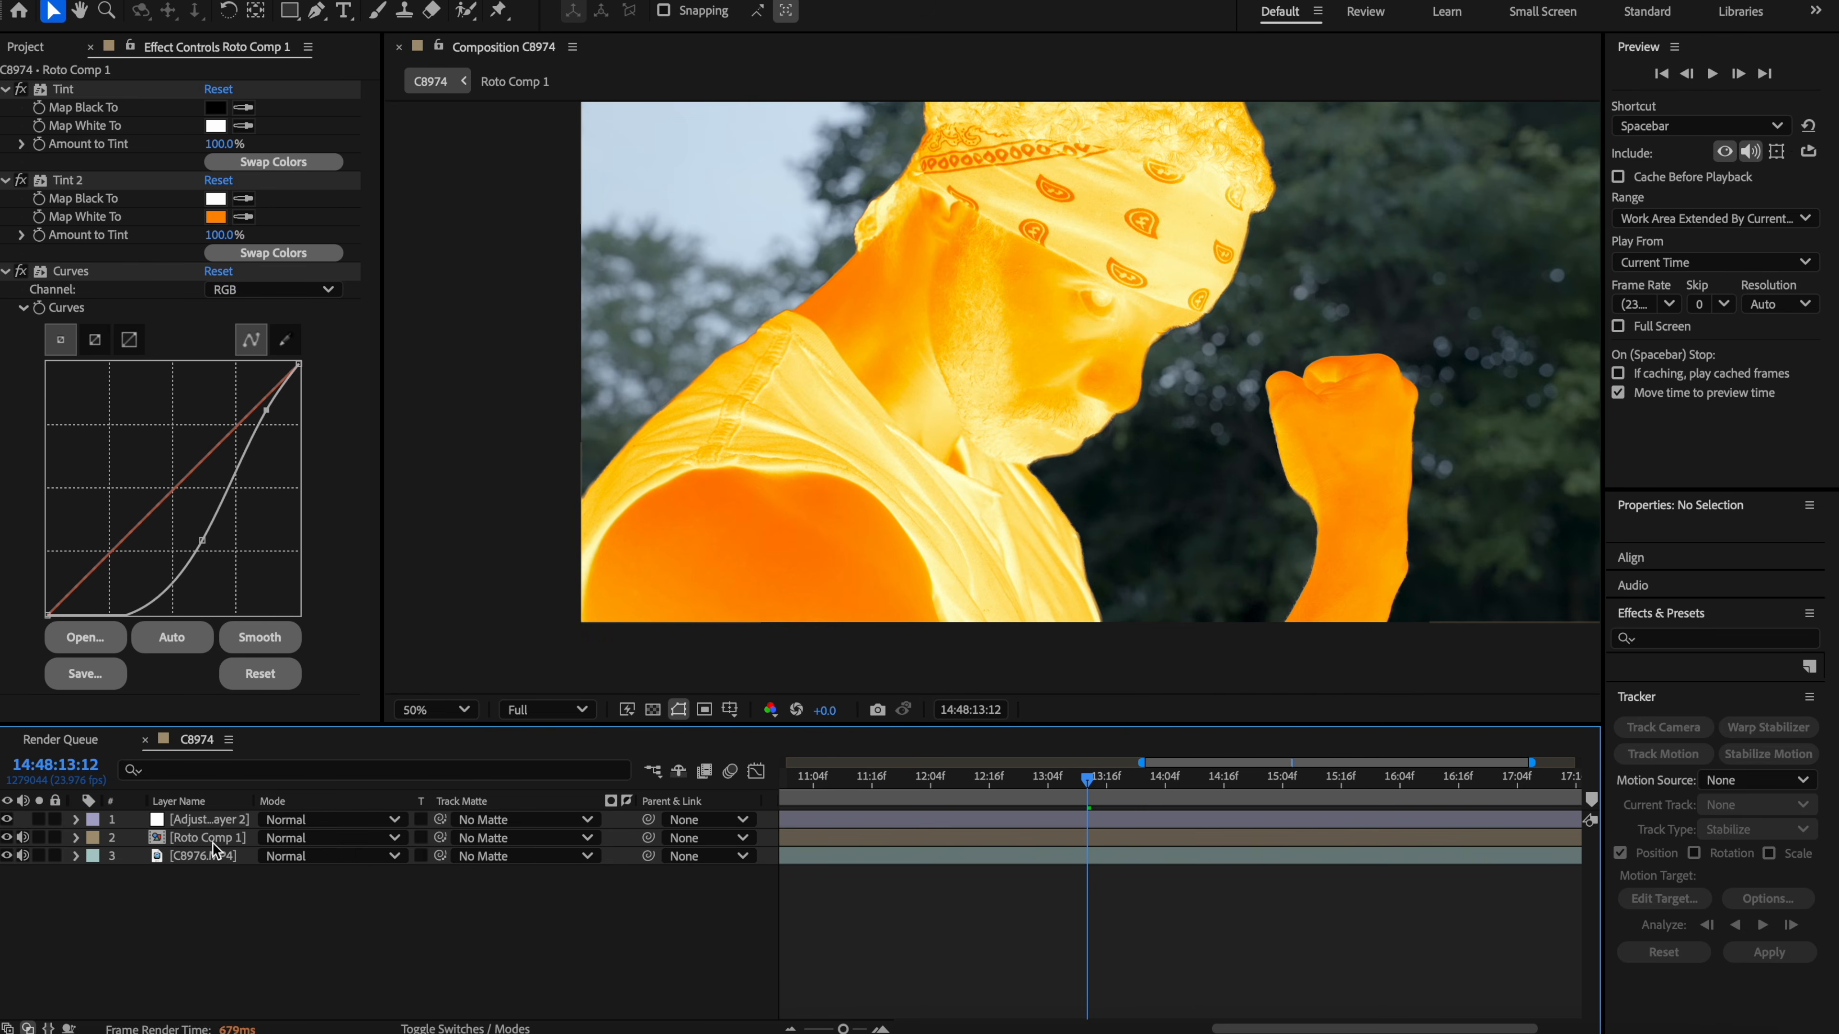
# Step: Duplicate the Roto Comp 1 layer and rename the copy Fire Body Comp
pyautogui.click(212, 840)
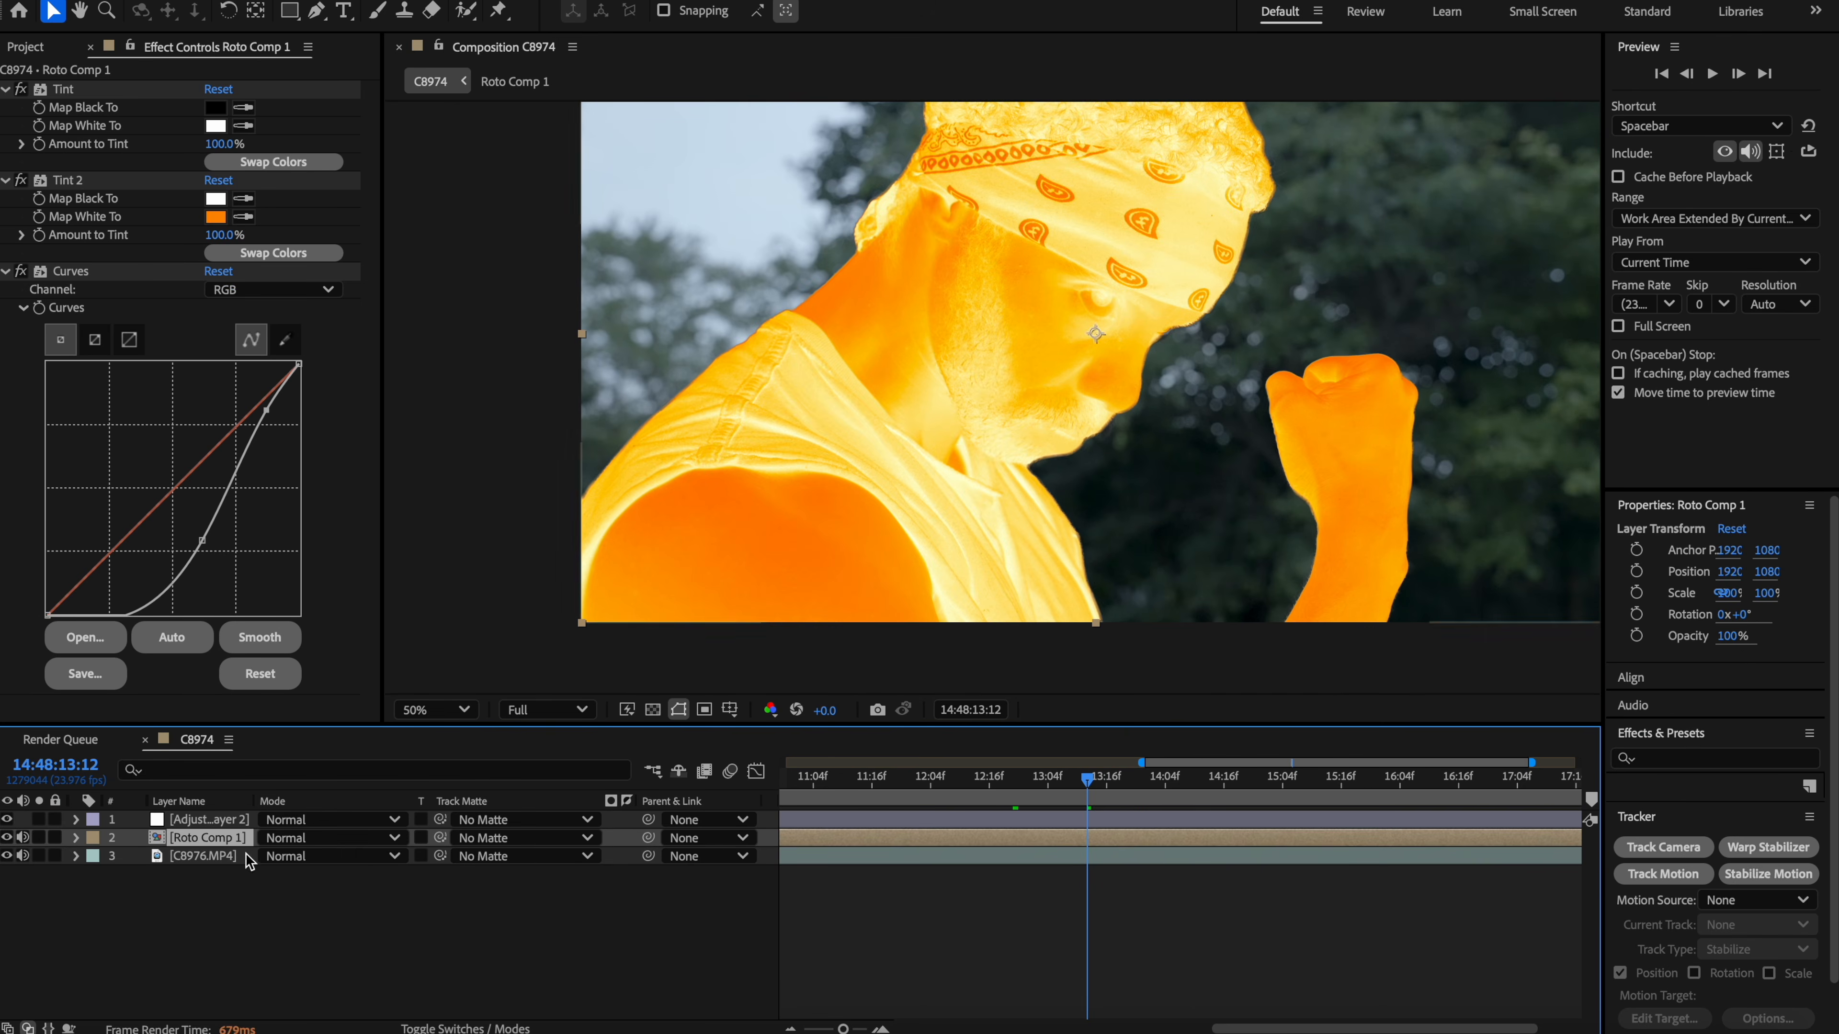
pyautogui.press('super+d')
pyautogui.rightClick(196, 846)
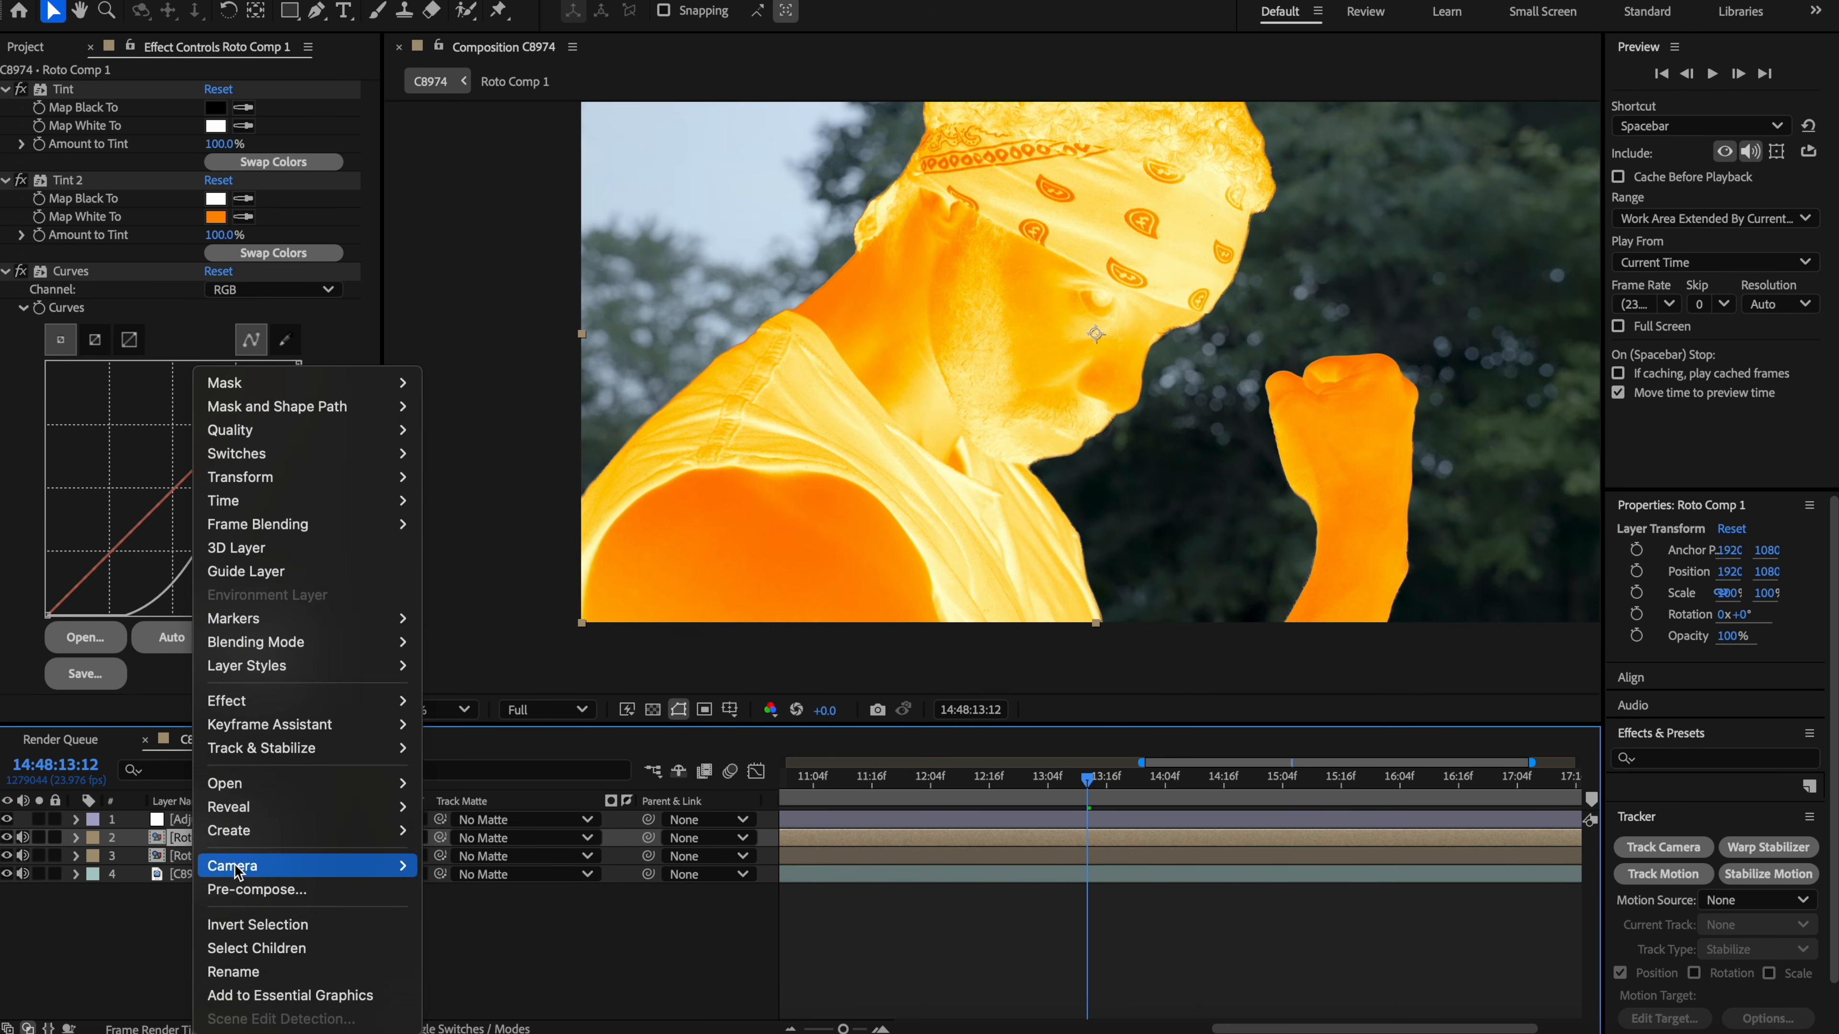
pyautogui.click(234, 971)
pyautogui.write('Fire Bo…omp')
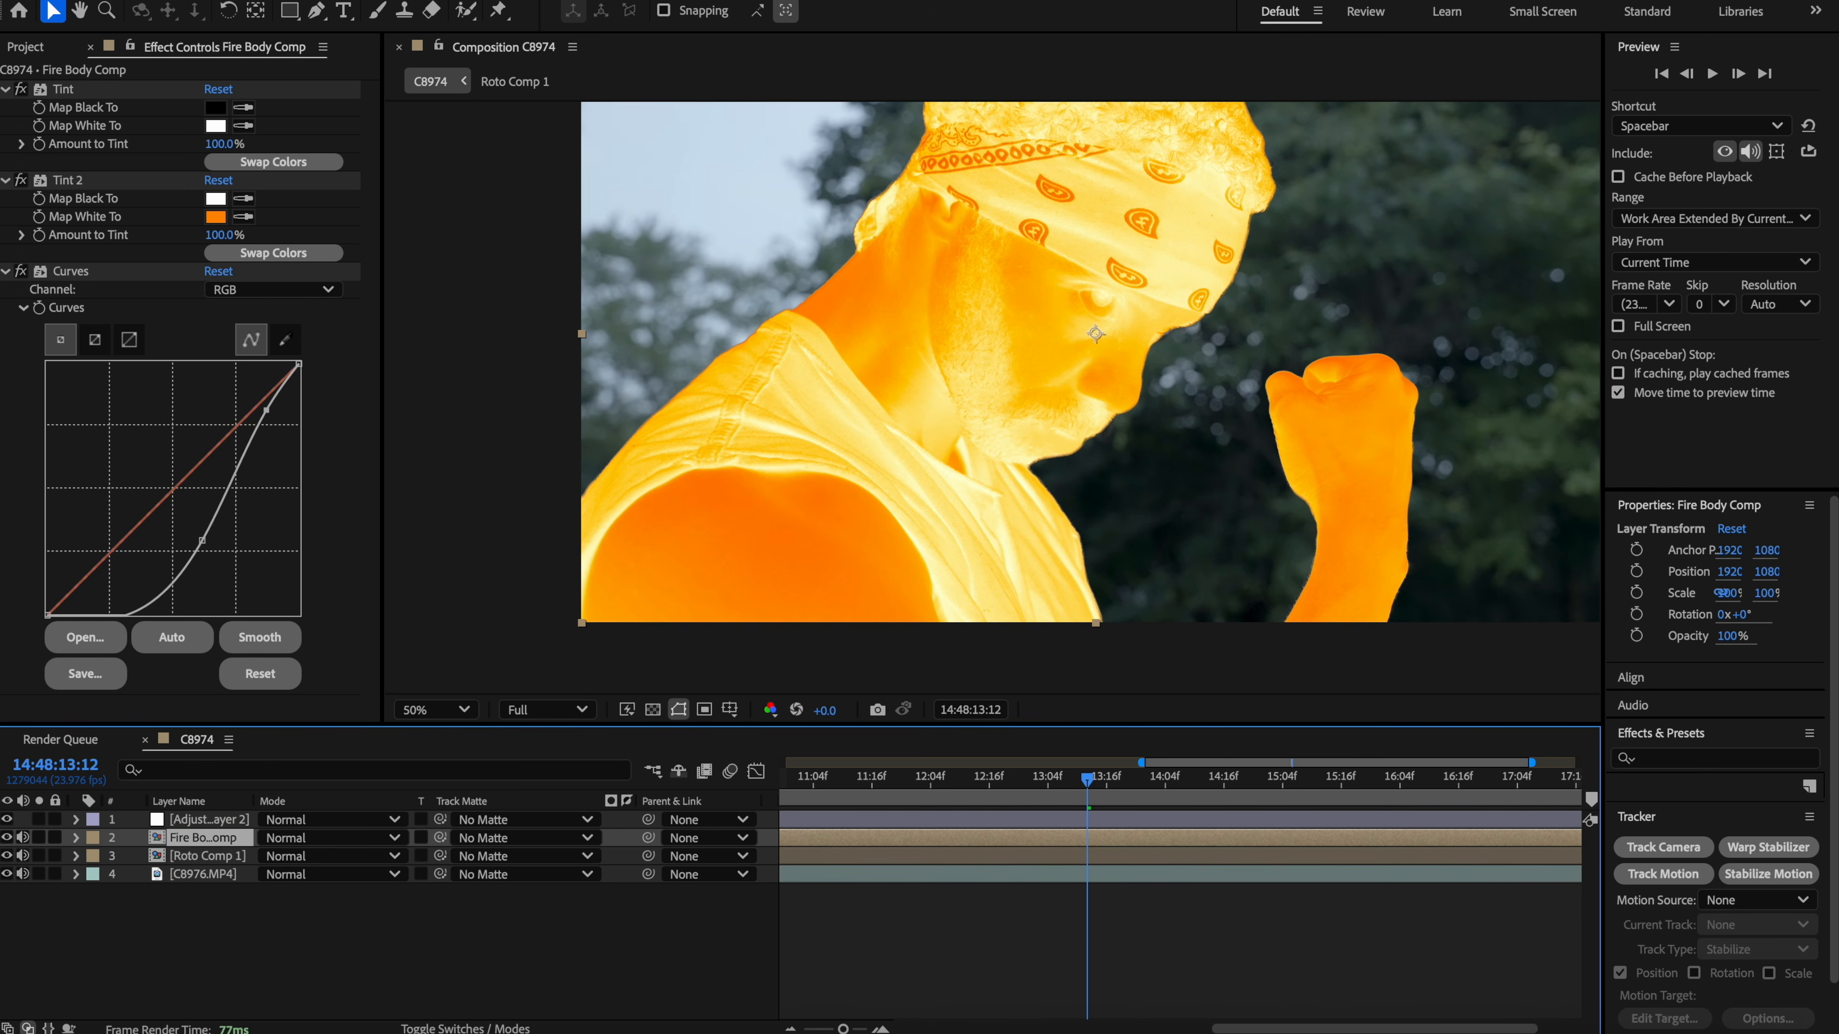
# Step: Hide the Fire Body Comp layer and move it below Roto Comp 1
pyautogui.click(7, 838)
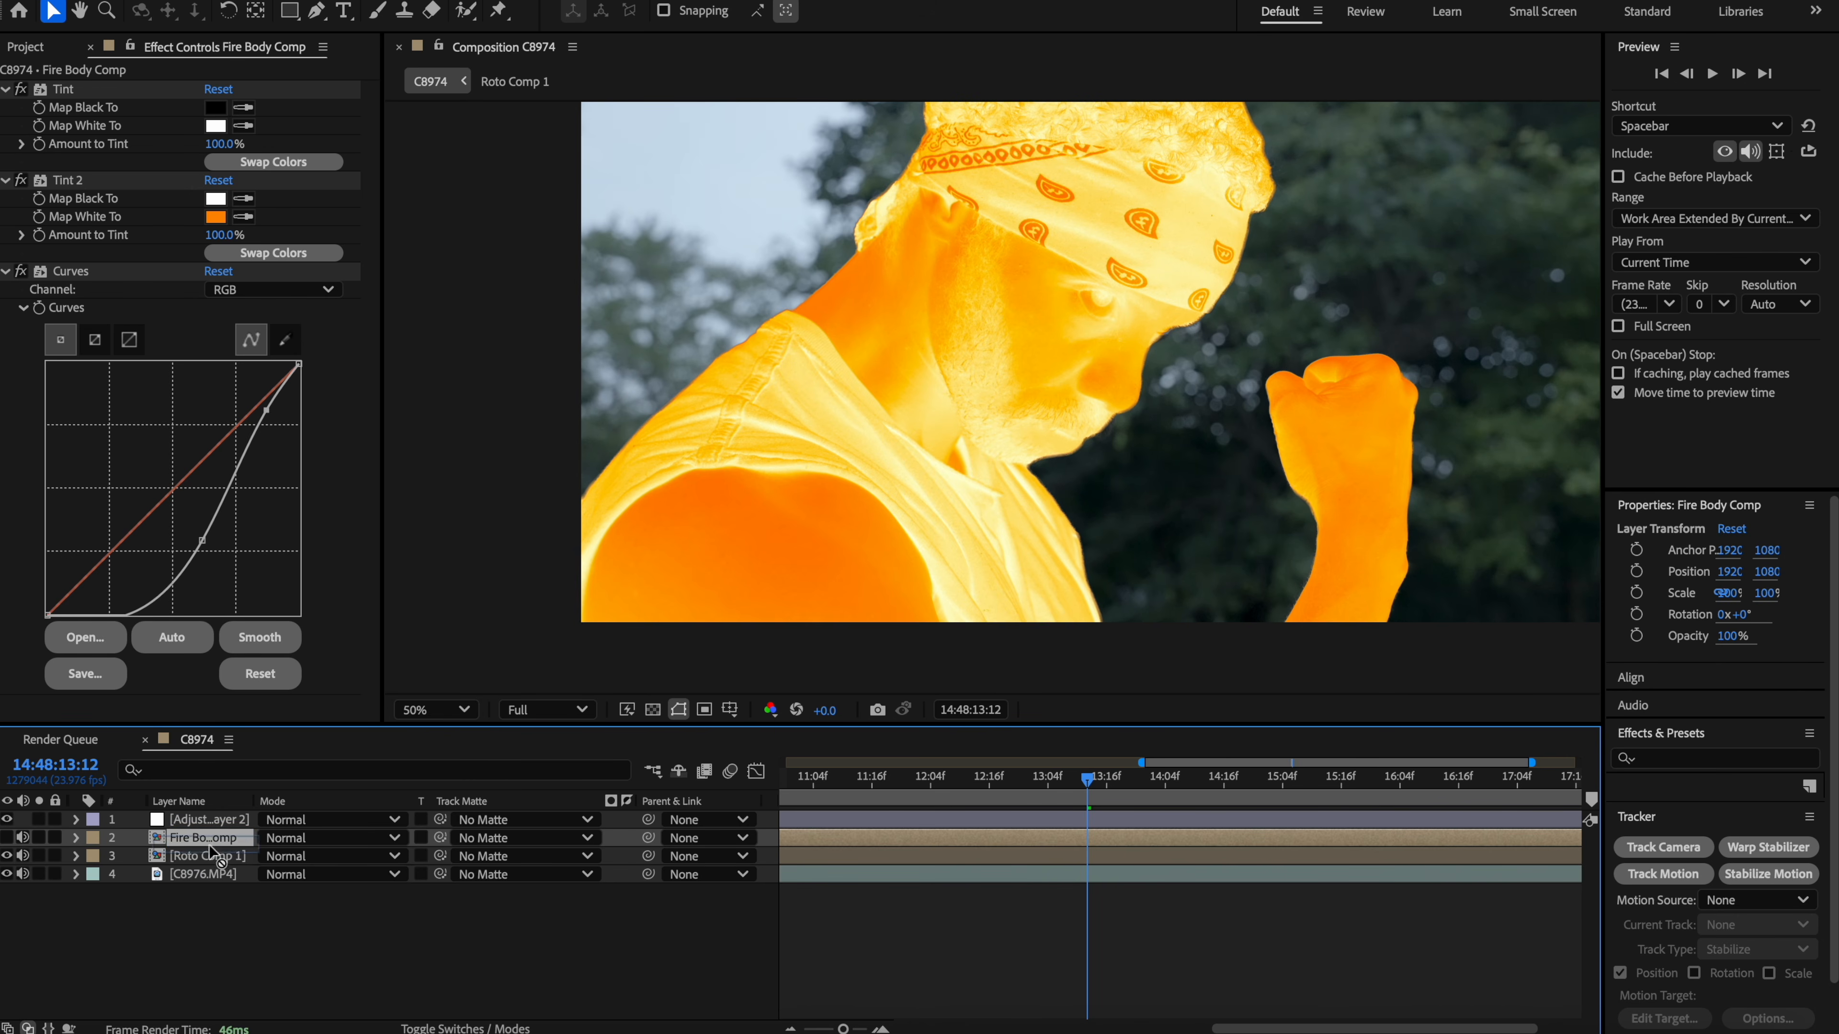
pyautogui.moveTo(210, 851); pyautogui.dragTo(210, 869)
# Step: Remove all effects from the Roto Comp 1 layer
pyautogui.click(210, 838)
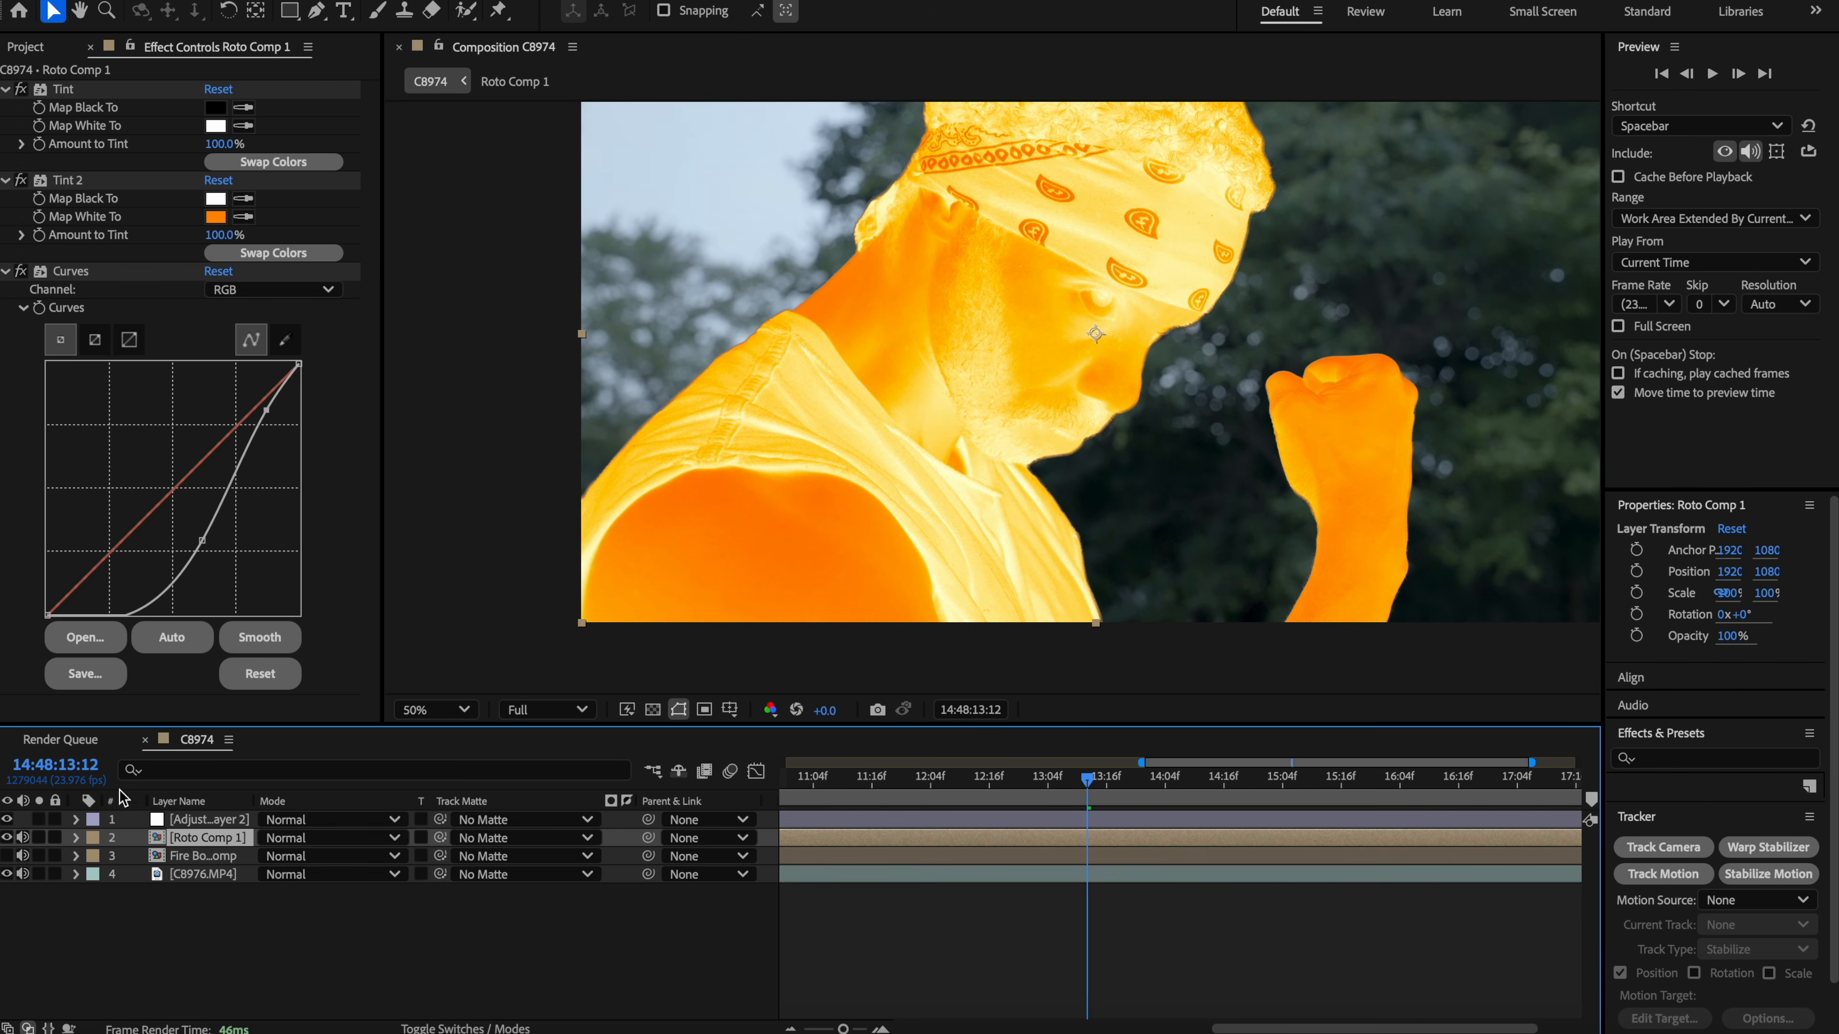
pyautogui.click(84, 86)
pyautogui.hotkey('ctrl', 'a')
pyautogui.press('Delete')
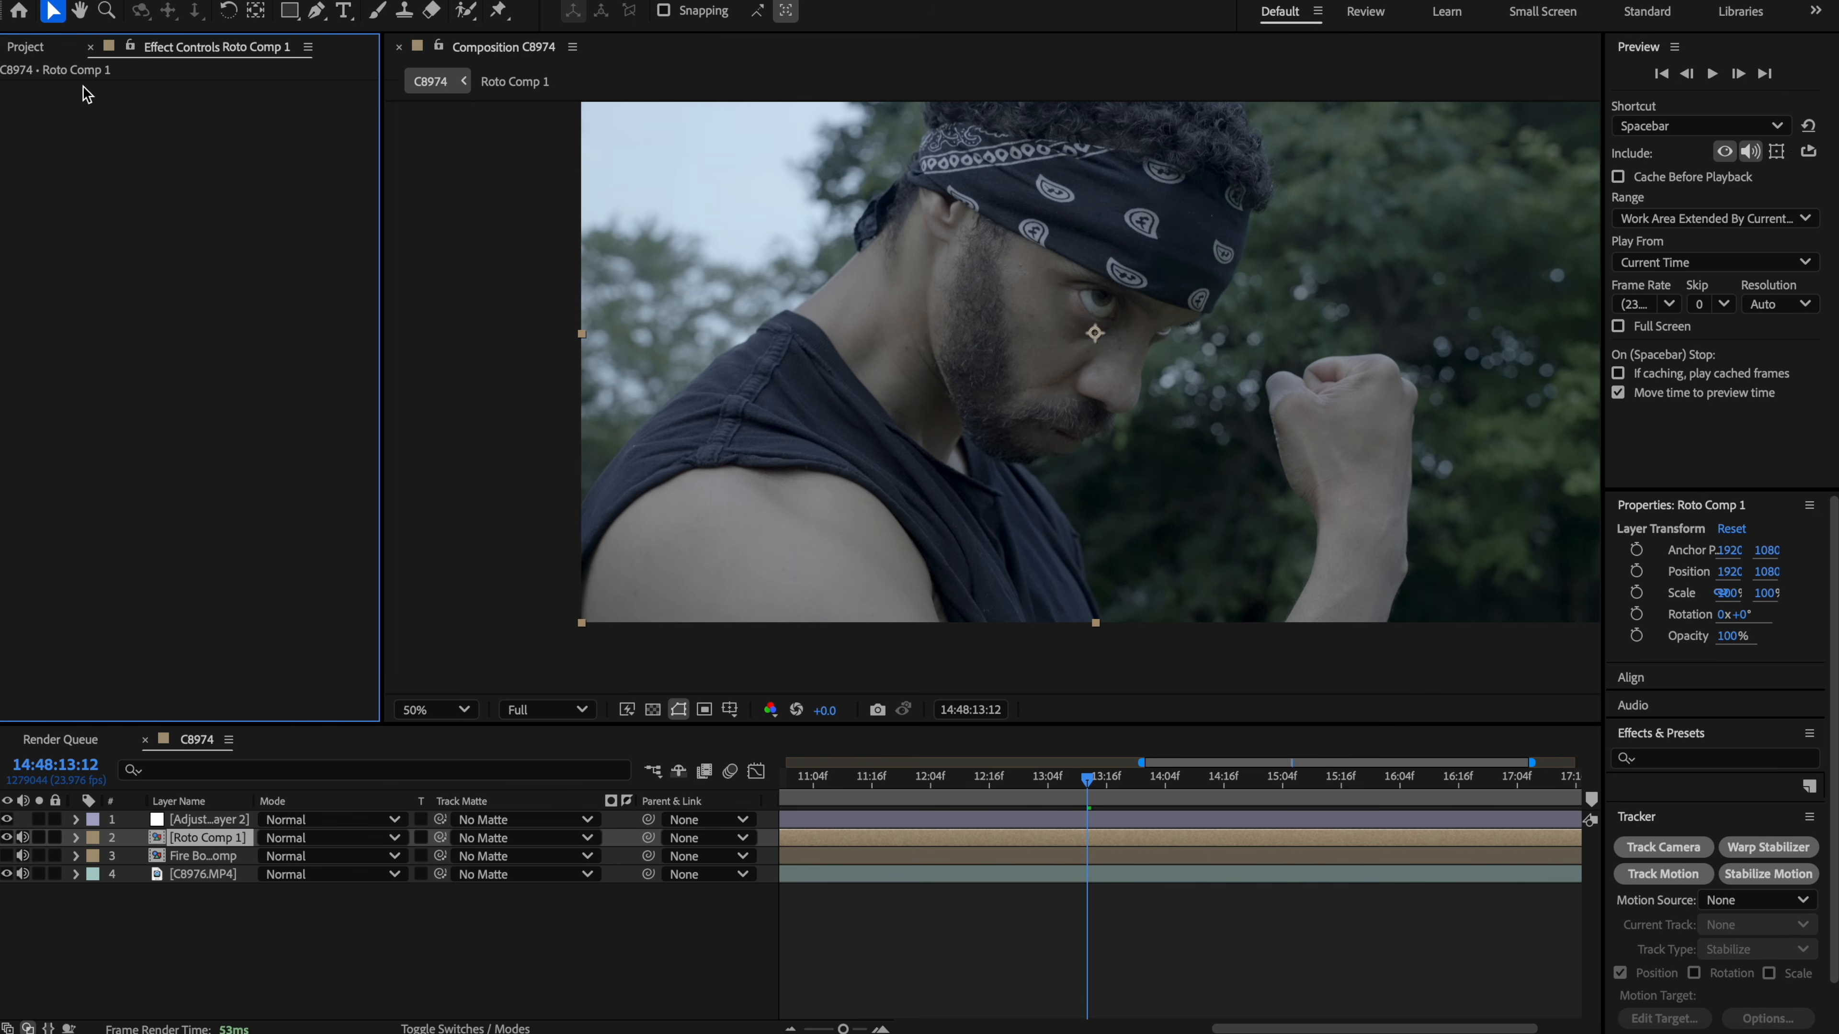
# Step: Apply Extract to Roto Comp 1, solo the layer, and set Black Point 140, White Point 204 and Black Softness 24
pyautogui.hotkey('ctrl', 'space')
pyautogui.write('extr')
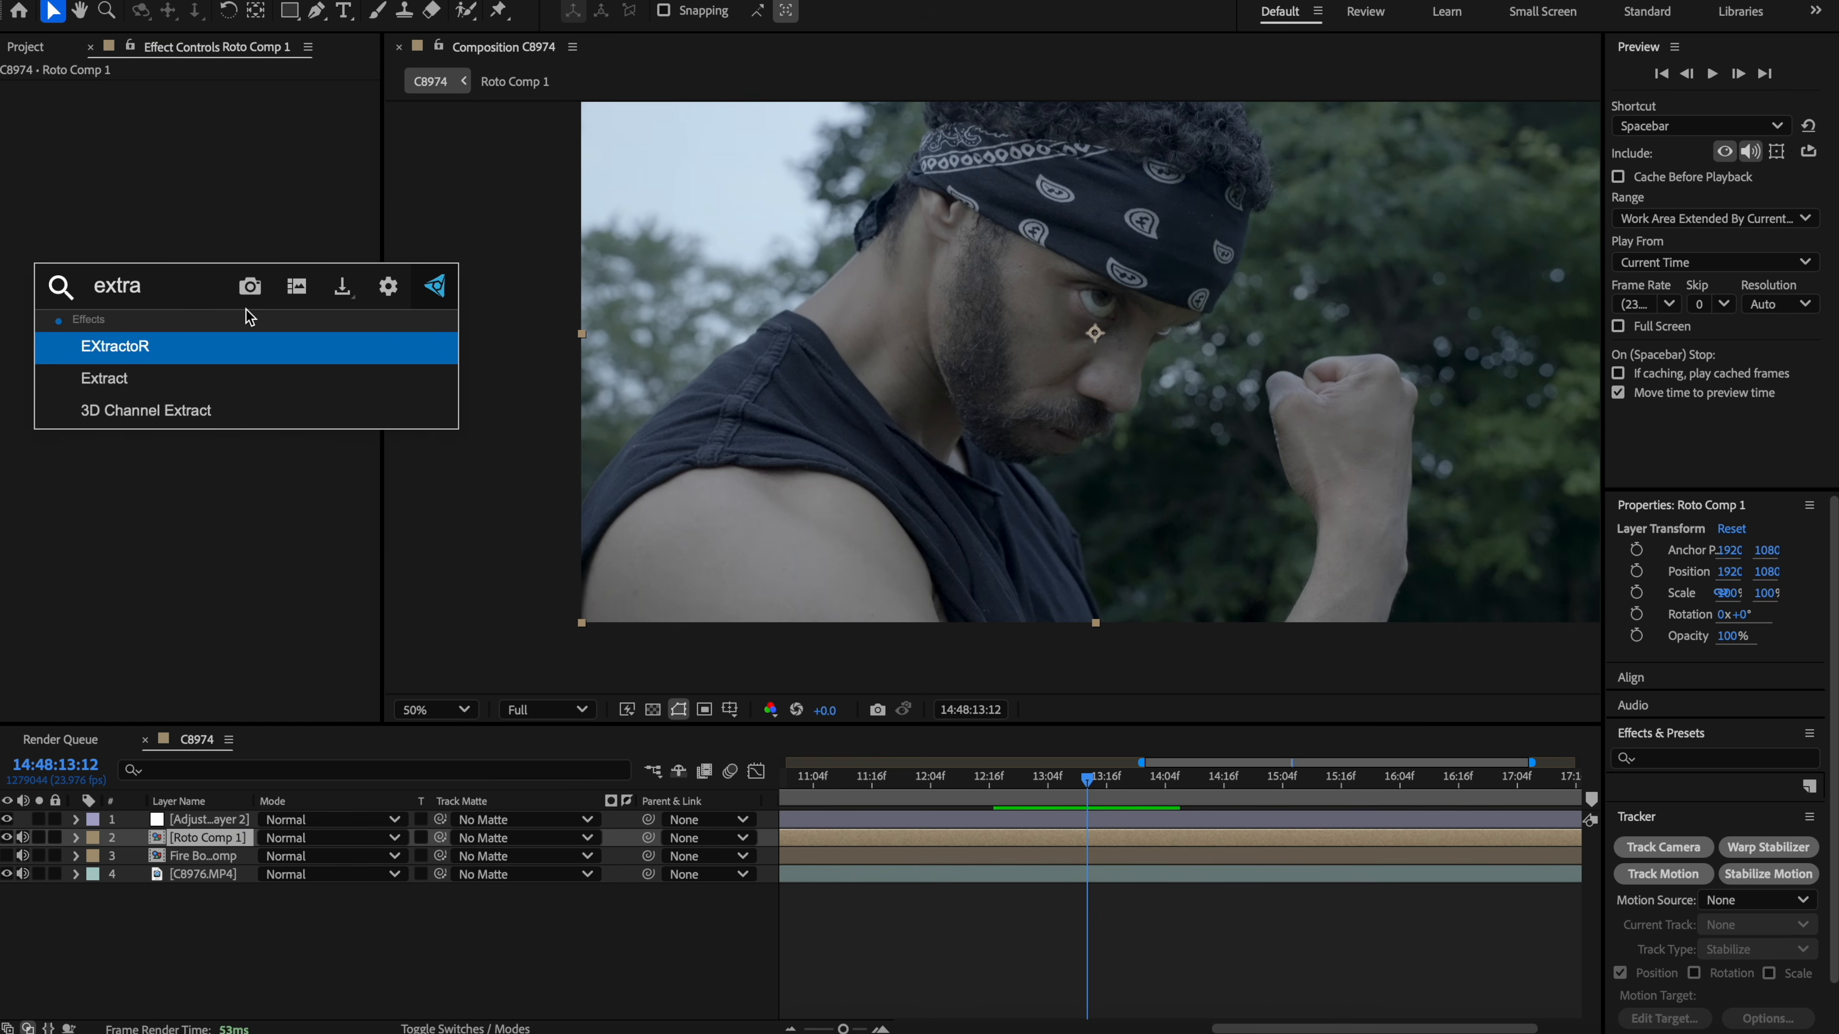
pyautogui.press('Return')
pyautogui.click(38, 837)
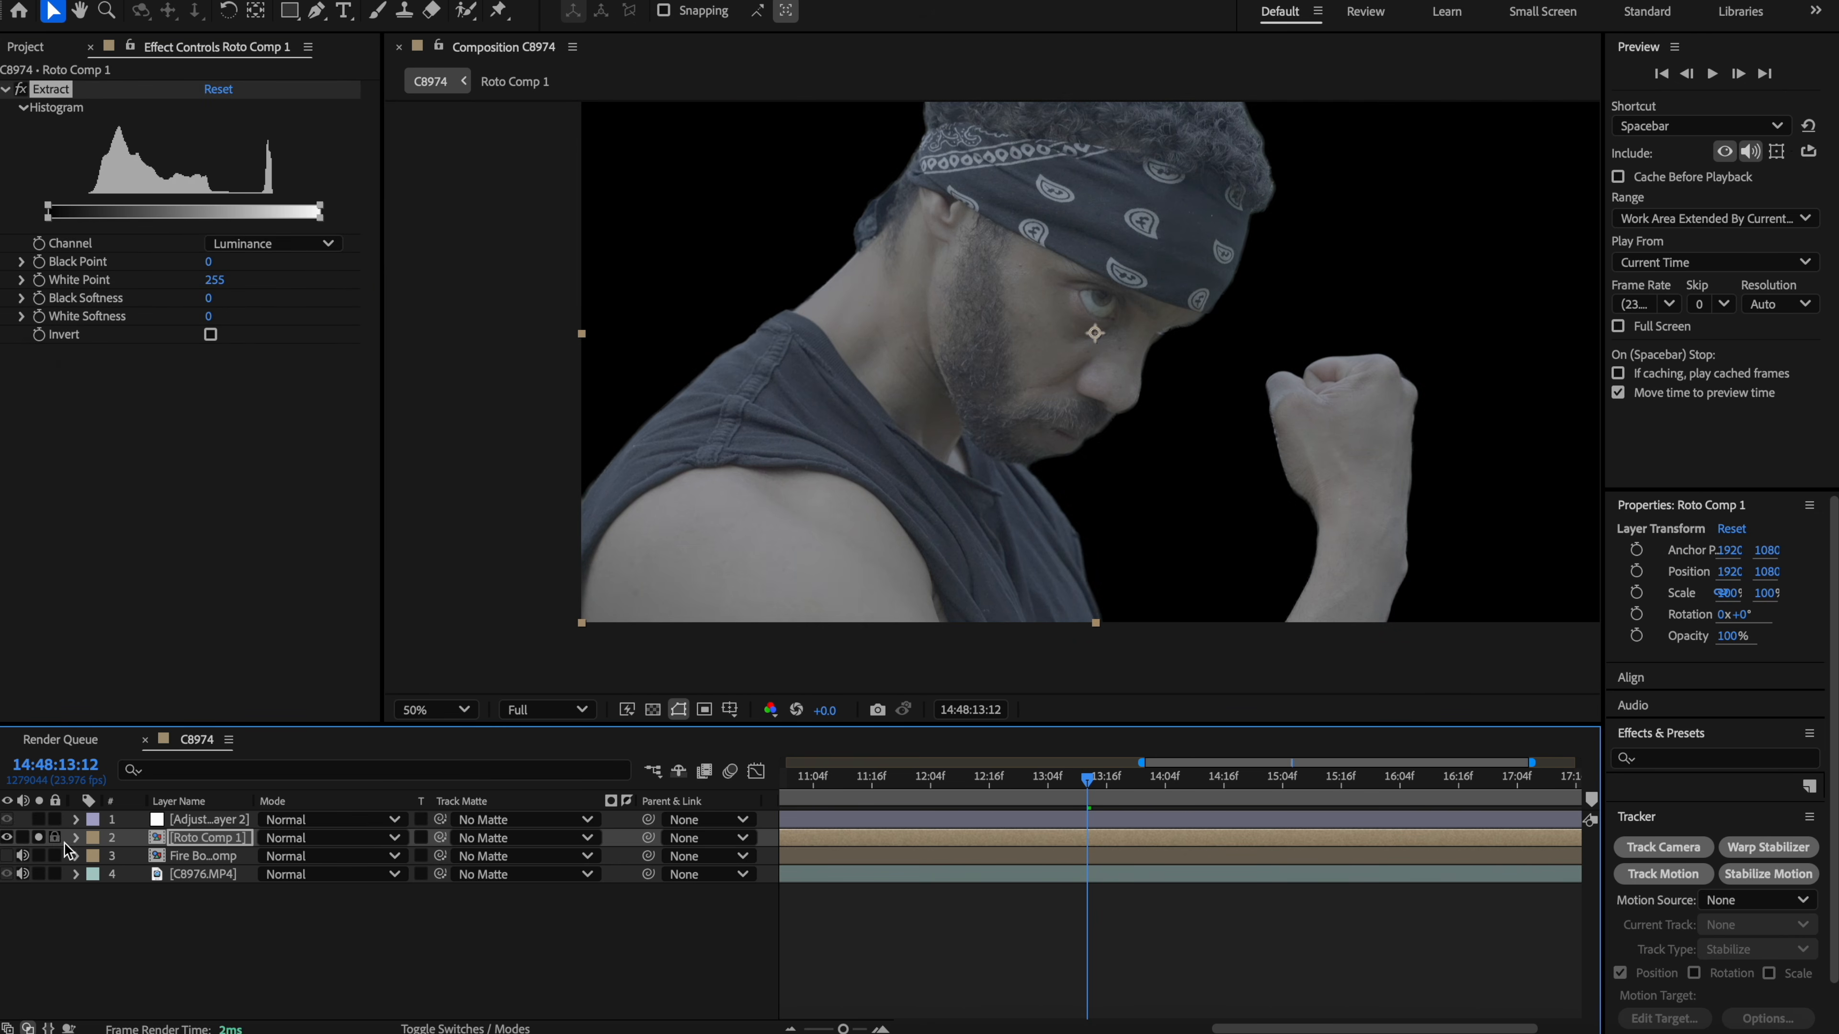
pyautogui.press(',')
pyautogui.moveTo(50, 213); pyautogui.dragTo(189, 222)
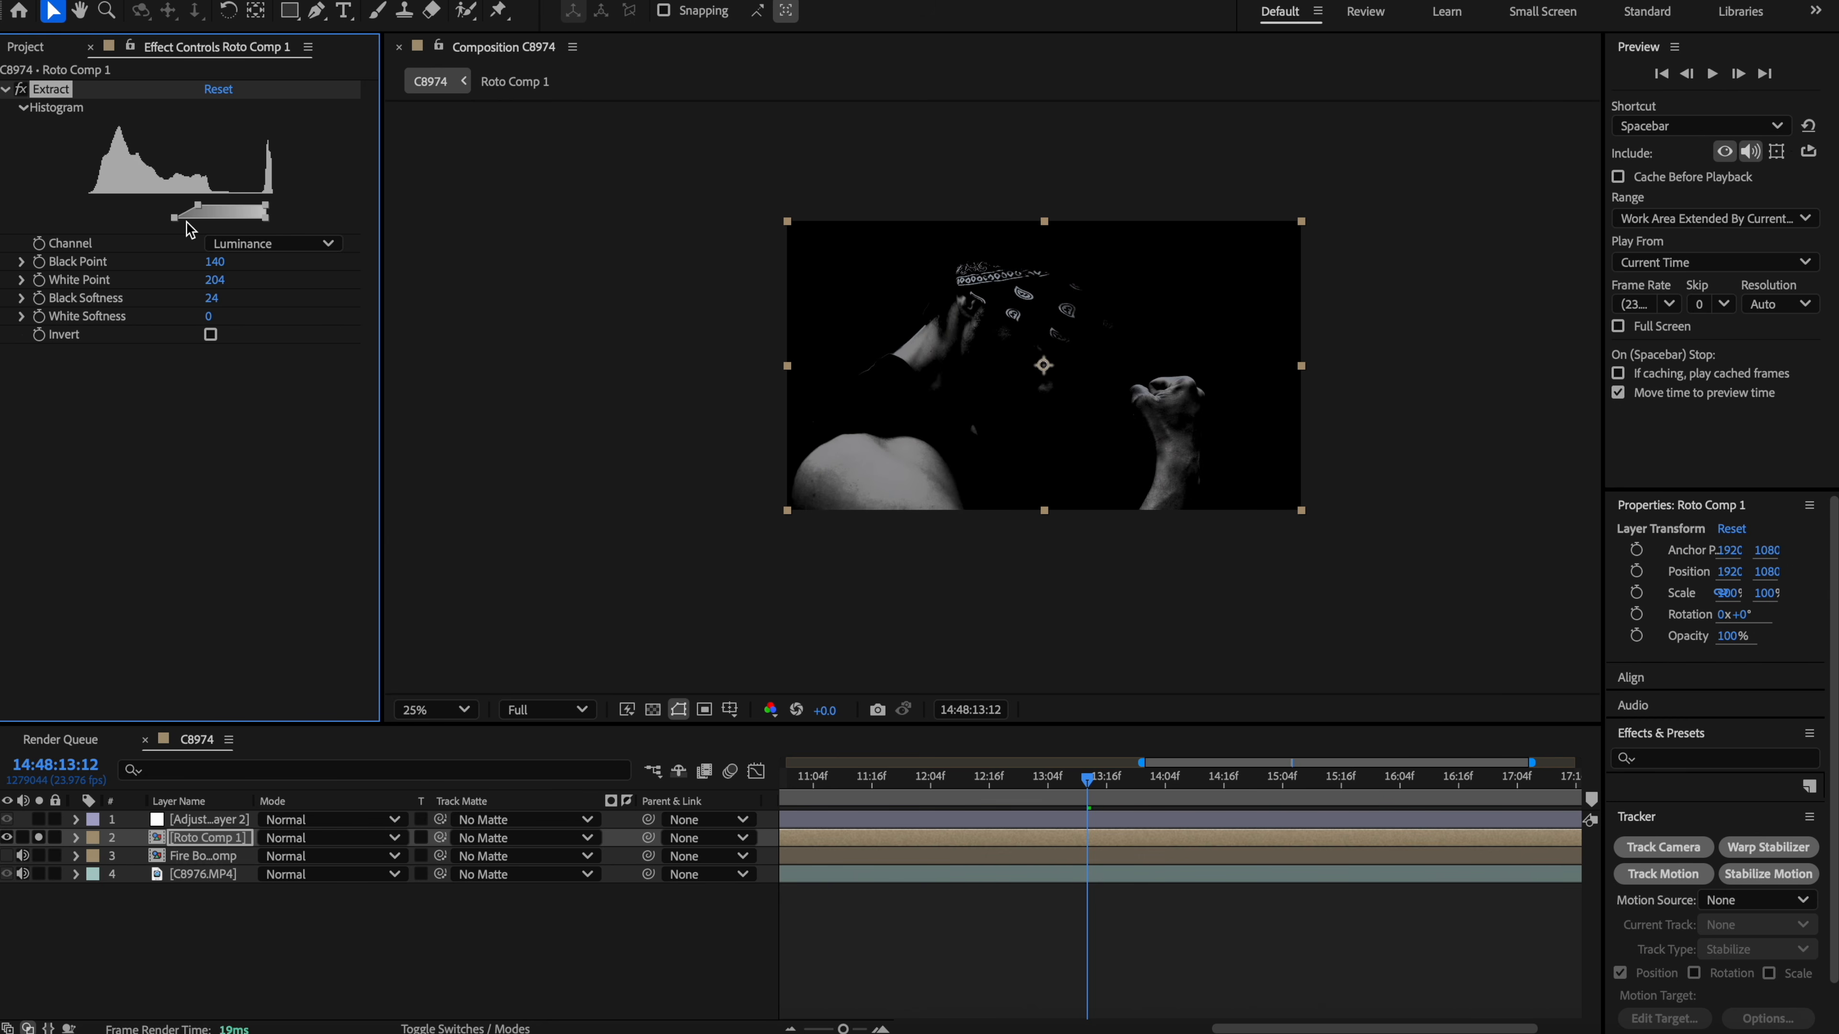
# Step: Set the preview resolution to Quarter and check the extracted highlights at several times in the clip
pyautogui.moveTo(1086, 784); pyautogui.dragTo(913, 790)
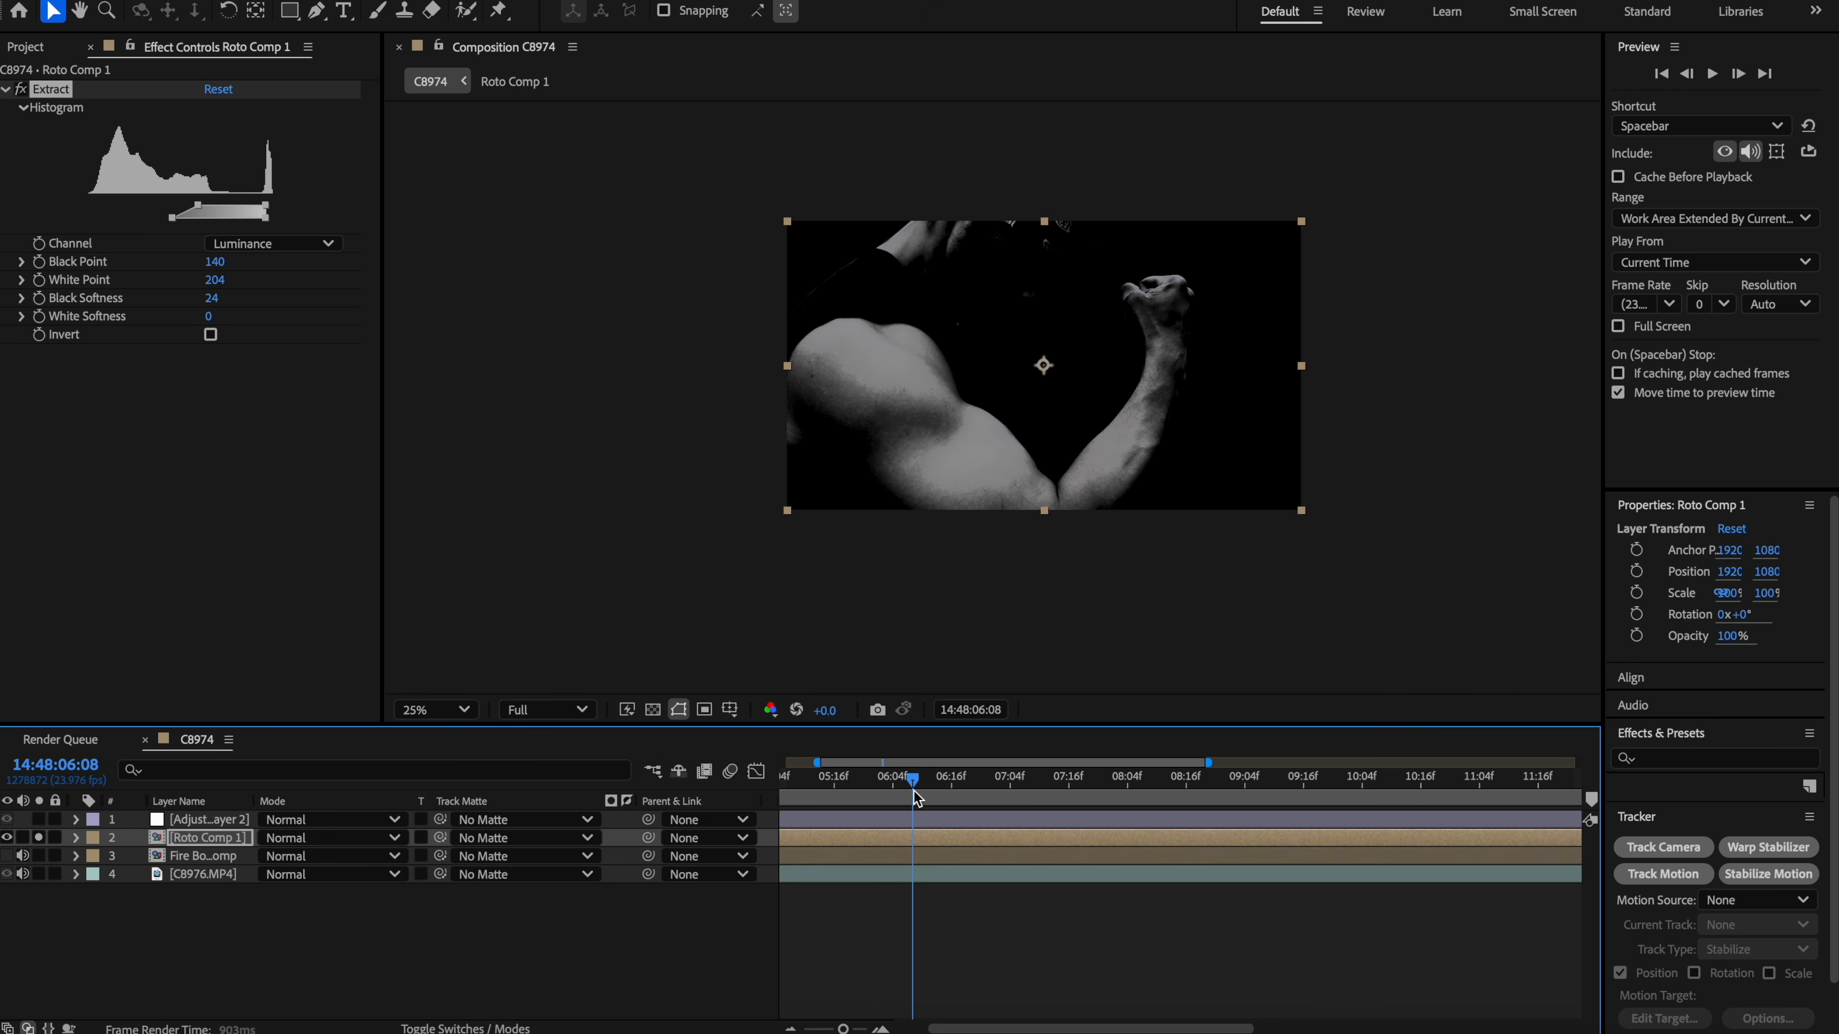
pyautogui.click(546, 709)
pyautogui.click(551, 859)
pyautogui.click(997, 781)
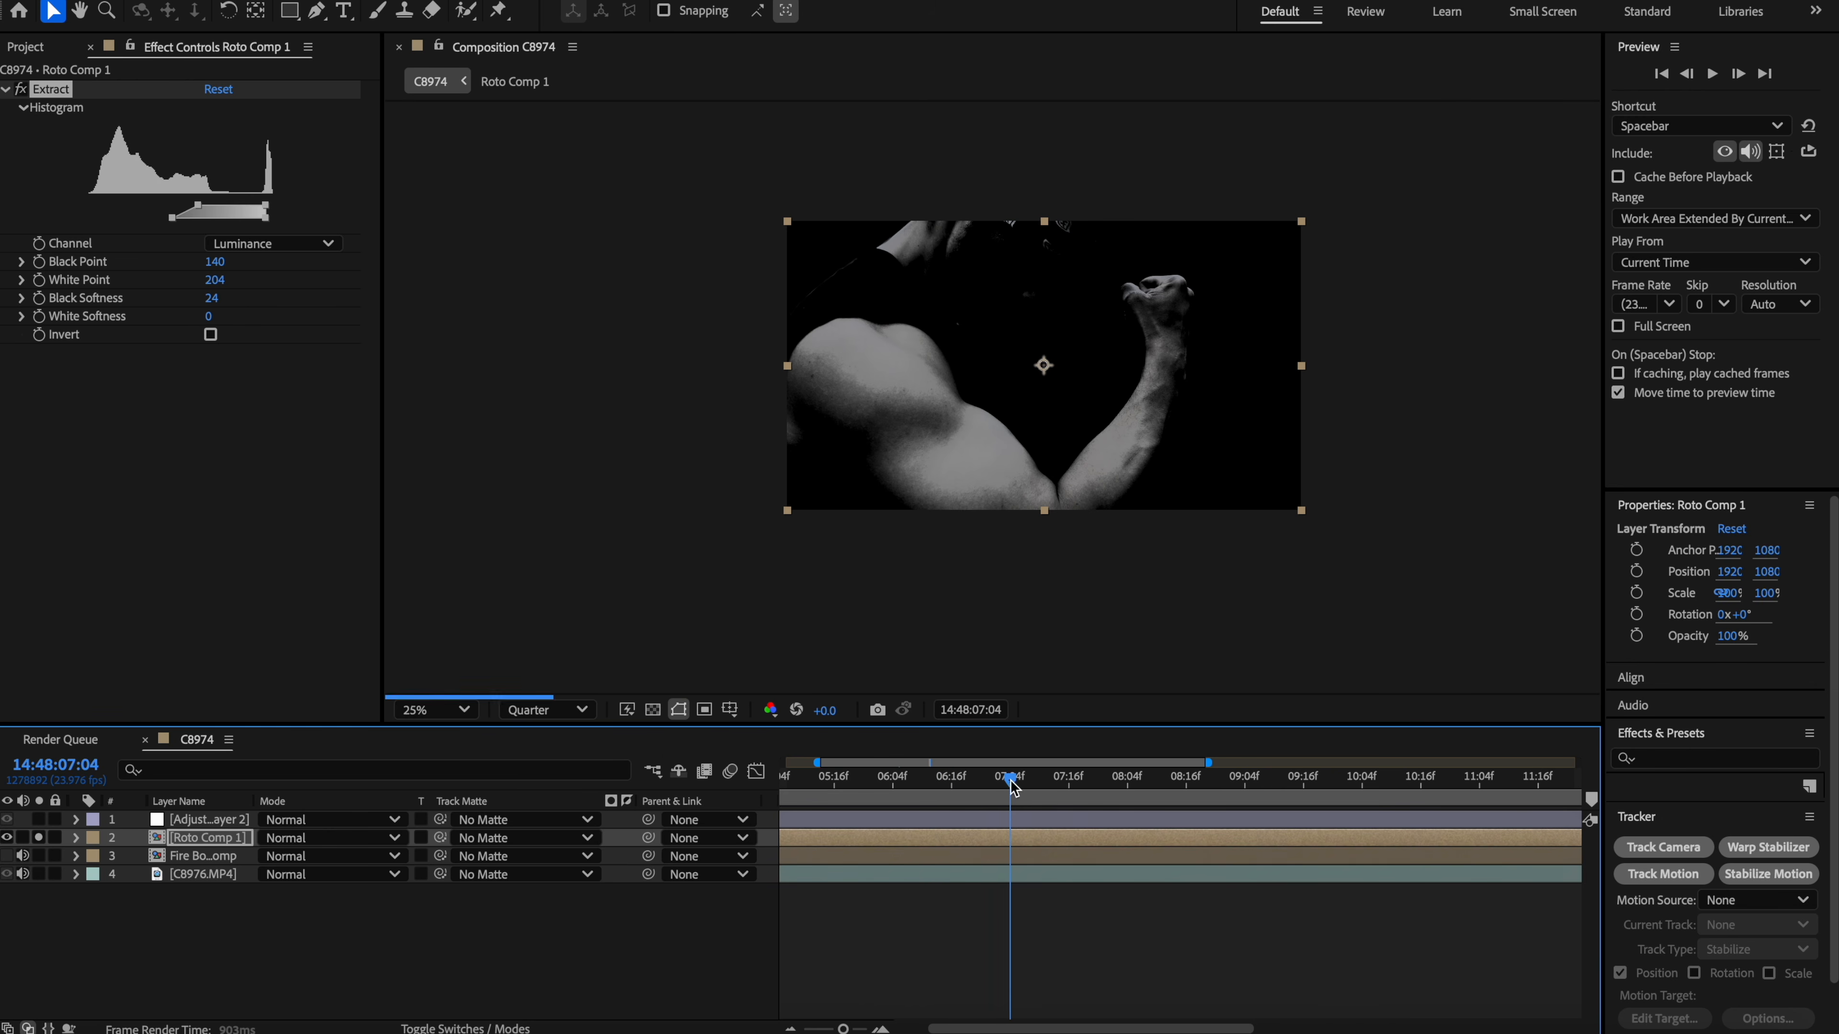
pyautogui.click(1056, 782)
pyautogui.moveTo(1057, 785); pyautogui.dragTo(1511, 765)
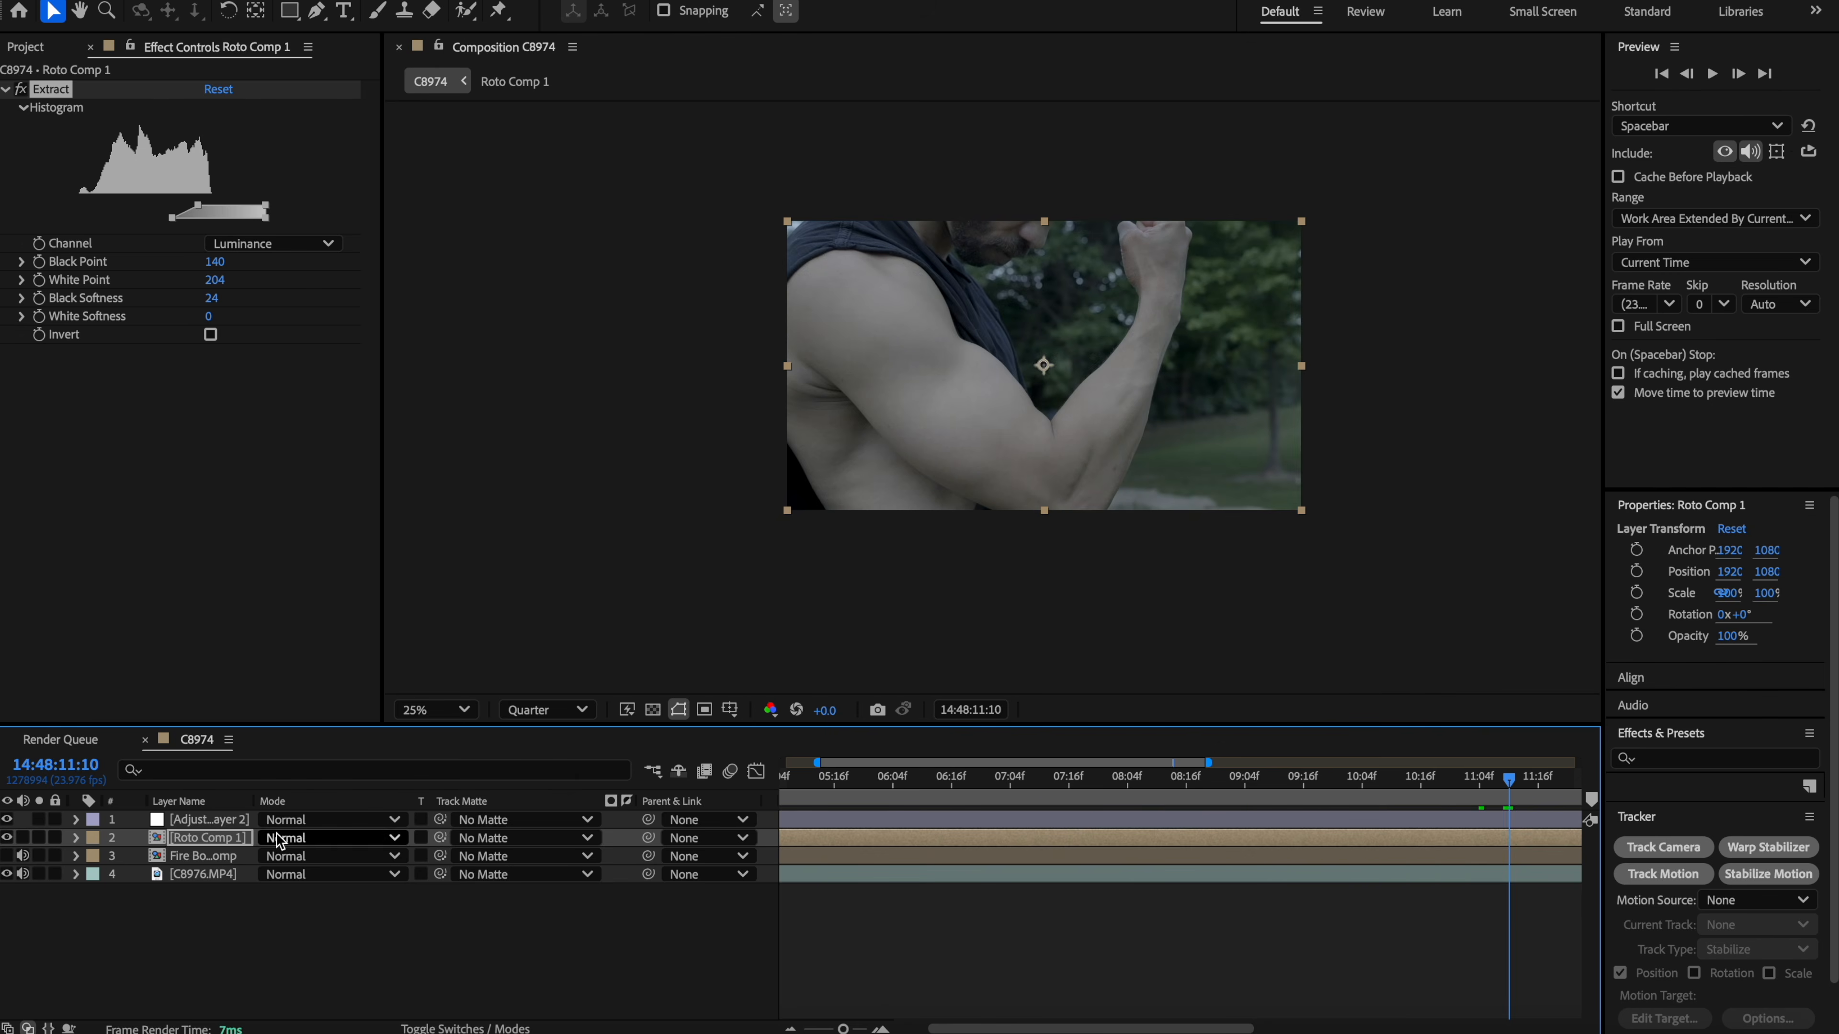
# Step: Apply the Deep Glow 2 effect to the extracted highlights layer
pyautogui.hotkey('ctrl', 'space')
pyautogui.write('deep')
pyautogui.click(241, 830)
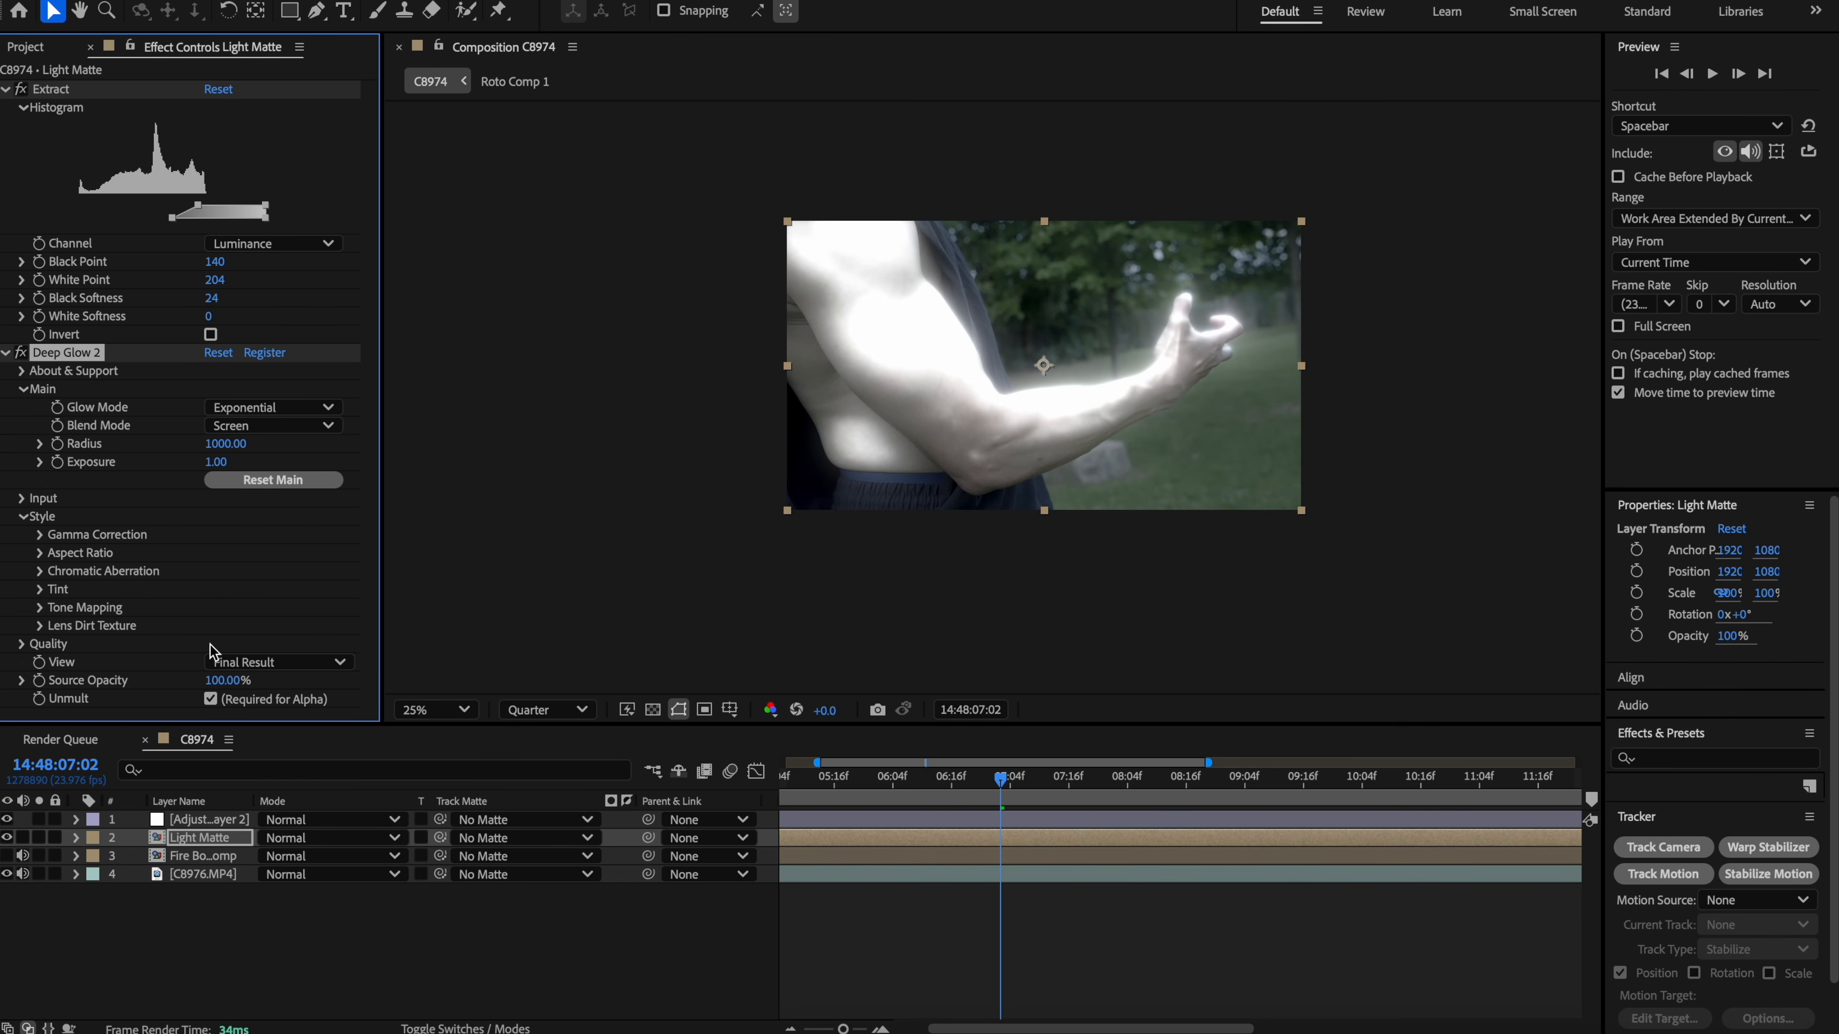
# Step: Set the Deep Glow 2 tint mode to Duocolor with an orange outer color and check it at 14:48:06:03
pyautogui.click(40, 589)
pyautogui.click(273, 607)
pyautogui.click(261, 661)
pyautogui.click(222, 662)
pyautogui.press('Return')
pyautogui.moveTo(1002, 780); pyautogui.dragTo(887, 789)
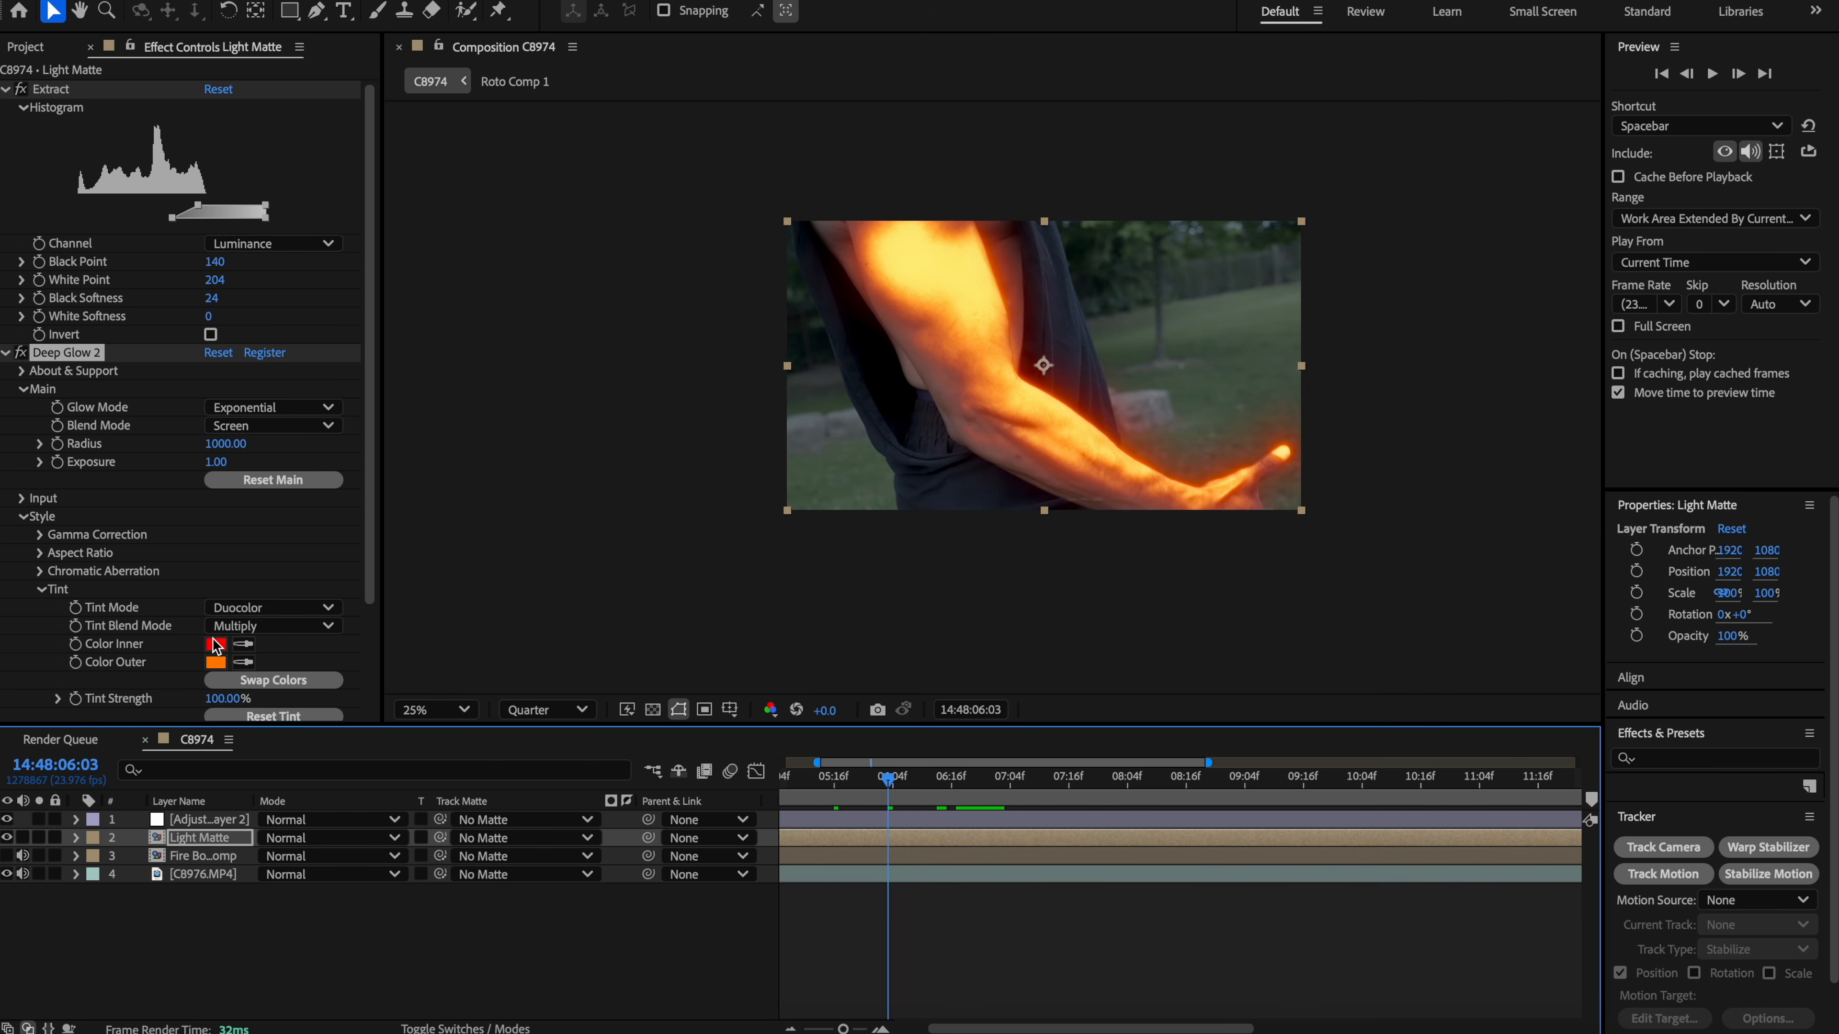
# Step: Change the Deep Glow 2 inner tint color to the lighter red FF3636 and check the glow on the arm
pyautogui.click(216, 644)
pyautogui.moveTo(943, 376); pyautogui.dragTo(890, 375)
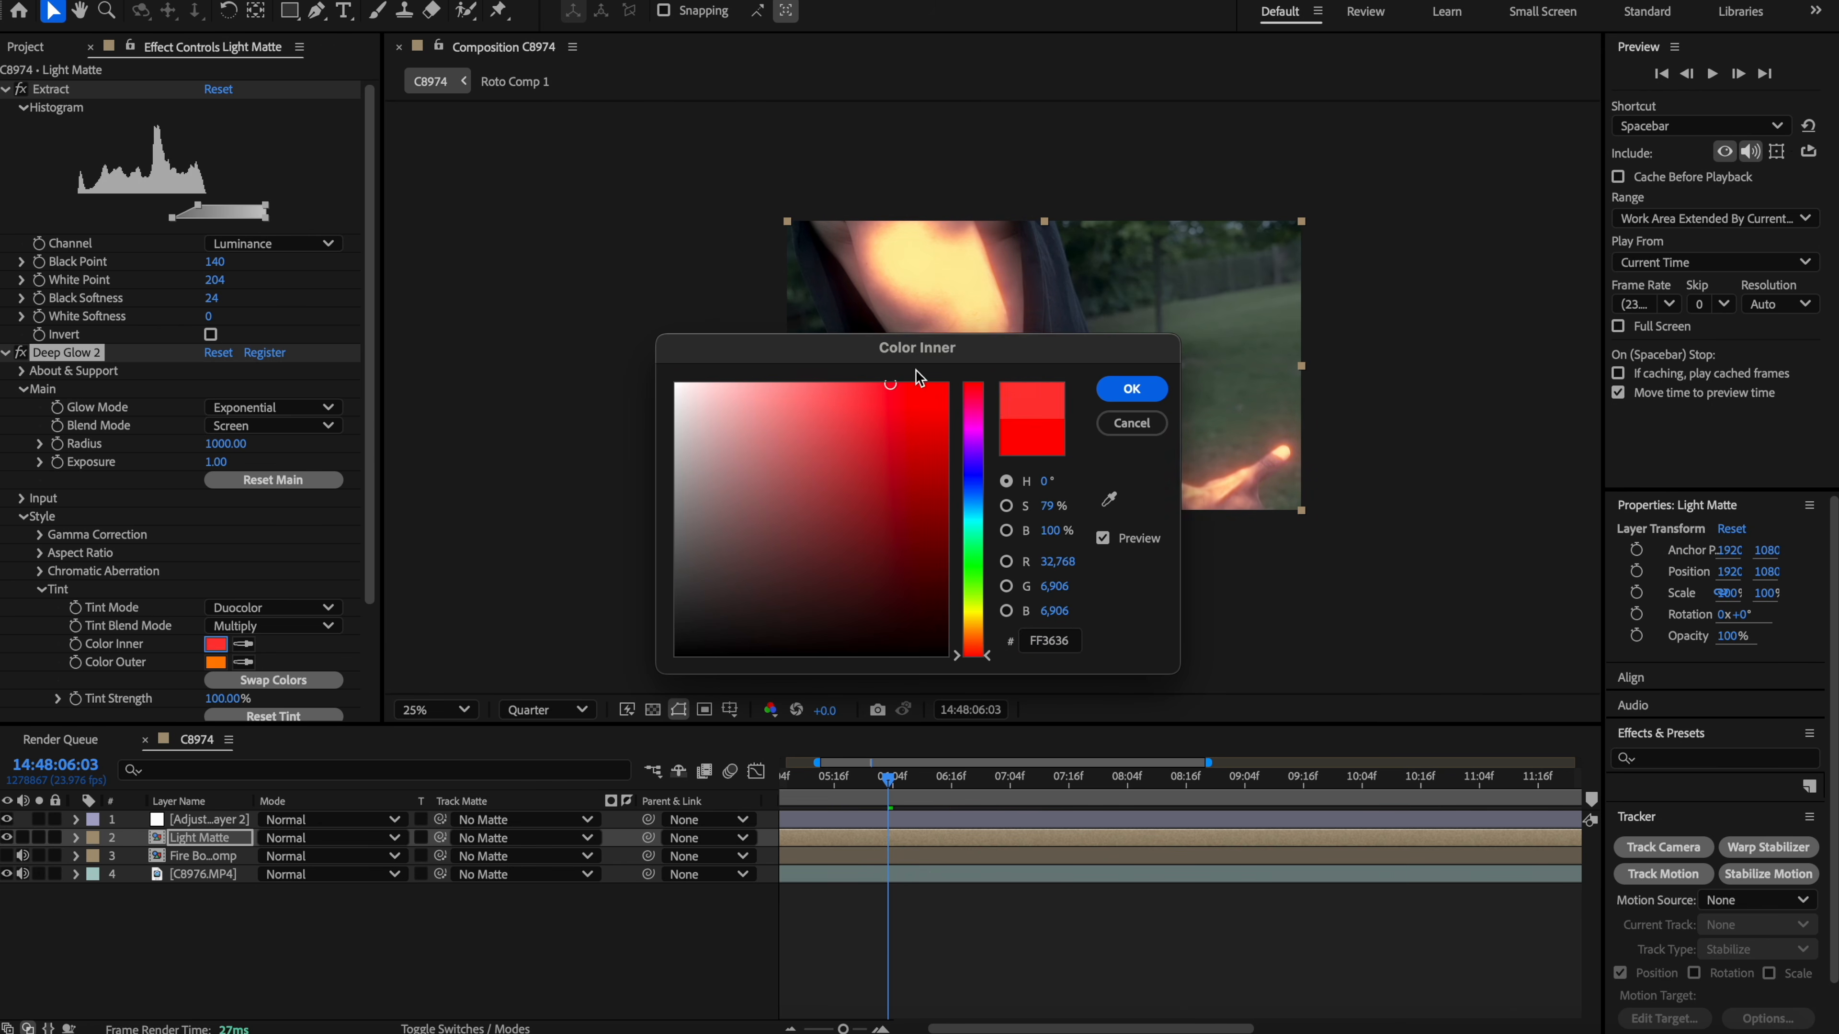
pyautogui.click(1132, 389)
pyautogui.moveTo(872, 788); pyautogui.dragTo(898, 792)
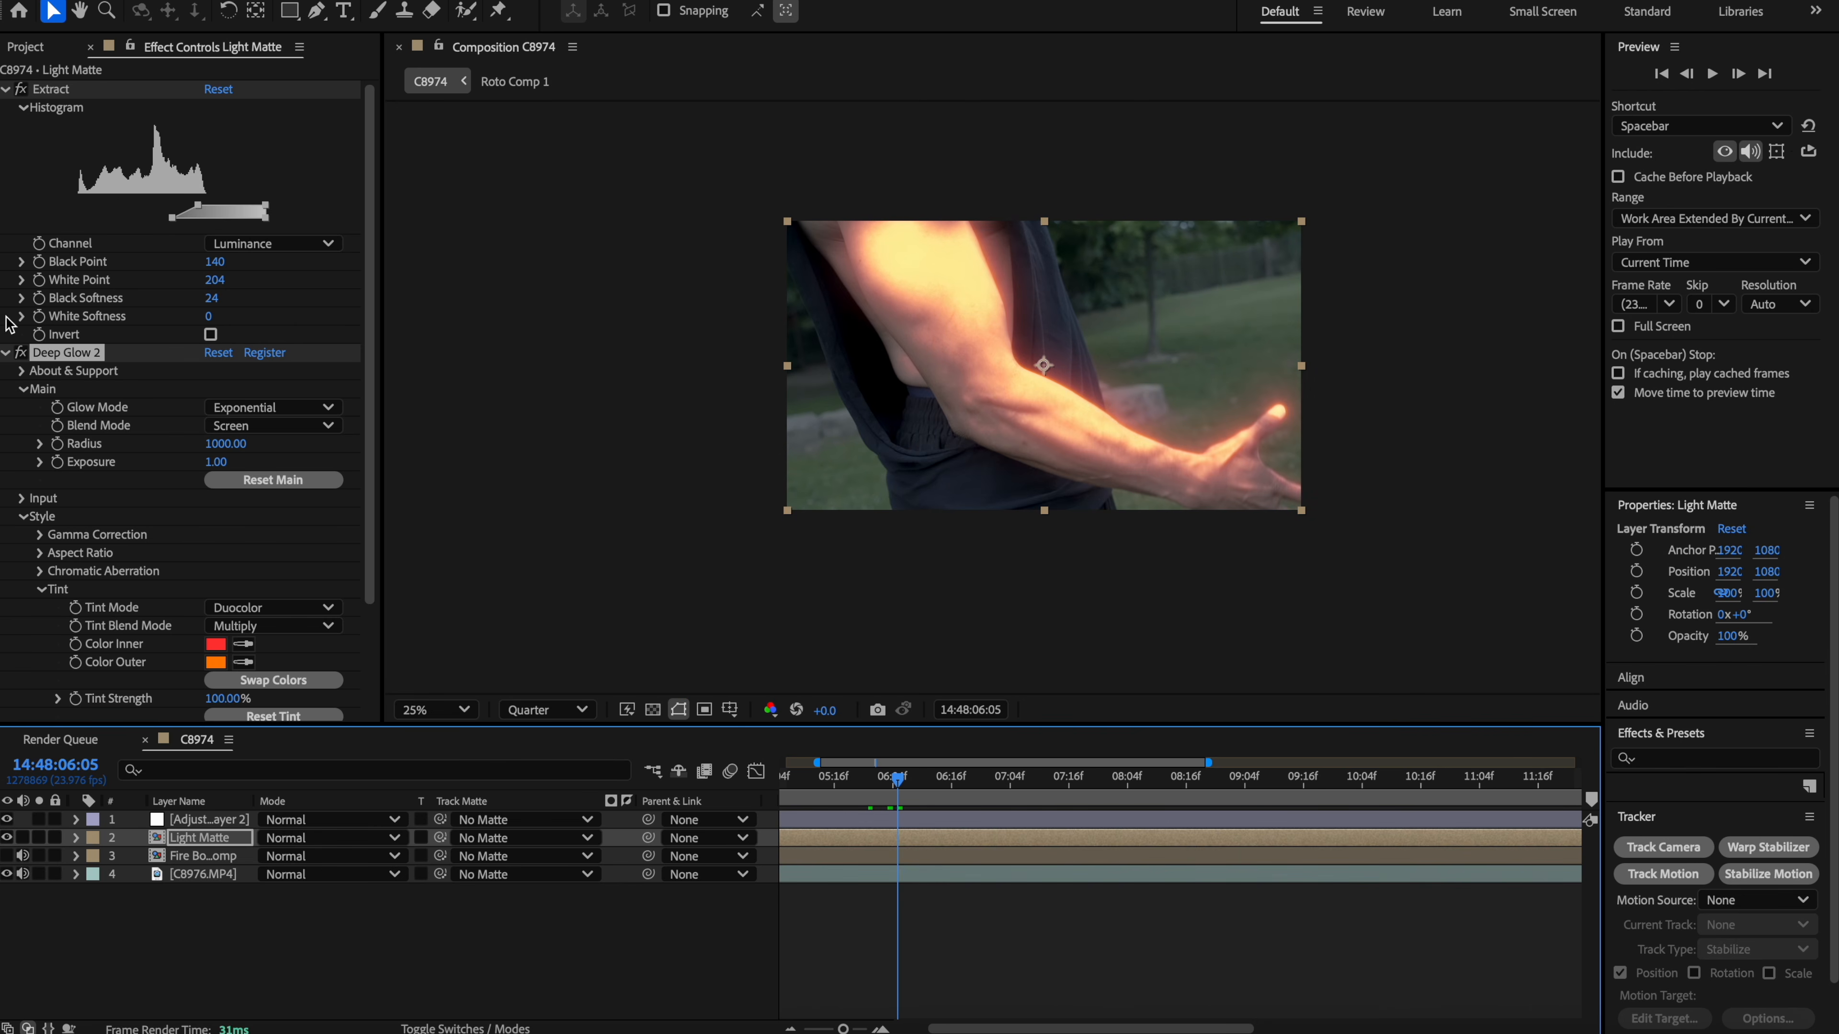
# Step: Reveal the Light Matte layer's modified effect properties in the timeline and collapse the Deep Glow 2 settings
pyautogui.click(6, 354)
pyautogui.click(216, 841)
pyautogui.press('u')
pyautogui.press('u')
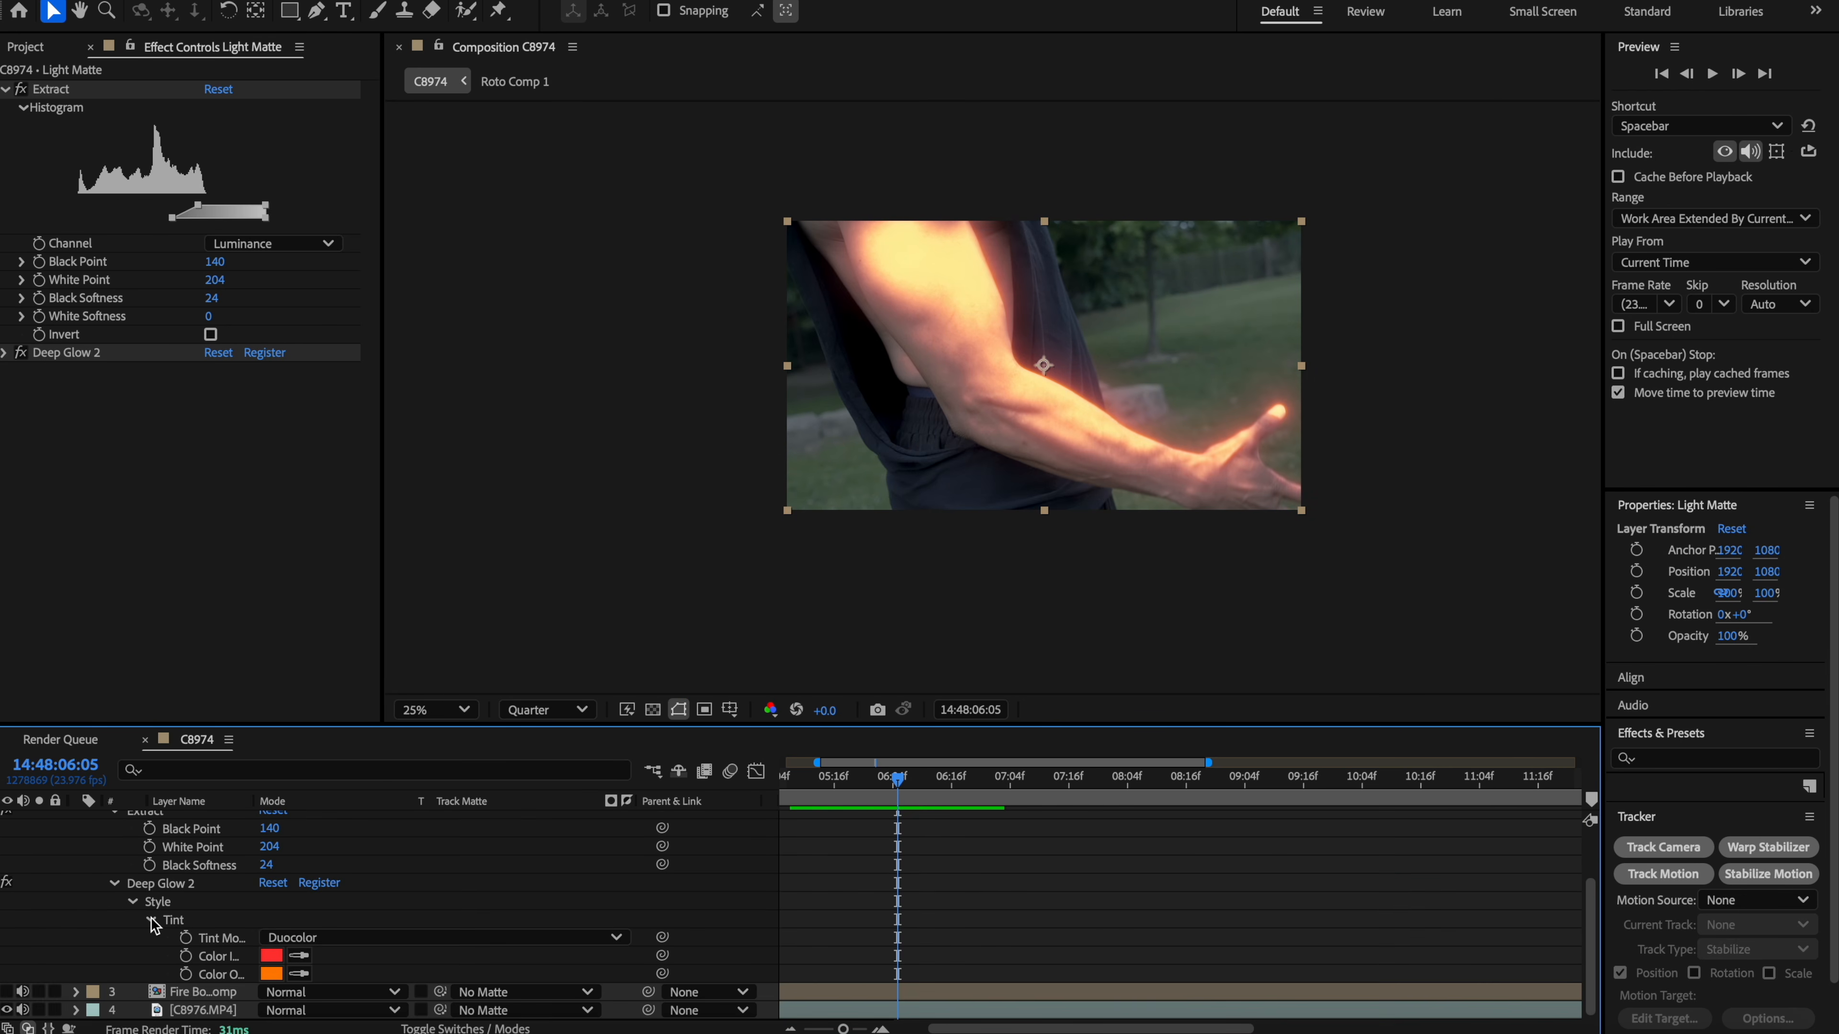
pyautogui.click(115, 884)
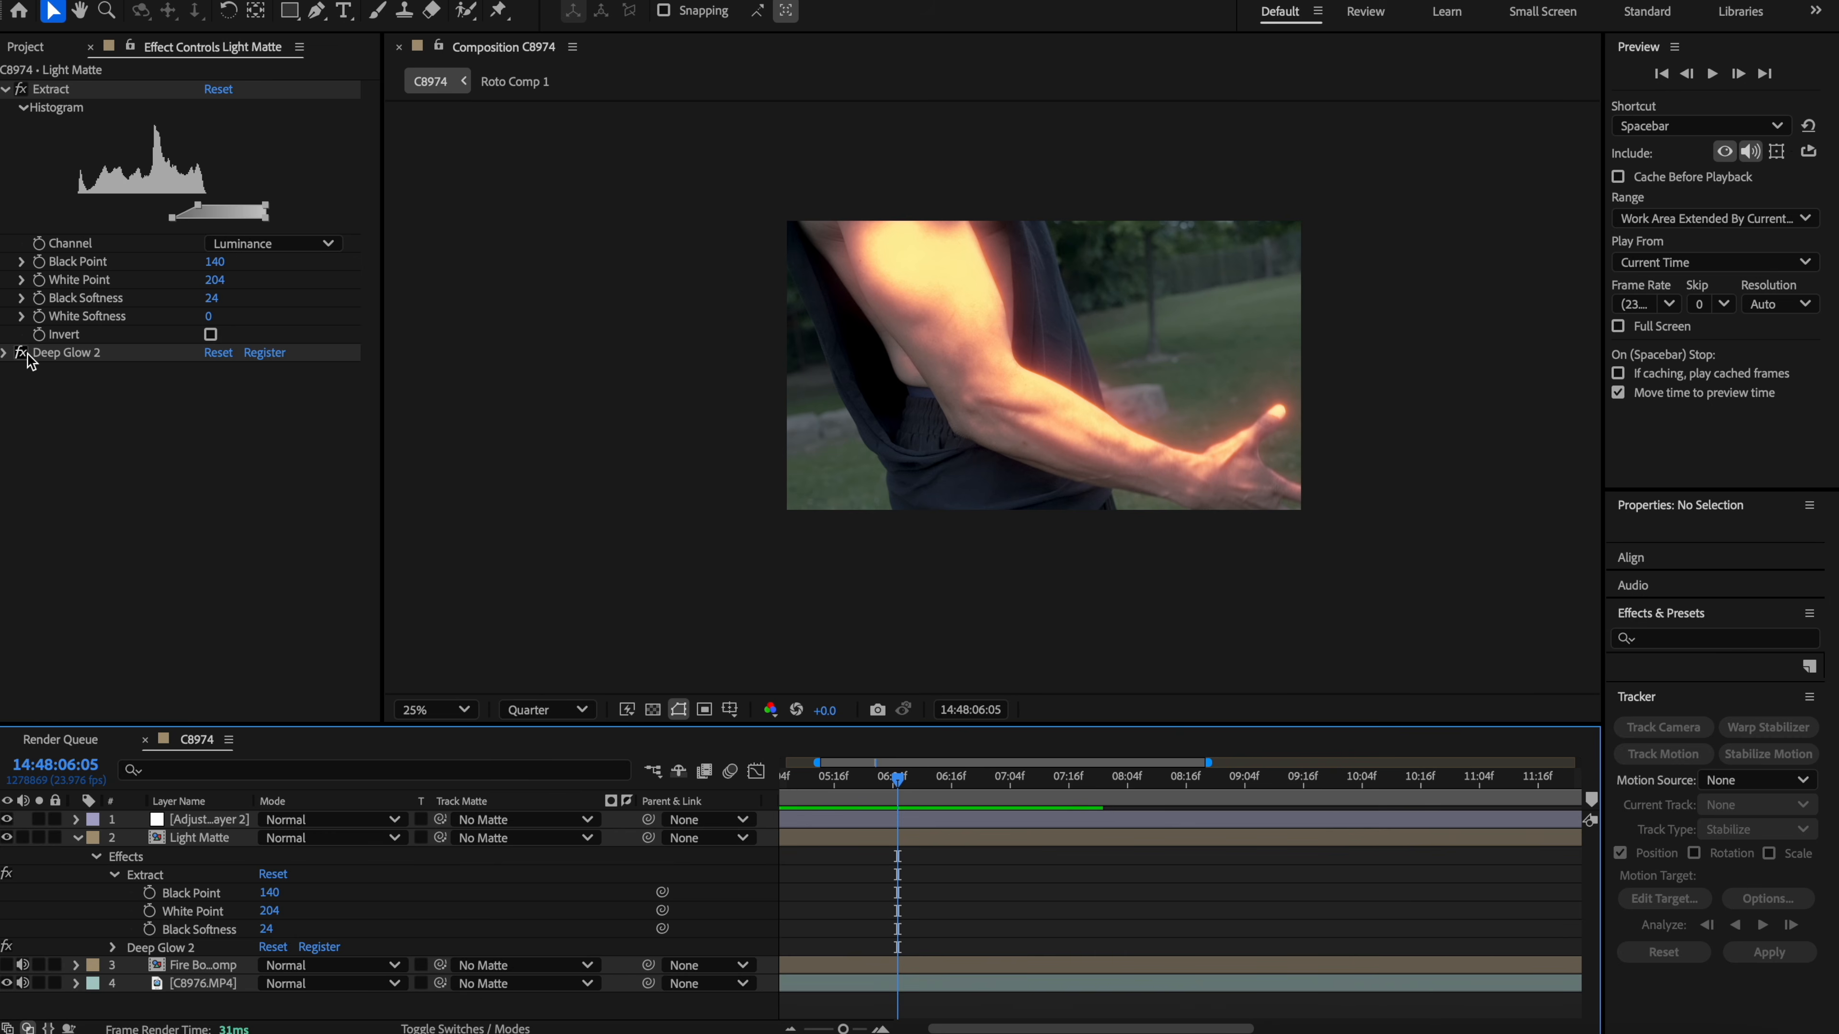
pyautogui.click(7, 353)
pyautogui.scroll(-2, 130, 332)
pyautogui.moveTo(239, 332); pyautogui.dragTo(707, 265)
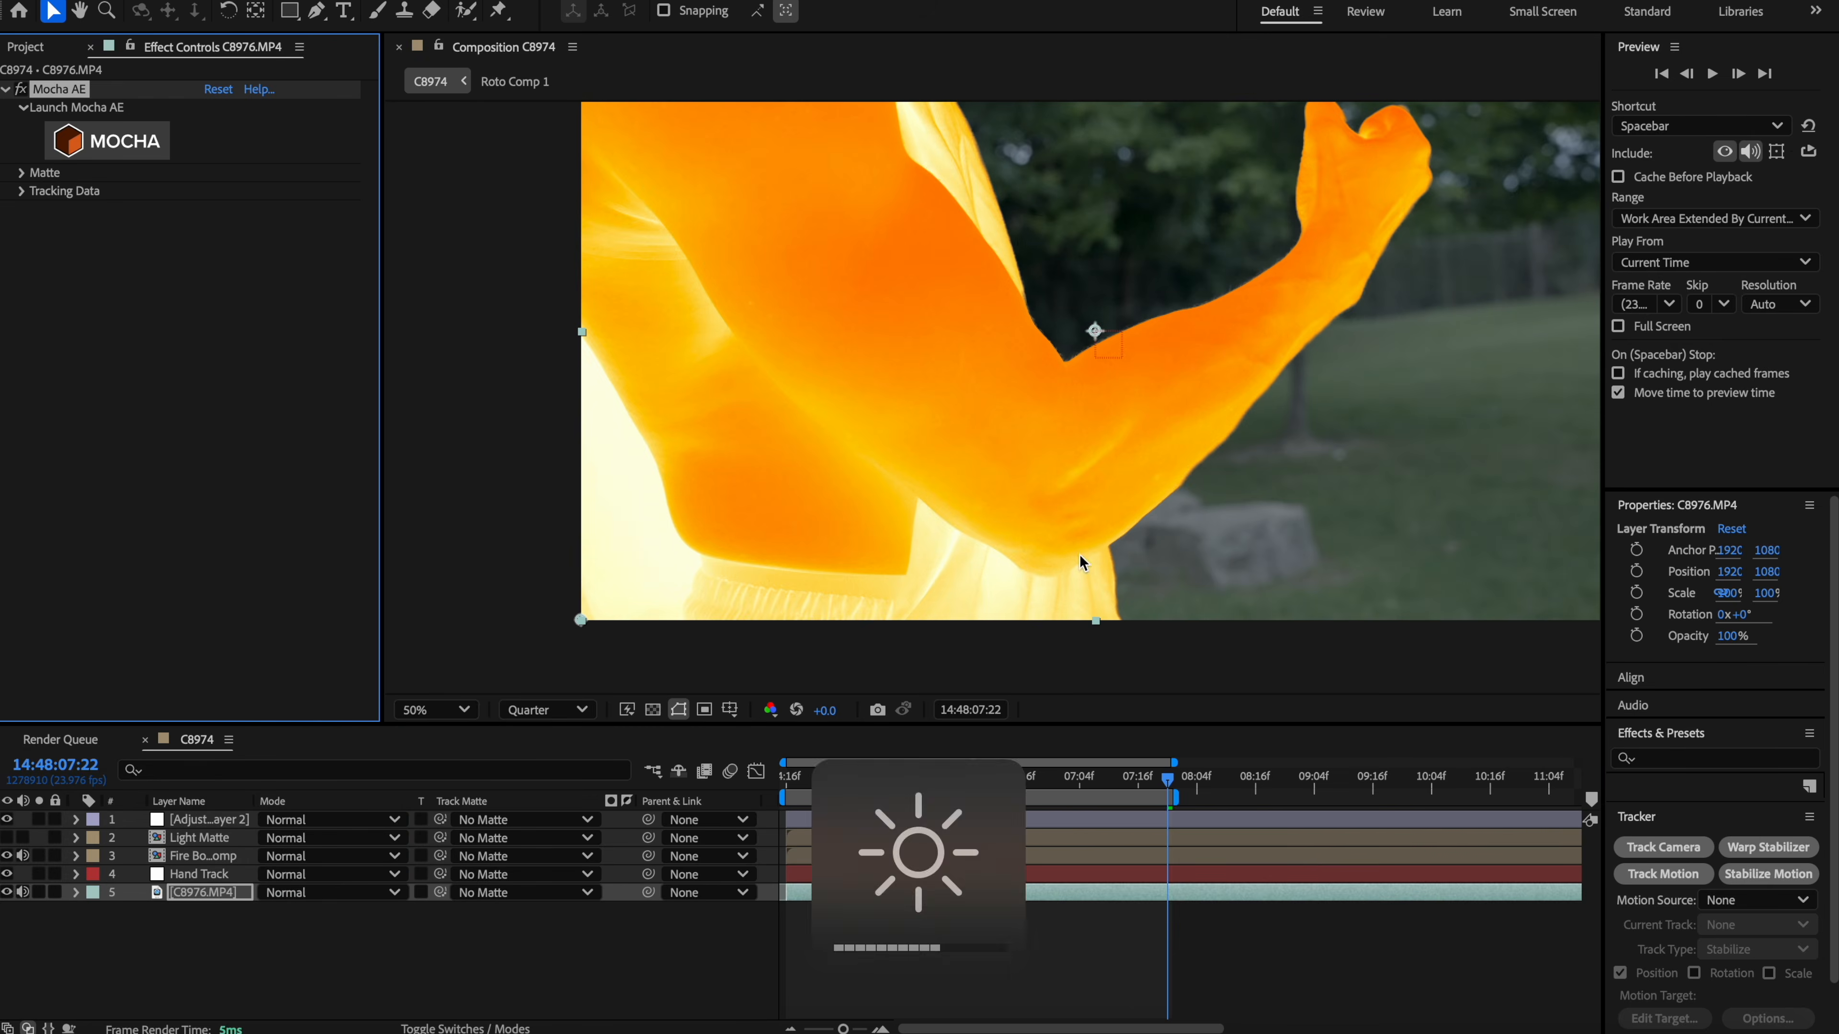
# Step: Open the C8976.MP4 footage in Mocha AE and track the shape around the fist forward
pyautogui.click(105, 148)
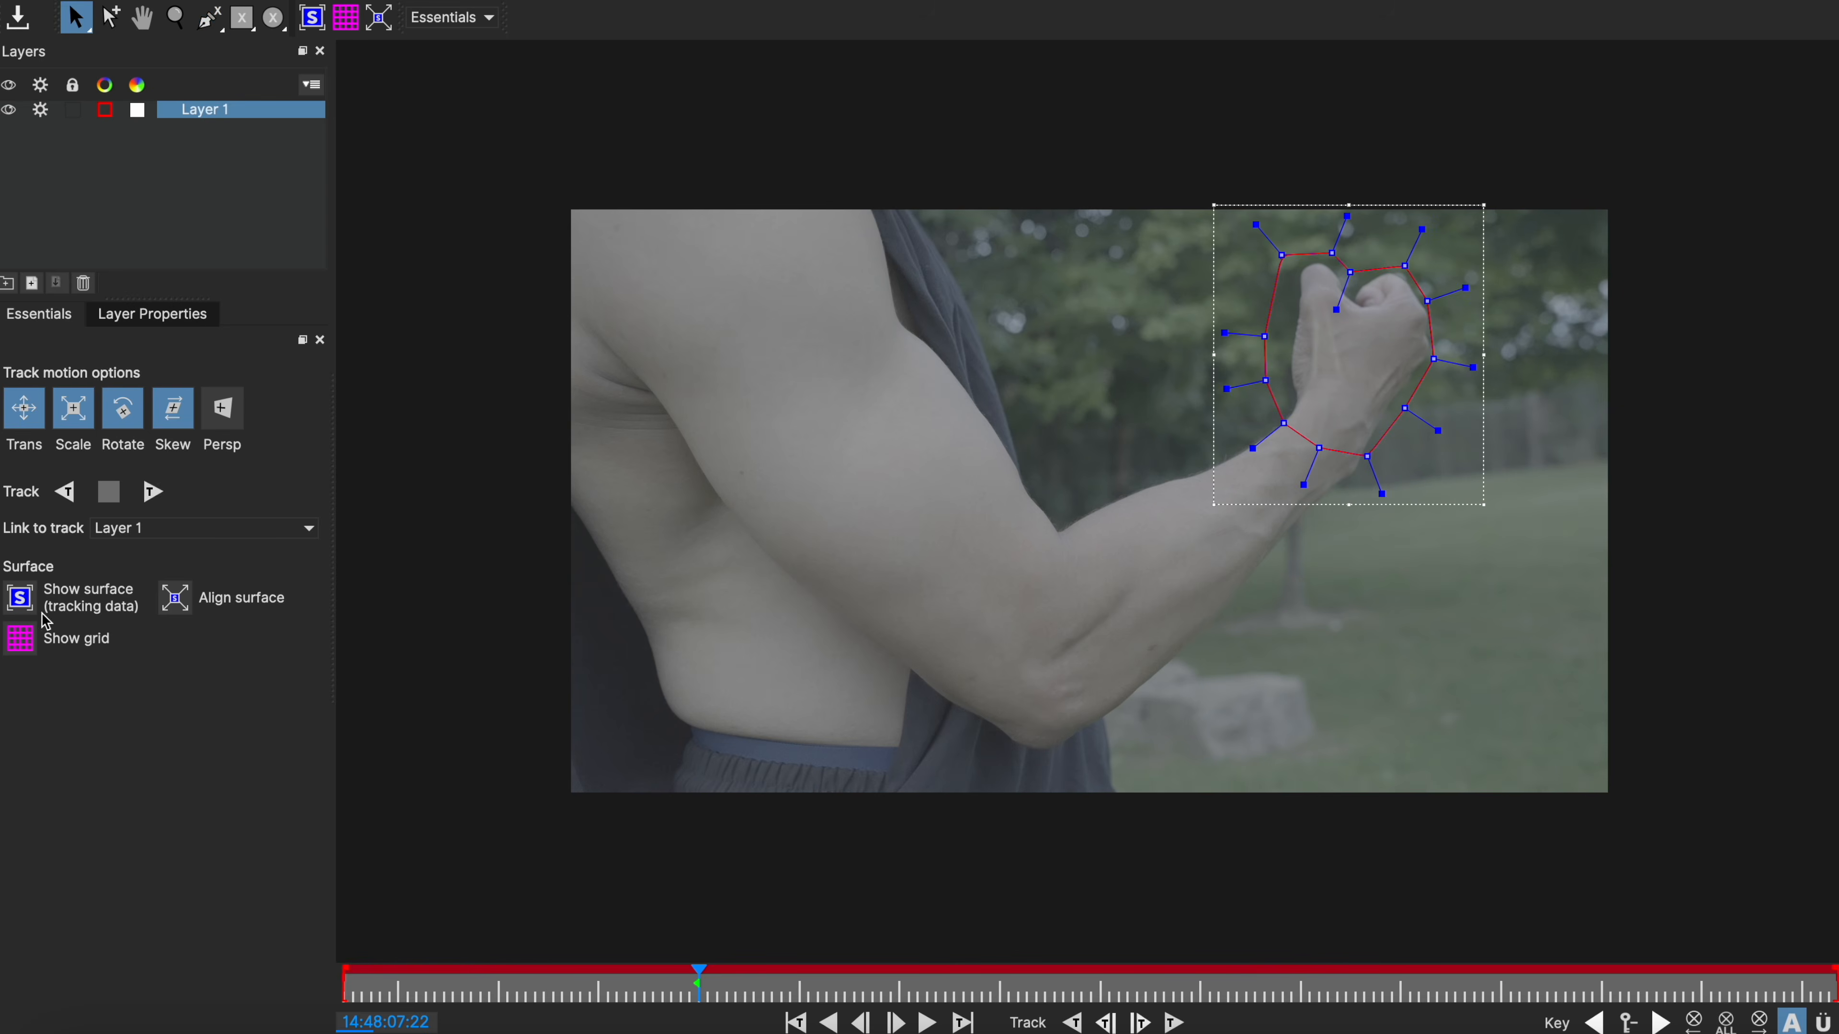
pyautogui.click(152, 492)
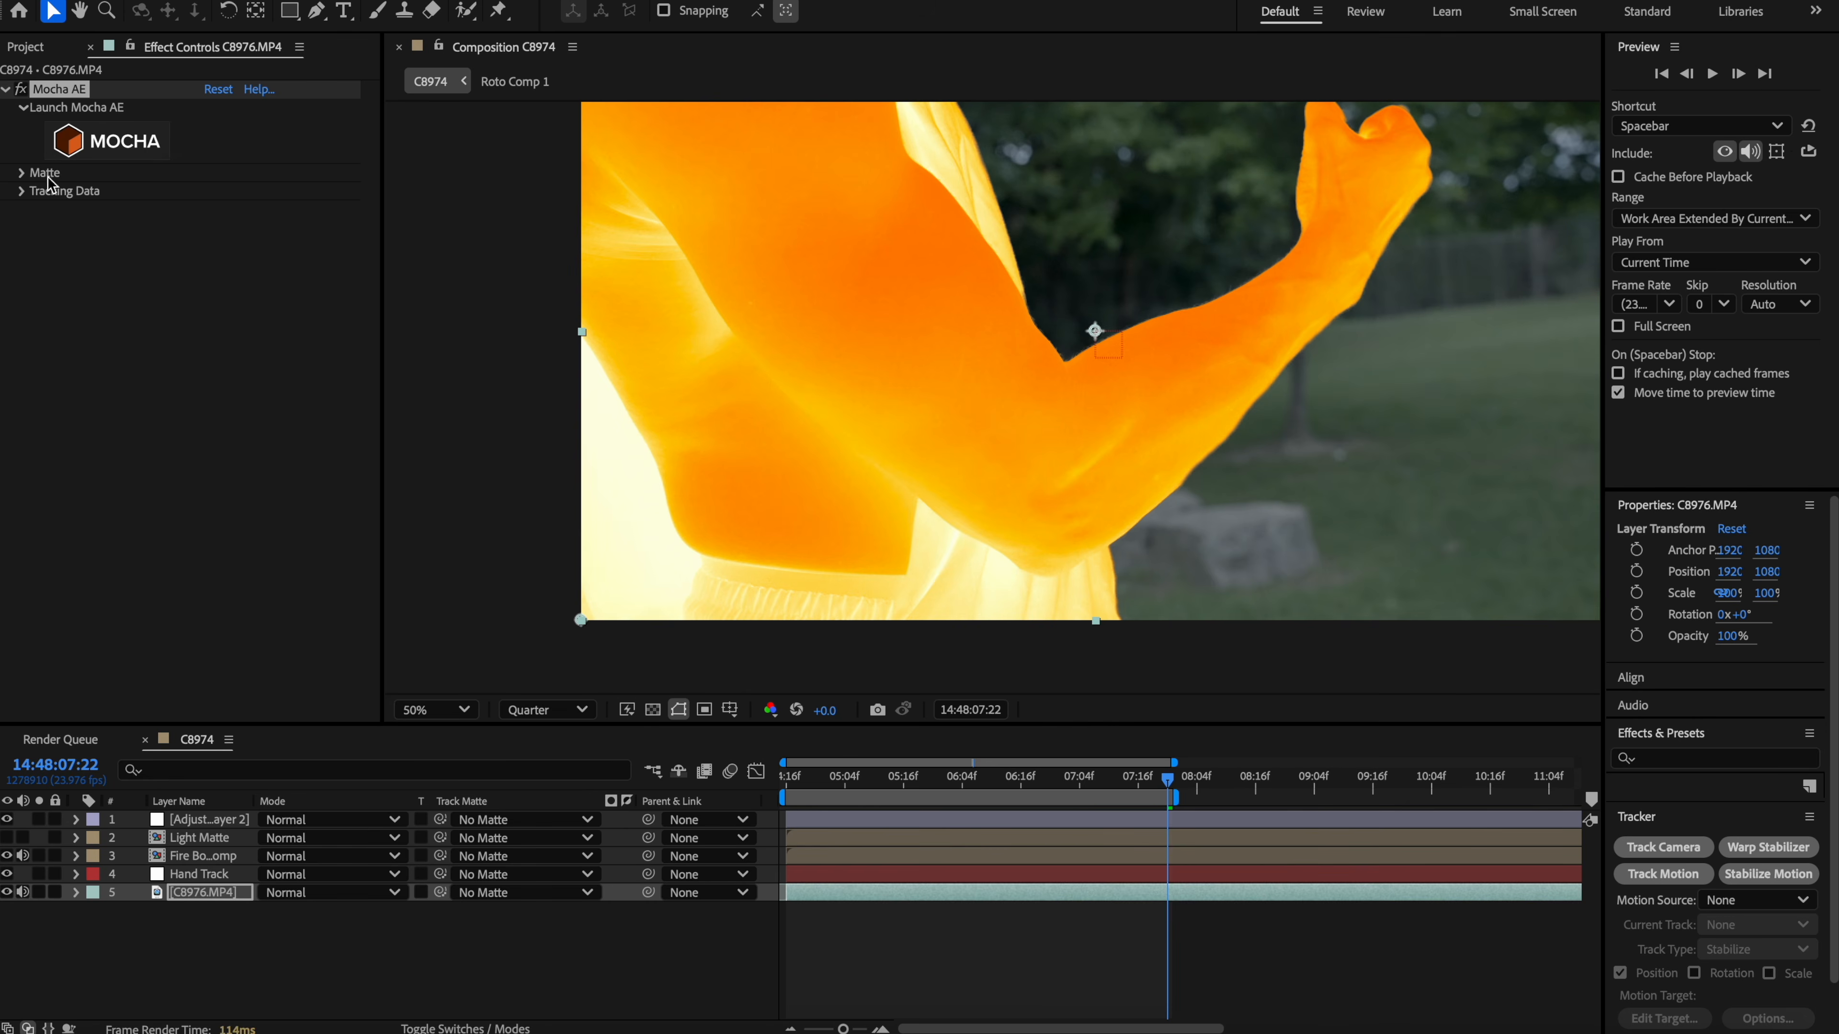
pyautogui.click(246, 580)
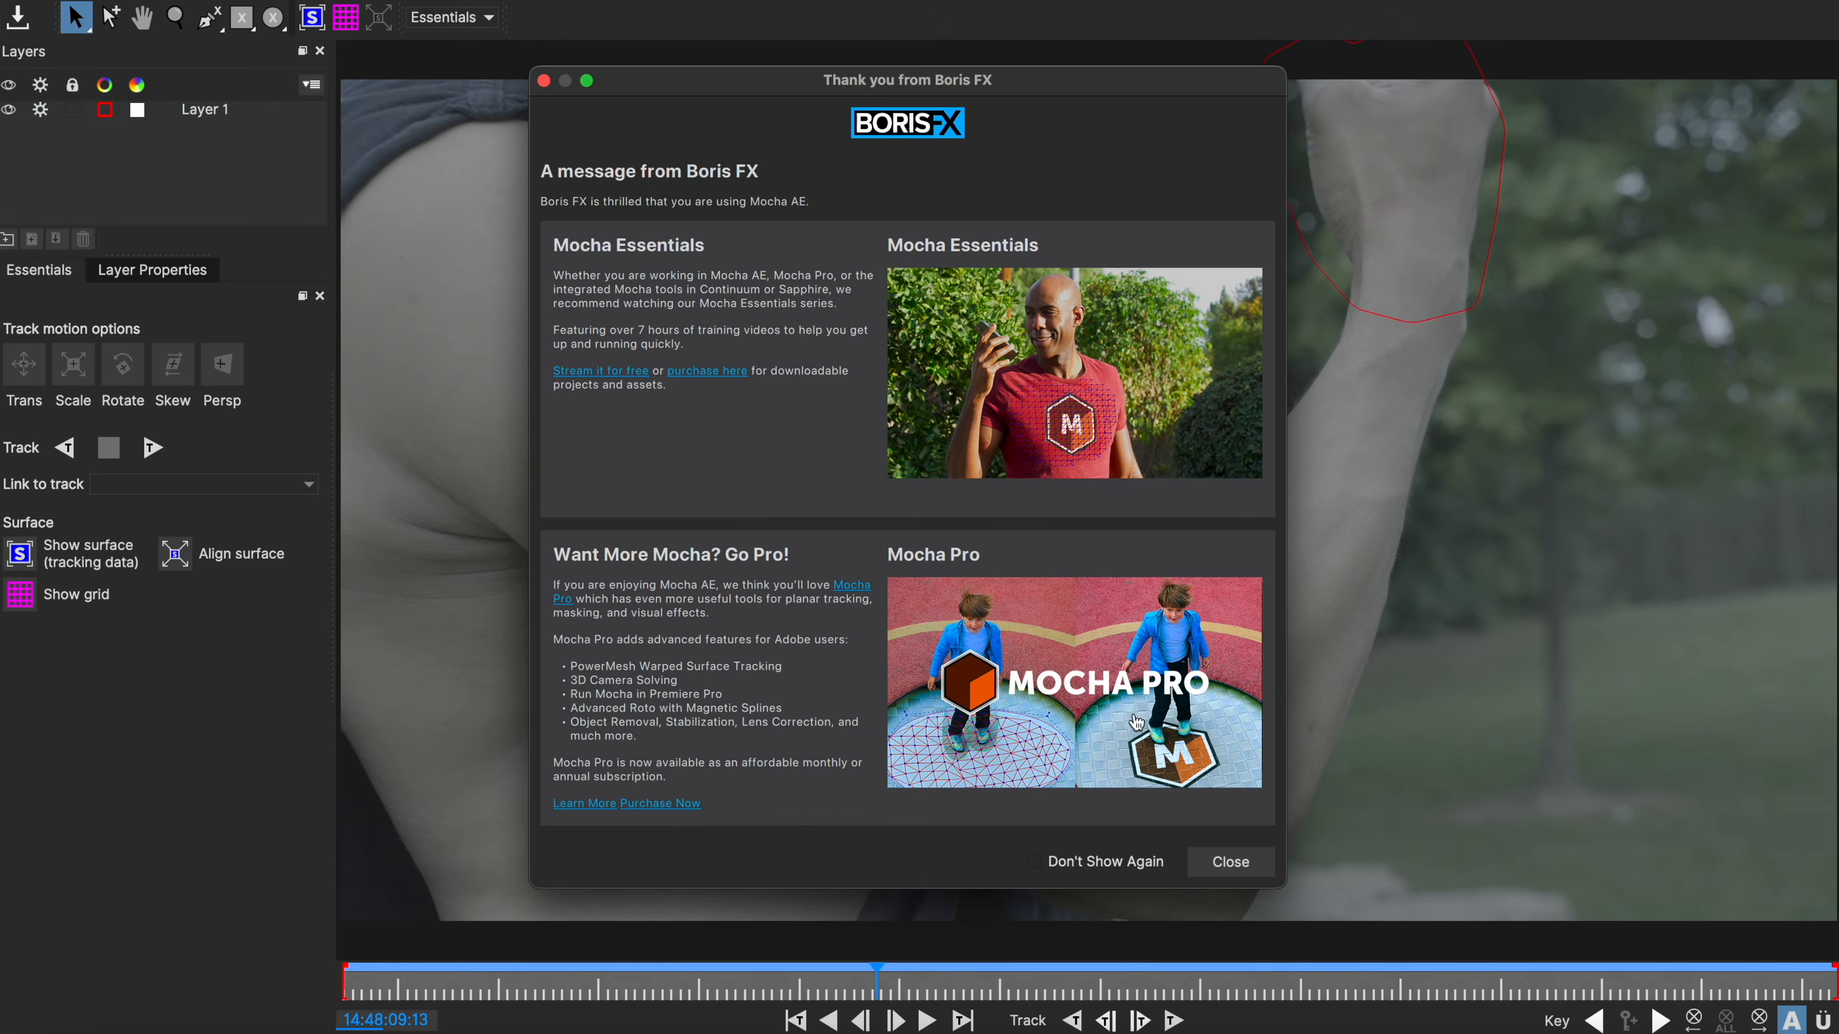
# Step: Draw a second Mocha tracking shape over the shirt edge beside the upper arm at 14:48:08:09 and track it forward
pyautogui.click(1229, 864)
pyautogui.scroll(3, 1092, 418)
pyautogui.moveTo(876, 970); pyautogui.dragTo(711, 957)
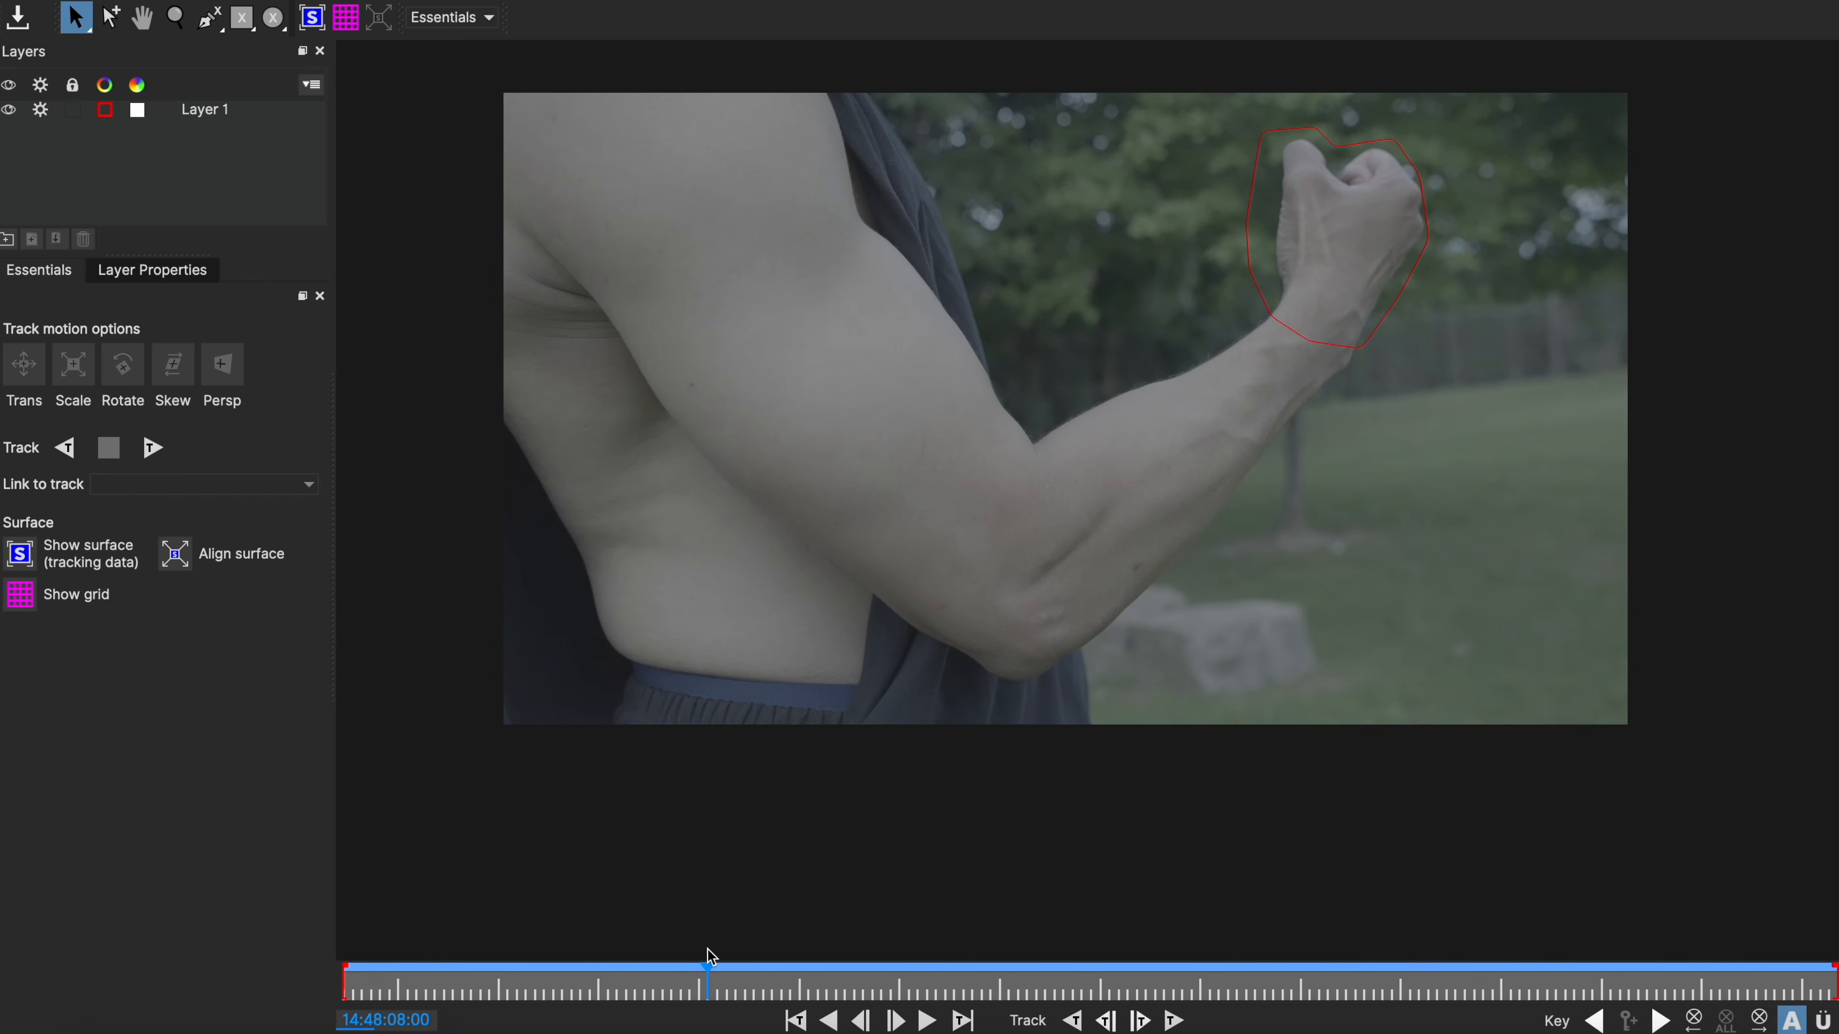
pyautogui.moveTo(735, 979); pyautogui.dragTo(753, 913)
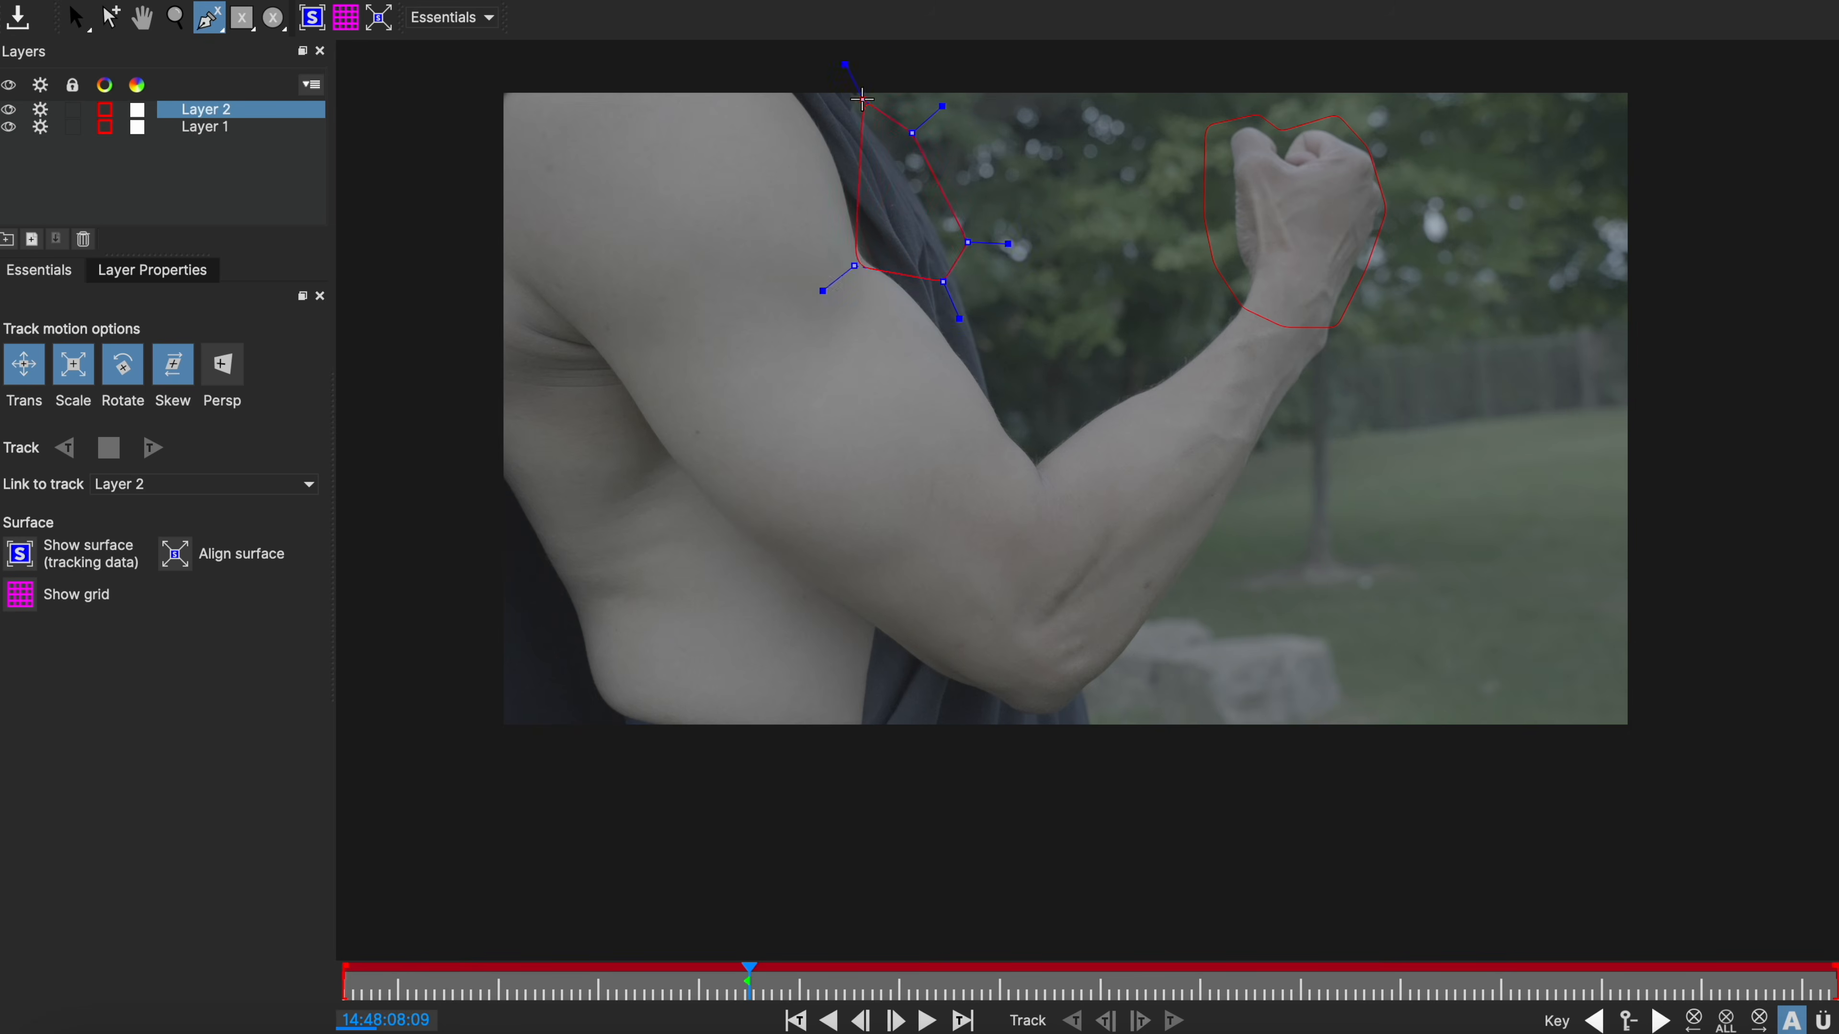
pyautogui.click(152, 448)
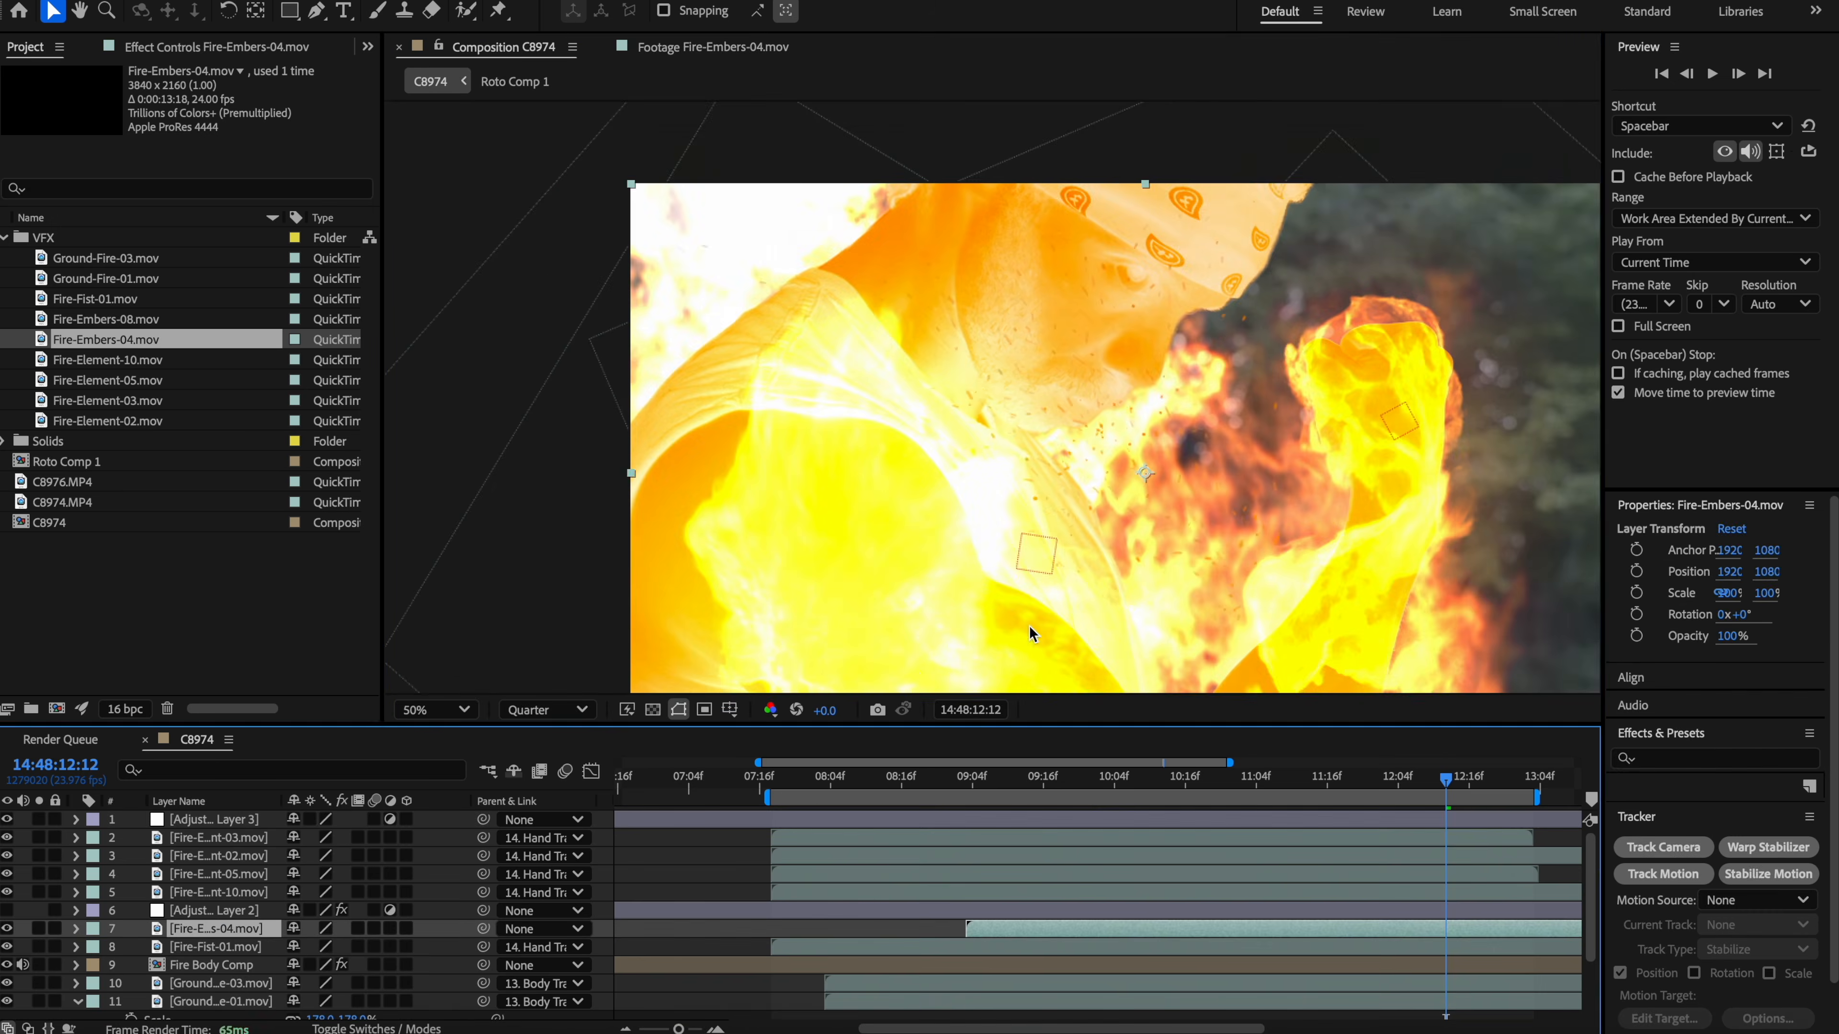
# Step: Turn on Light Matte 2 and pre-compose it with the fire elements, Fire Body Comp 2 and both tracking nulls as "Fire Comp"
pyautogui.moveTo(895, 779); pyautogui.dragTo(919, 790)
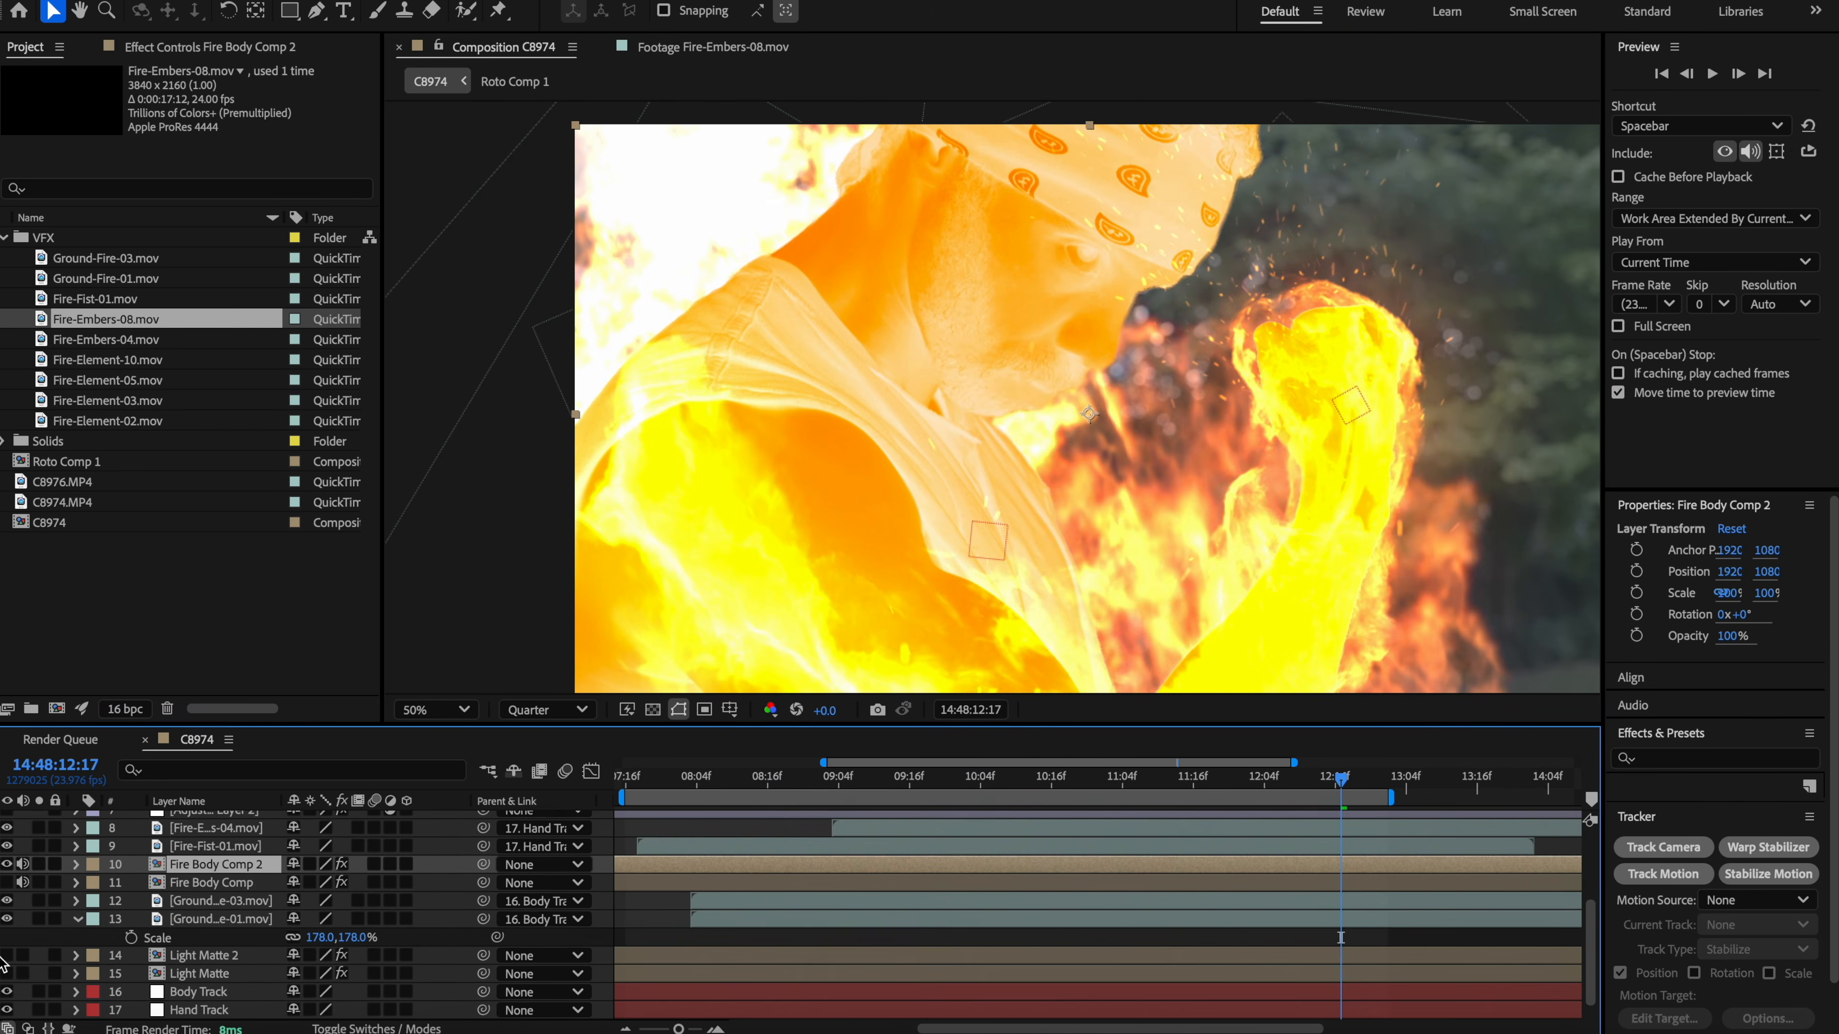
pyautogui.click(5, 957)
pyautogui.keyDown('super'); pyautogui.click(206, 957); pyautogui.keyUp('super')
pyautogui.keyDown('super'); pyautogui.click(211, 992); pyautogui.keyUp('super')
pyautogui.keyDown('super'); pyautogui.click(214, 1010); pyautogui.keyUp('super')
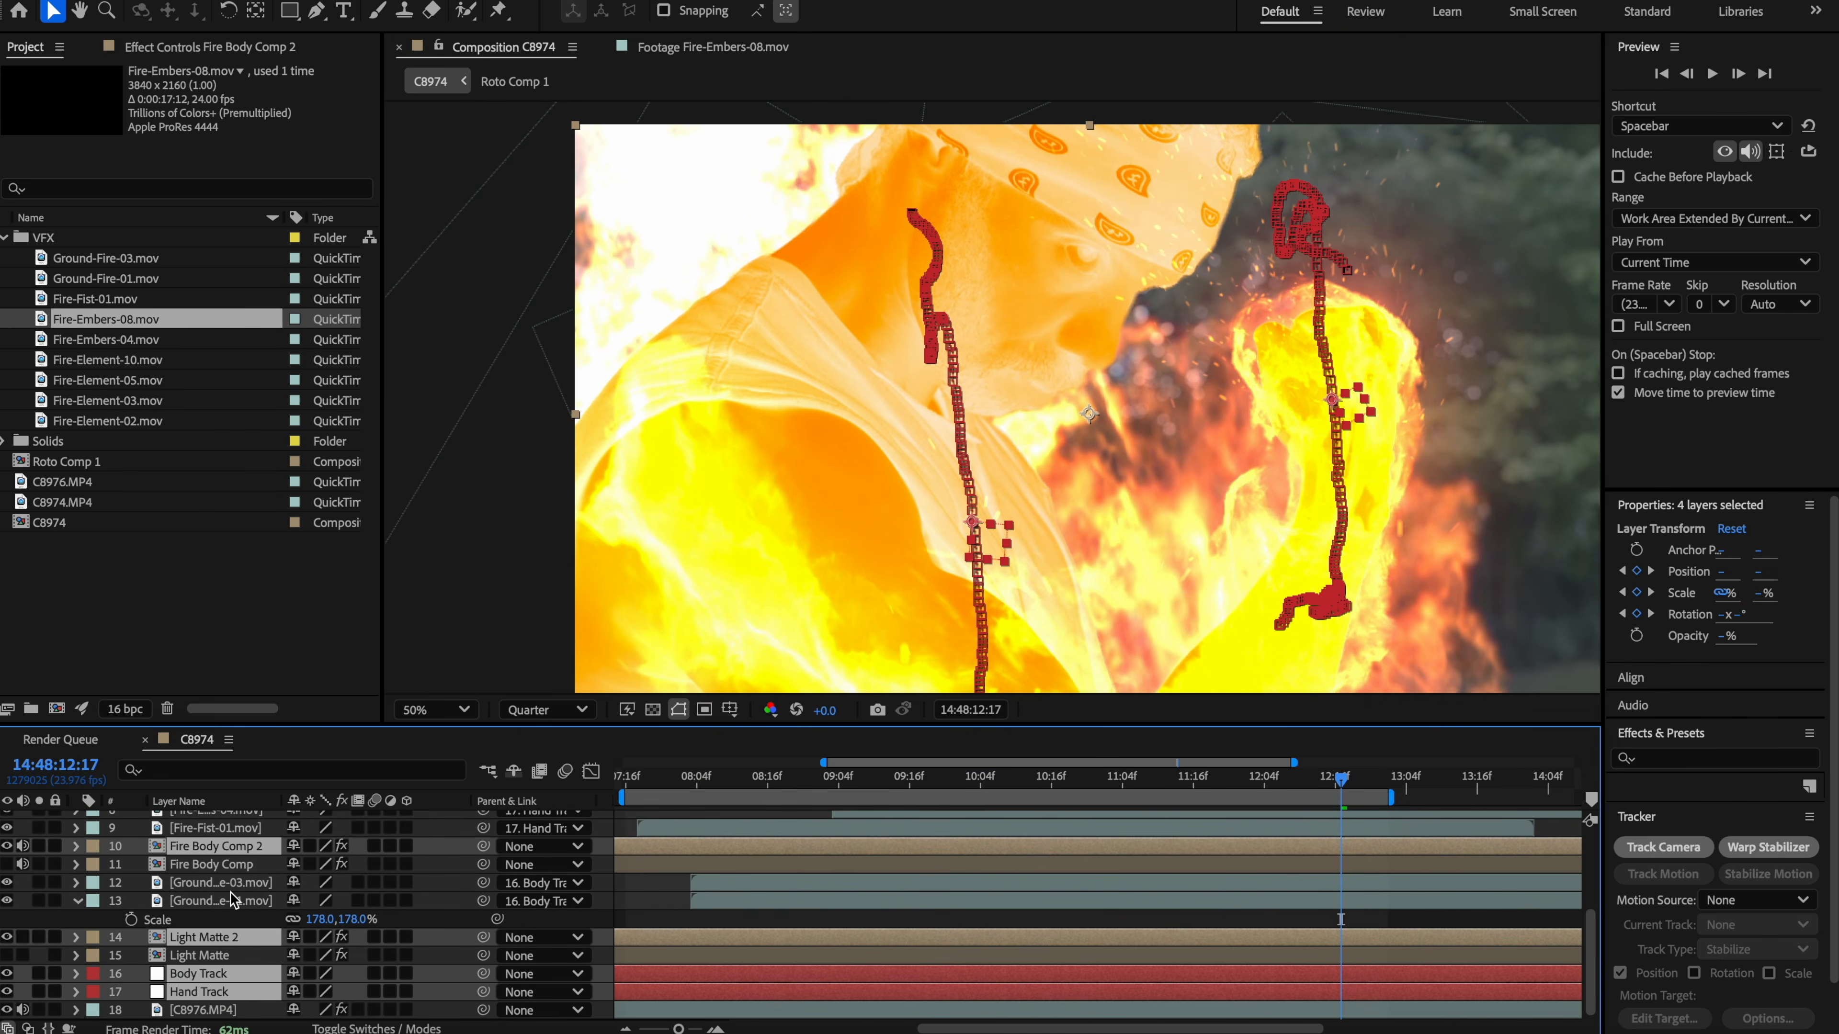
pyautogui.keyDown('super'); pyautogui.click(237, 901); pyautogui.keyUp('super')
pyautogui.keyDown('super'); pyautogui.click(238, 884); pyautogui.keyUp('super')
pyautogui.scroll(2, 237, 875)
pyautogui.keyDown('super'); pyautogui.click(236, 862); pyautogui.keyUp('super')
pyautogui.keyDown('super'); pyautogui.click(235, 855); pyautogui.keyUp('super')
pyautogui.keyDown('super'); pyautogui.click(238, 851); pyautogui.keyUp('super')
pyautogui.keyDown('super'); pyautogui.click(239, 834); pyautogui.keyUp('super')
pyautogui.keyDown('super'); pyautogui.click(239, 818); pyautogui.keyUp('super')
pyautogui.scroll(3, 239, 822)
pyautogui.keyDown('super'); pyautogui.click(230, 855); pyautogui.keyUp('super')
pyautogui.keyDown('super'); pyautogui.click(227, 838); pyautogui.keyUp('super')
pyautogui.press('super+shift+c')
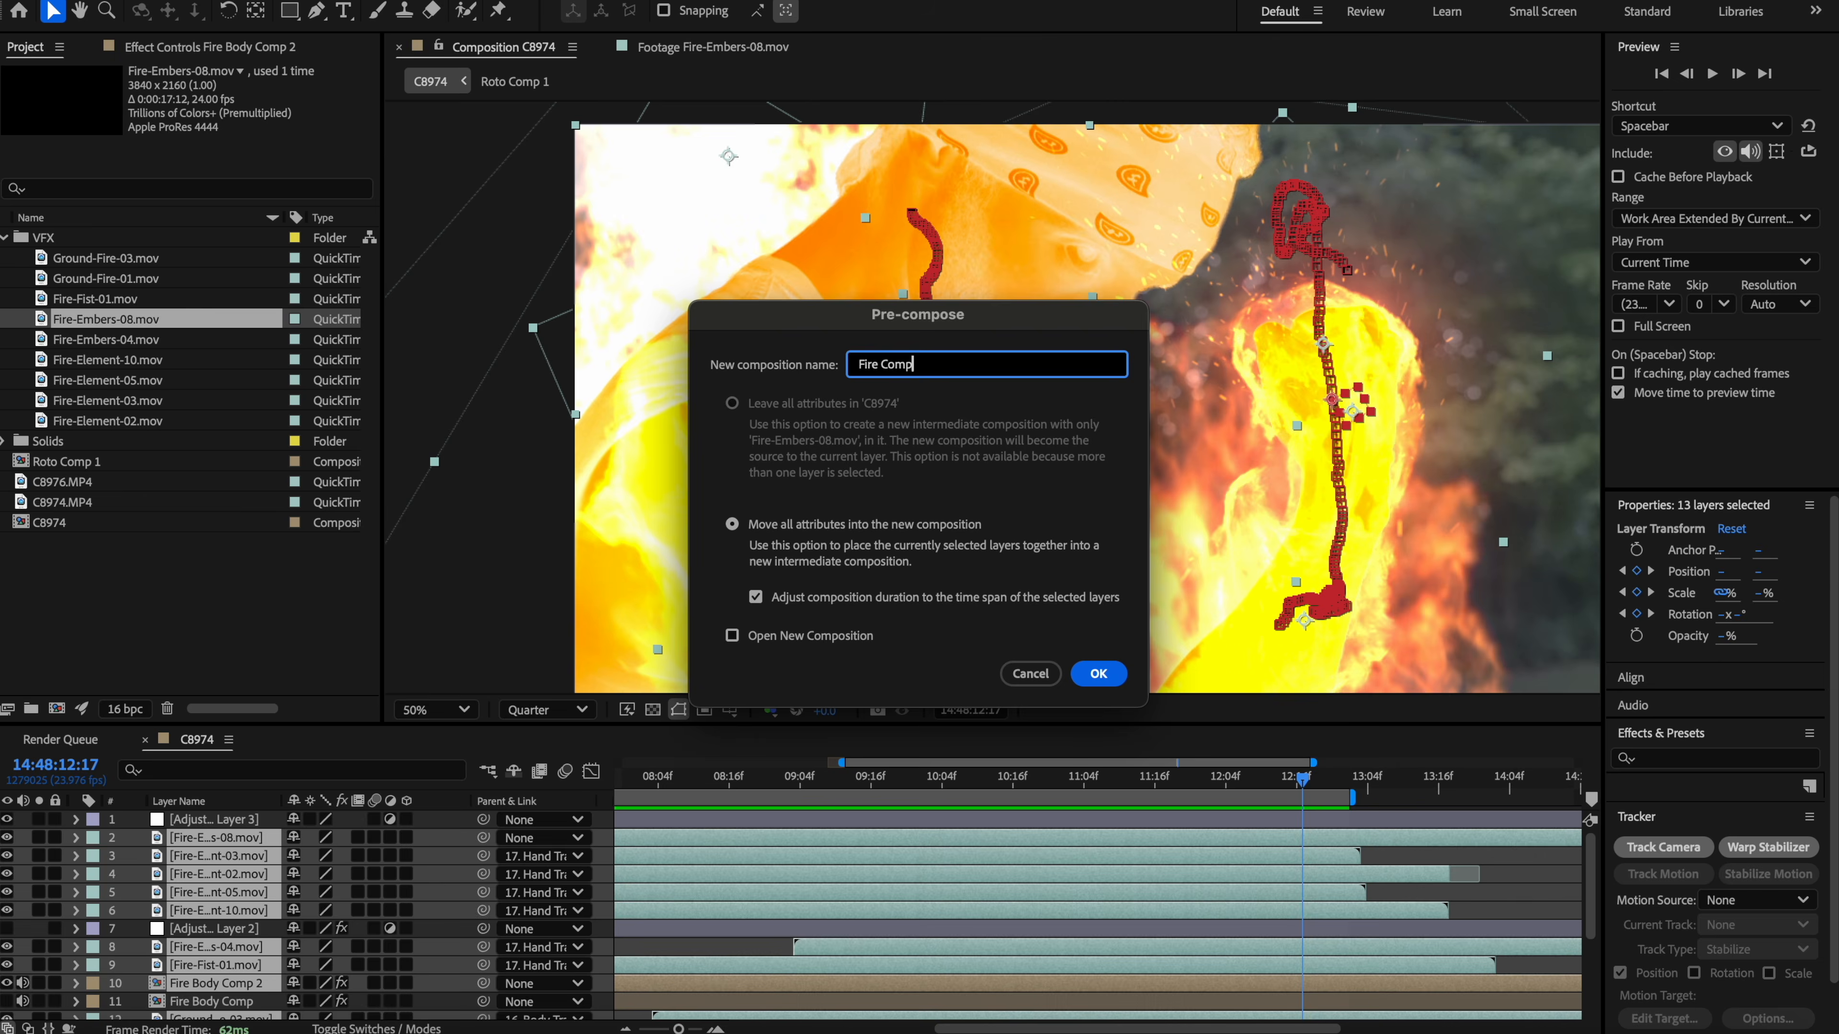
pyautogui.write('Fire Comp')
pyautogui.press('Return')
# Step: Inside Fire Comp, apply a Fill effect to Fire Body Comp 2 and set its color to black 000000
pyautogui.rightClick(194, 839)
pyautogui.click(460, 830)
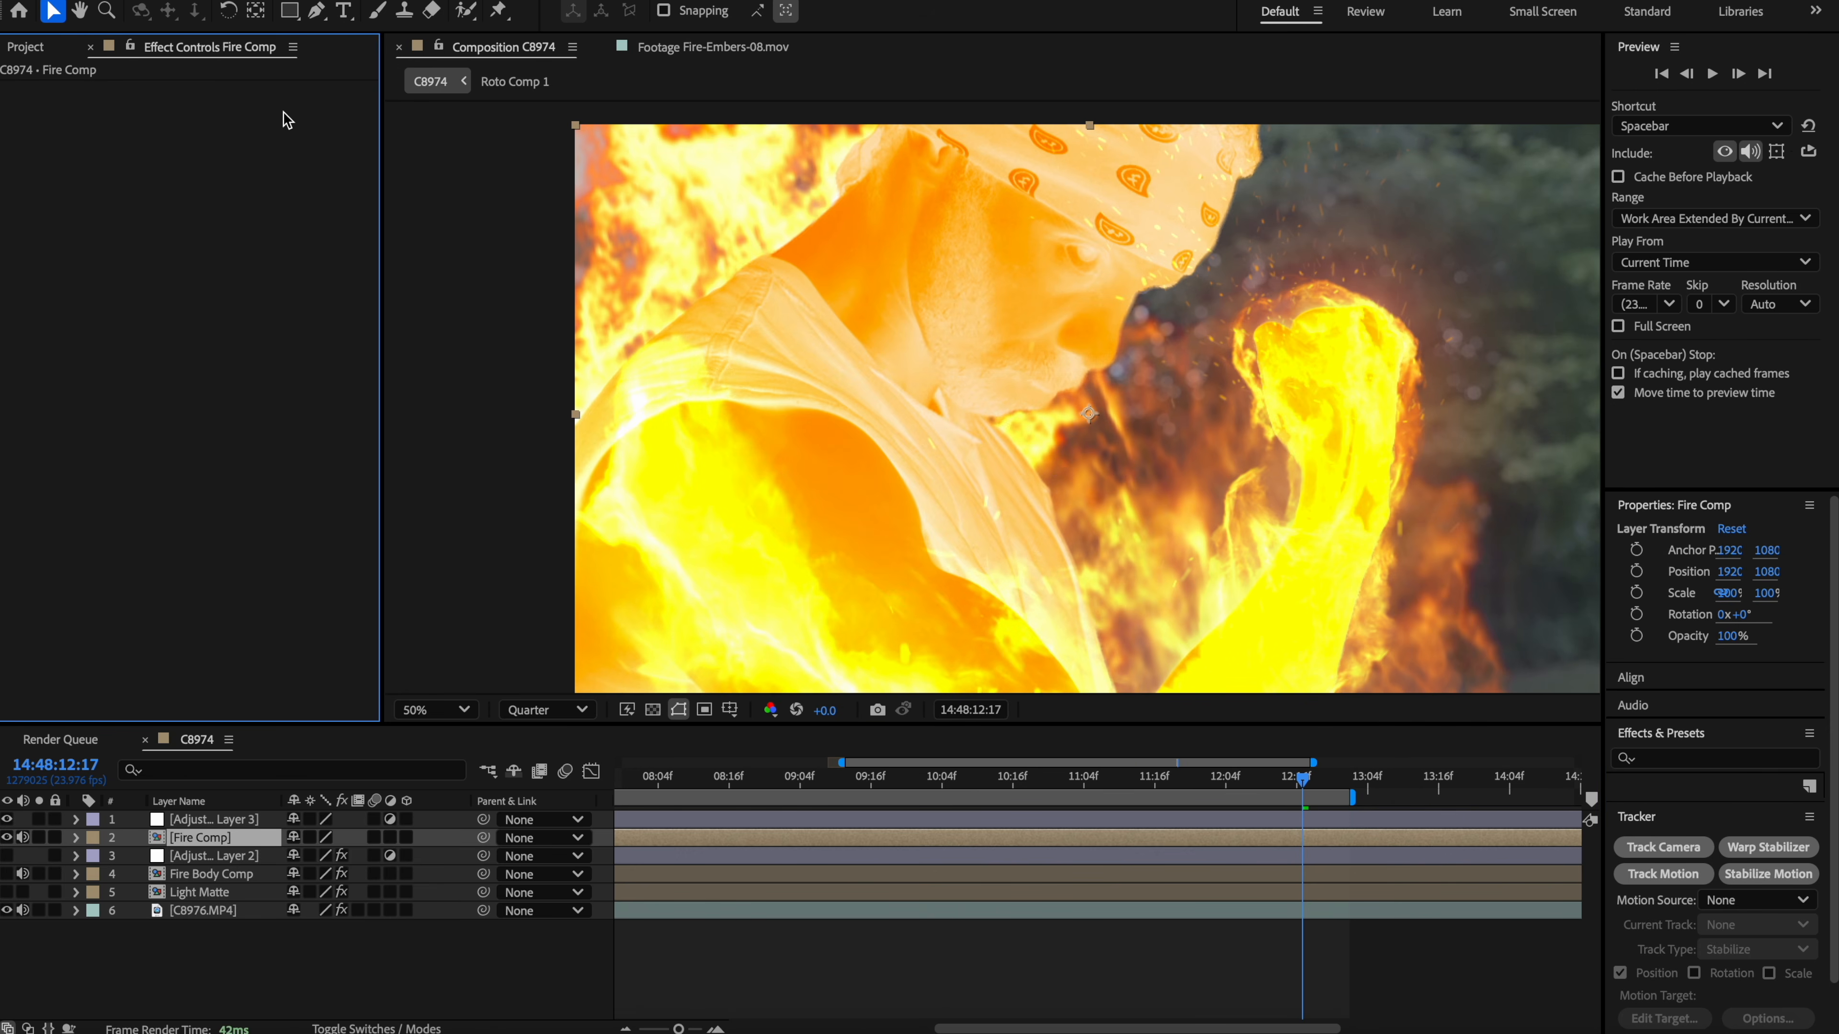
pyautogui.rightClick(196, 836)
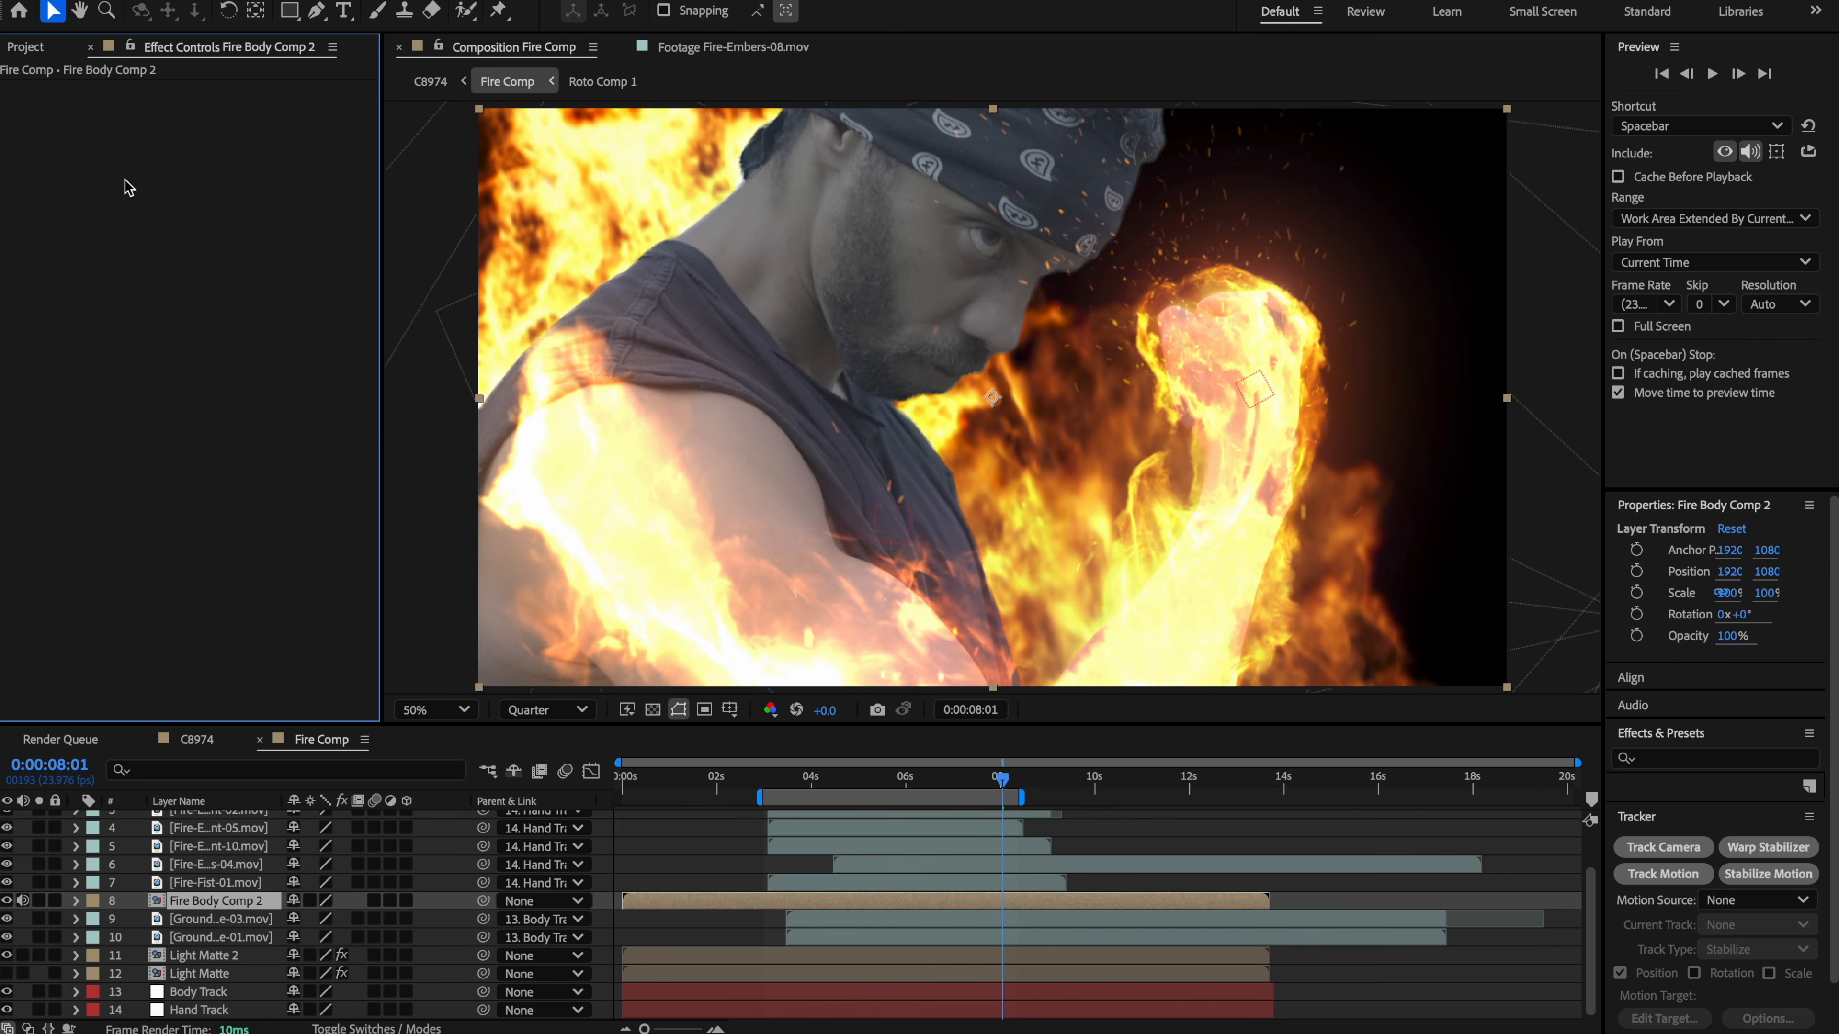
pyautogui.hotkey('ctrl', 'space')
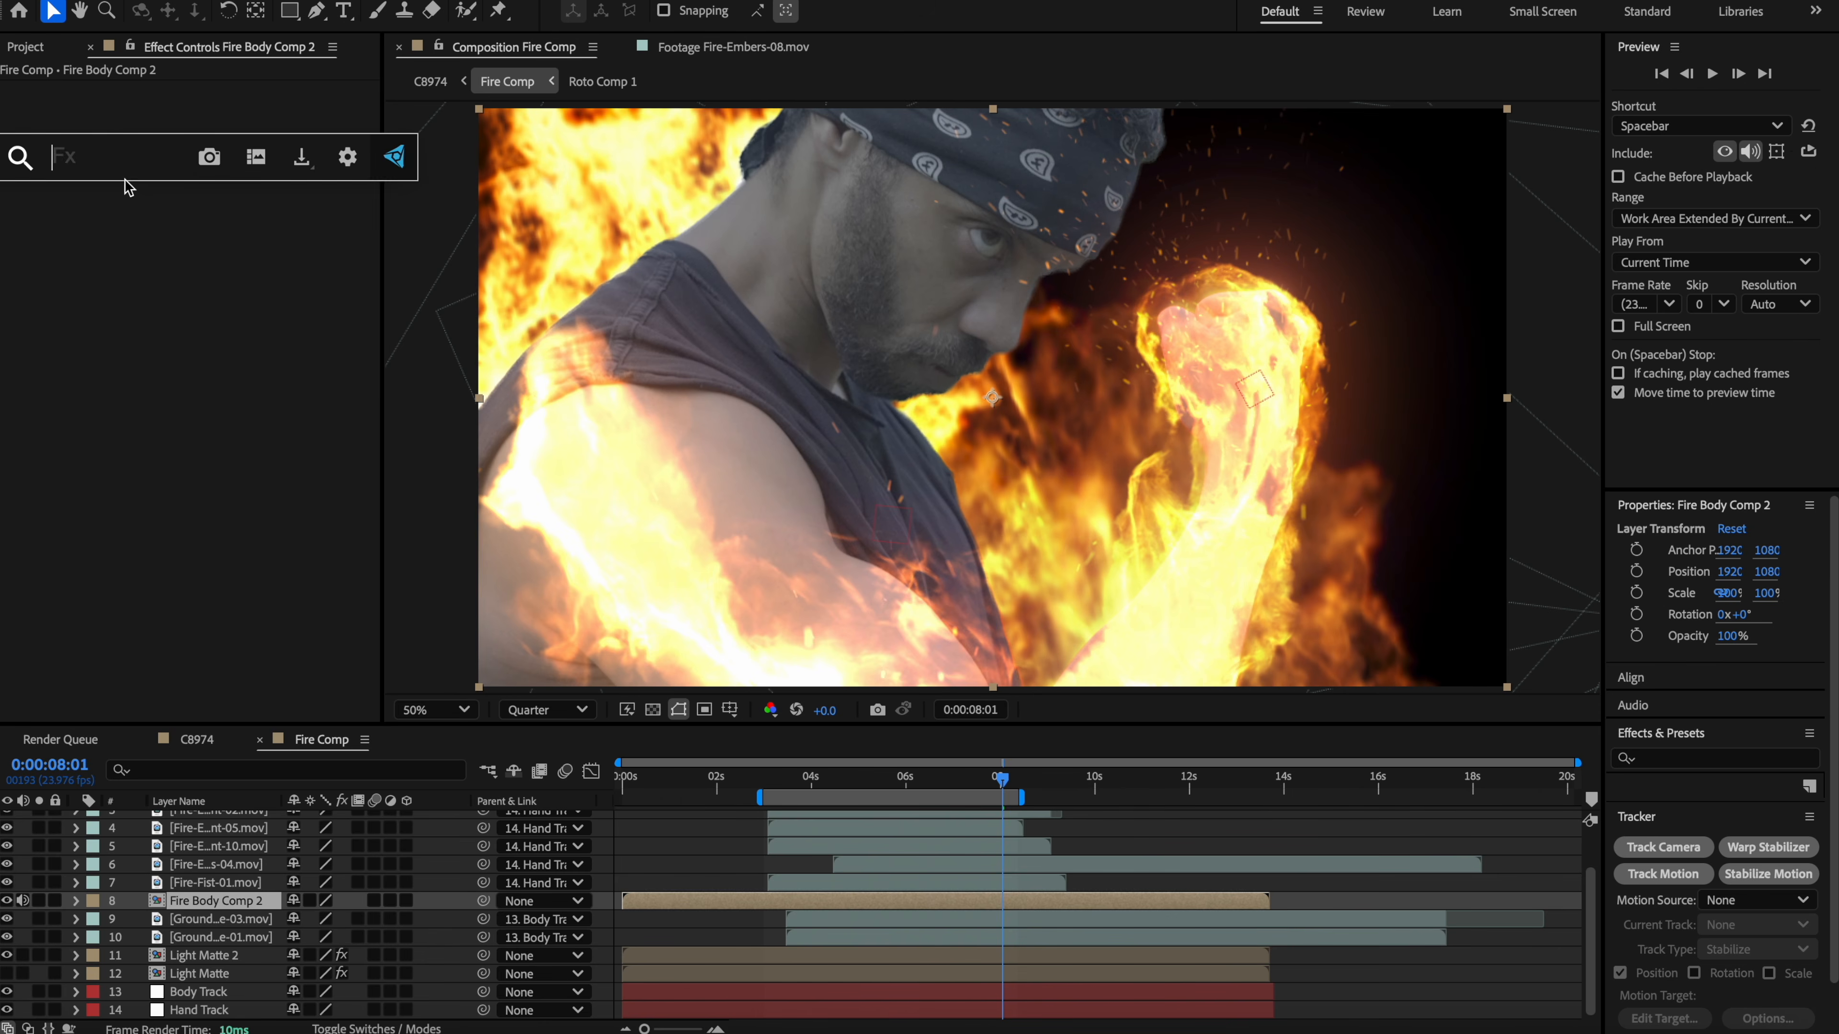
pyautogui.write('fill')
pyautogui.press('Return')
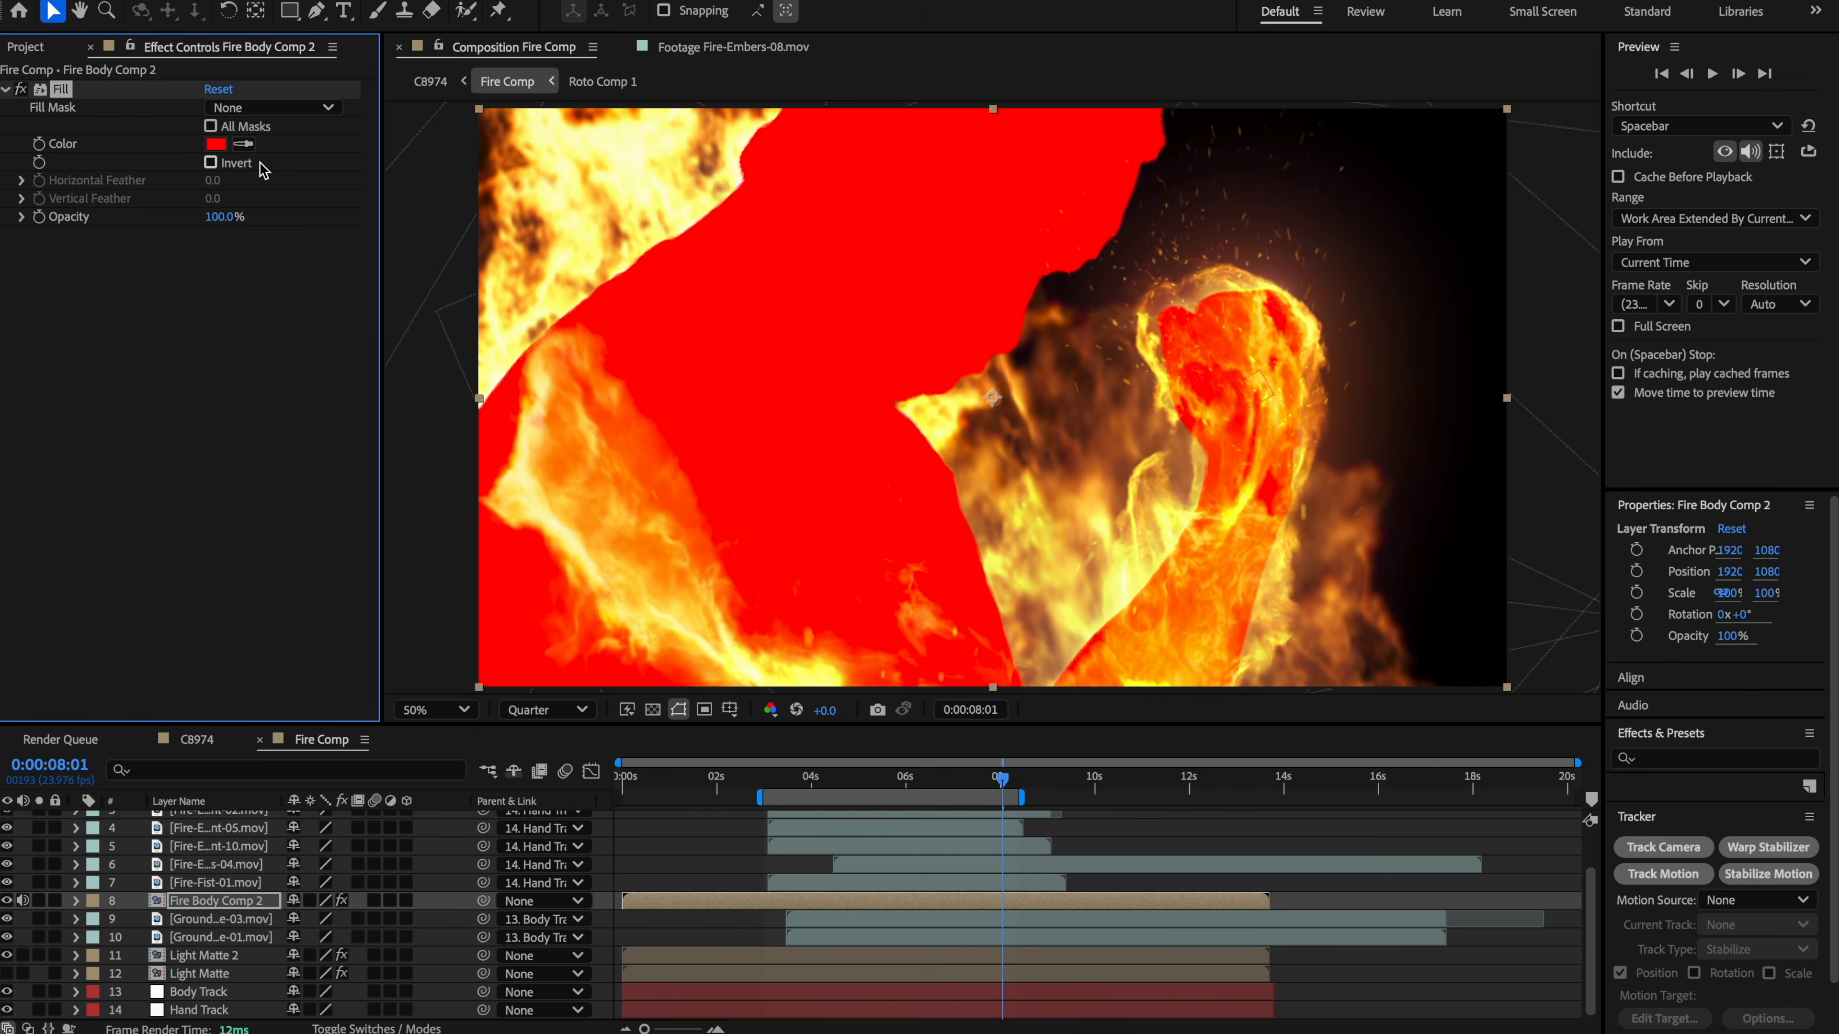
pyautogui.click(216, 143)
pyautogui.write('000000')
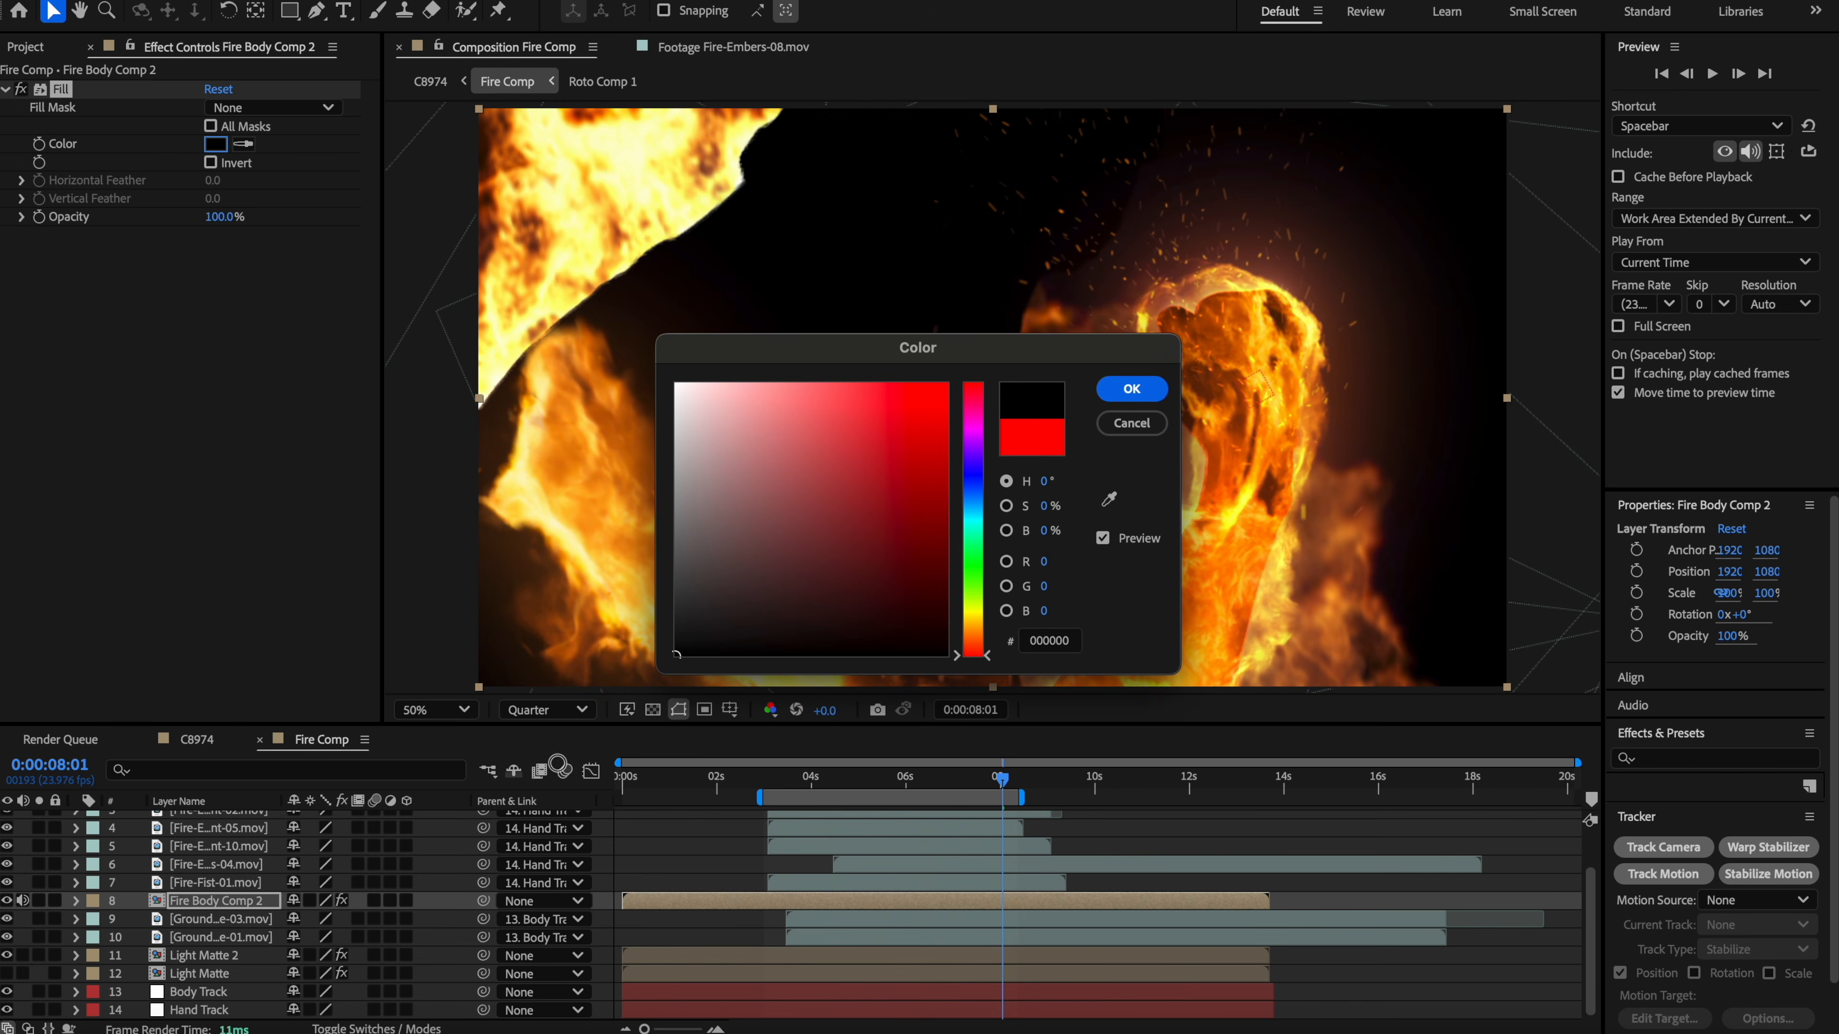
pyautogui.click(1129, 389)
pyautogui.moveTo(984, 786)
pyautogui.mouseDown()
pyautogui.moveTo(926, 786)
pyautogui.moveTo(1047, 780)
pyautogui.moveTo(956, 779)
pyautogui.moveTo(998, 773)
pyautogui.mouseUp()
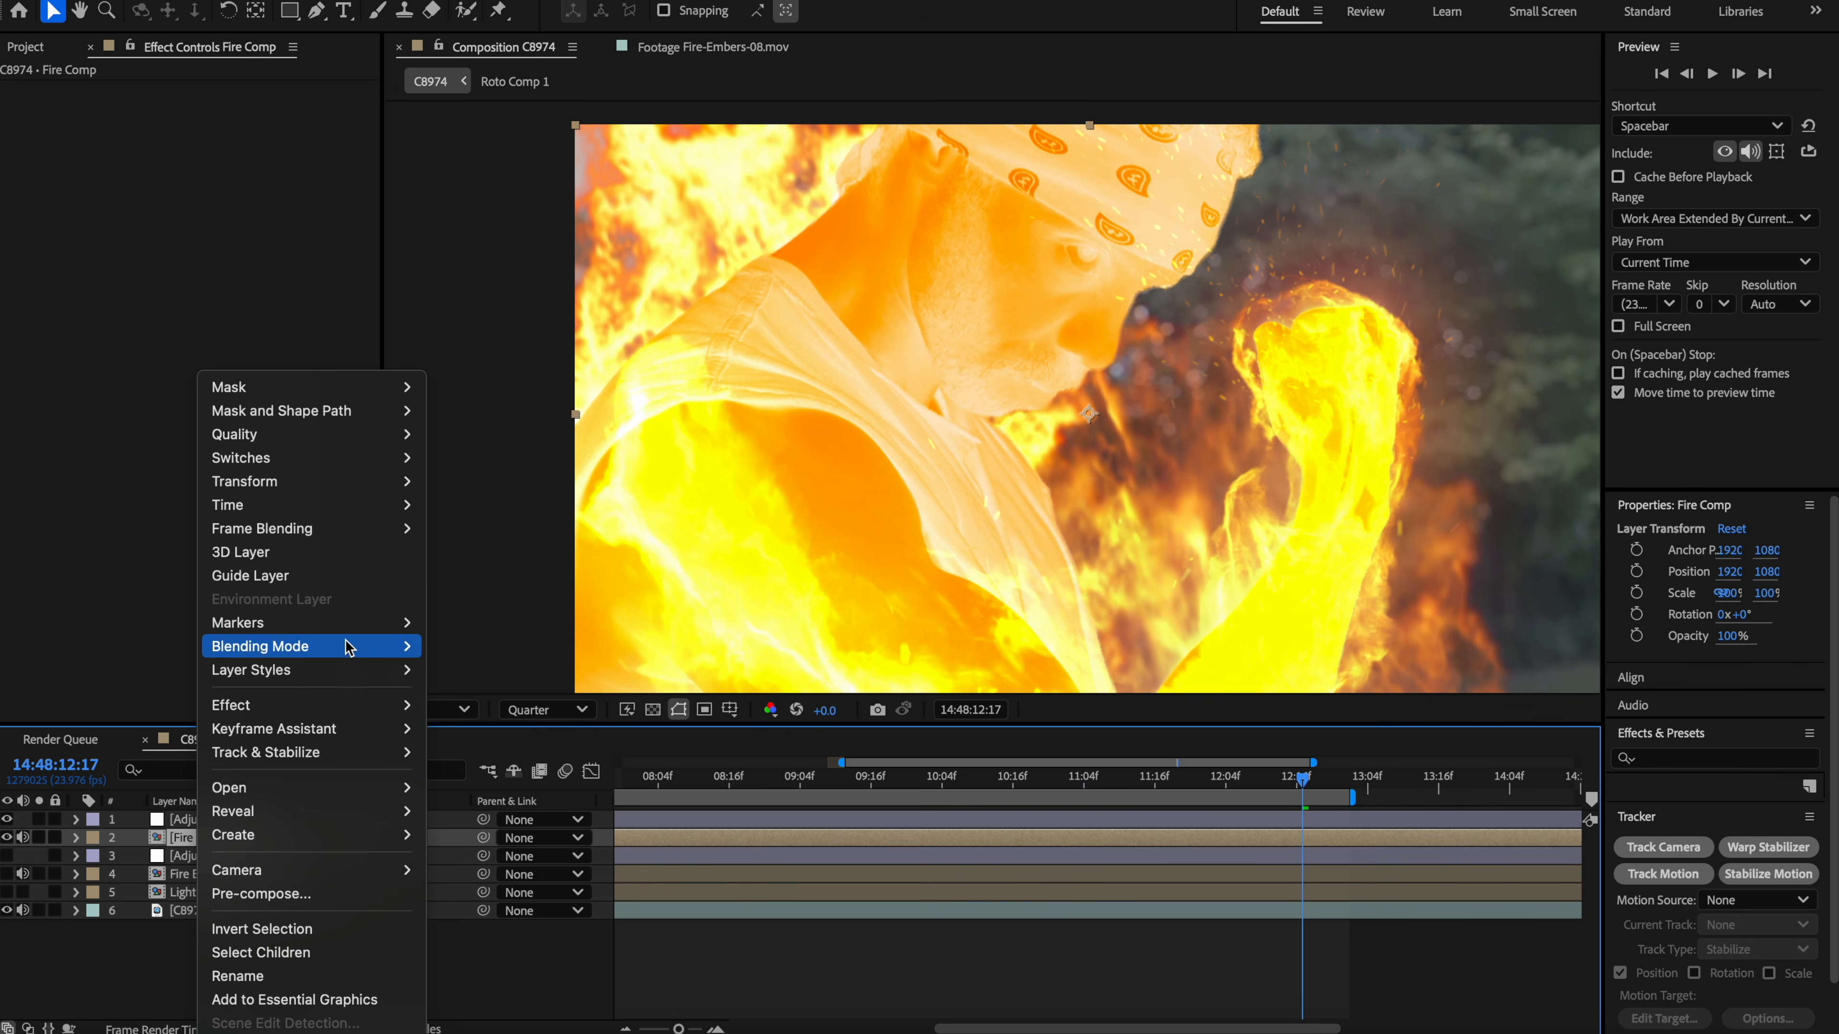
# Step: Set the Fire Comp layer's blending mode to Screen and apply a Tint effect with a reduced tint amount
pyautogui.moveTo(348, 646)
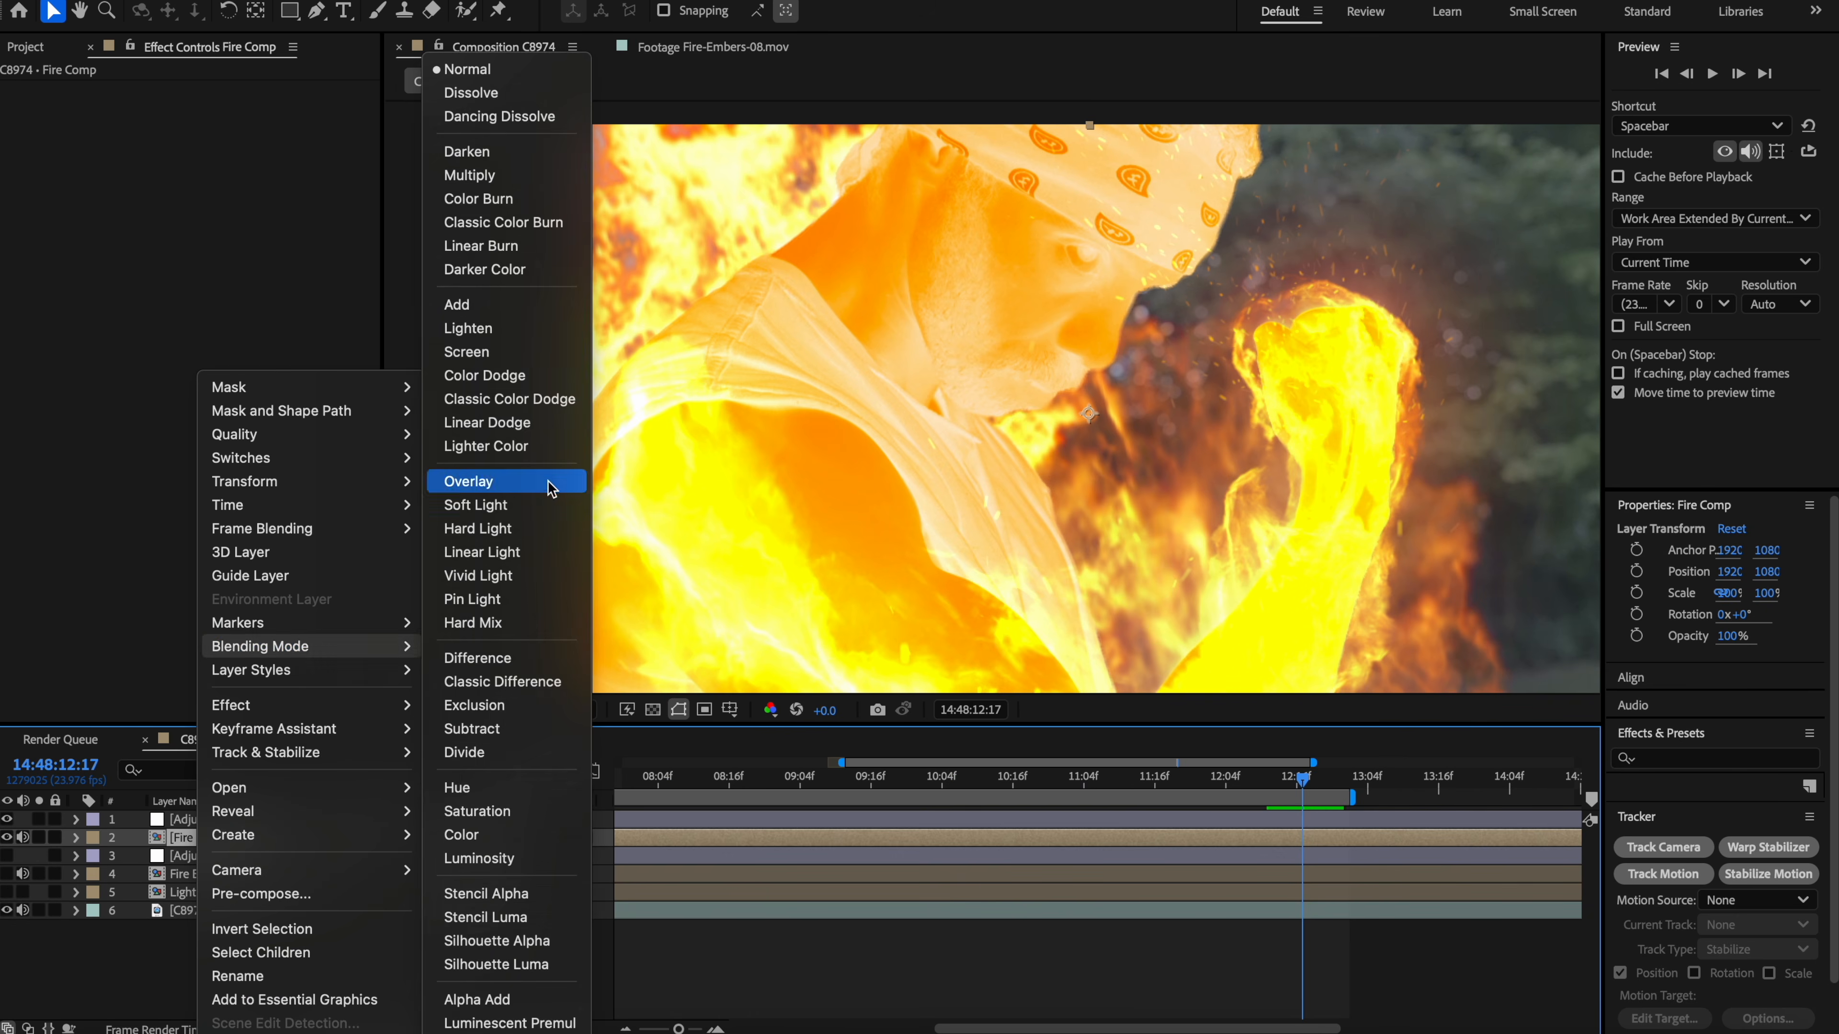
pyautogui.click(518, 352)
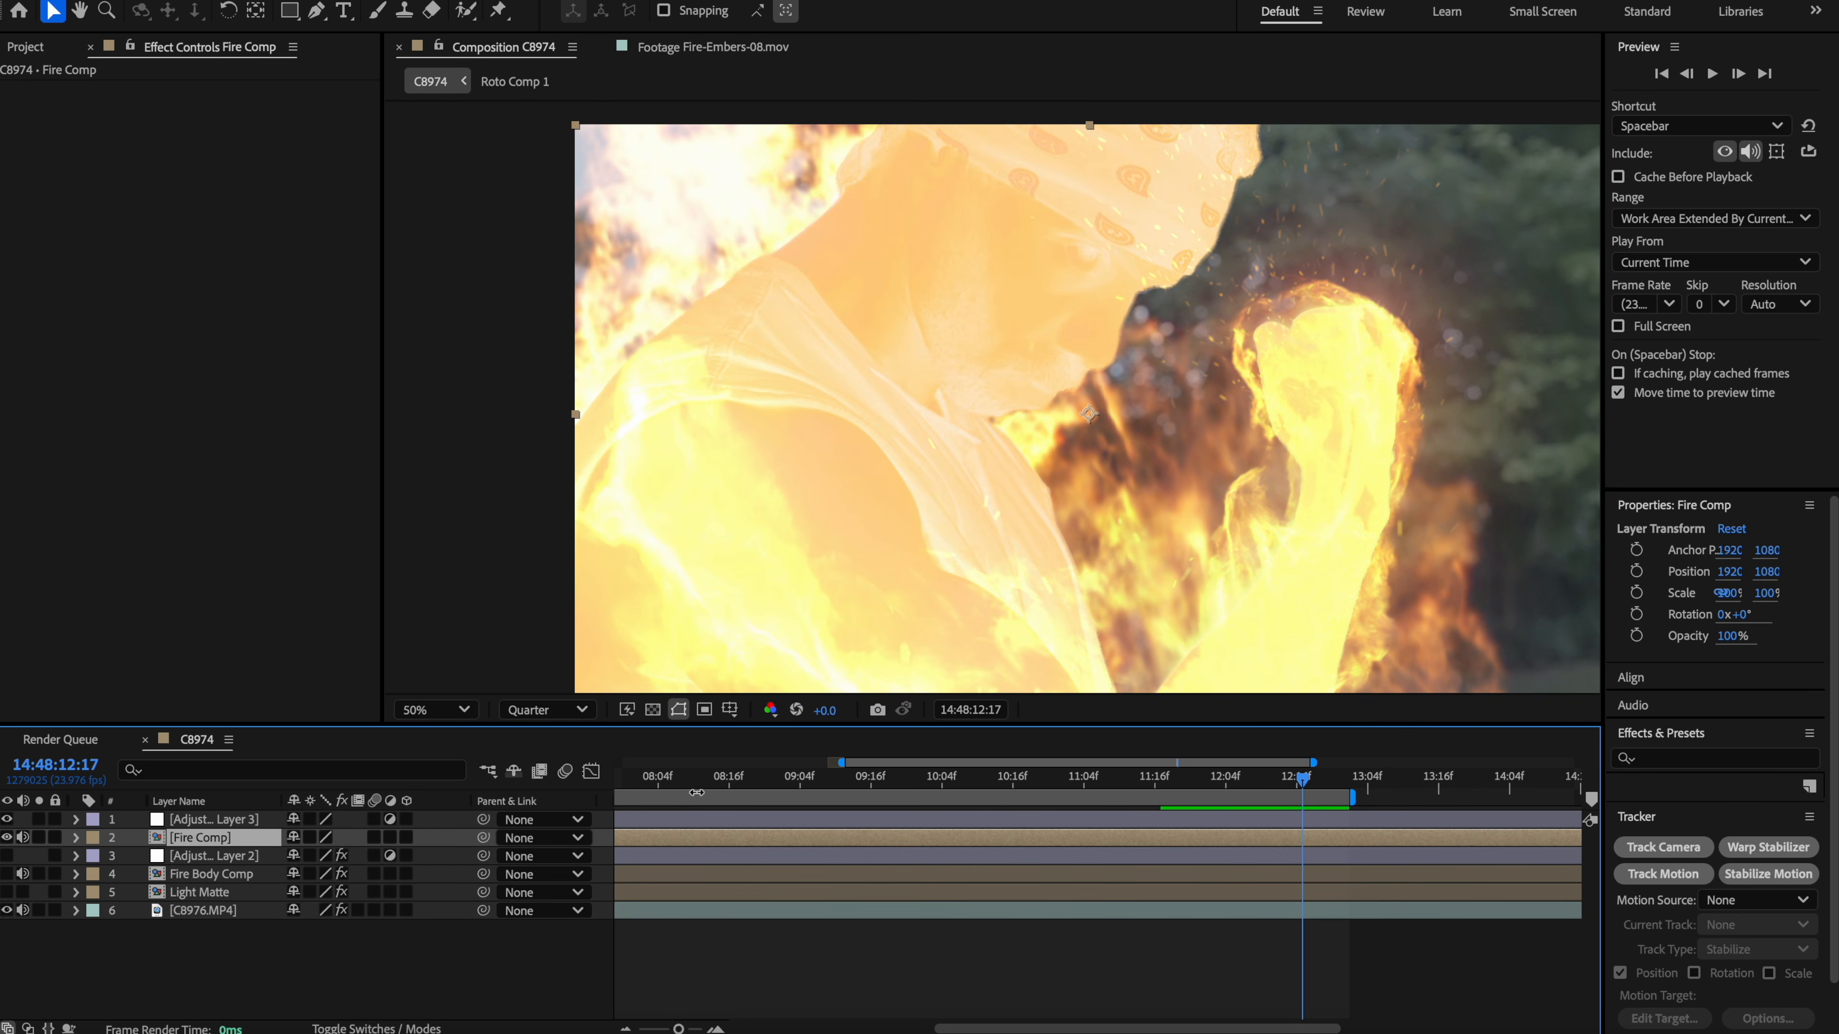
pyautogui.hotkey('ctrl', 'space')
pyautogui.write('tint')
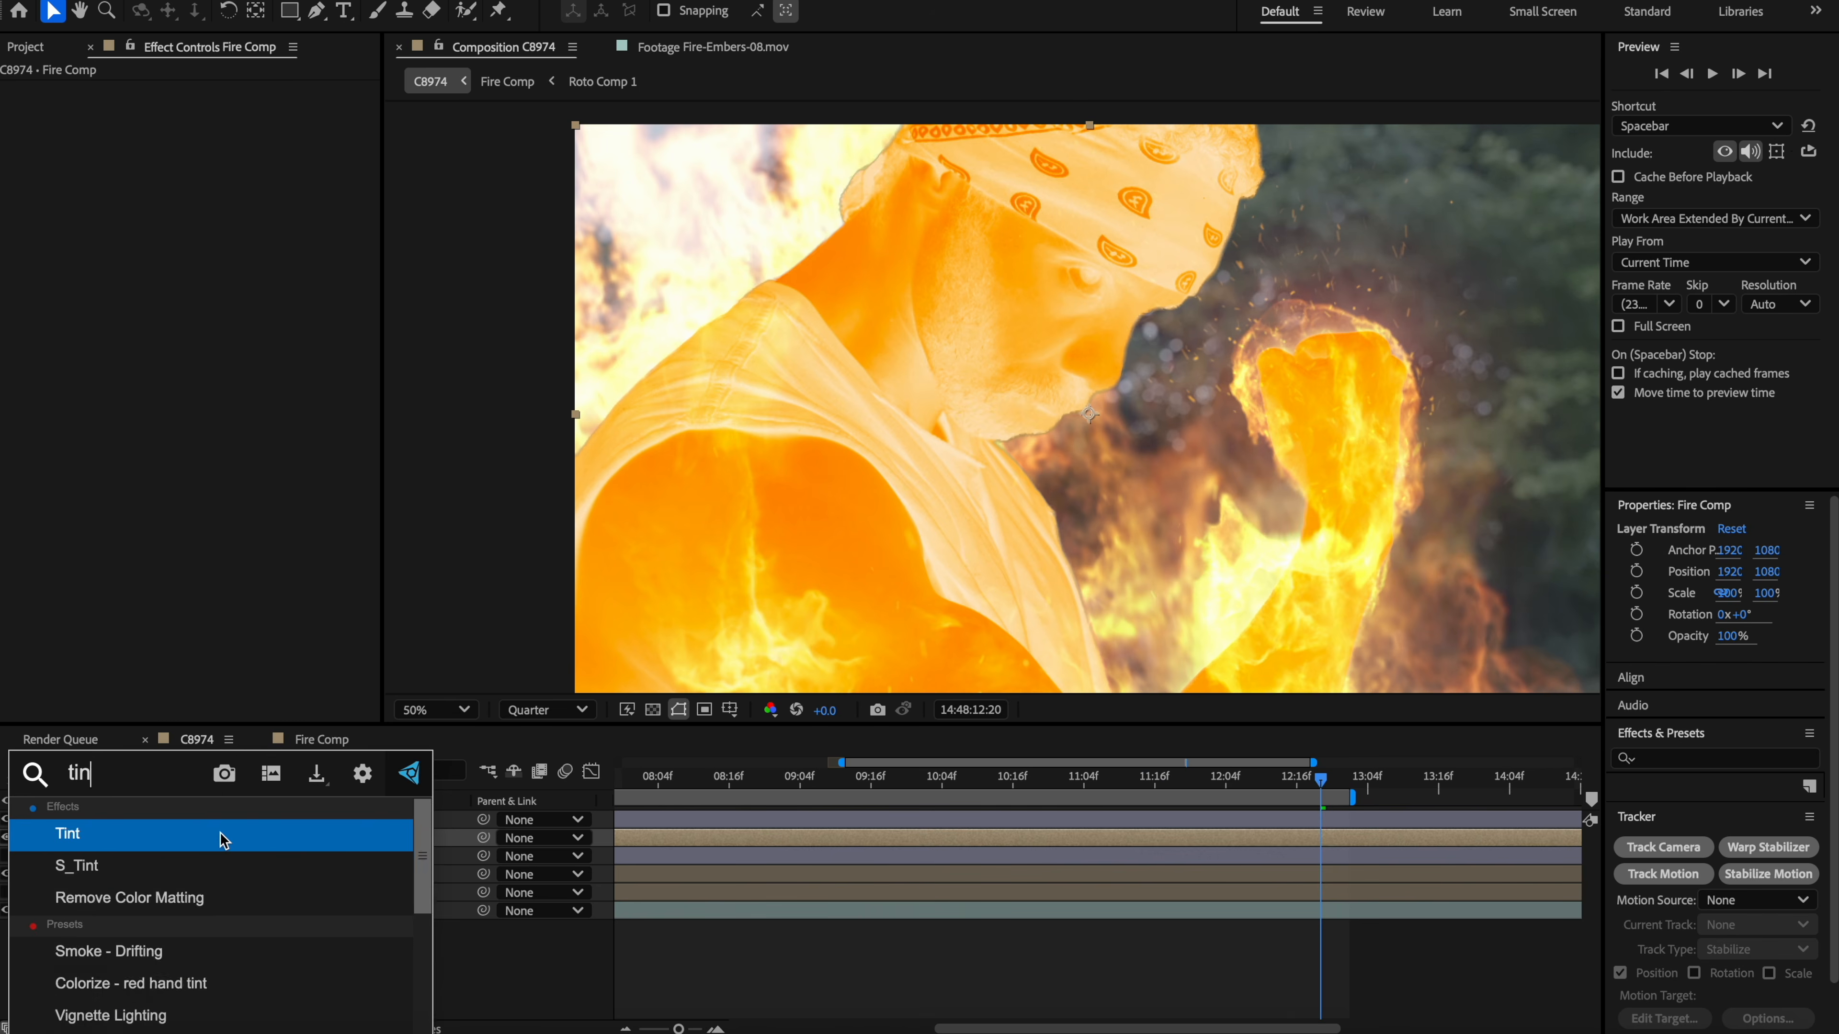
pyautogui.click(225, 841)
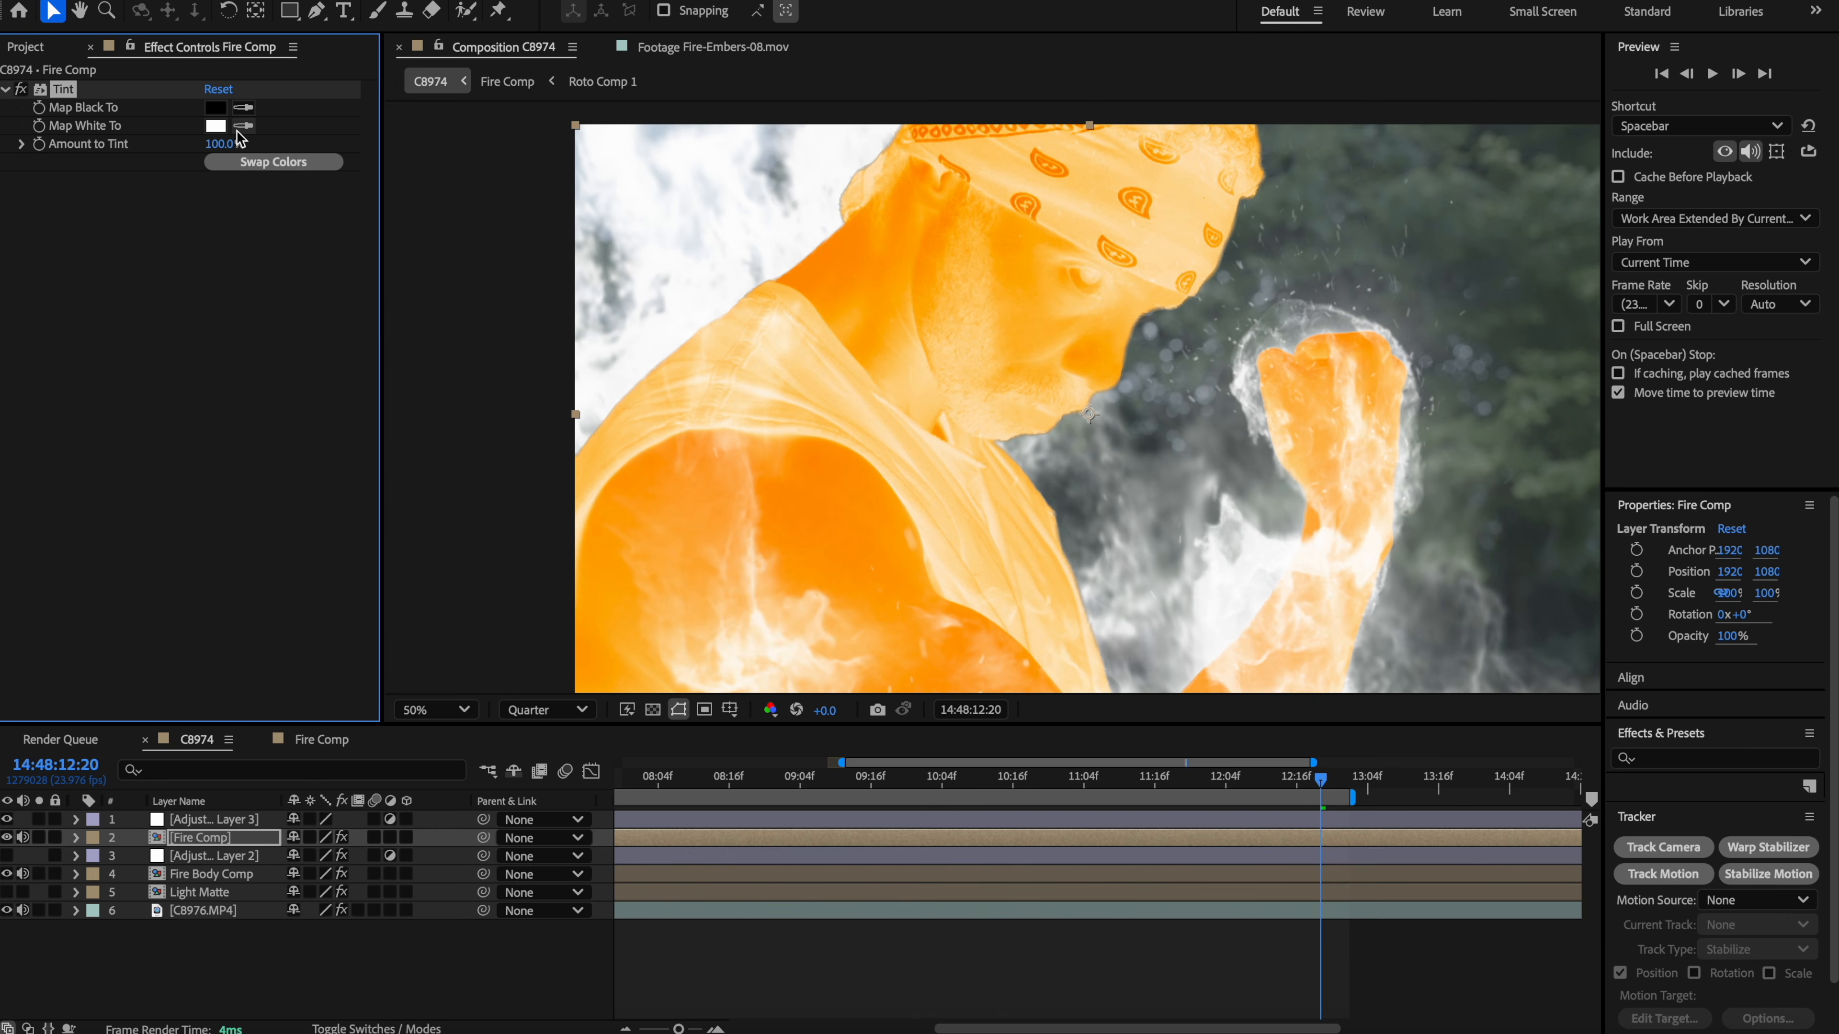
pyautogui.moveTo(214, 144); pyautogui.dragTo(95, 162)
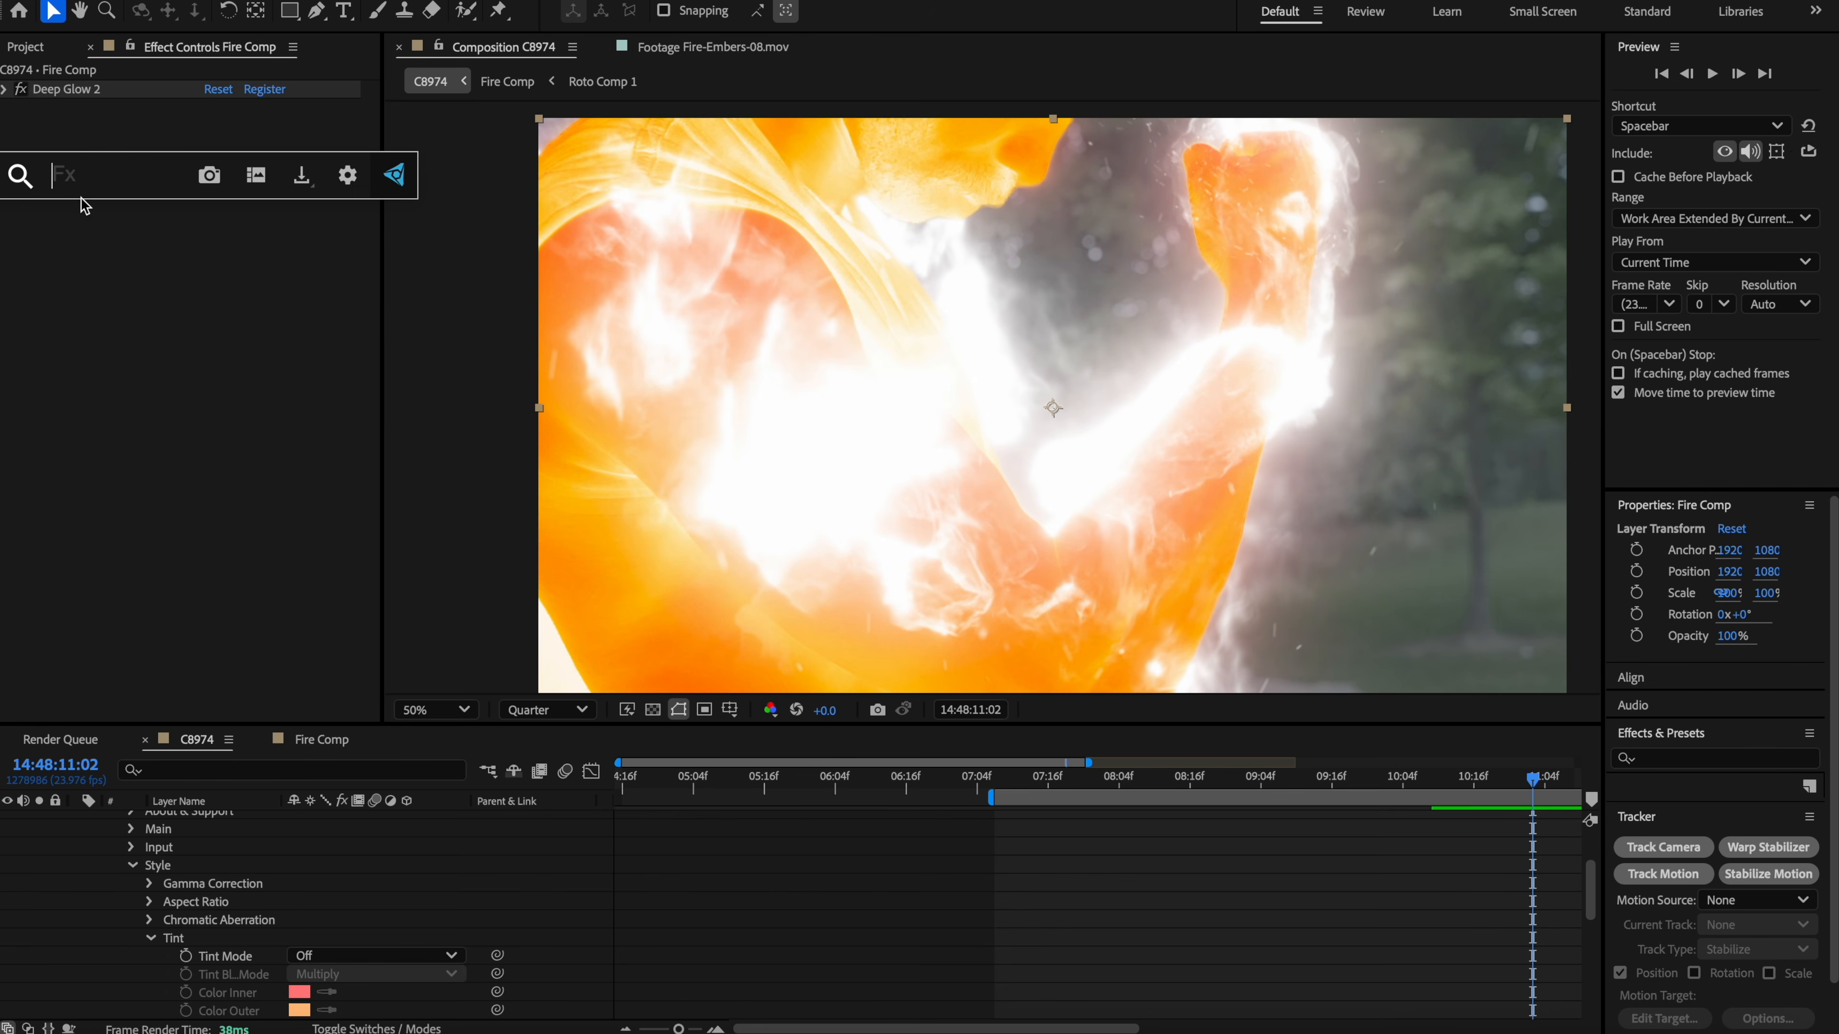
# Step: Apply VC Color Vibrance to Fire Comp above Deep Glow 2 and set its color to orange FF9200
pyautogui.write('color')
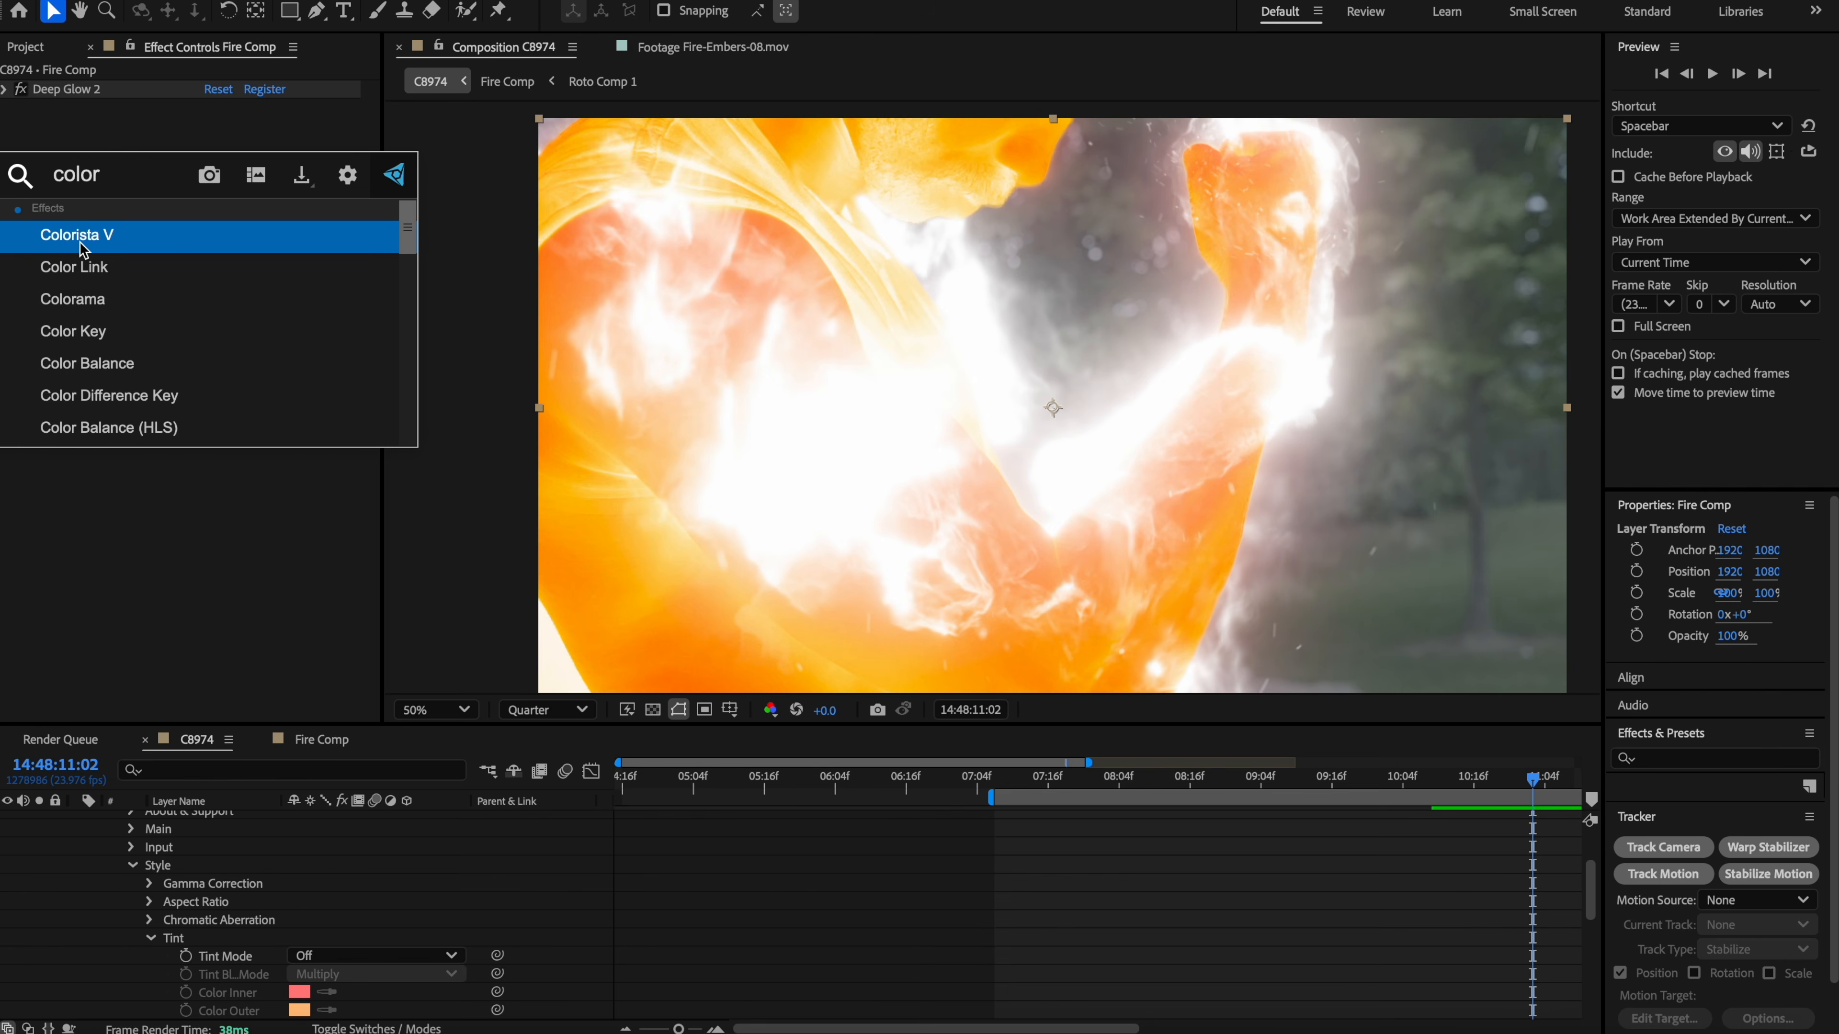
pyautogui.write(' vibra')
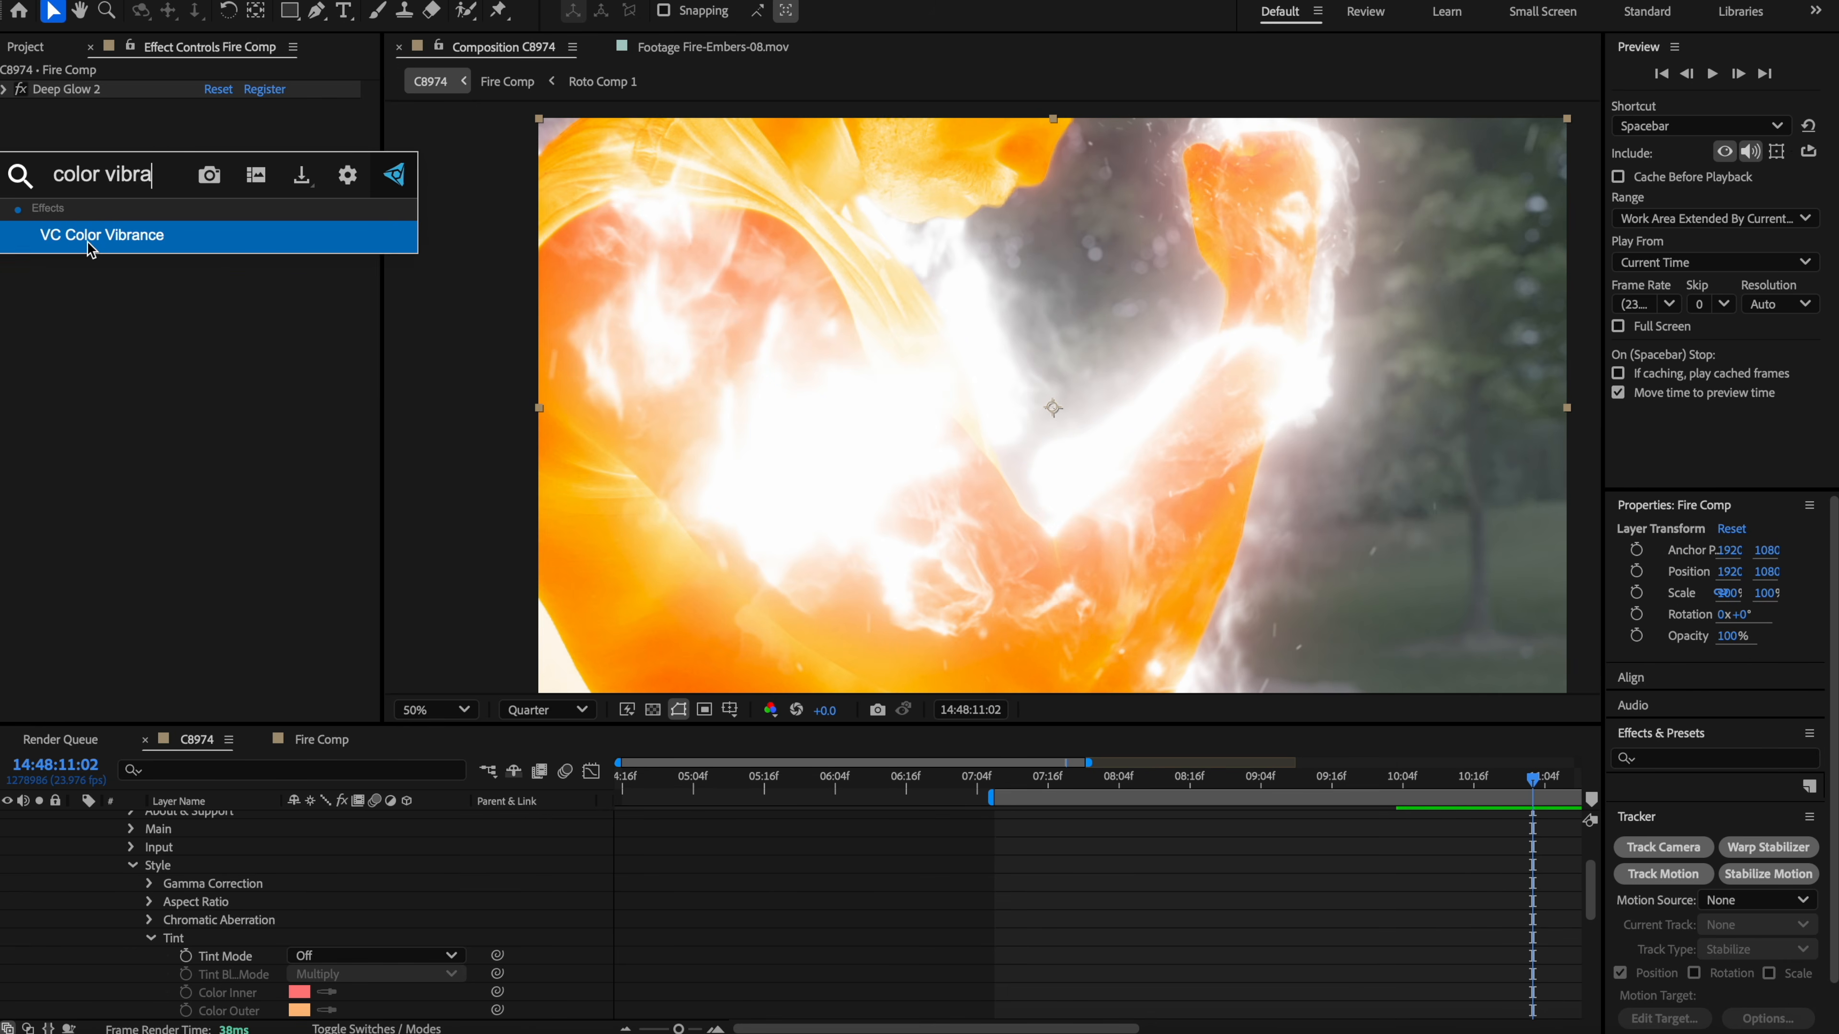
pyautogui.press('Return')
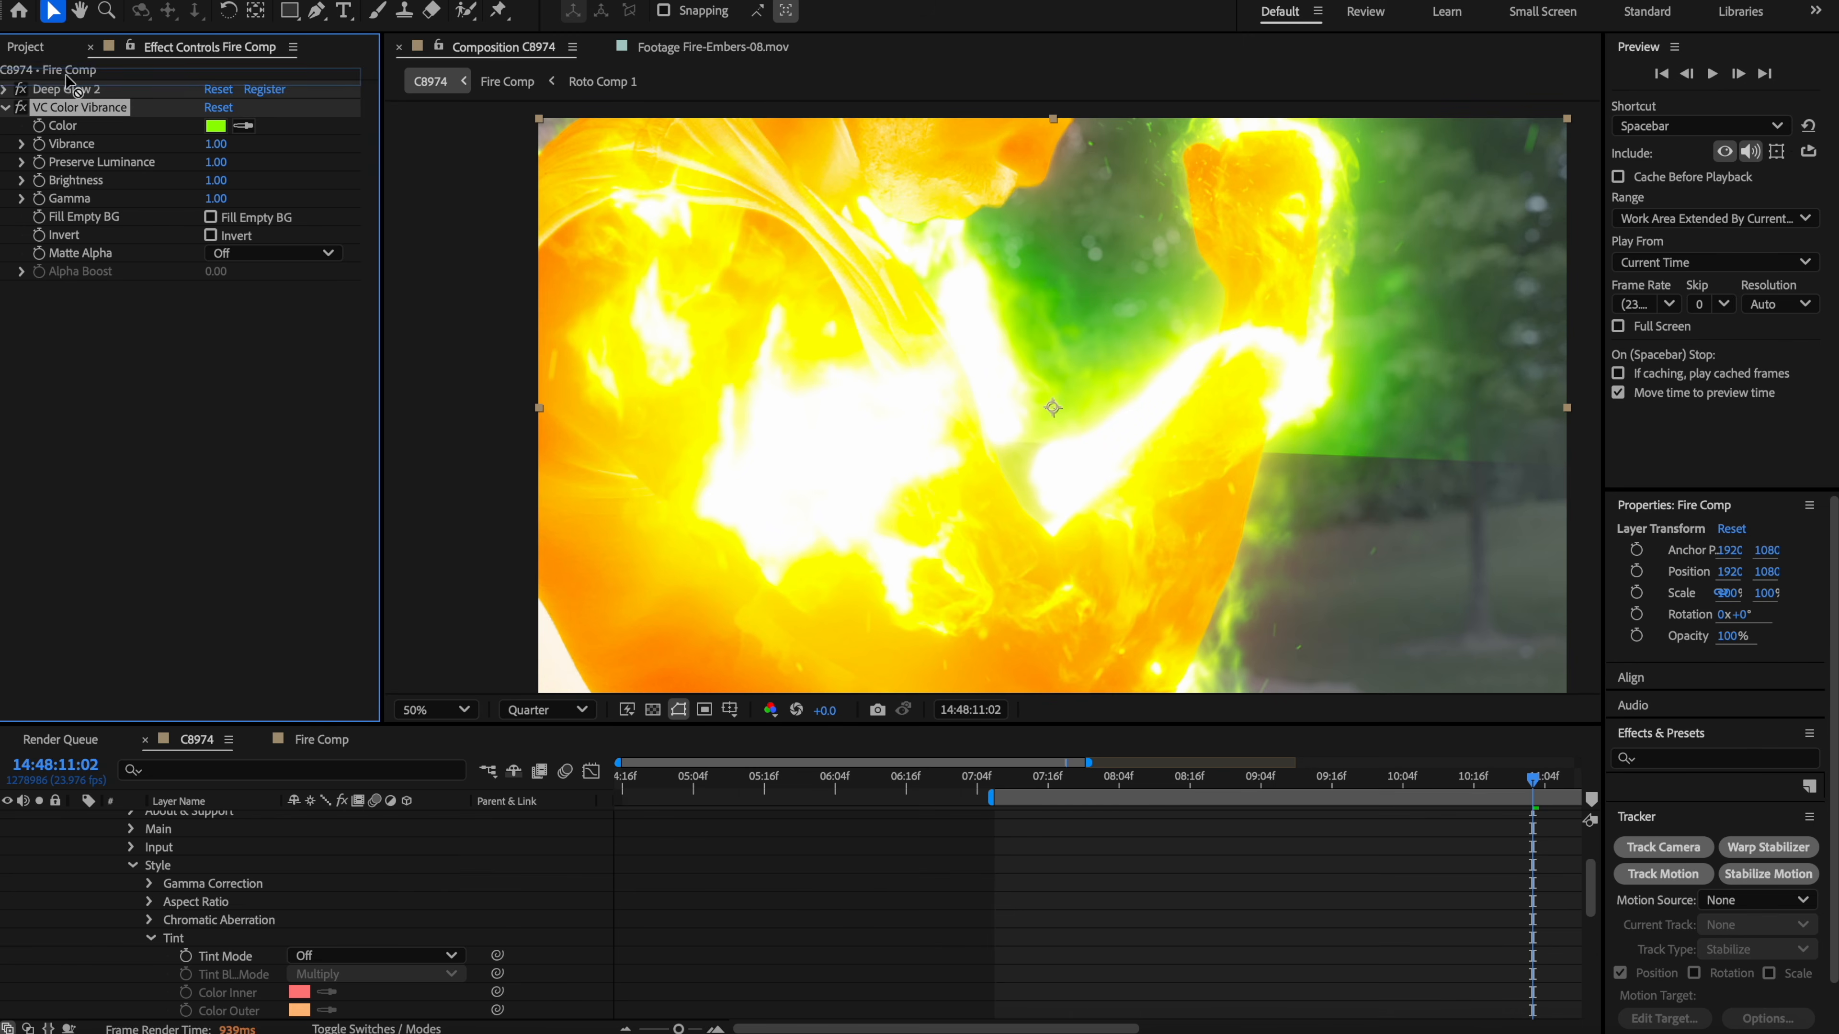
pyautogui.moveTo(65, 87); pyautogui.dragTo(65, 81)
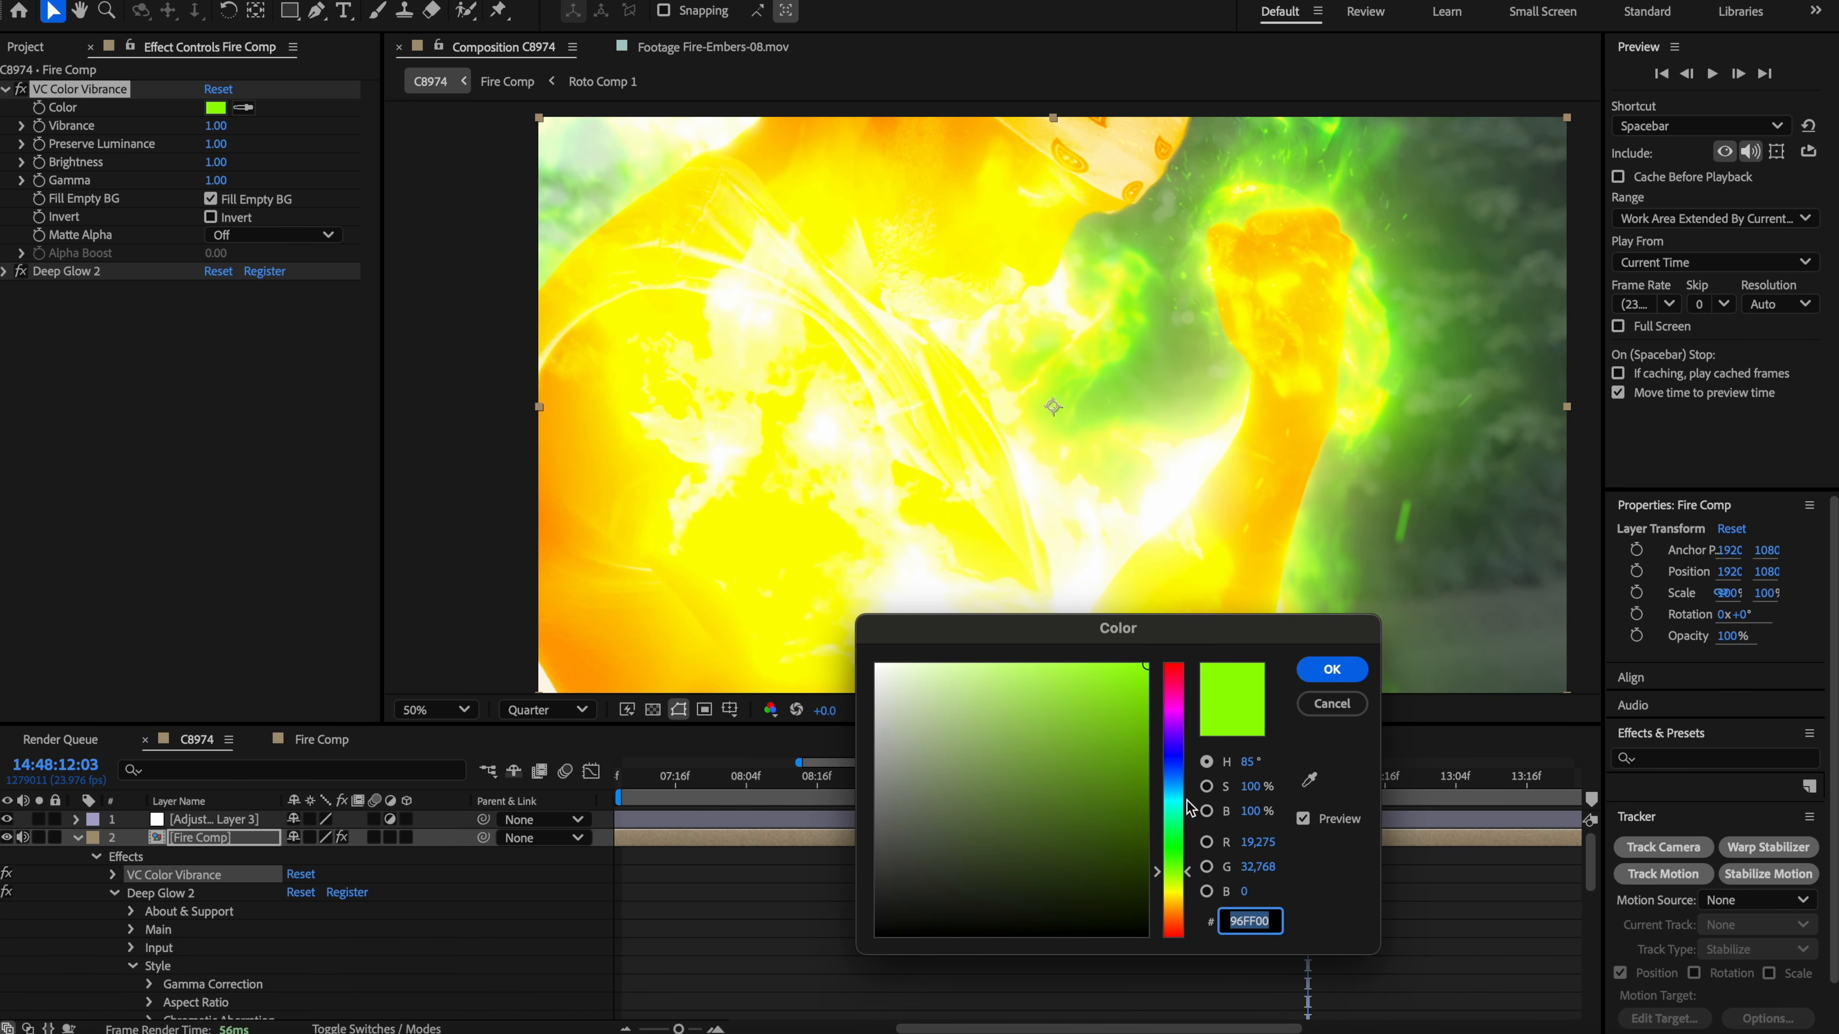
pyautogui.moveTo(1184, 875); pyautogui.dragTo(1190, 916)
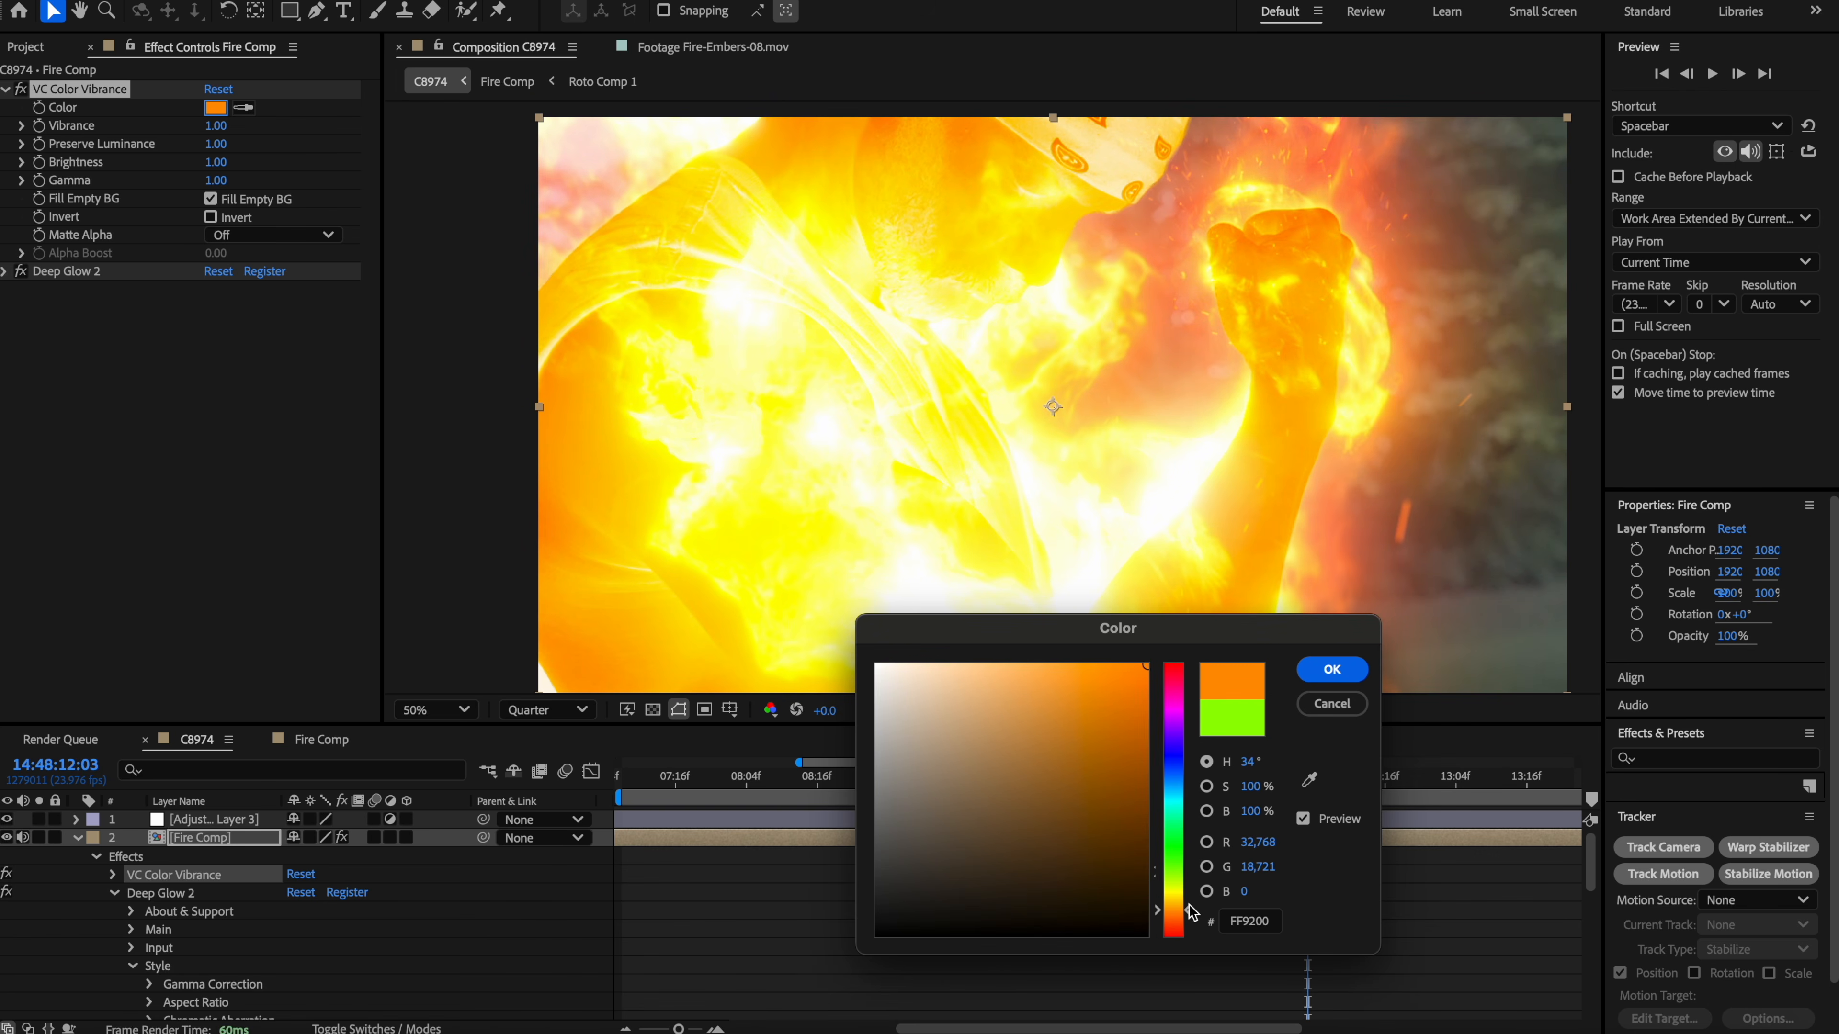
pyautogui.click(1356, 683)
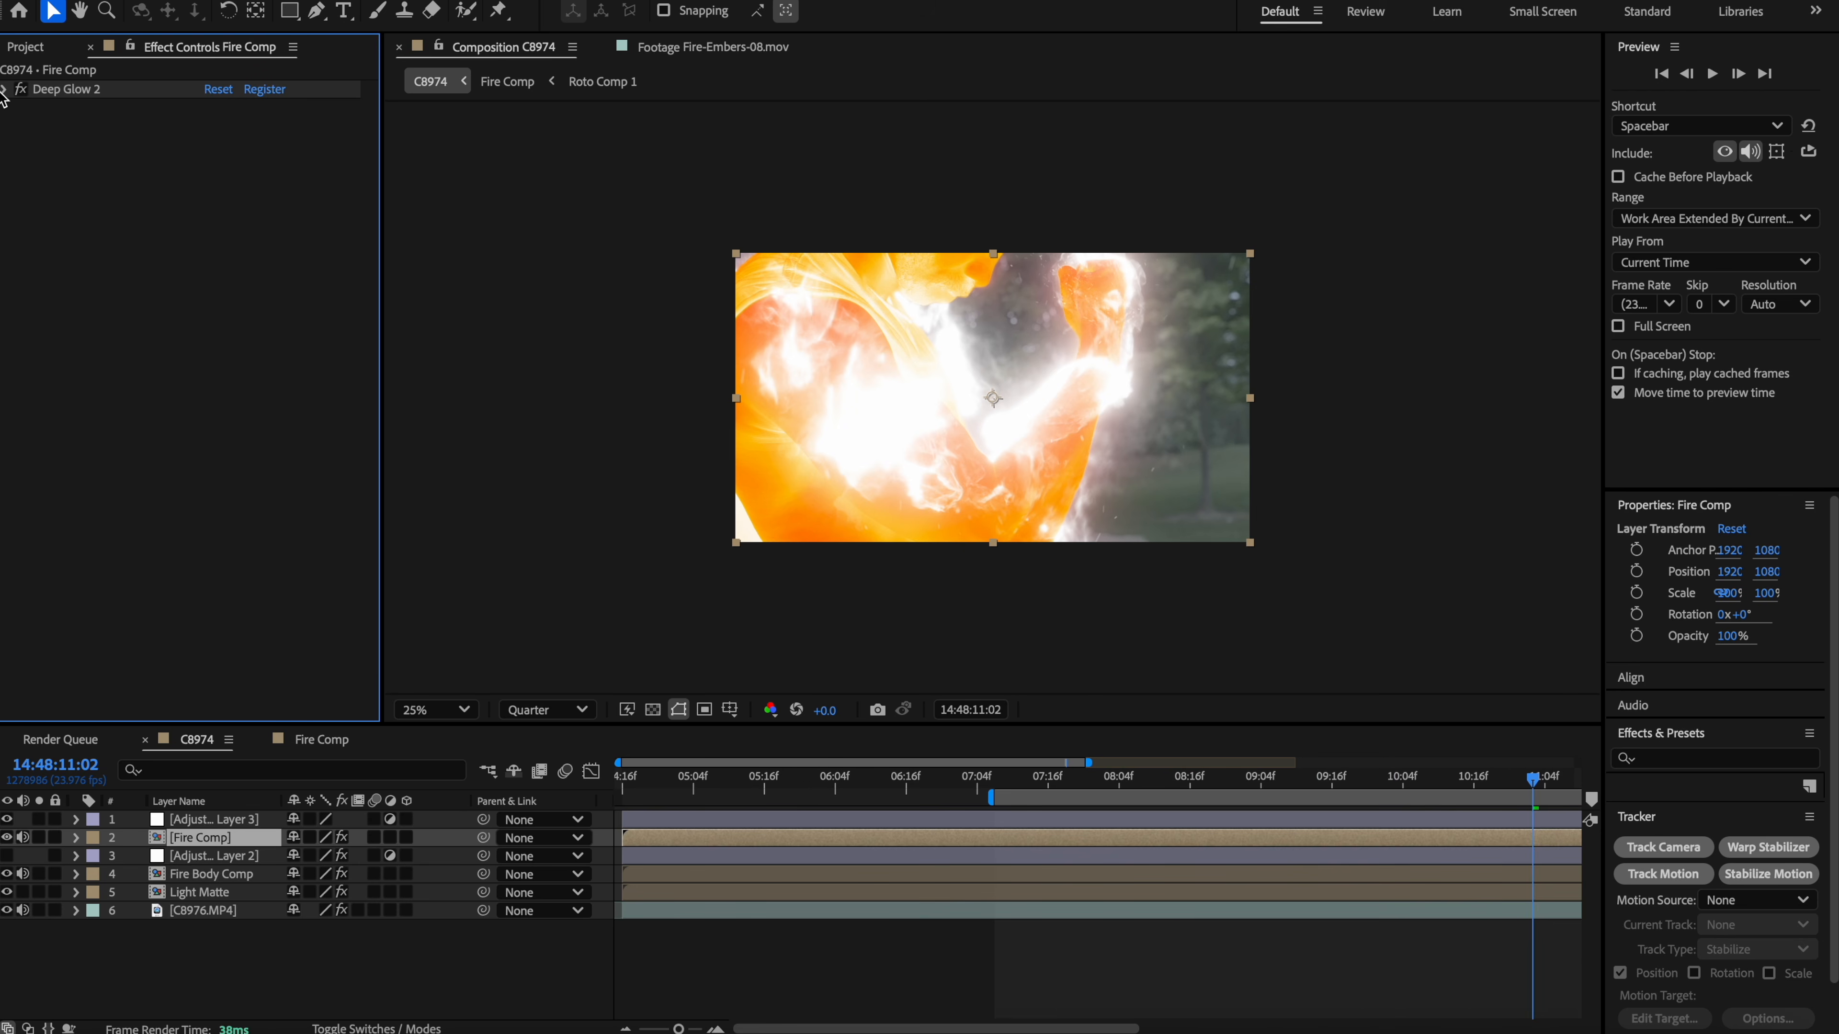
# Step: Set the tint mode of Fire Comp's Deep Glow 2 effect to Monocolor and open its tint color for editing
pyautogui.click(3, 90)
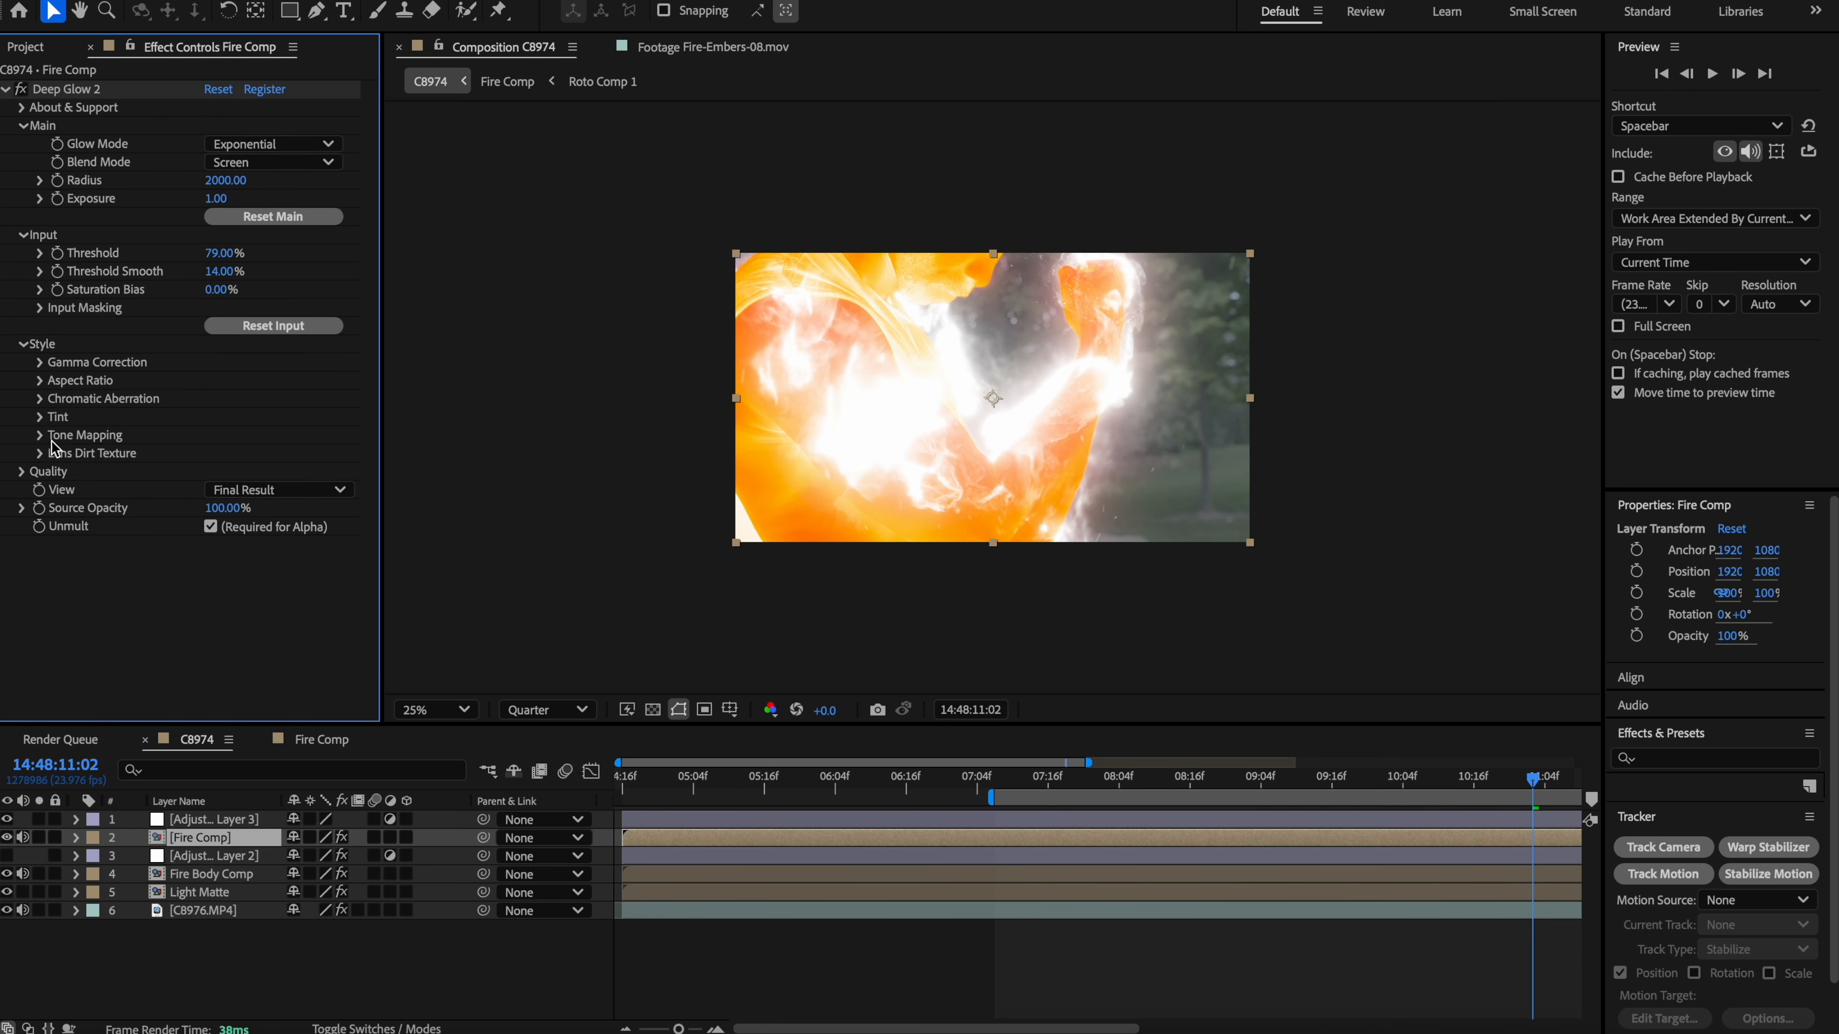
pyautogui.click(41, 418)
pyautogui.click(232, 437)
pyautogui.click(262, 495)
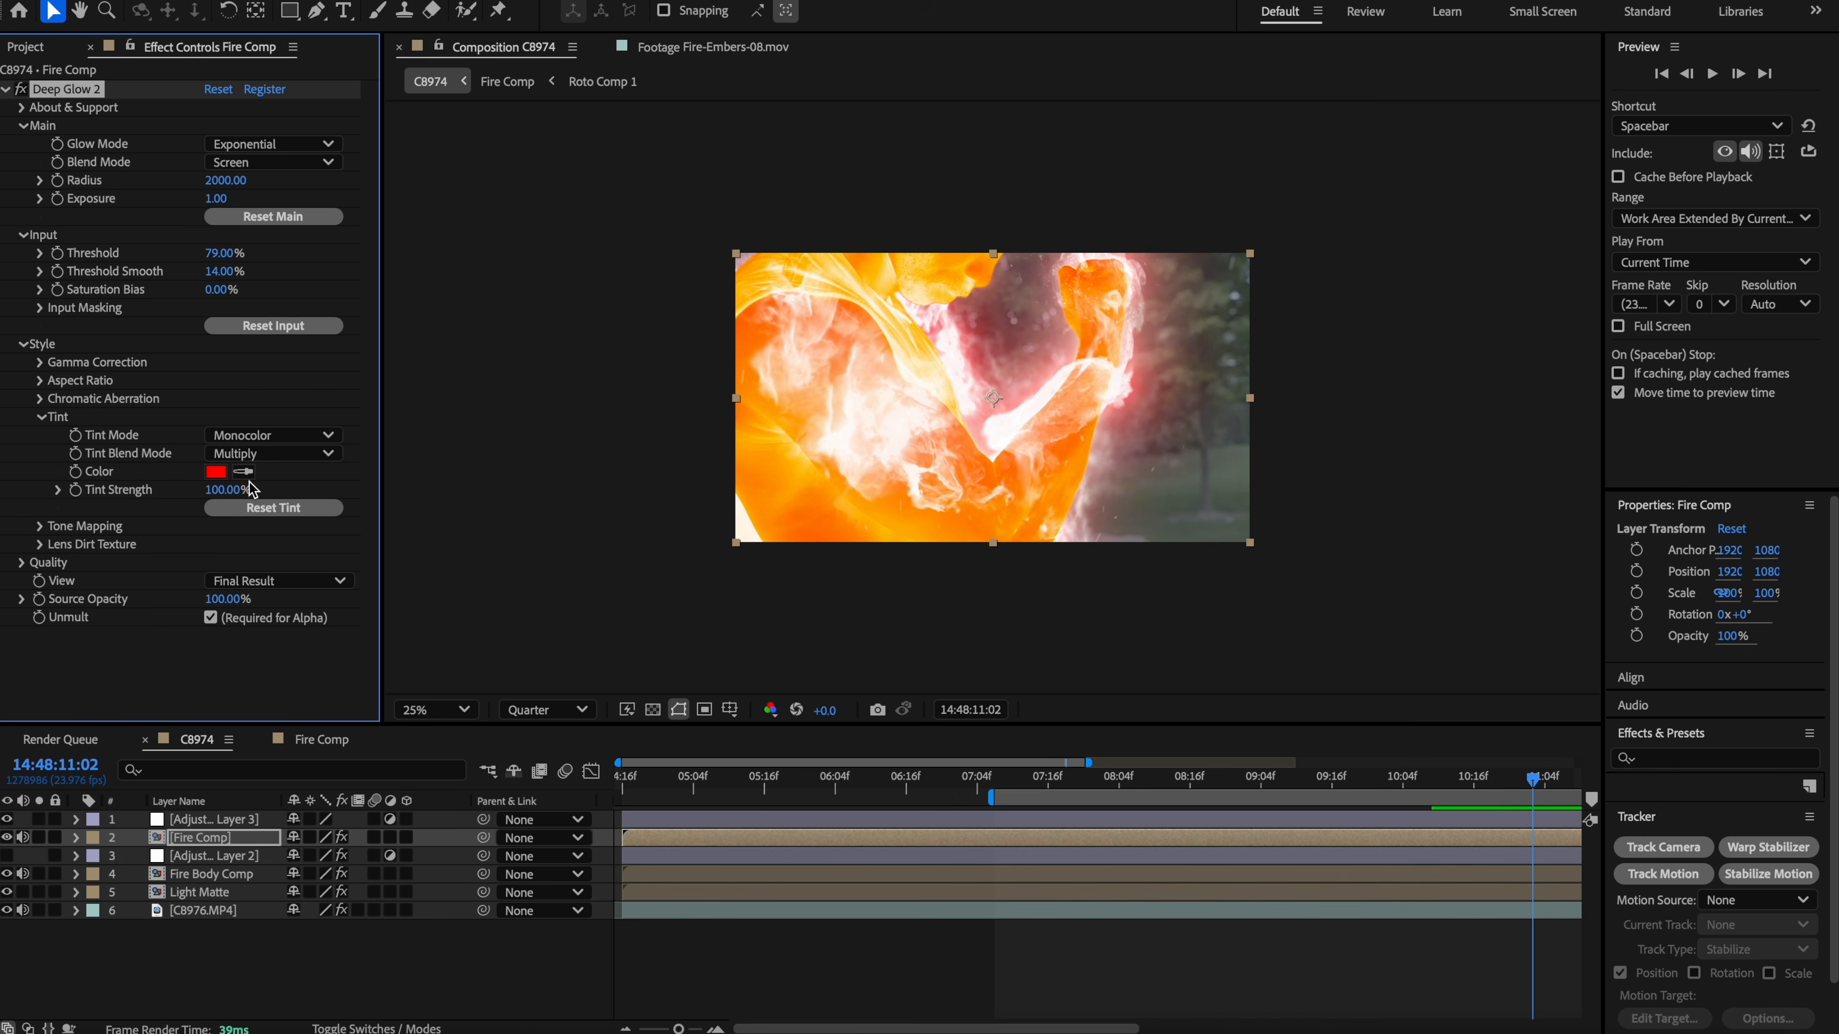
pyautogui.scroll(2, 924, 470)
pyautogui.moveTo(858, 452); pyautogui.dragTo(918, 460)
pyautogui.click(219, 473)
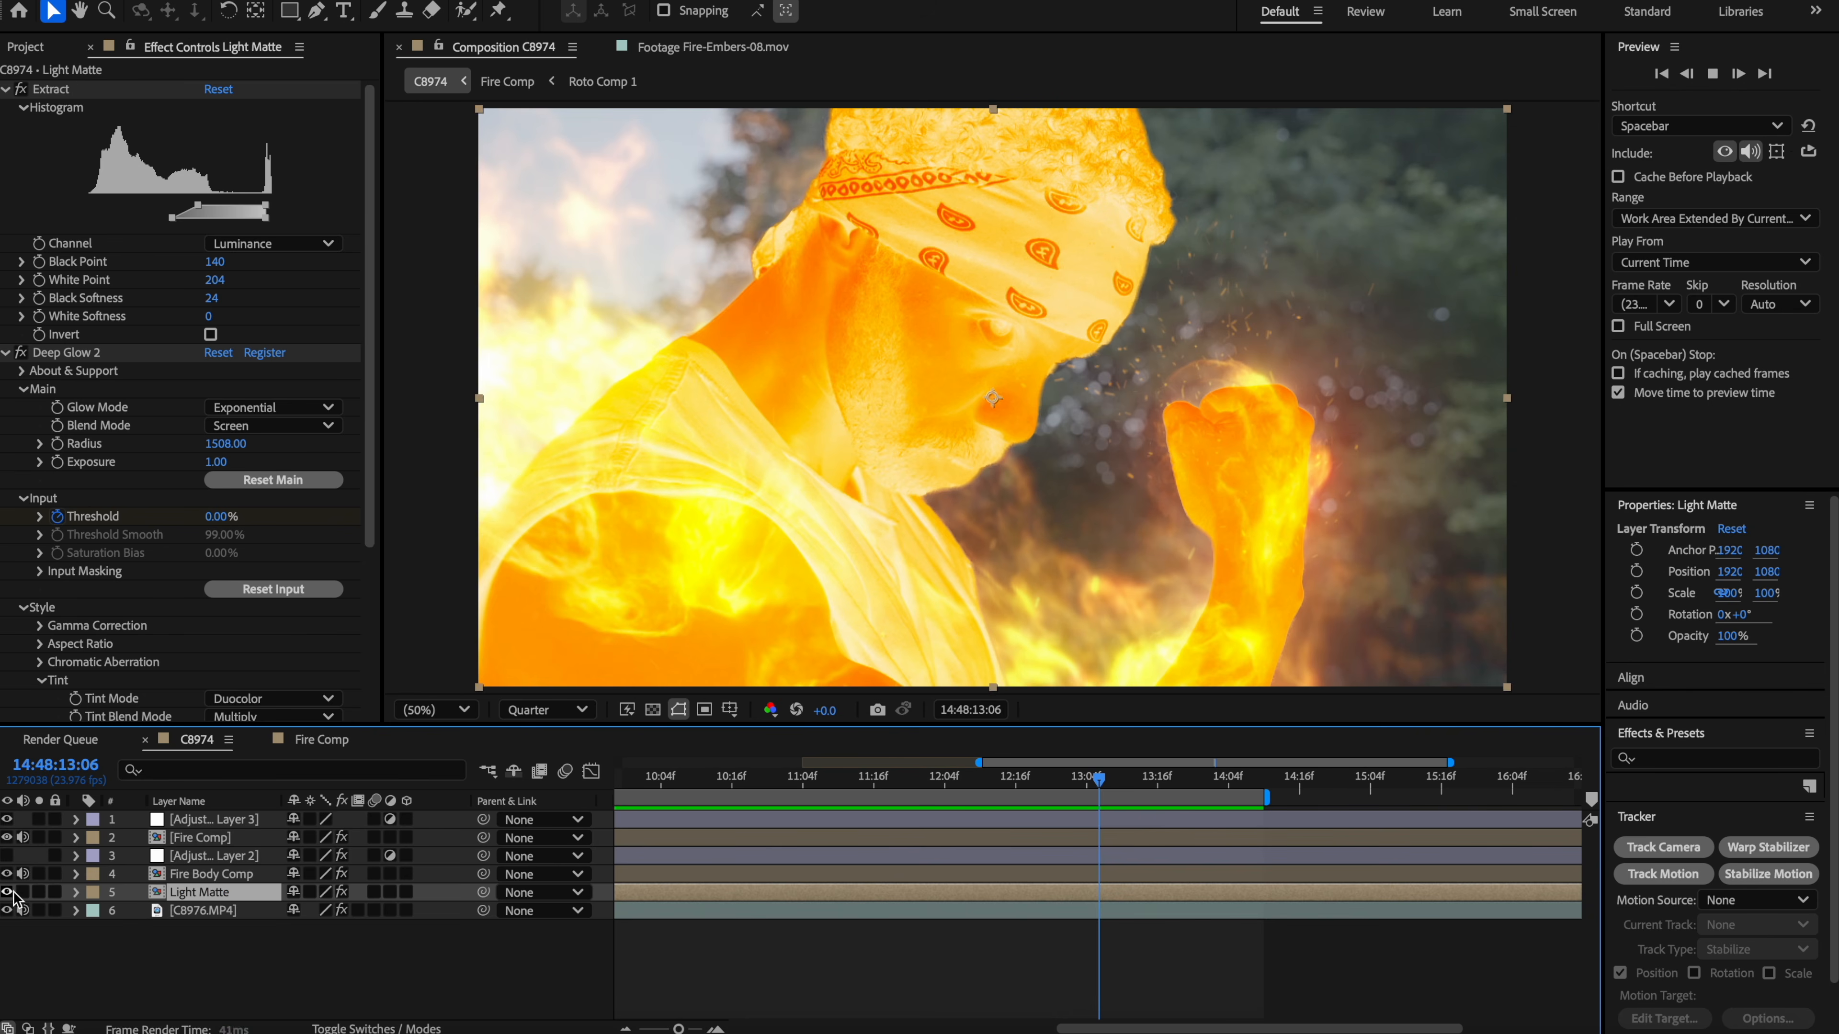
# Step: Compare the frame with and without the Light Matte layer and adjust the tonal range of its Extract effect
pyautogui.click(12, 892)
pyautogui.click(11, 892)
pyautogui.click(11, 893)
pyautogui.click(11, 892)
pyautogui.moveTo(205, 215); pyautogui.dragTo(105, 216)
pyautogui.moveTo(1042, 781); pyautogui.dragTo(1212, 764)
pyautogui.moveTo(263, 210)
pyautogui.mouseDown()
pyautogui.moveTo(243, 210)
pyautogui.moveTo(281, 213)
pyautogui.mouseUp()
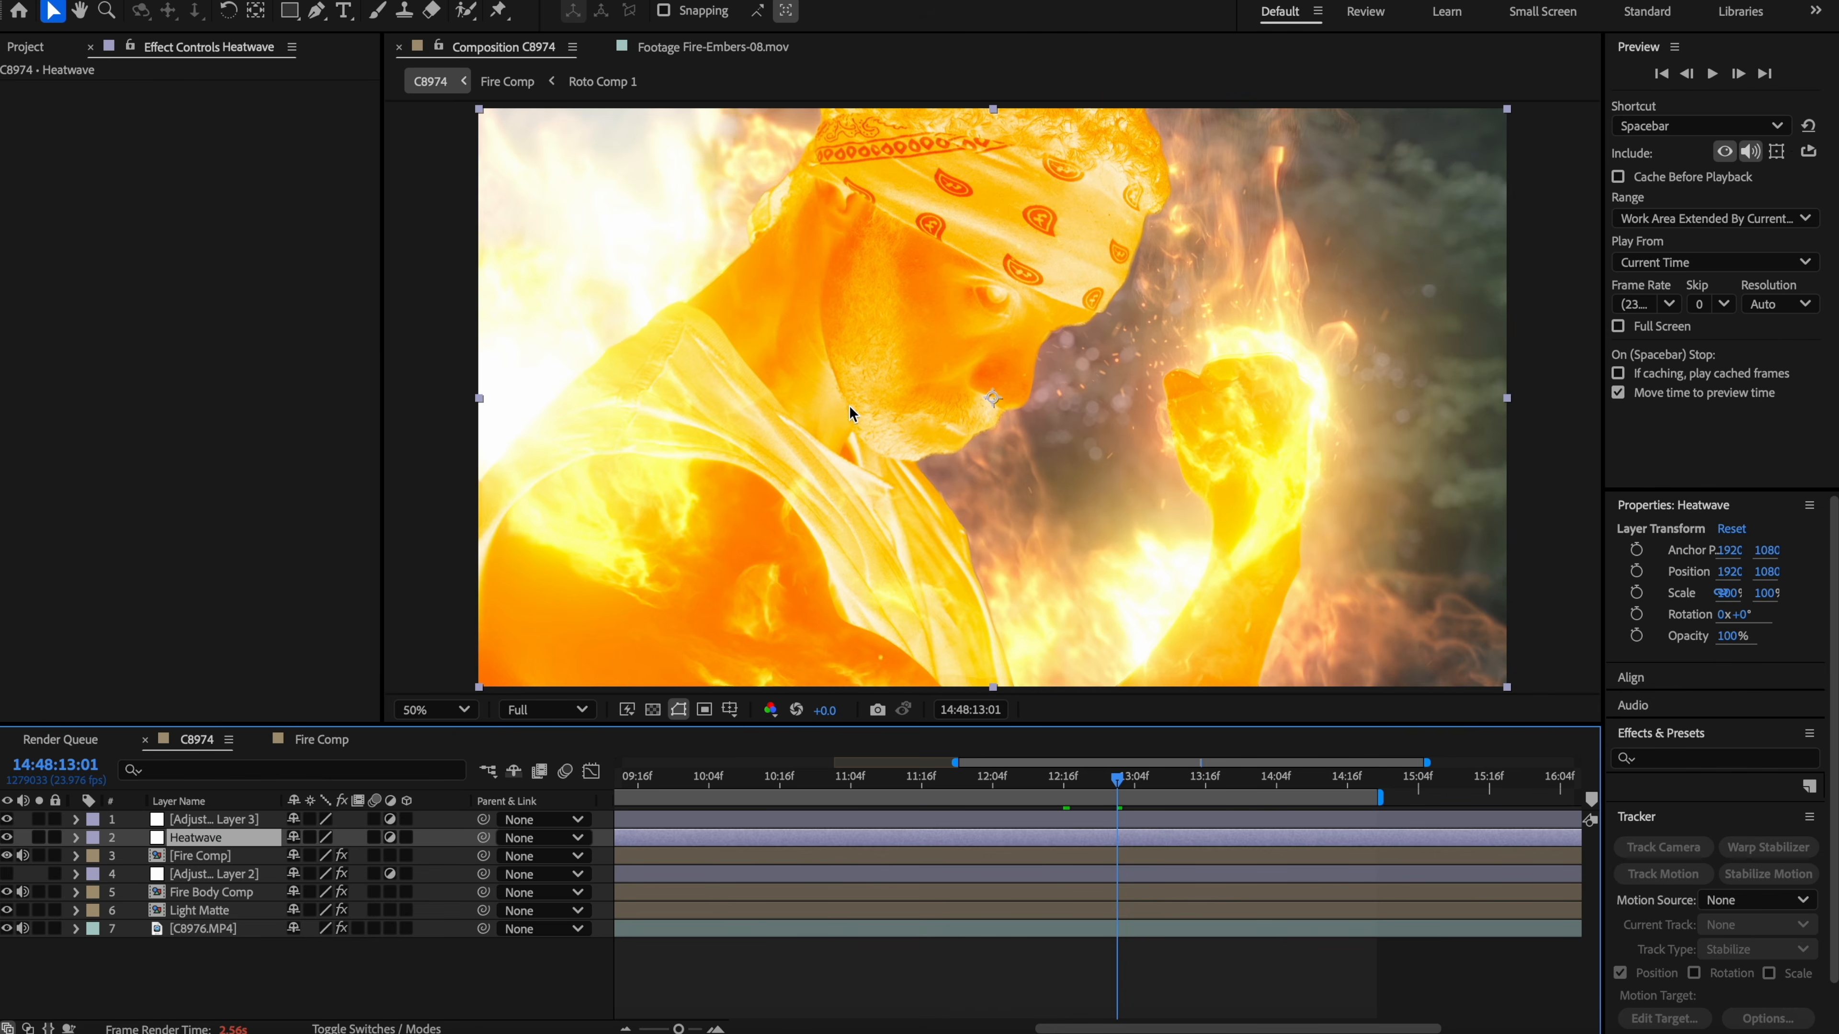
# Step: Apply the Heat Distortion effect to the Heatwave layer and check the distortion at 14:48:12:14
pyautogui.hotkey('ctrl', 'space')
pyautogui.write('heat')
pyautogui.press('Return')
pyautogui.scroll(-2, 999, 326)
pyautogui.click(1021, 781)
pyautogui.scroll(2, 1038, 626)
pyautogui.moveTo(989, 570); pyautogui.dragTo(1027, 570)
pyautogui.click(1053, 782)
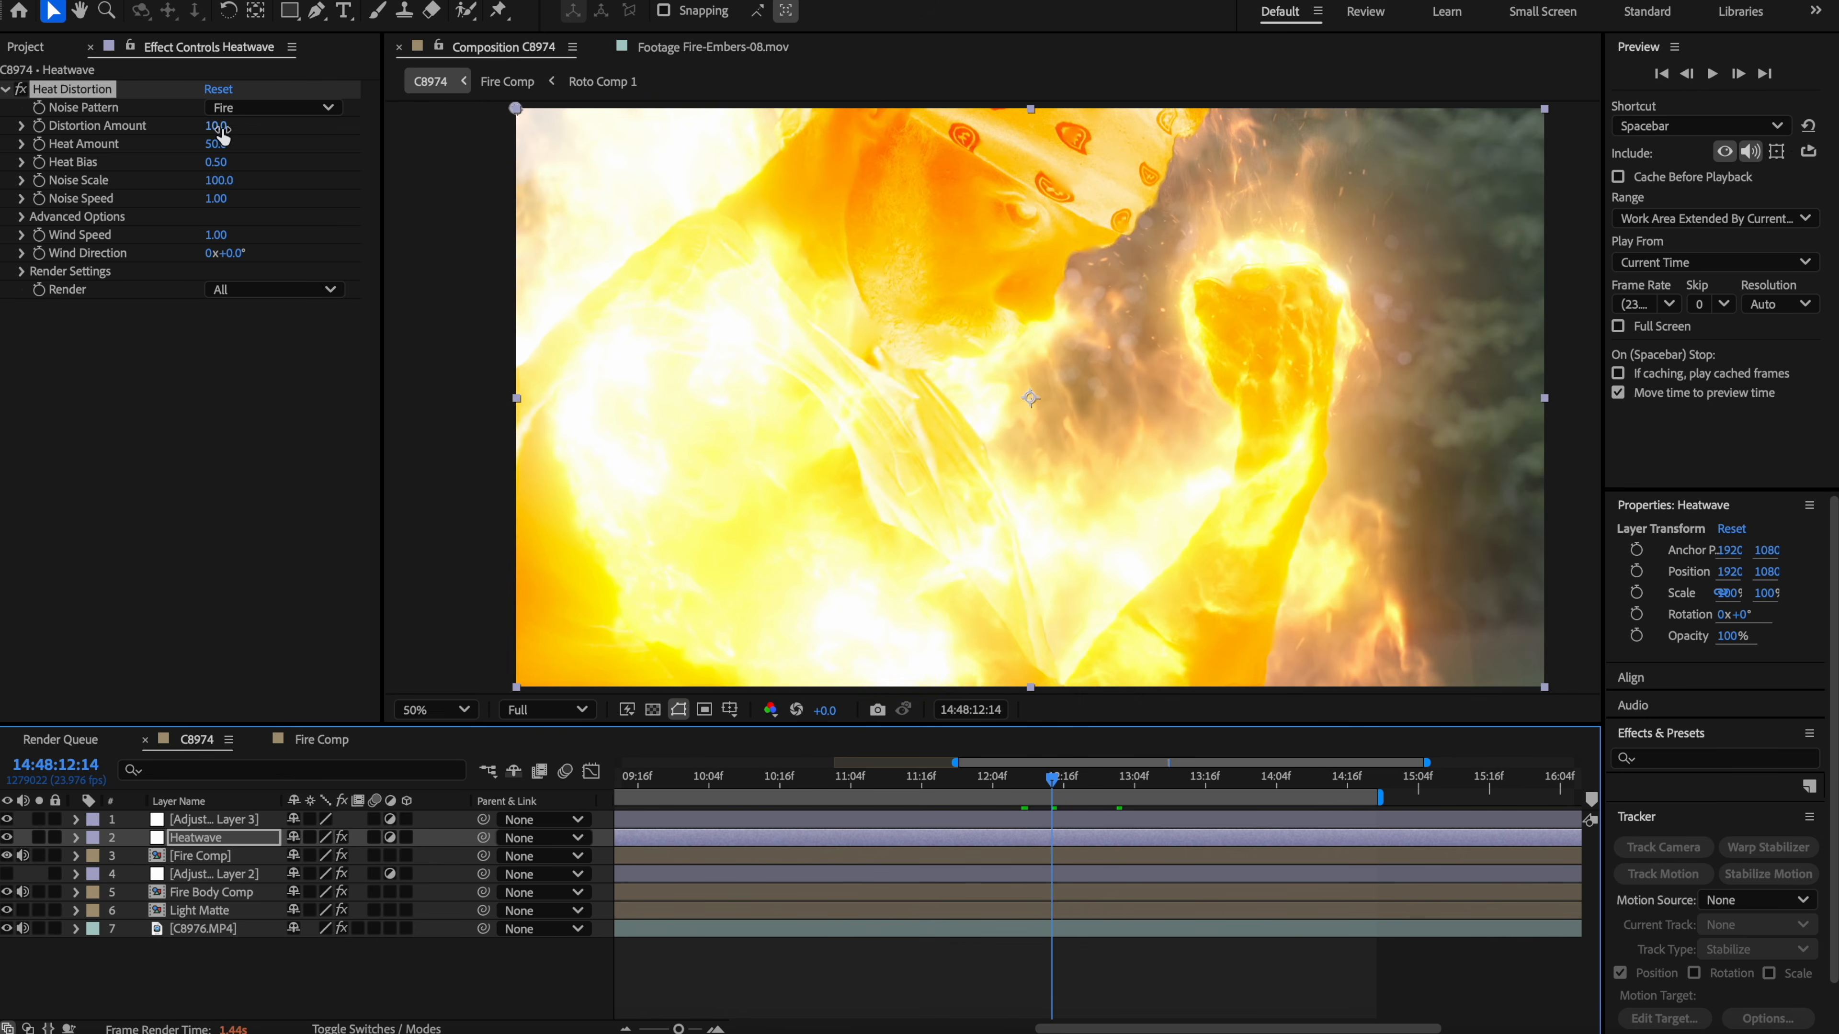
# Step: Tune the Heat Distortion on the Heatwave layer with noise speed 1.23, noise scale 147 and an adjusted heat bias, previewing the motion
pyautogui.moveTo(217, 164); pyautogui.dragTo(218, 208)
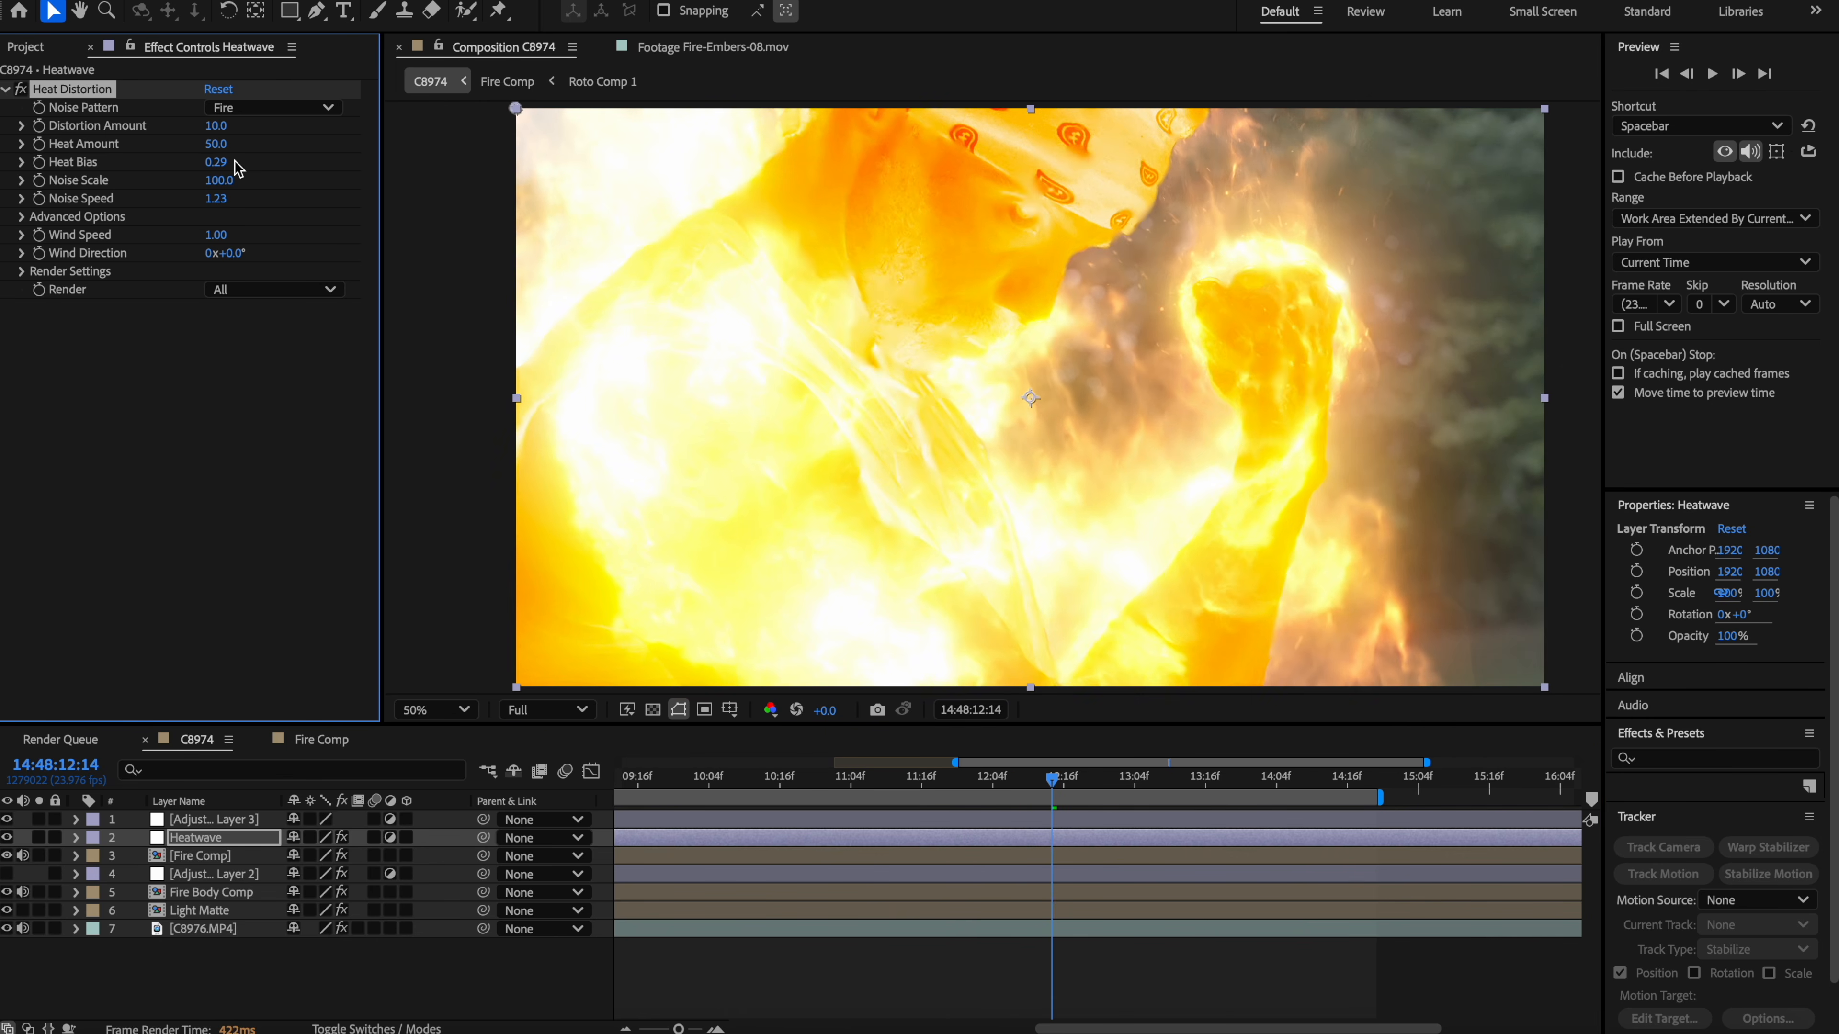
pyautogui.press('space')
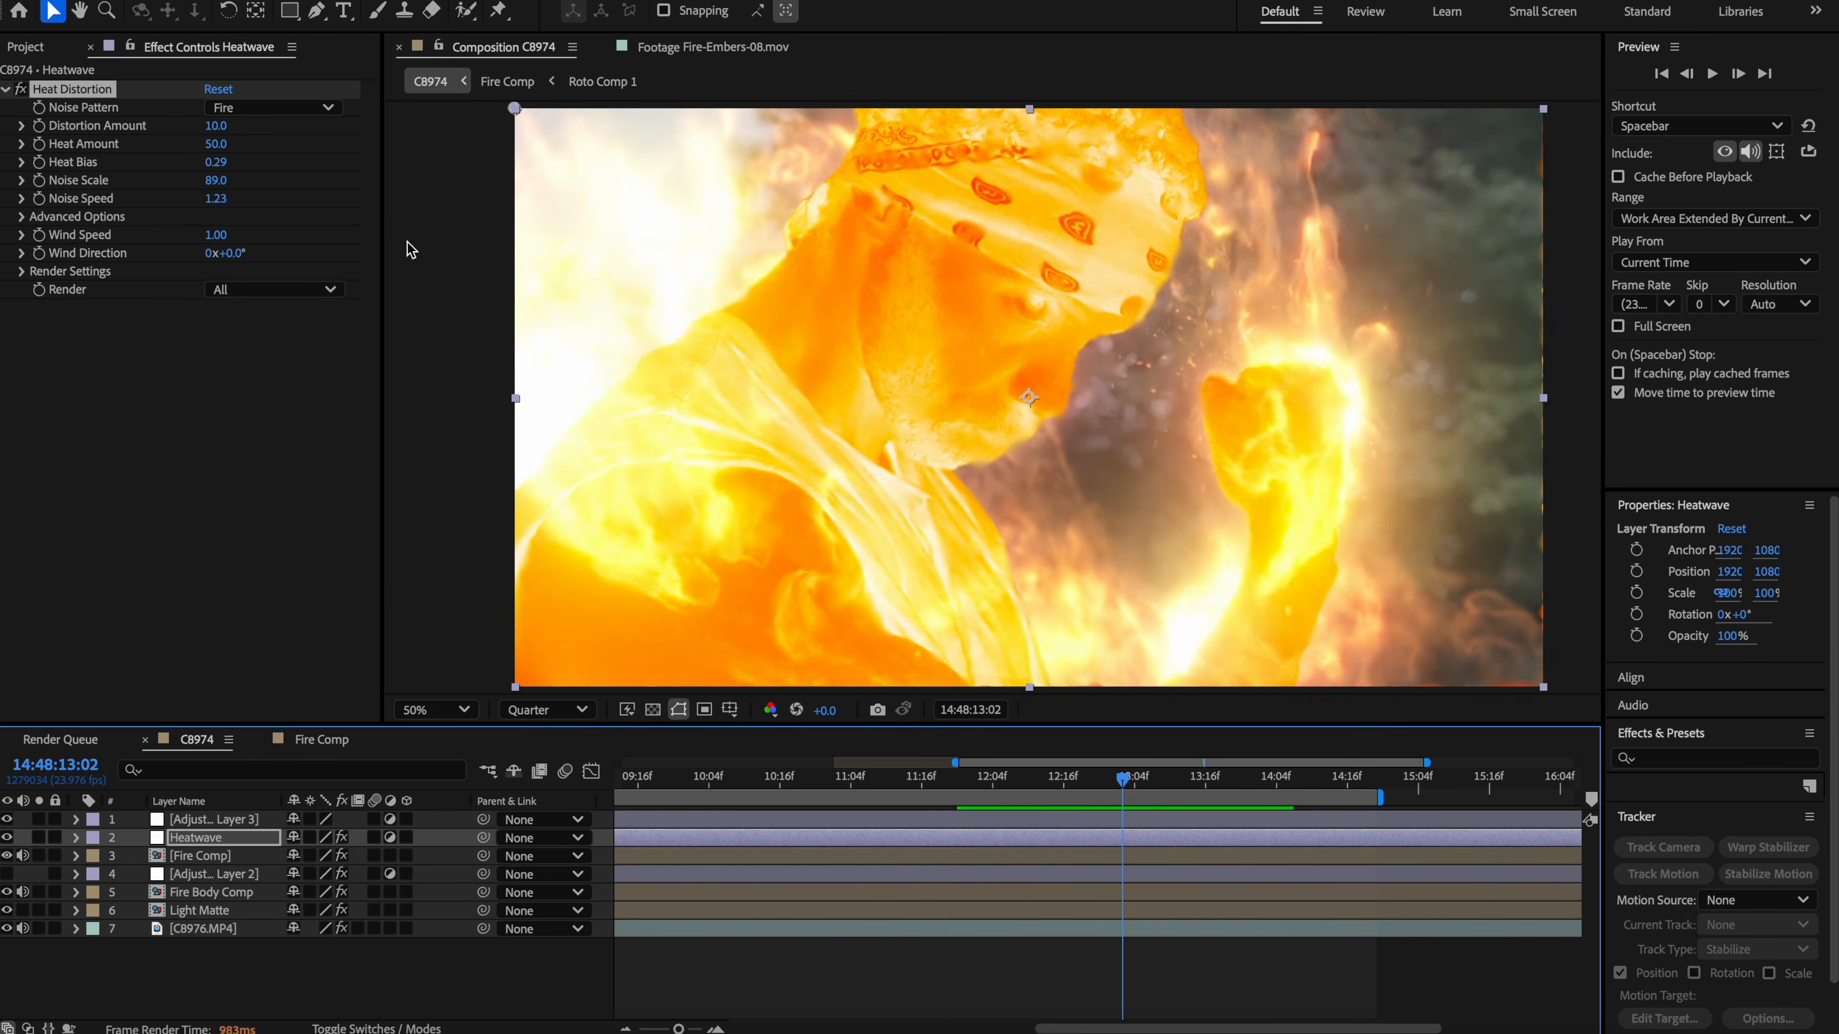
pyautogui.moveTo(215, 180); pyautogui.dragTo(268, 173)
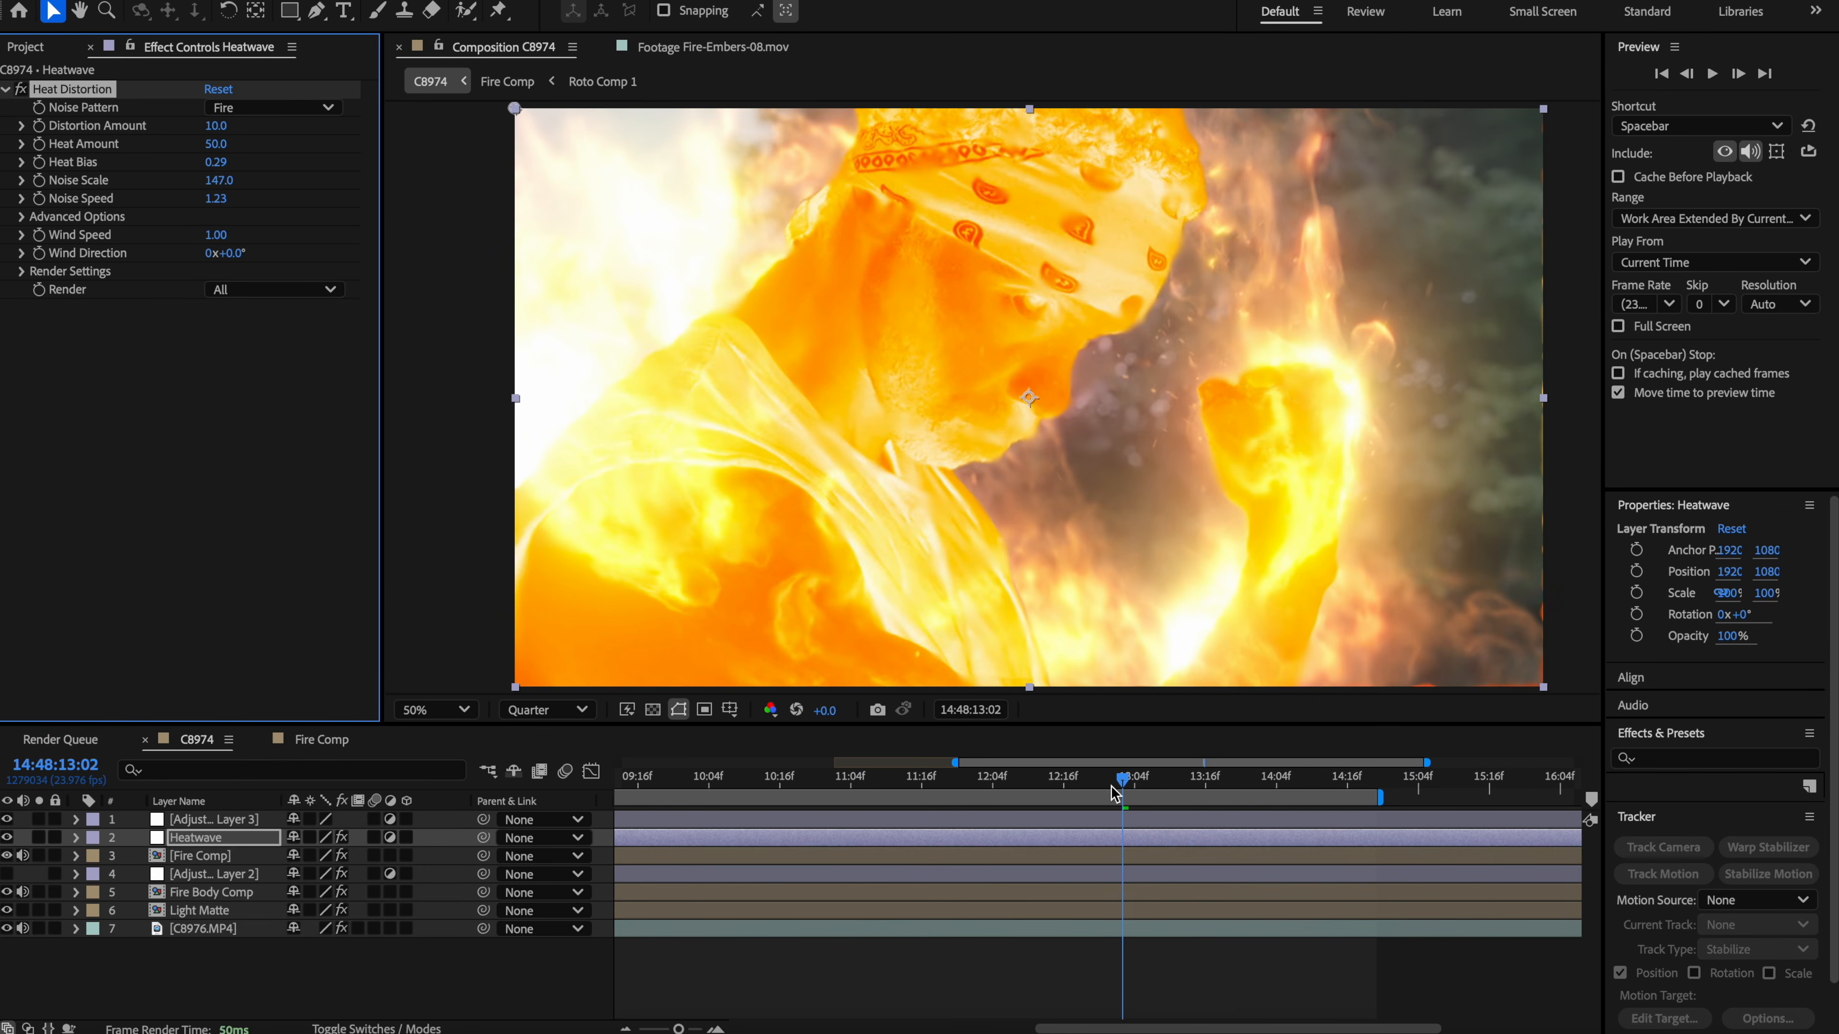
pyautogui.moveTo(1109, 779); pyautogui.dragTo(1202, 766)
pyautogui.moveTo(216, 162); pyautogui.dragTo(235, 160)
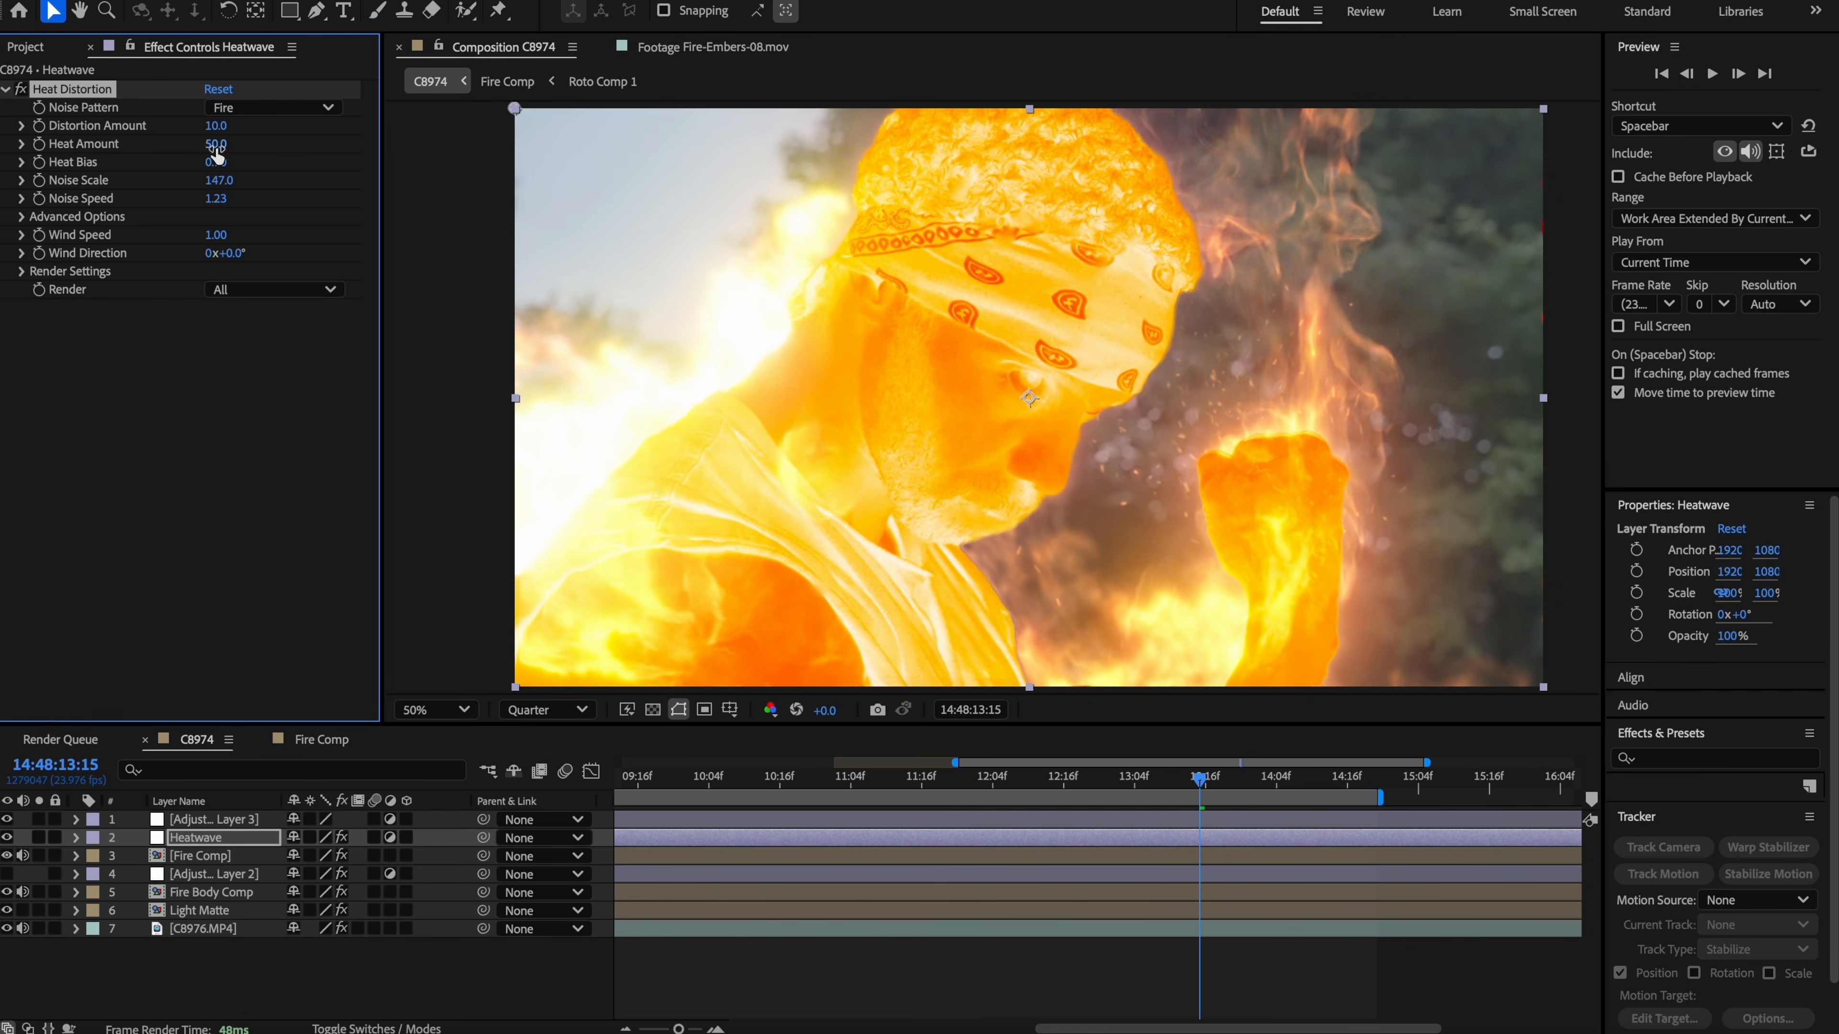
# Step: Fine-tune the Distortion Amount of the Heatwave layer's Heat Distortion and preview the motion at several points of the clip
pyautogui.moveTo(1097, 783); pyautogui.dragTo(1159, 762)
pyautogui.moveTo(216, 126); pyautogui.dragTo(232, 128)
pyautogui.moveTo(1044, 783); pyautogui.dragTo(1230, 782)
pyautogui.moveTo(216, 126); pyautogui.dragTo(206, 126)
pyautogui.moveTo(1229, 783); pyautogui.dragTo(1051, 799)
pyautogui.press('space')
pyautogui.press('space')
pyautogui.moveTo(1042, 783); pyautogui.dragTo(1092, 798)
pyautogui.press('space')
pyautogui.moveTo(923, 784); pyautogui.dragTo(810, 789)
# Step: Apply CC Vector Blur to Adjustment Layer 3 with the Natural type and Fire Comp as its vector map
pyautogui.click(219, 824)
pyautogui.hotkey('ctrl', 'space')
pyautogui.write('vec')
pyautogui.press('Return')
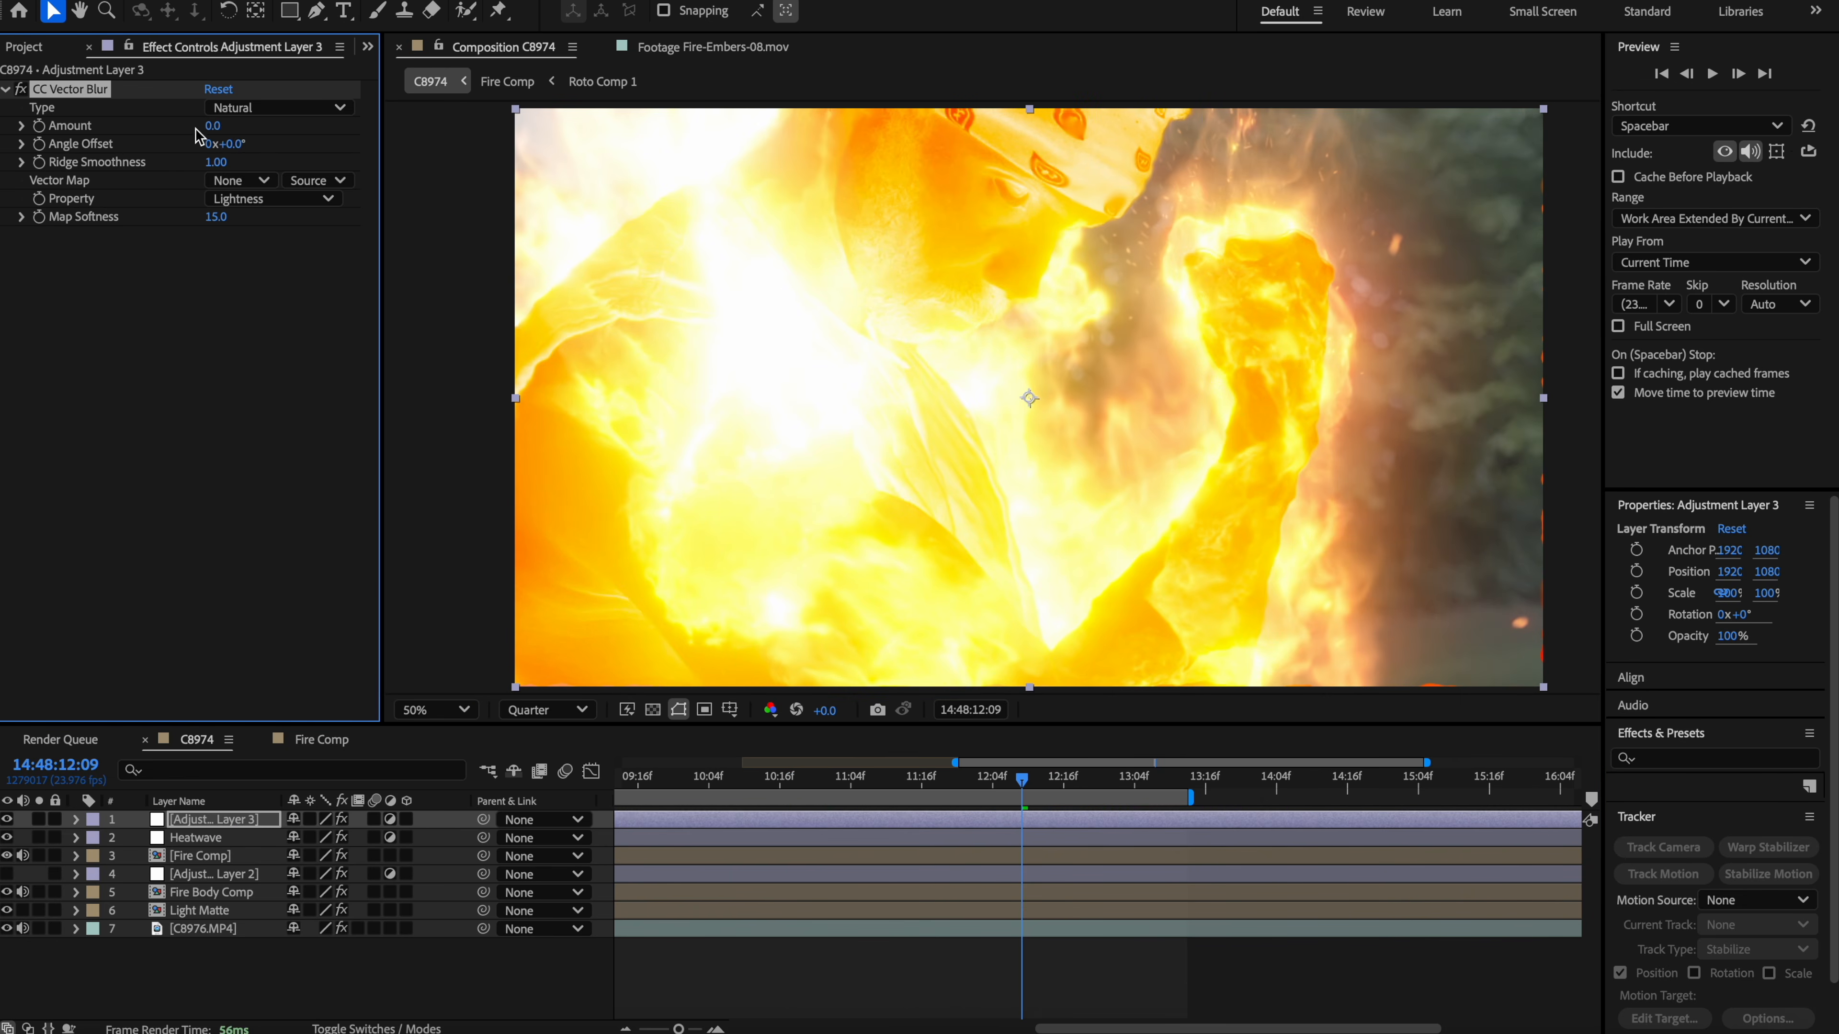
pyautogui.click(259, 108)
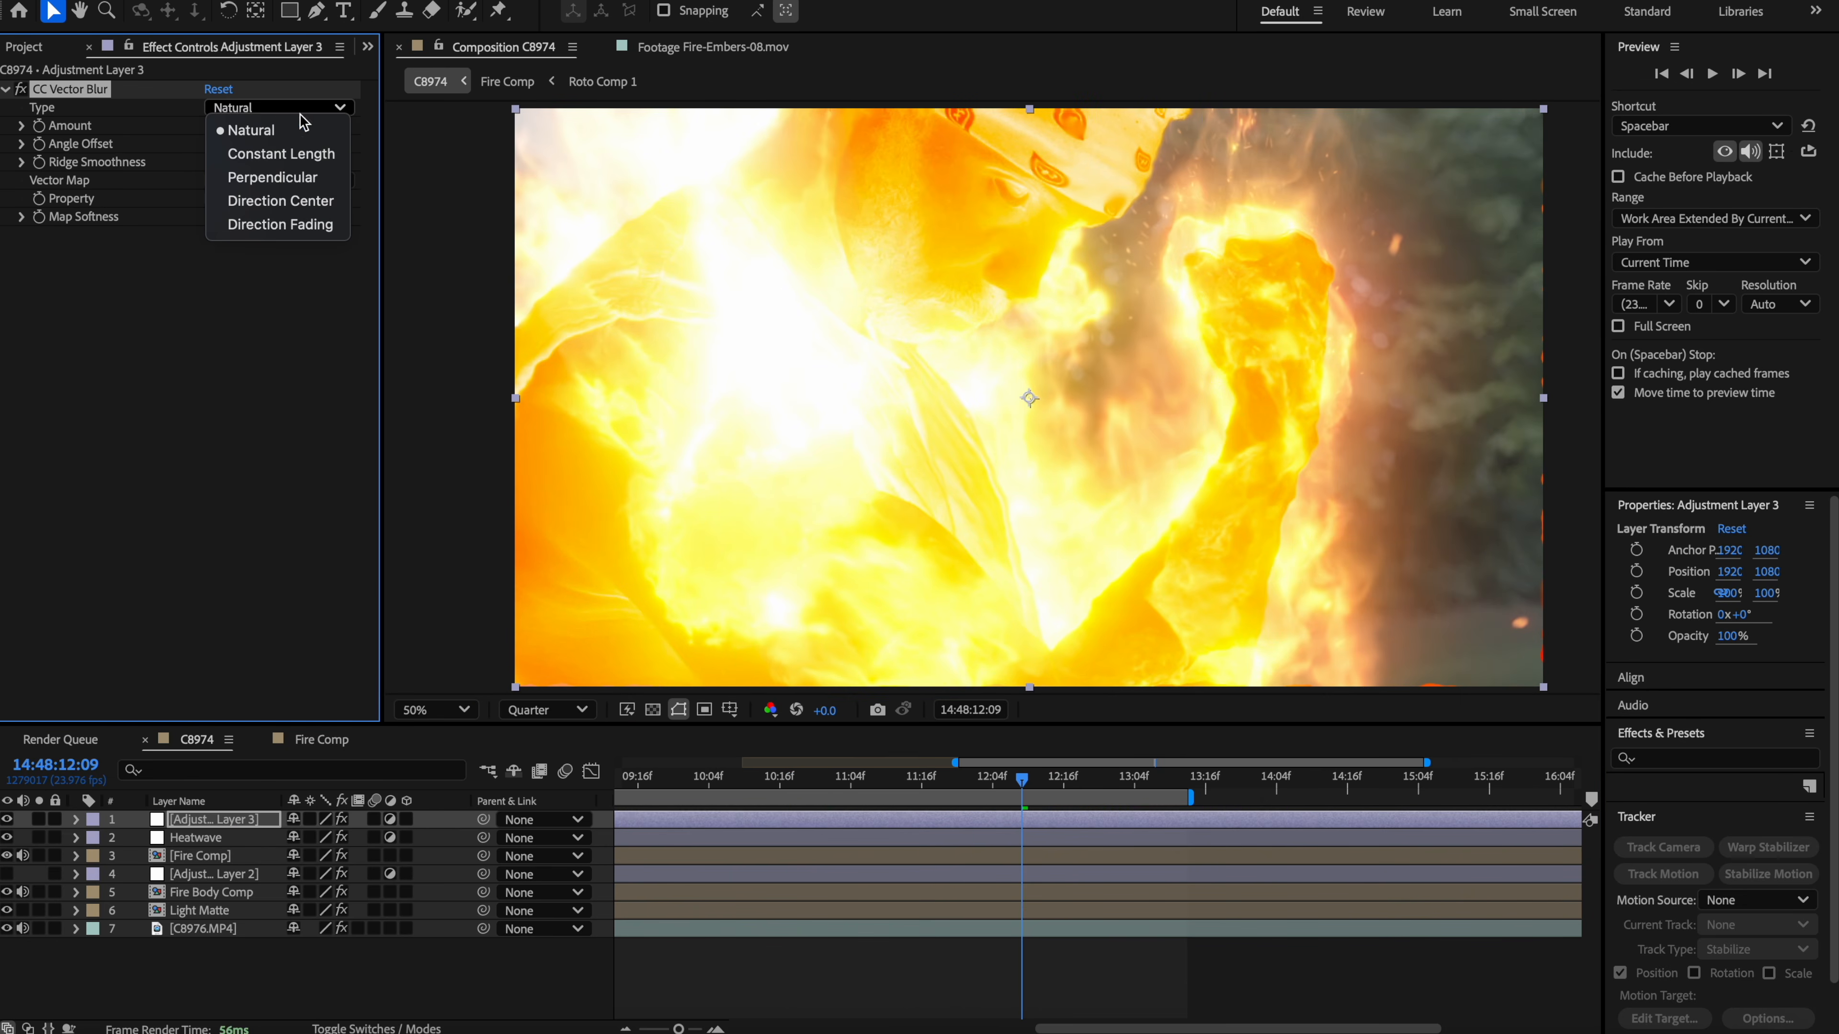
pyautogui.click(254, 130)
pyautogui.click(246, 187)
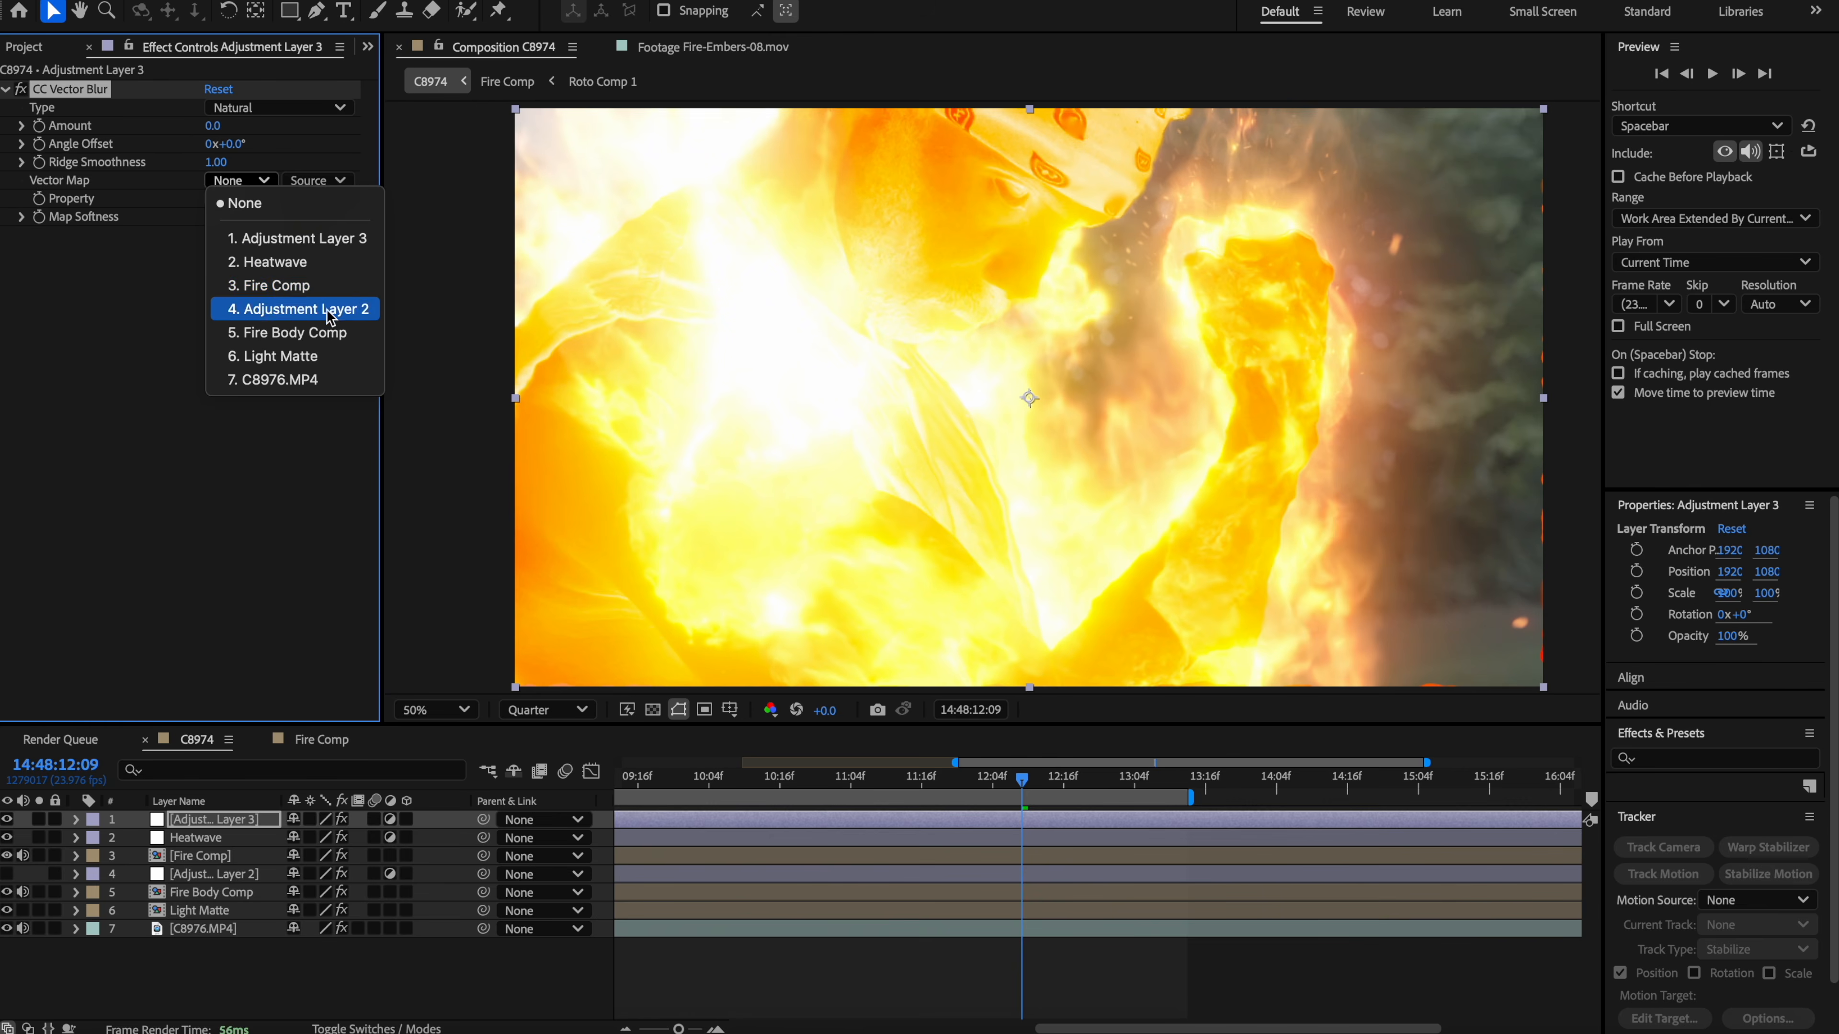
pyautogui.click(330, 285)
# Step: Set the CC Vector Blur Amount on Adjustment Layer 3 to 7 and play back the blurred fire
pyautogui.scroll(2, 1334, 381)
pyautogui.moveTo(213, 126)
pyautogui.mouseDown()
pyautogui.moveTo(234, 124)
pyautogui.moveTo(219, 128)
pyautogui.mouseUp()
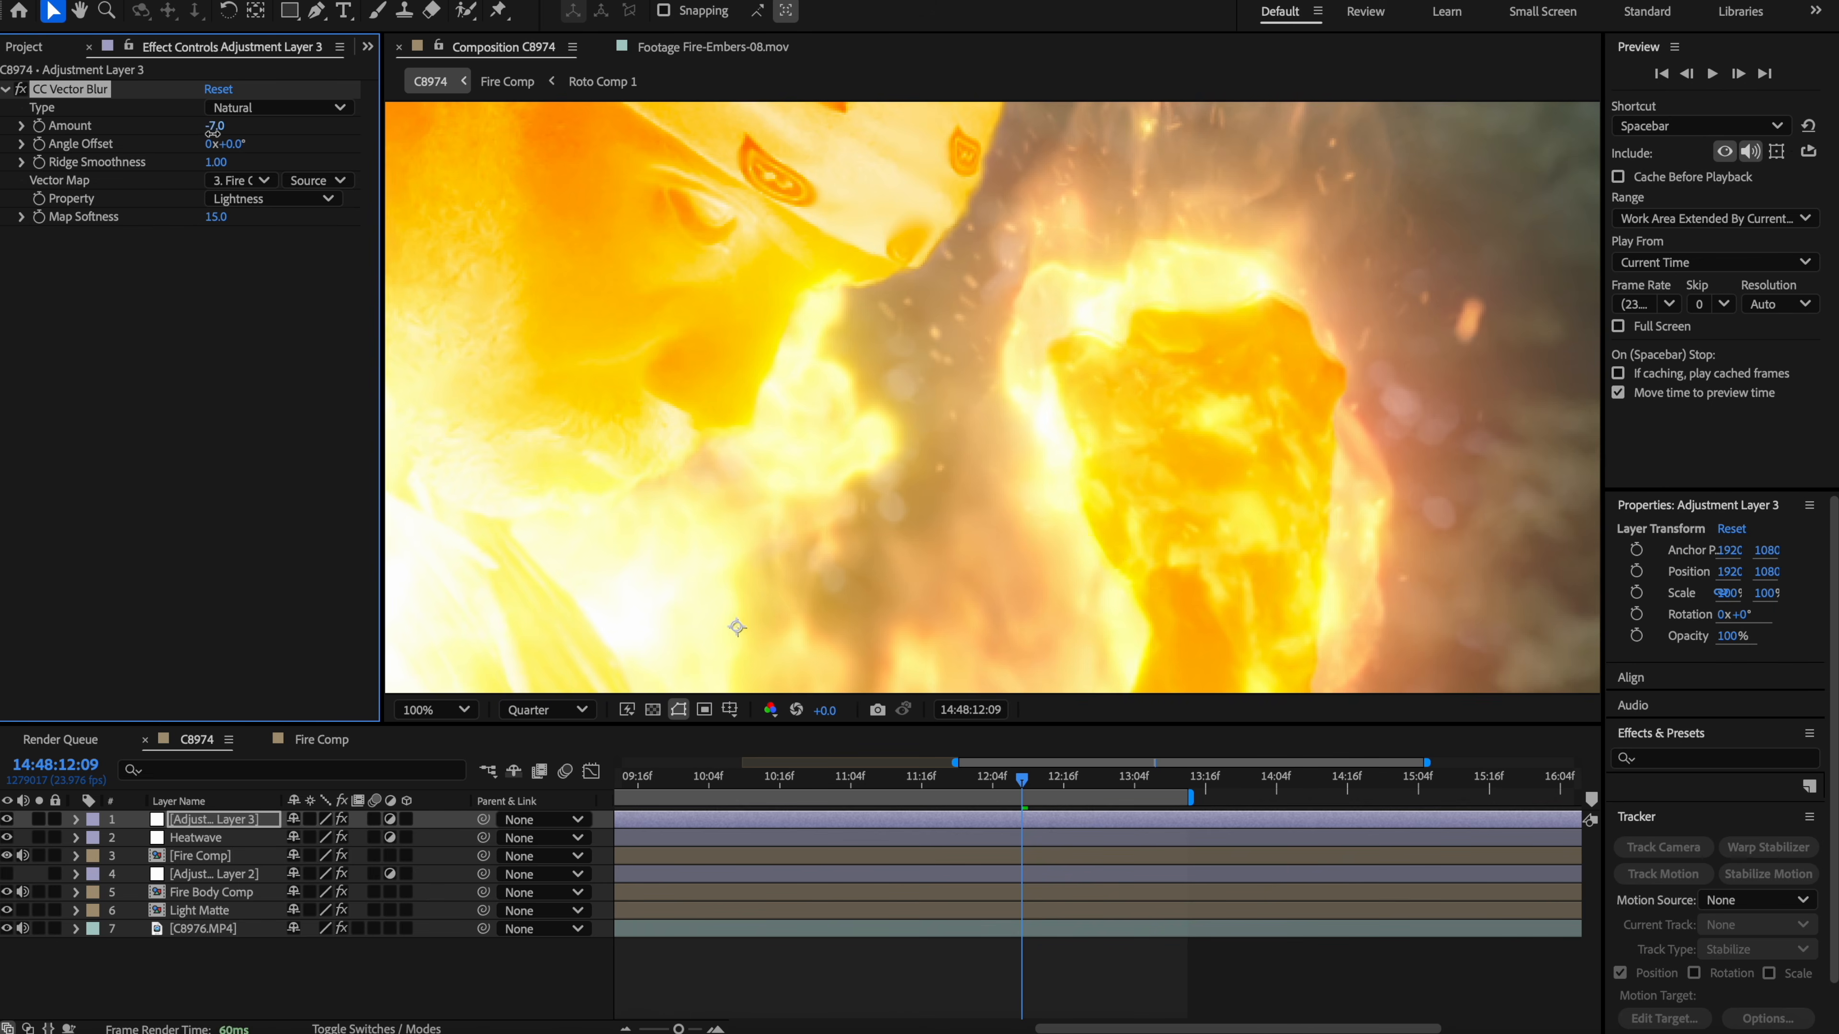
pyautogui.moveTo(229, 127); pyautogui.dragTo(216, 129)
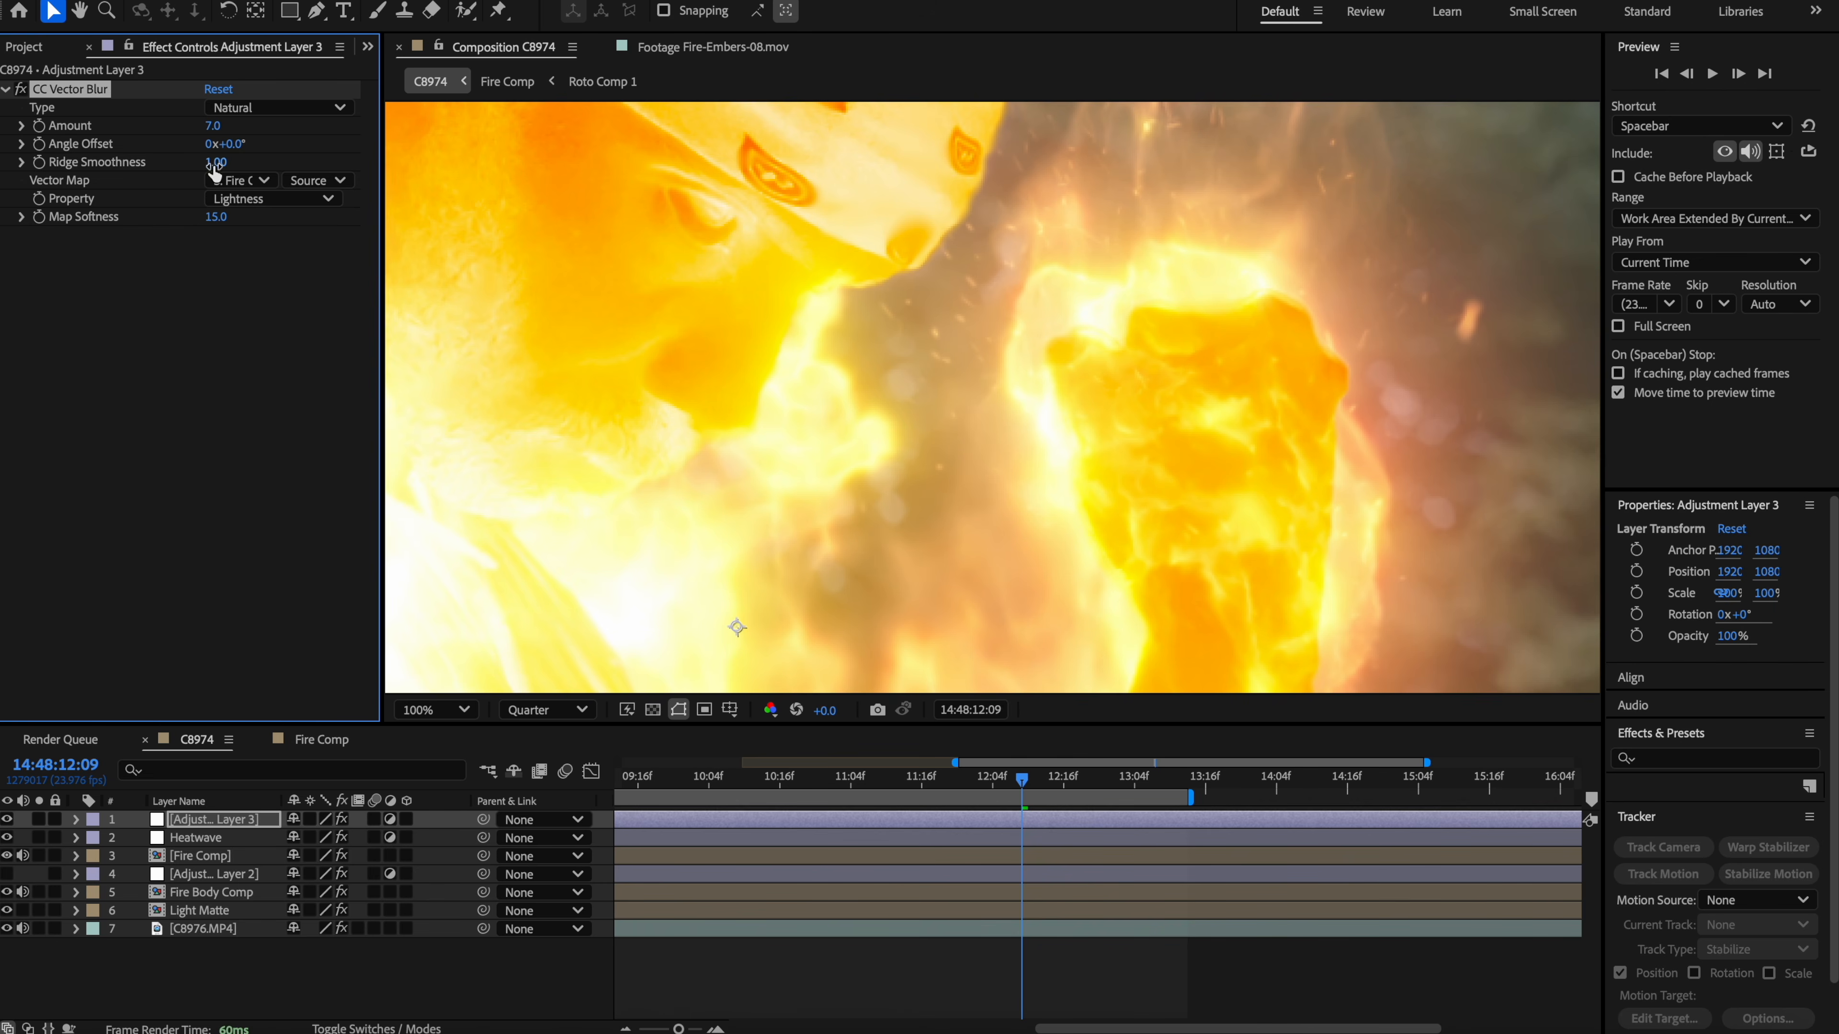
pyautogui.press(',')
pyautogui.moveTo(1021, 782); pyautogui.dragTo(880, 785)
pyautogui.press('space')
pyautogui.press('space')
pyautogui.press('`')
pyautogui.press('`')
pyautogui.click(805, 786)
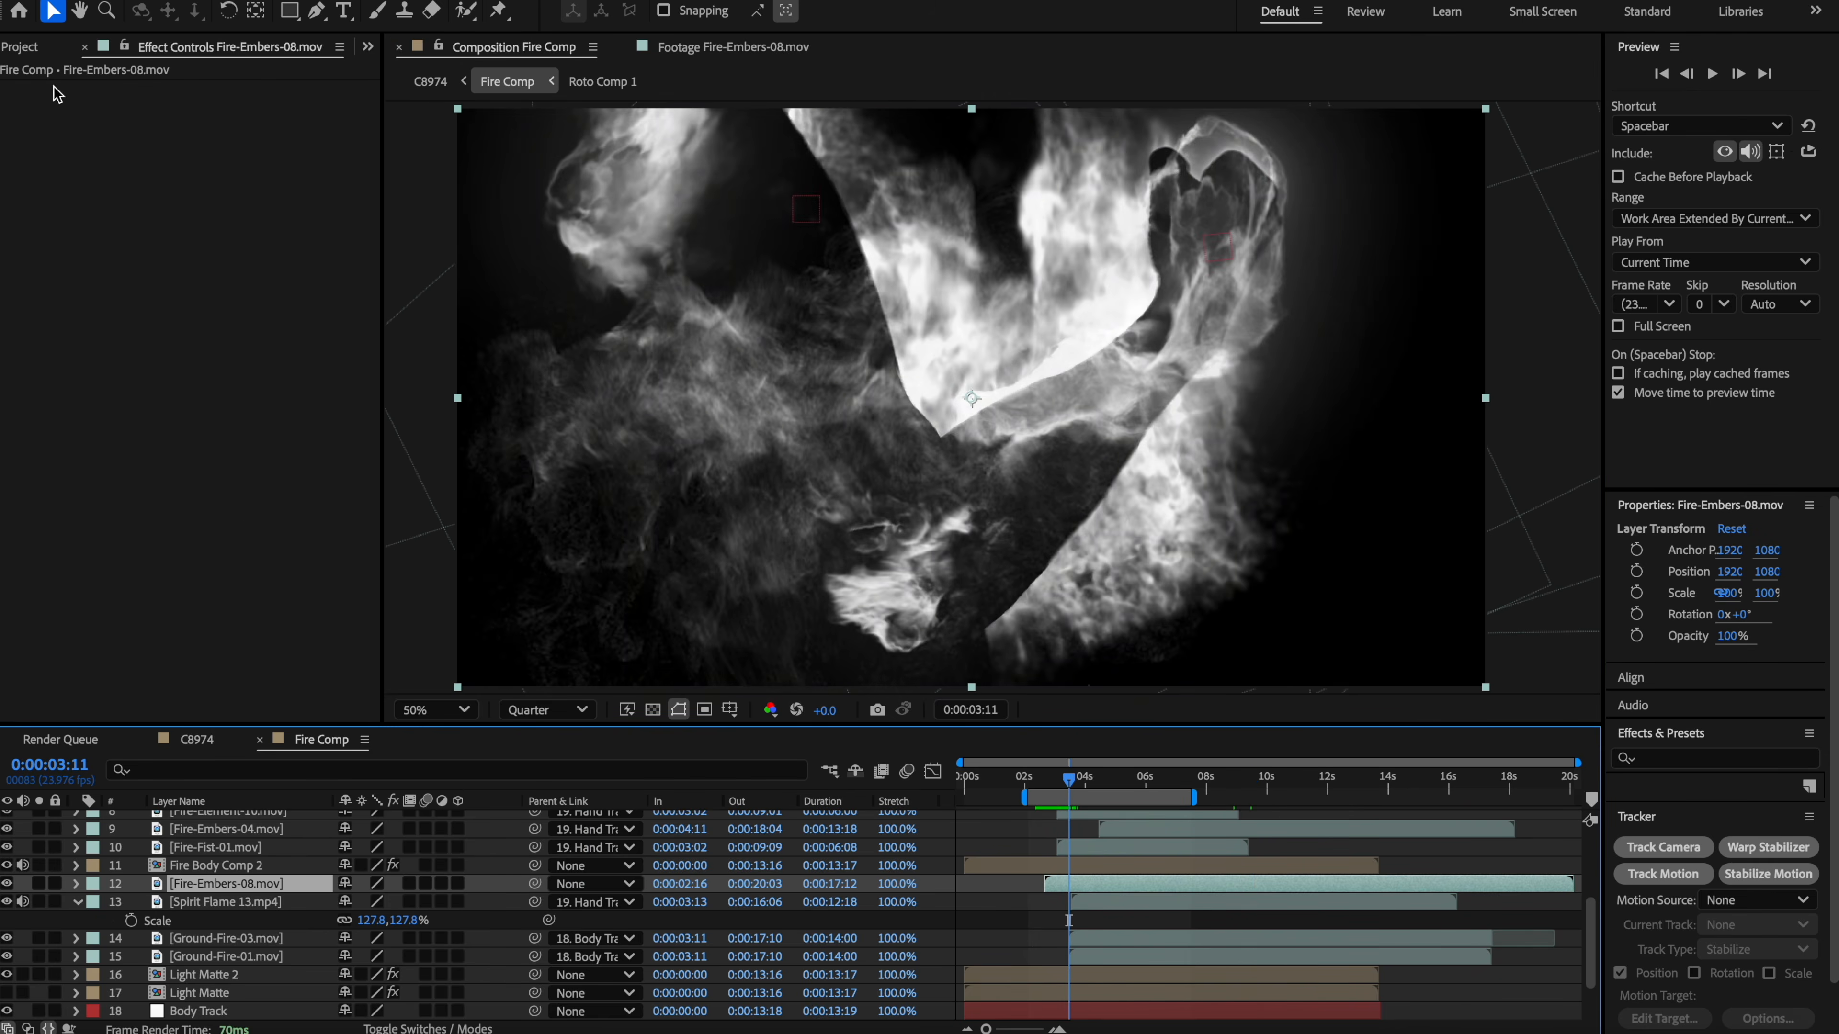
# Step: Add Energy Bomb 4.mp4 as the topmost layer of Fire Comp at 237% scale and change its blending mode
pyautogui.click(259, 906)
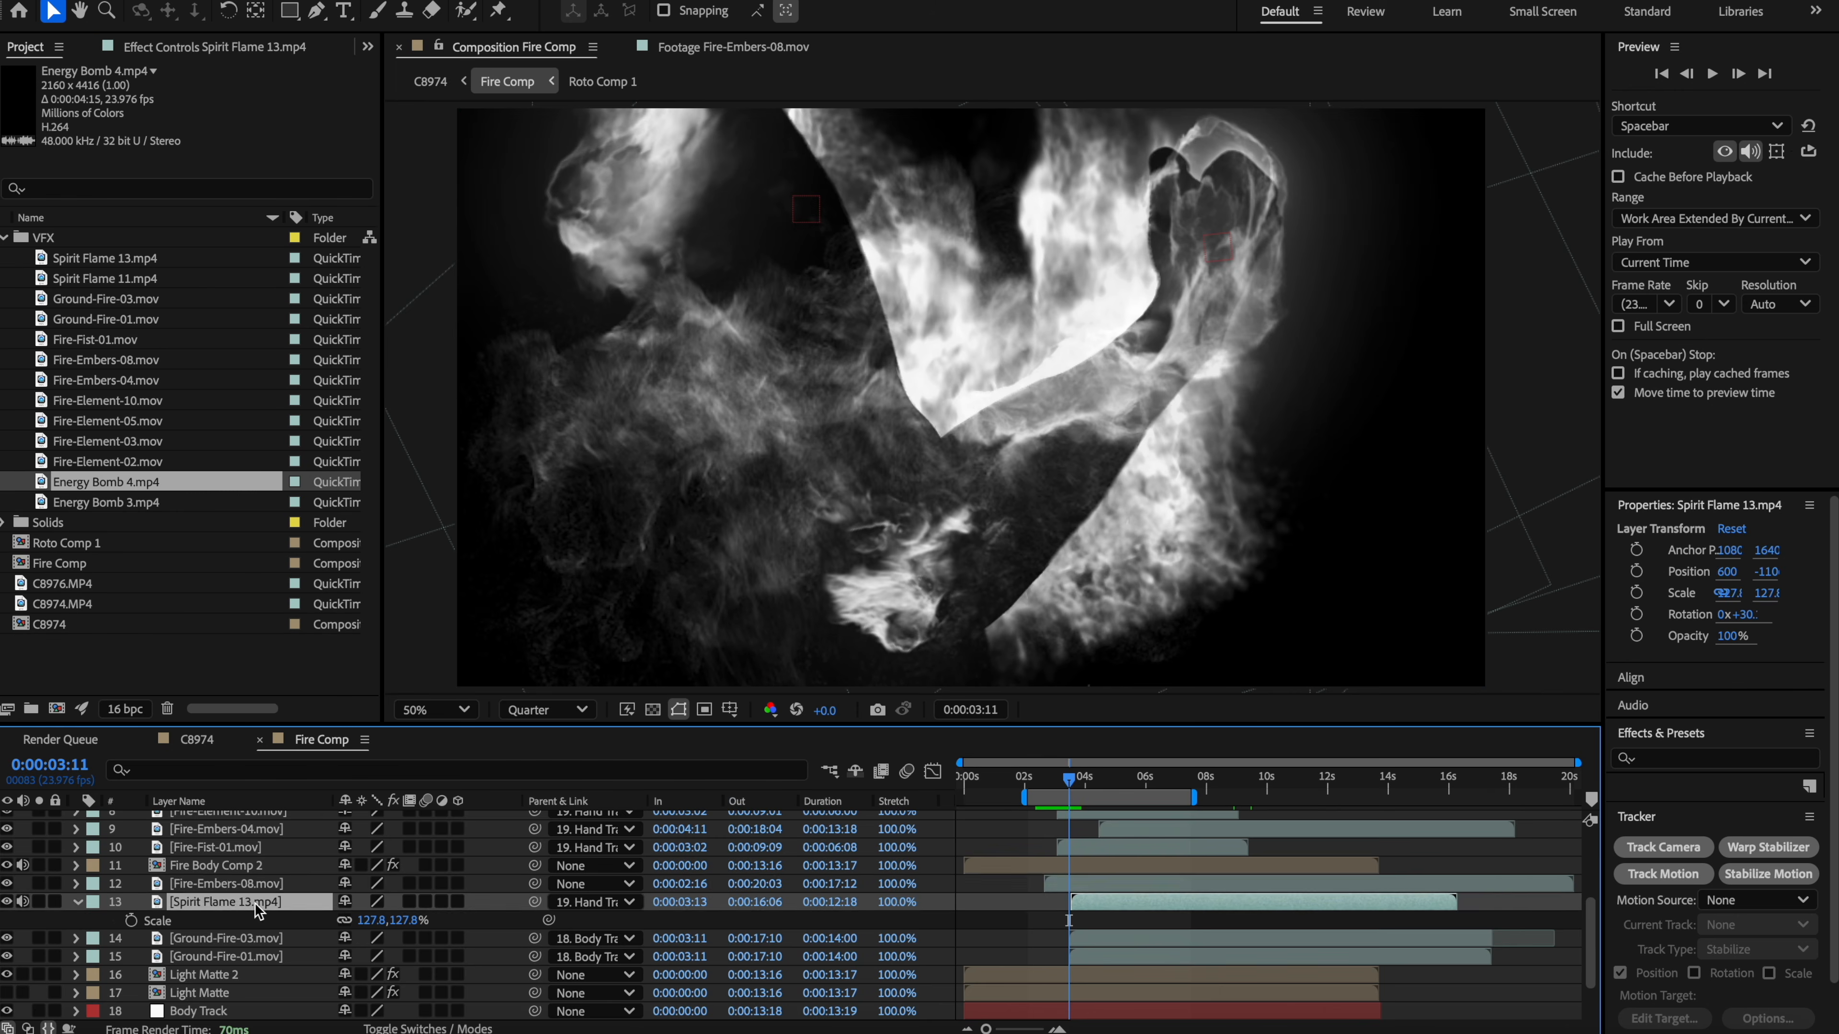
pyautogui.scroll(-3, 258, 911)
pyautogui.click(1131, 989)
pyautogui.click(1122, 830)
pyautogui.moveTo(105, 482); pyautogui.dragTo(815, 490)
pyautogui.rightClick(717, 507)
pyautogui.moveTo(780, 624)
pyautogui.click(988, 349)
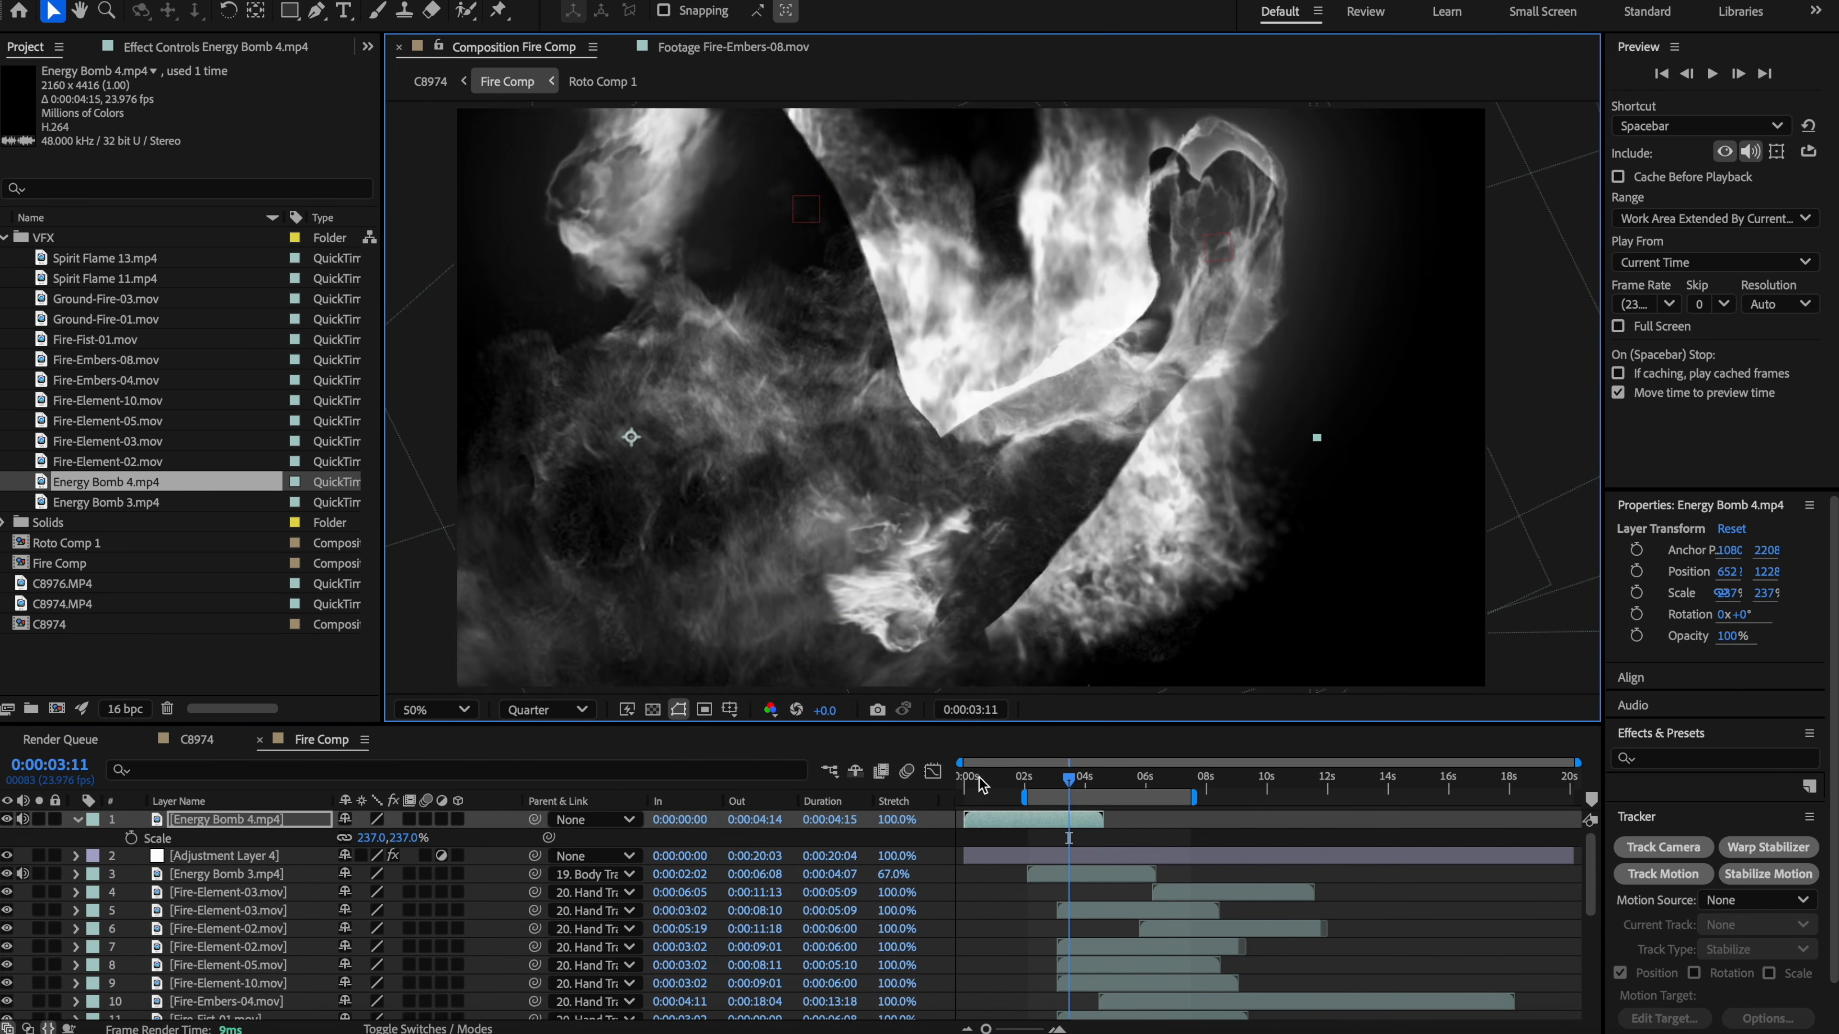
# Step: Start the Energy Bomb 4 layer at 0:00:02:04 and parent it to Body Track
pyautogui.moveTo(1071, 779)
pyautogui.mouseDown()
pyautogui.moveTo(1087, 779)
pyautogui.moveTo(1043, 779)
pyautogui.moveTo(1061, 783)
pyautogui.mouseUp()
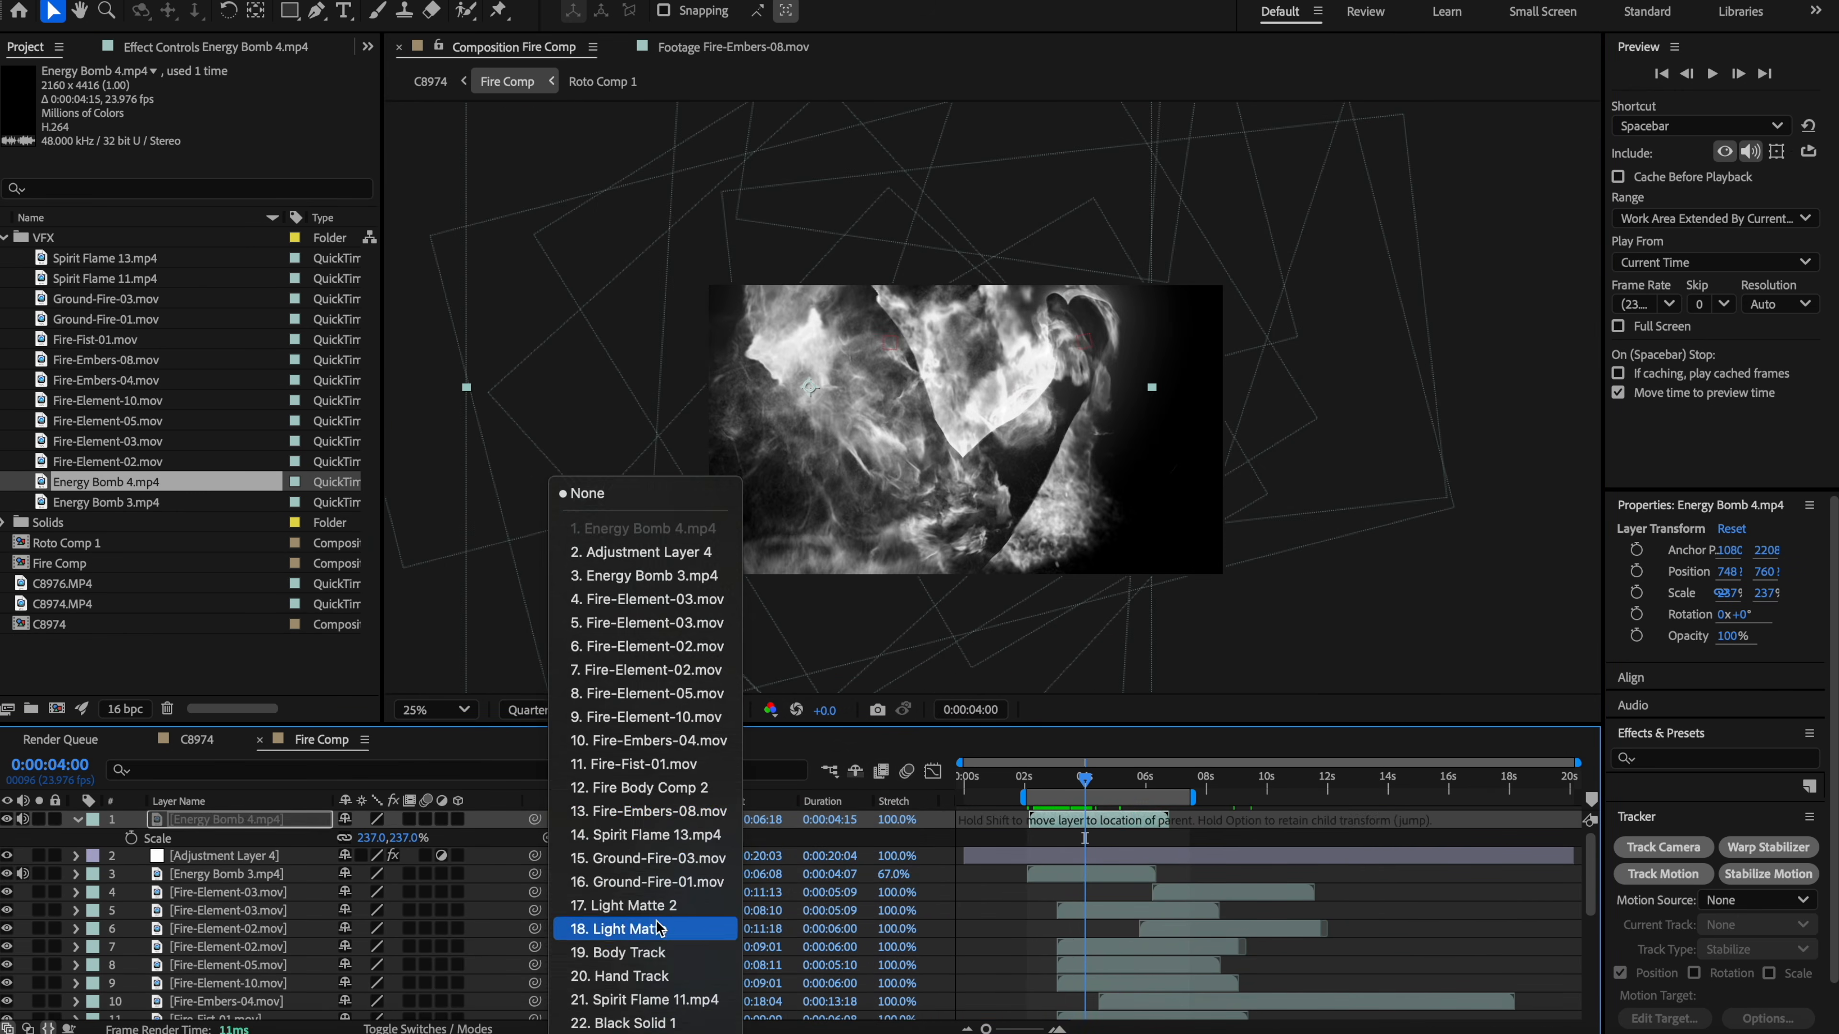
pyautogui.click(615, 928)
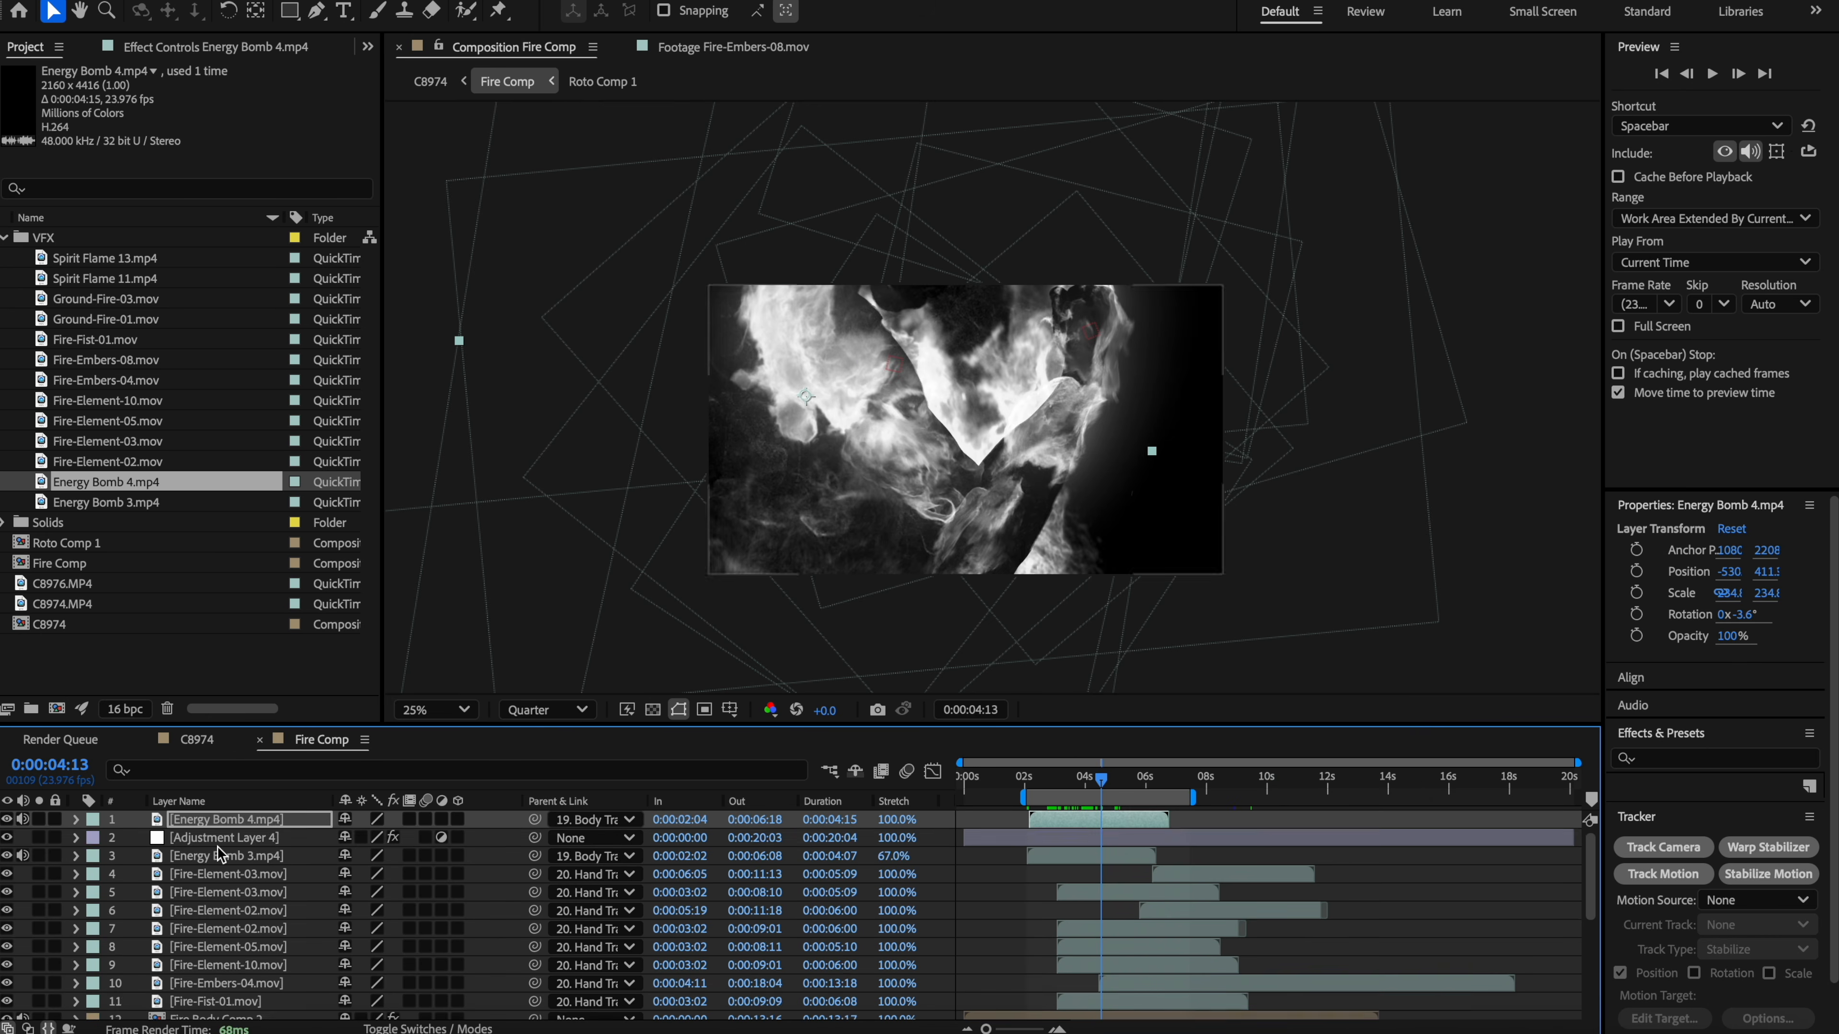
pyautogui.click(221, 854)
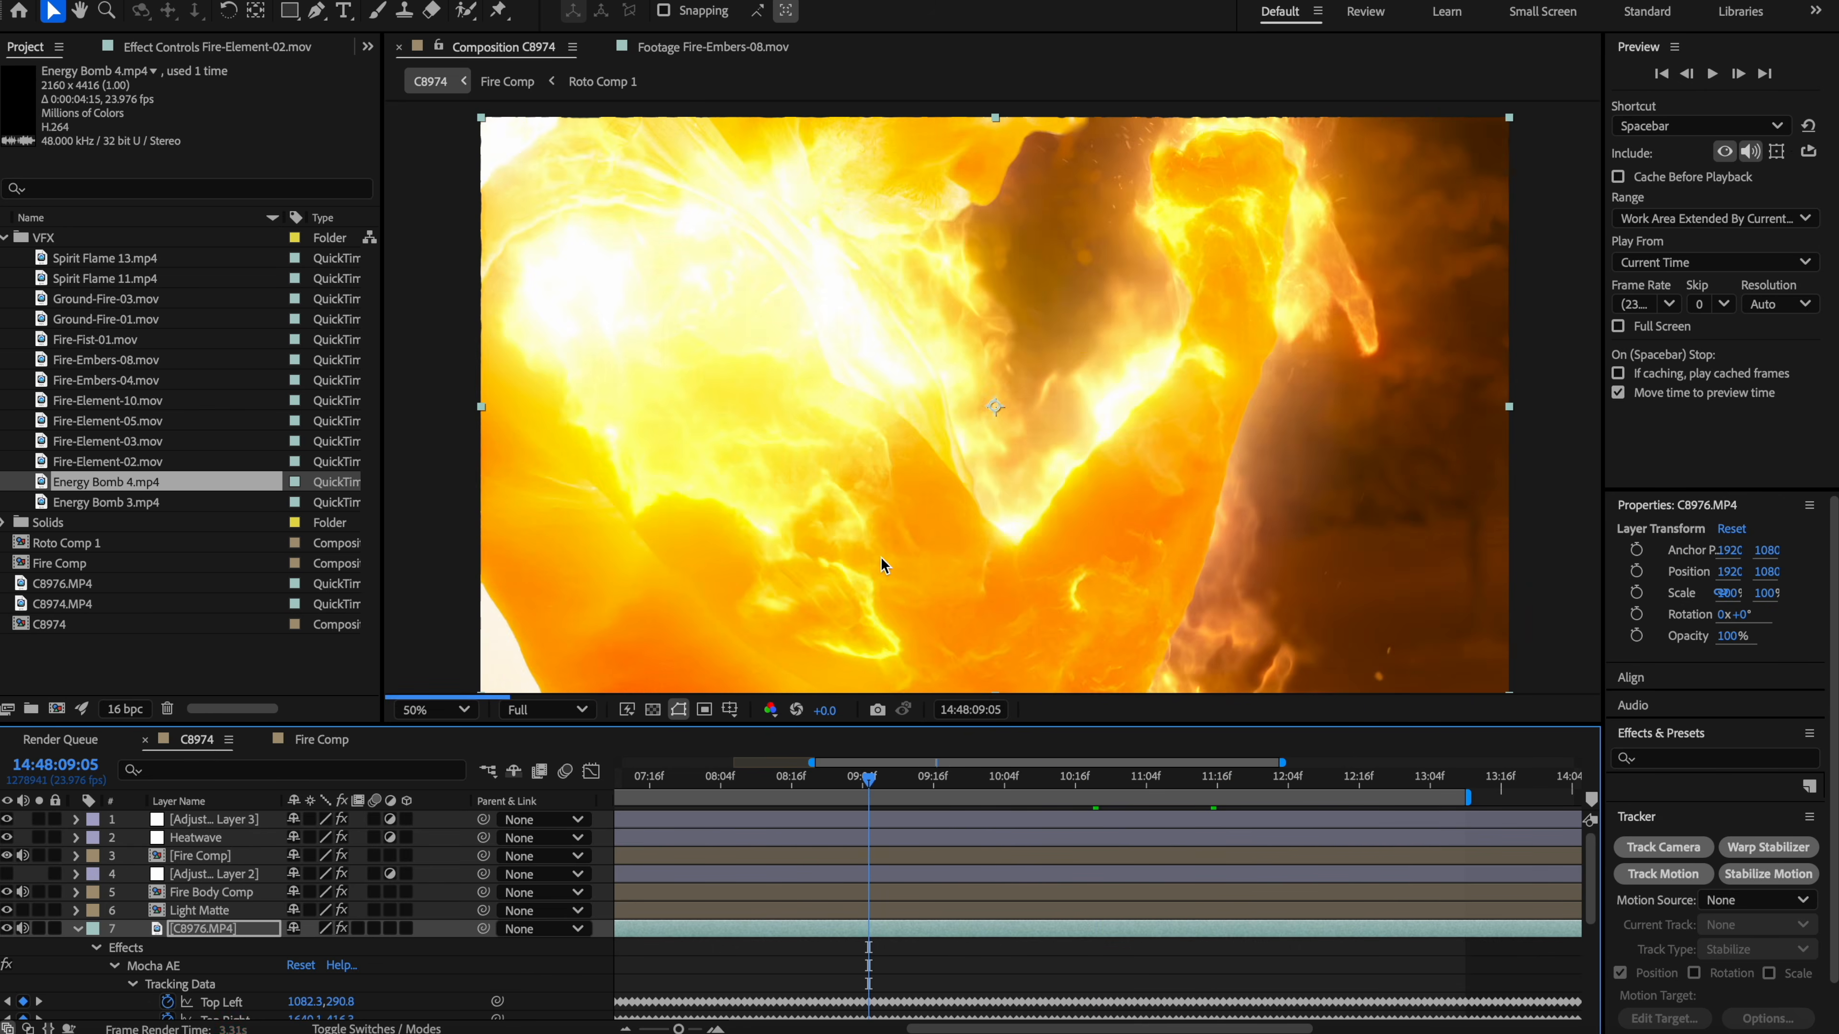
# Step: Preview clips in the VFX library, import Close Up Ember Particles 8.mp4 and place it in Fire Comp
pyautogui.scroll(-15, 809, 343)
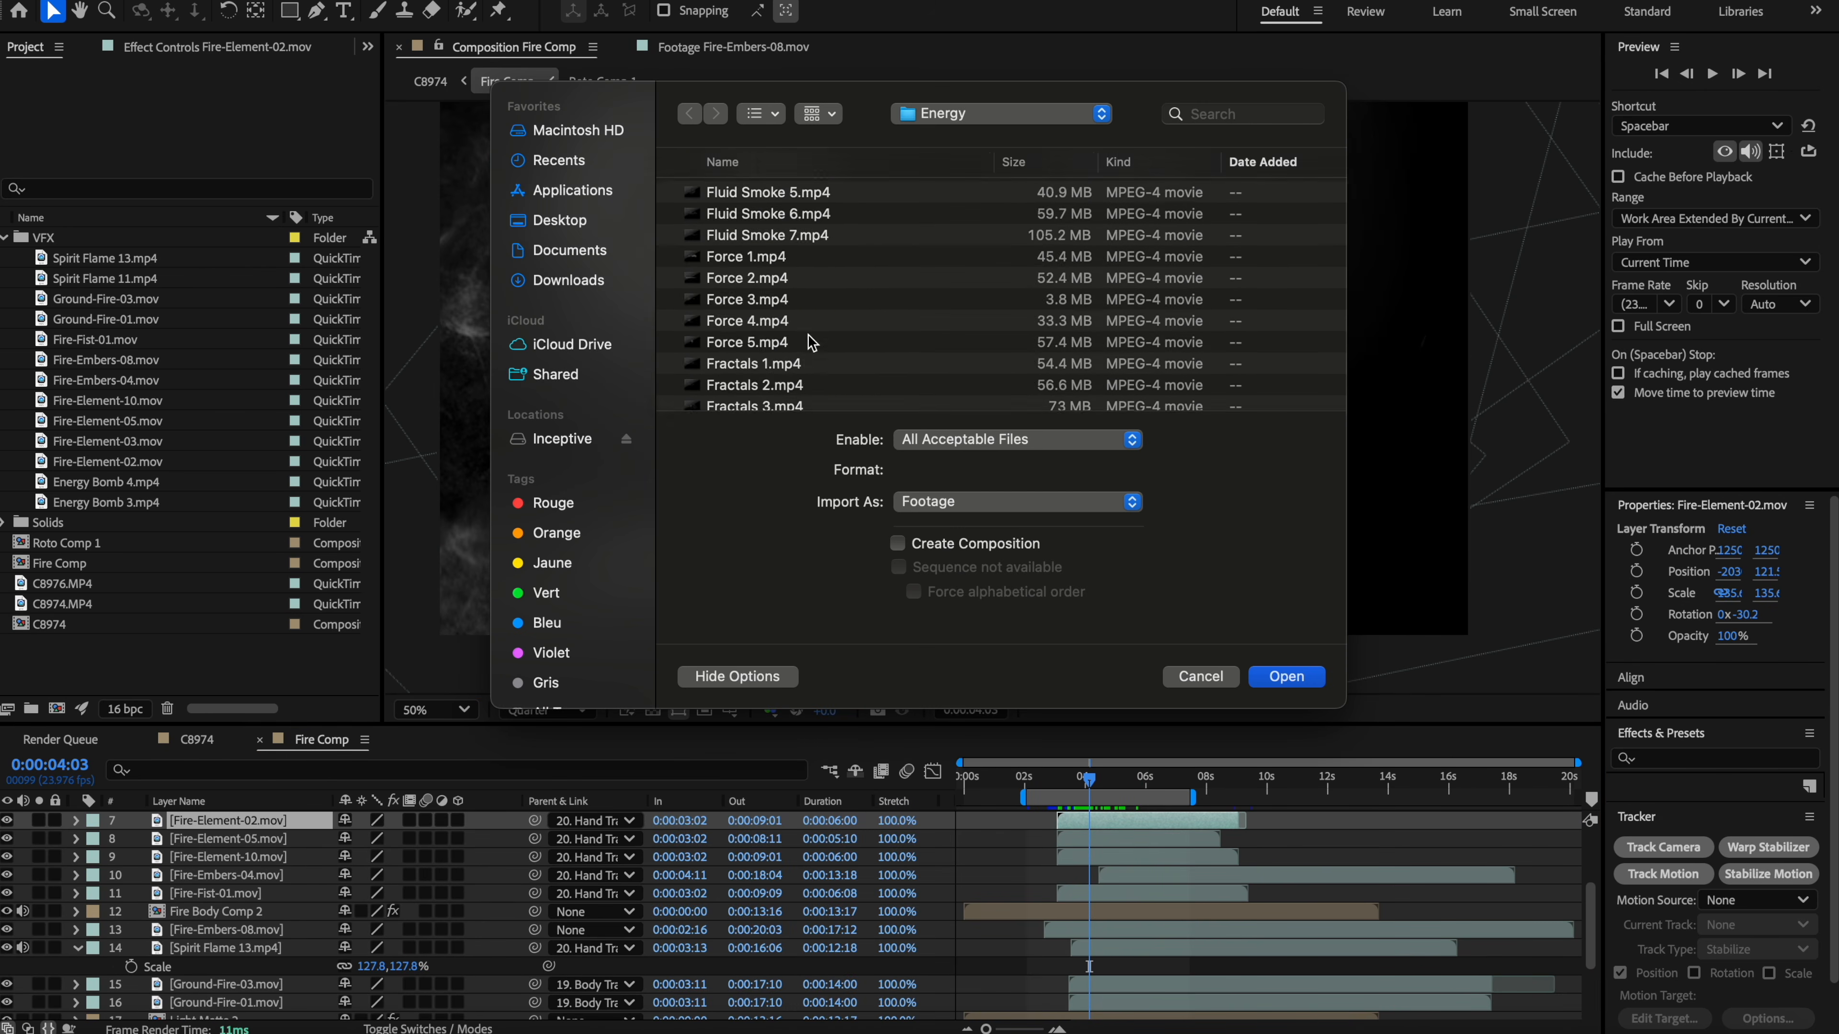
pyautogui.click(804, 292)
pyautogui.press('space')
pyautogui.press('space')
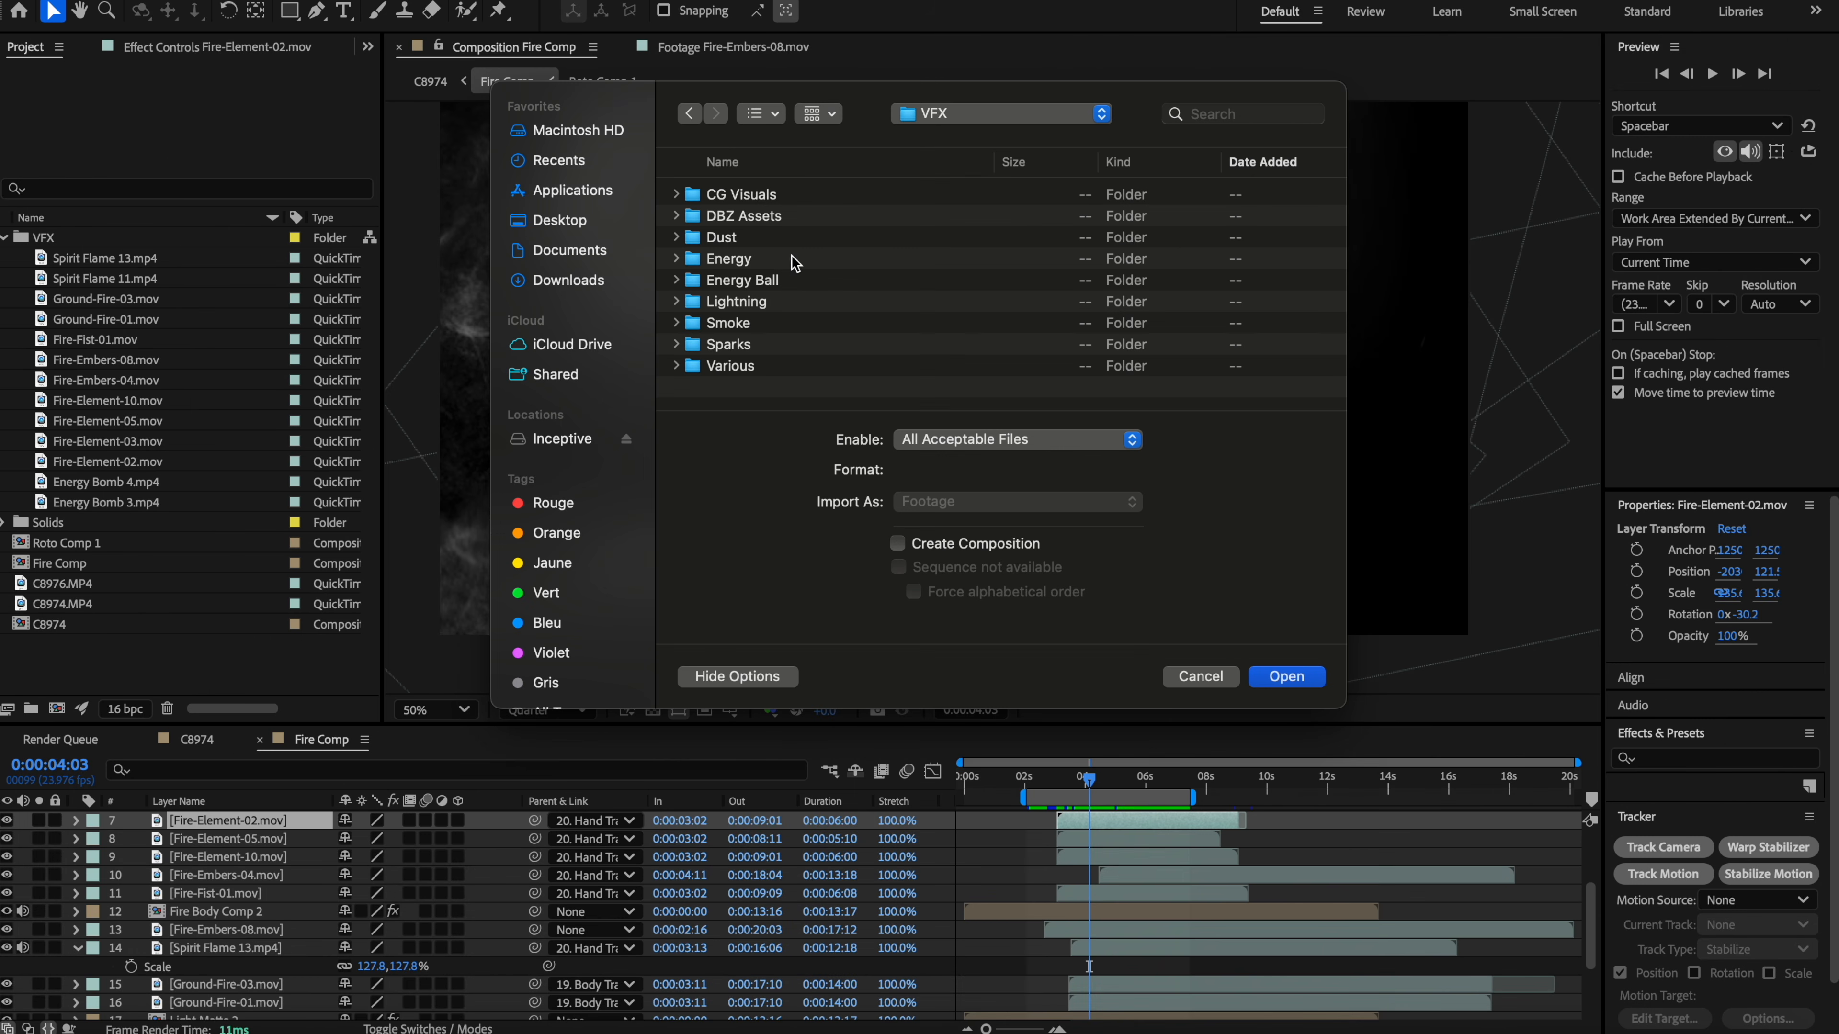
pyautogui.click(794, 262)
pyautogui.press('space')
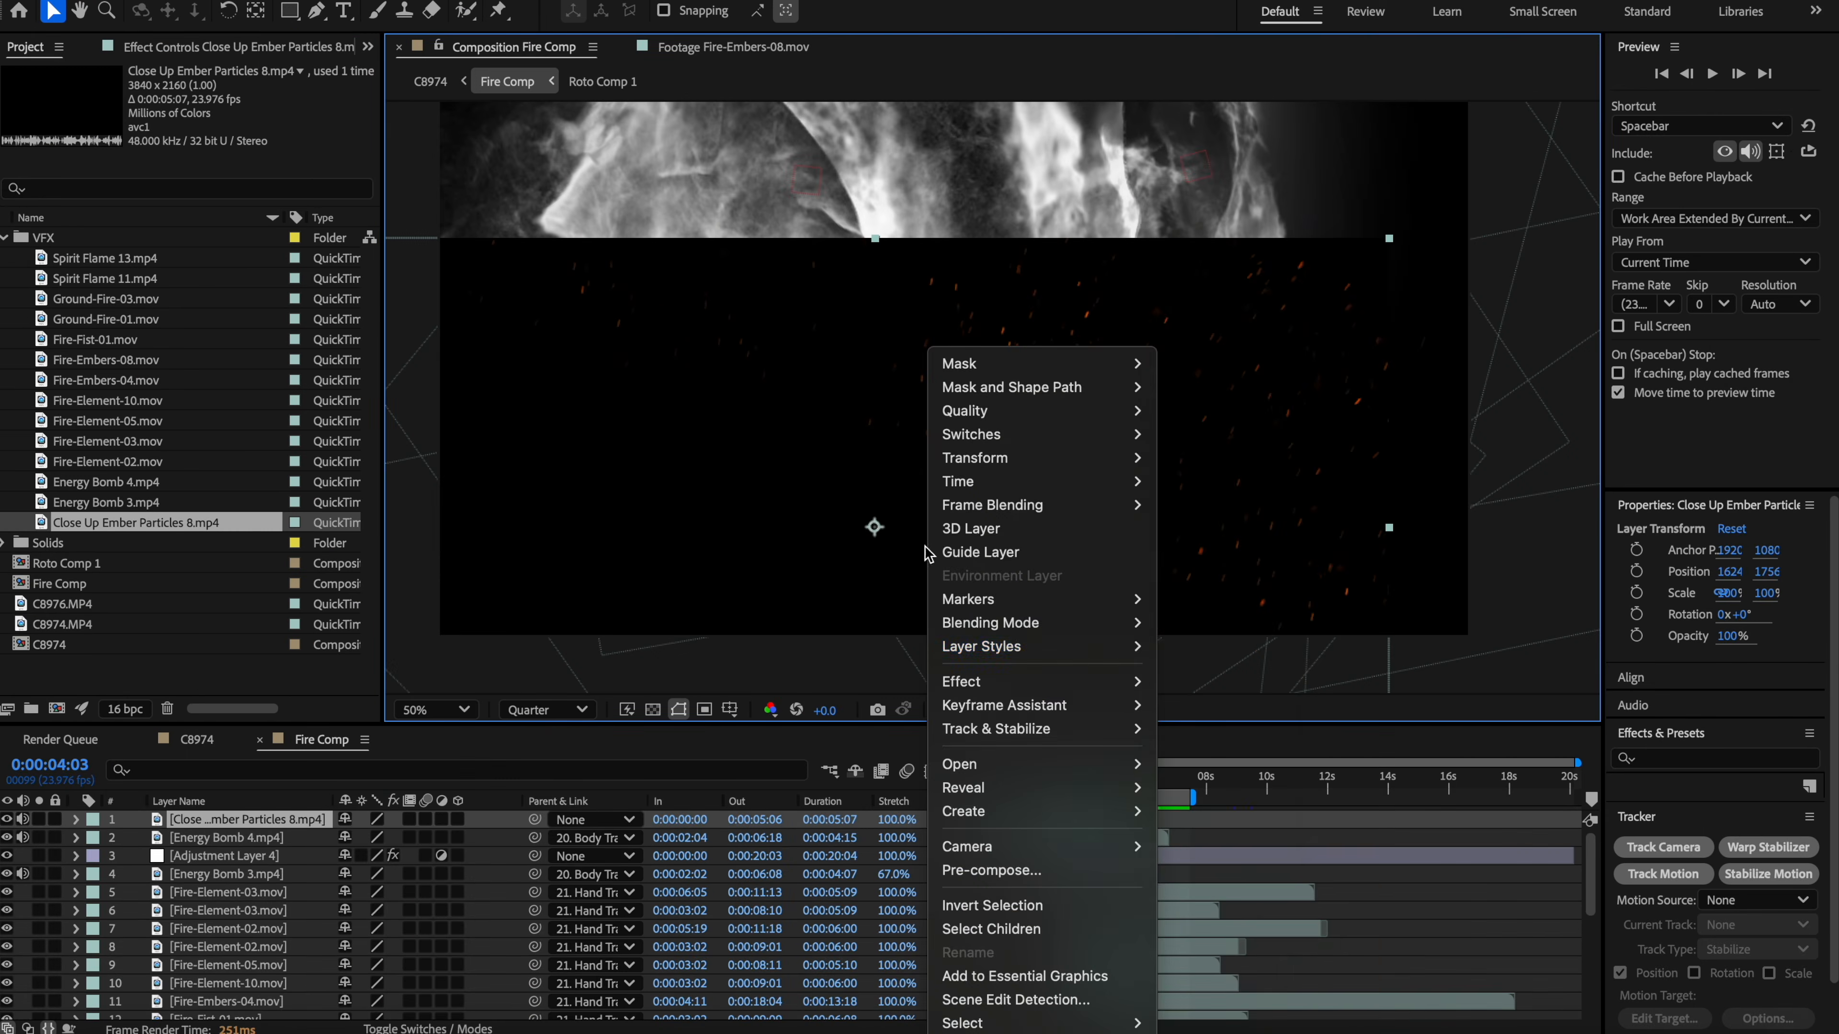
# Step: Import Embers 1.mp4, add it to Fire Comp over the upper body and start the layer at 0:00:02:08
pyautogui.press('space')
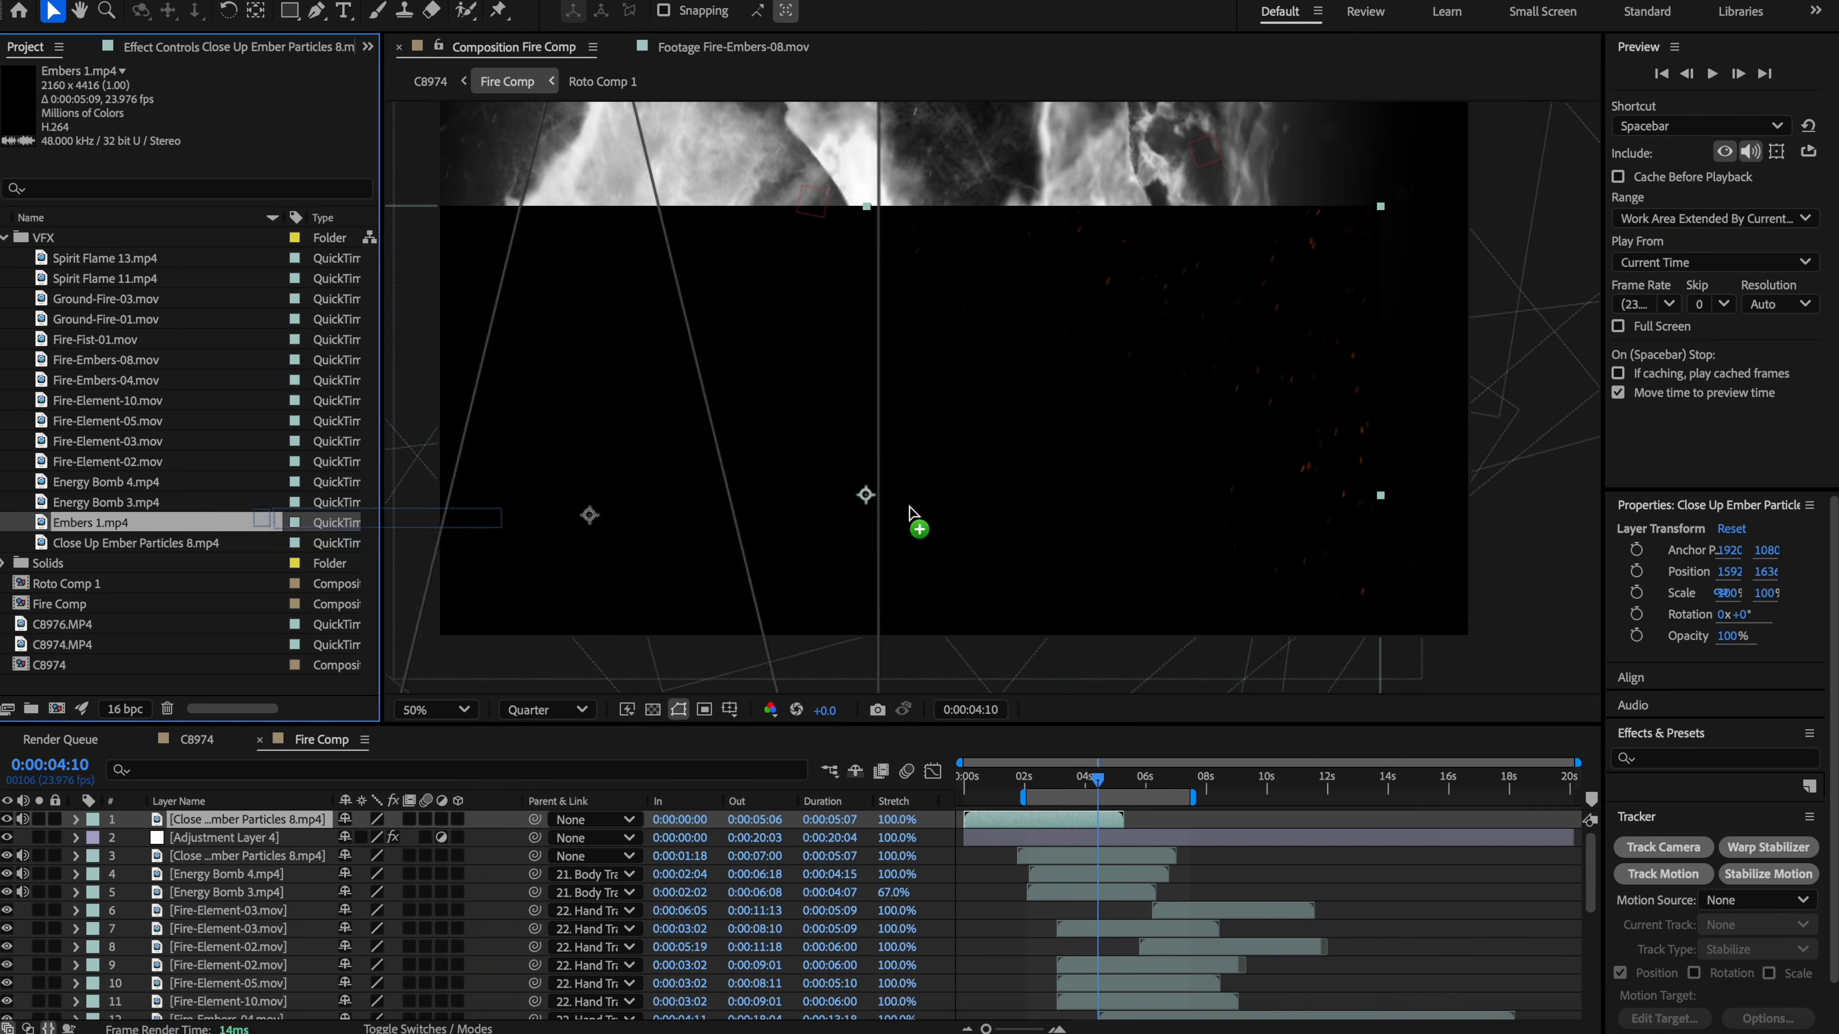
pyautogui.rightClick(866, 493)
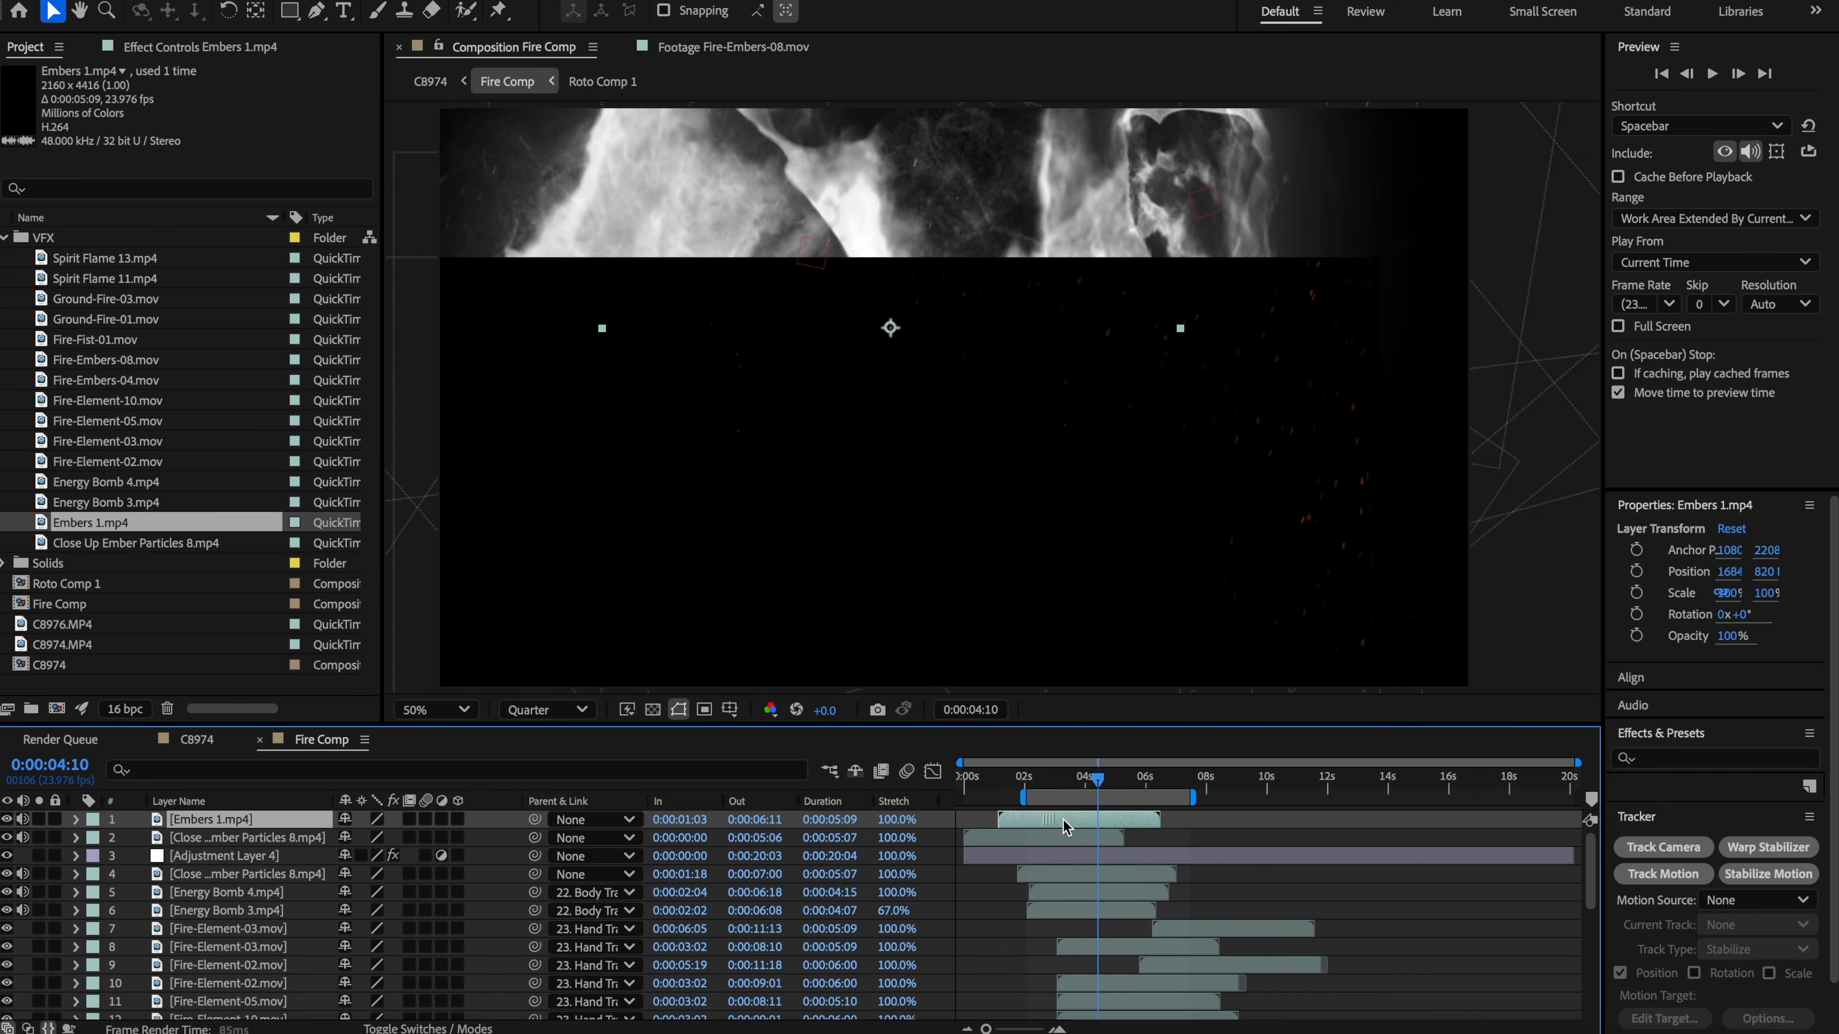
pyautogui.moveTo(1065, 825); pyautogui.dragTo(1102, 825)
pyautogui.moveTo(1098, 782)
pyautogui.mouseDown()
pyautogui.moveTo(1035, 787)
pyautogui.moveTo(1088, 785)
pyautogui.mouseUp()
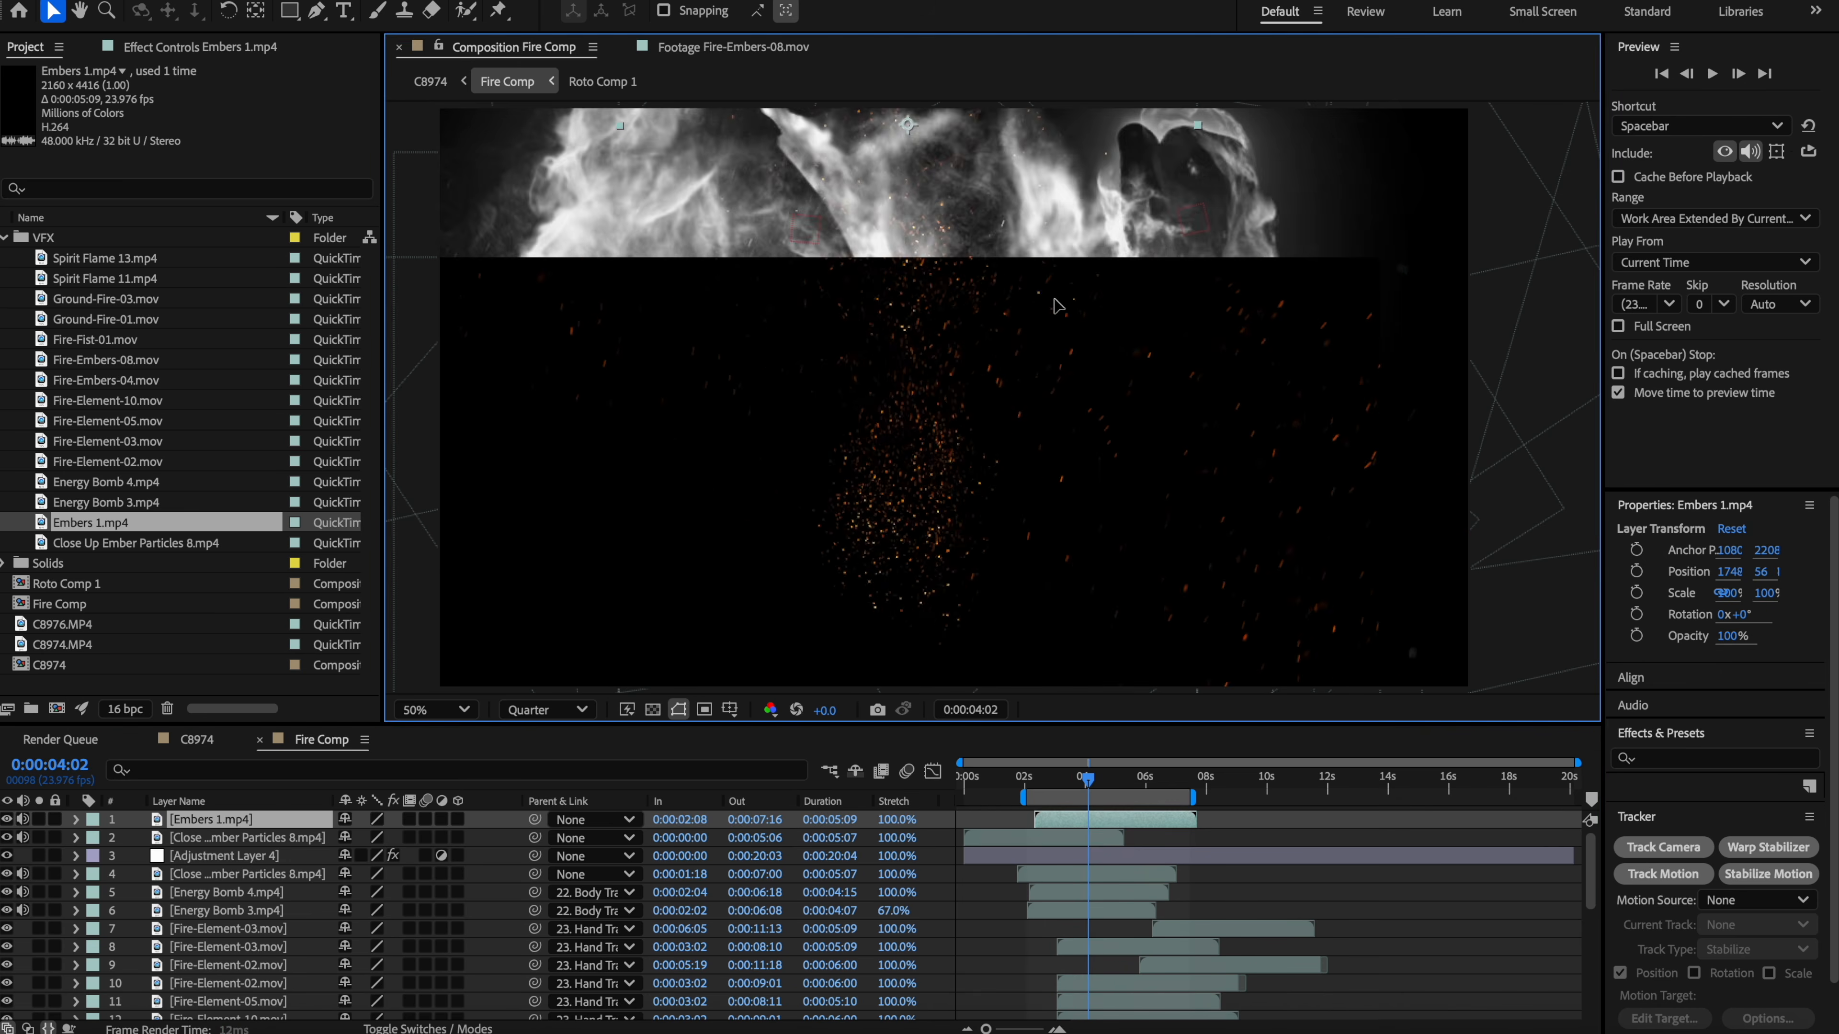
# Step: Scale the Close Up Ember Particles 8 copy to 146%, start it at 0:00:01:20 and place both ember layers below Adjustment Layer 4
pyautogui.click(1057, 838)
pyautogui.moveTo(1103, 511); pyautogui.dragTo(1145, 369)
pyautogui.press('s')
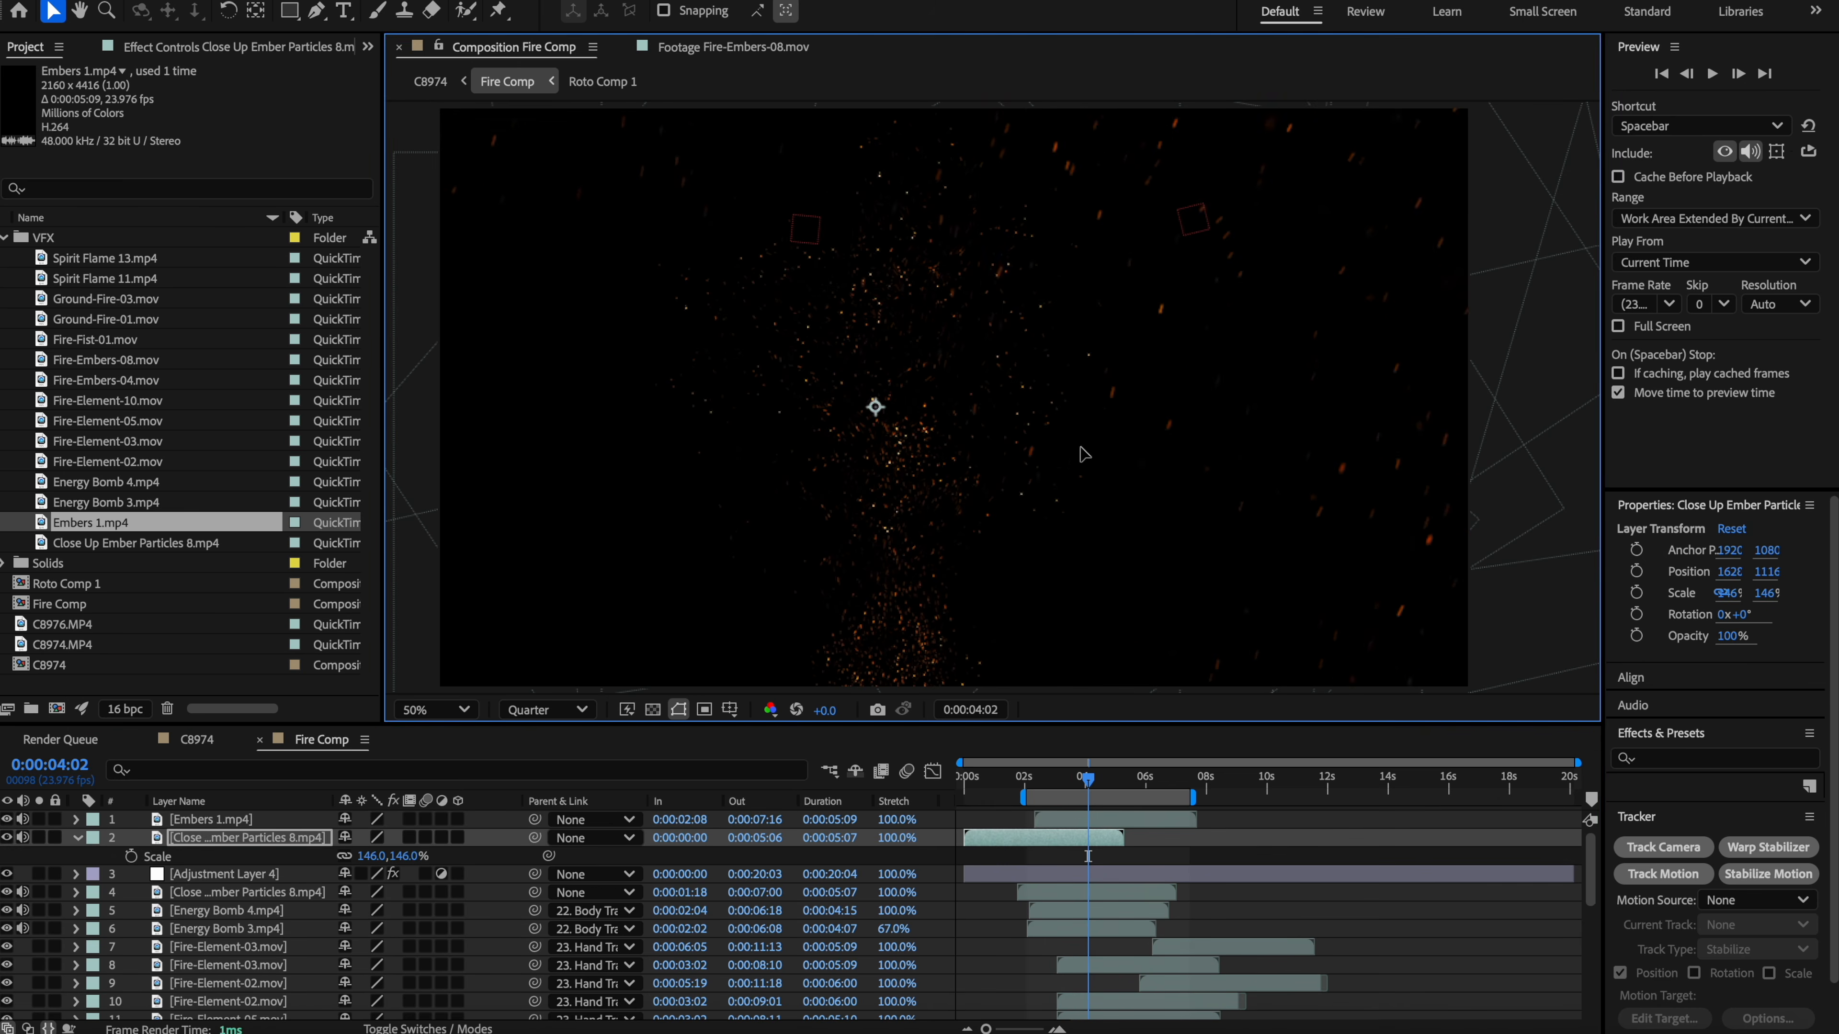
pyautogui.rightClick(226, 838)
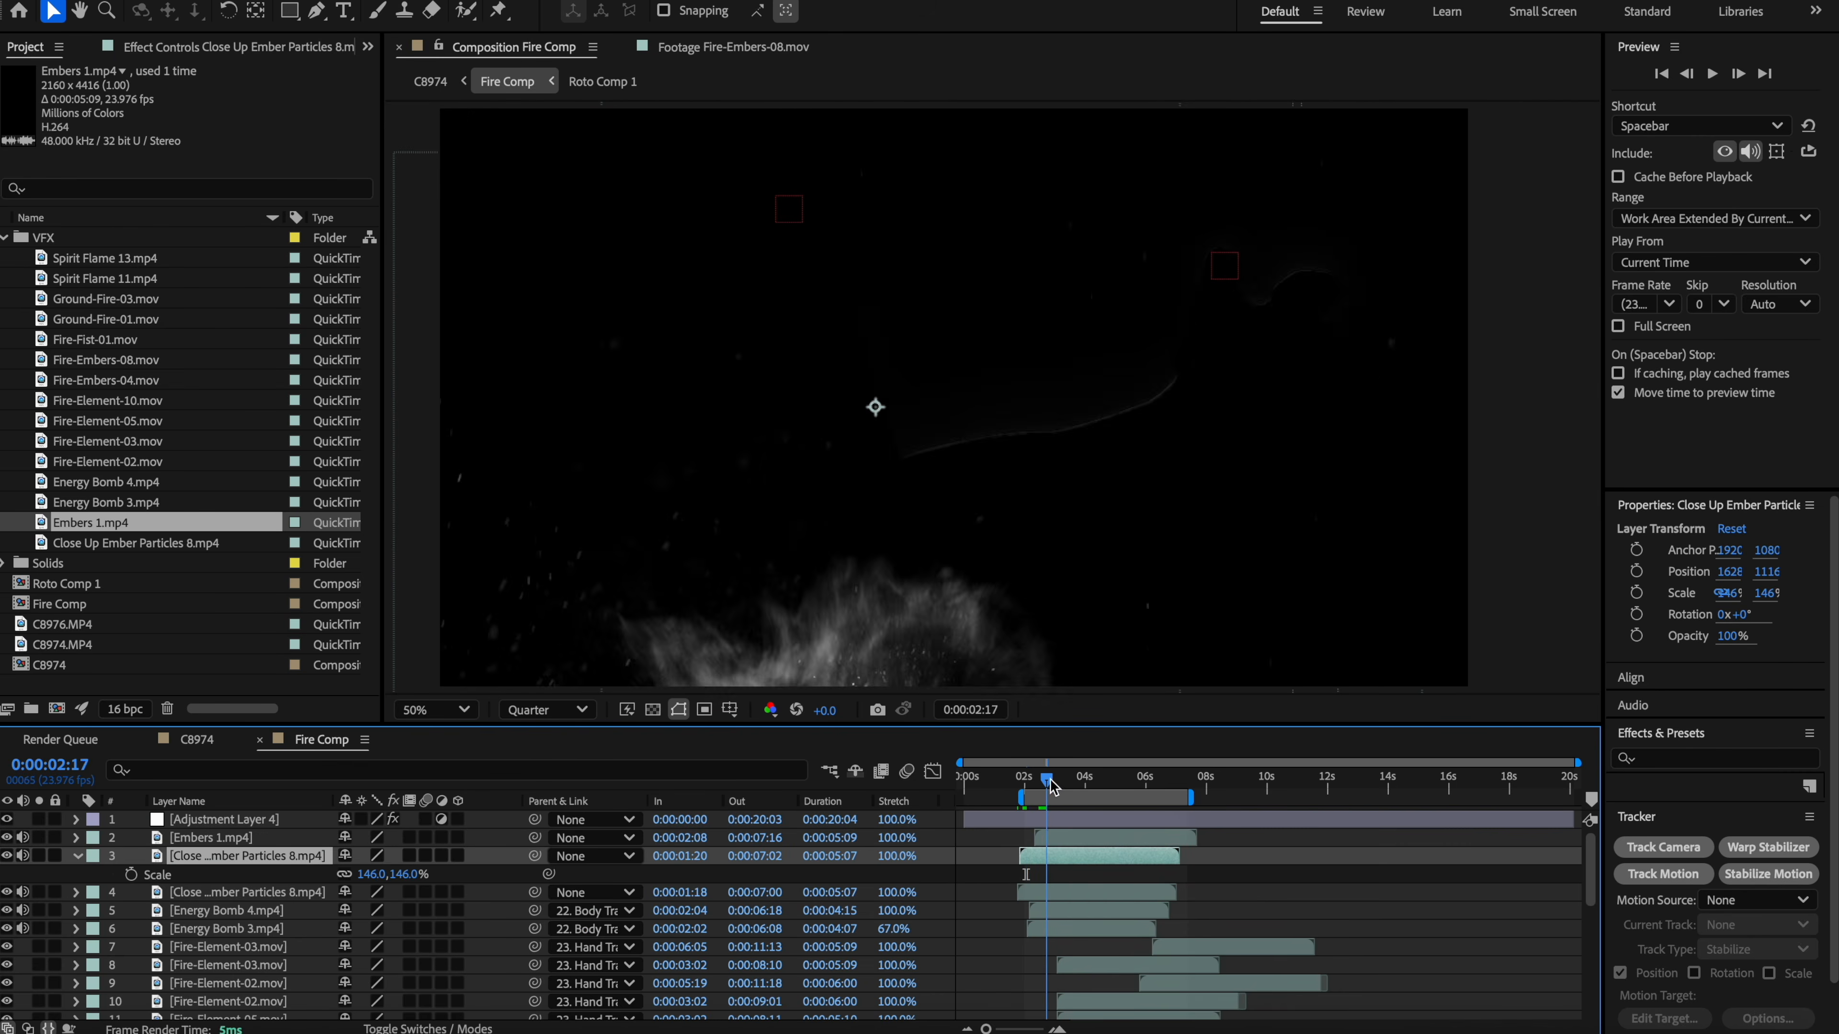
pyautogui.moveTo(1052, 786); pyautogui.dragTo(1066, 783)
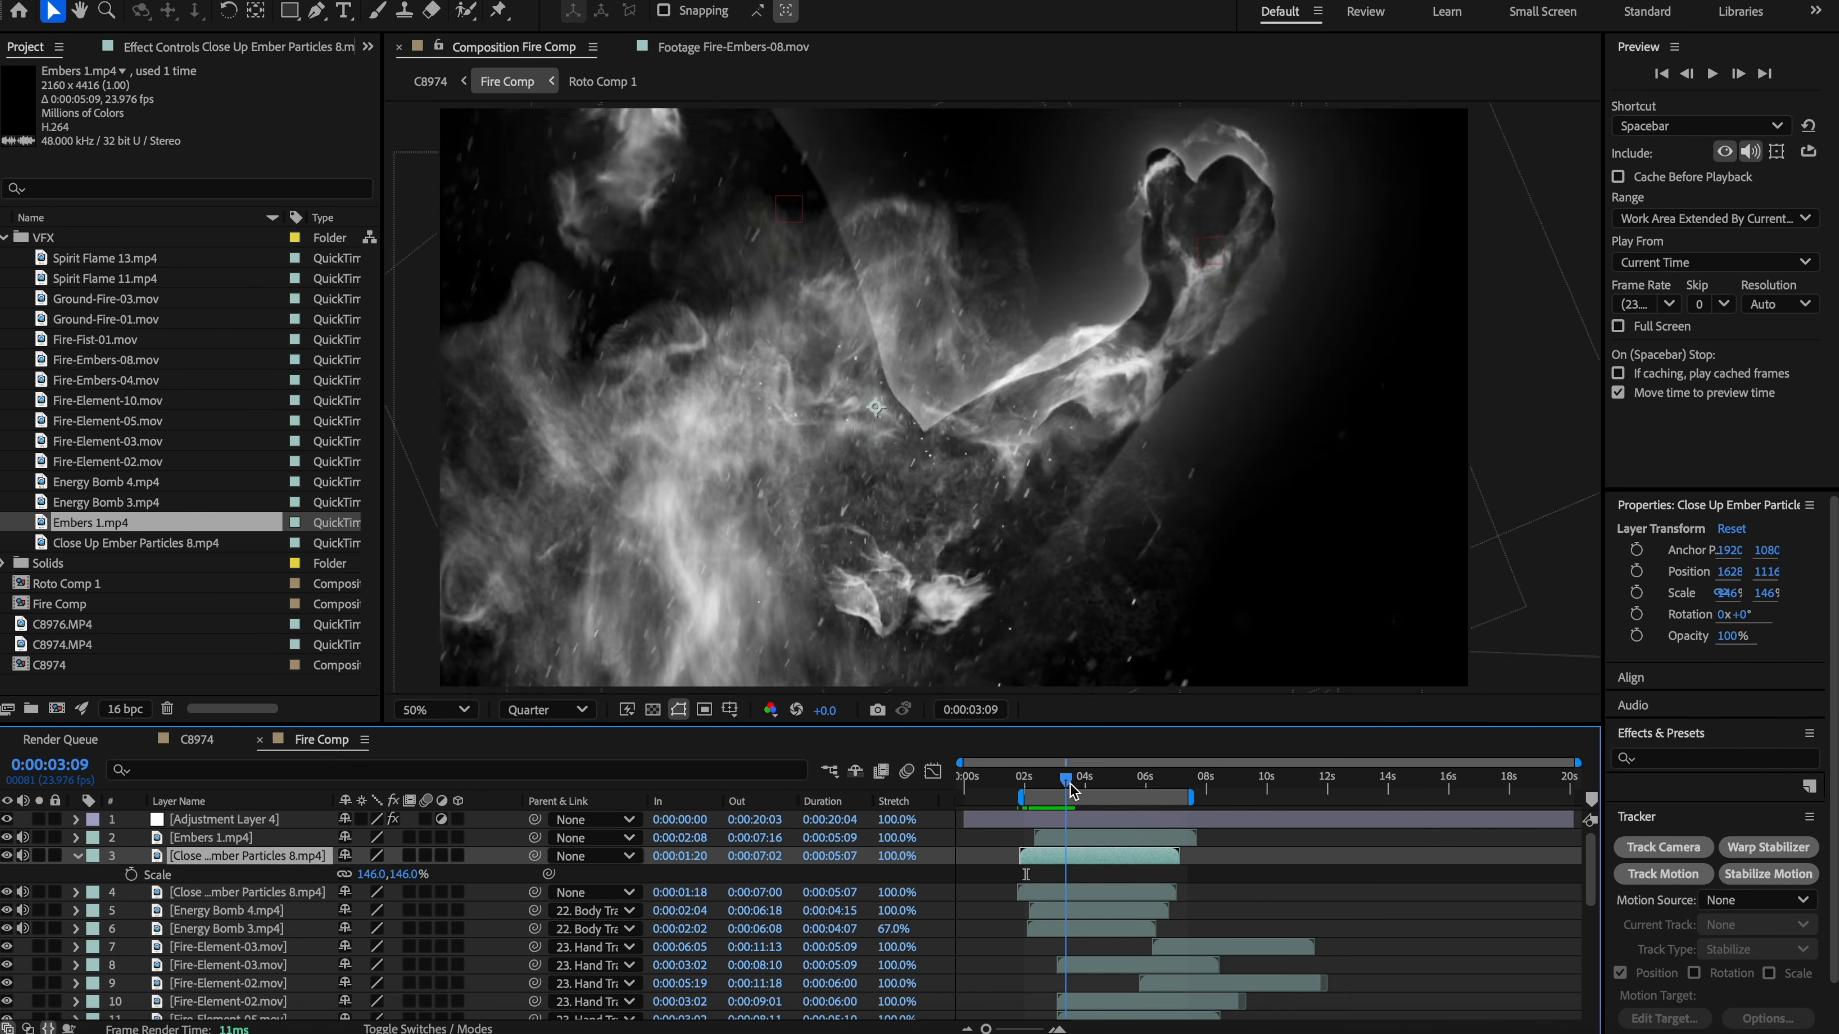
# Step: Delete the Energy Bomb 4 layer from Fire Comp and open the effect search for the remaining energy layer
pyautogui.click(1064, 893)
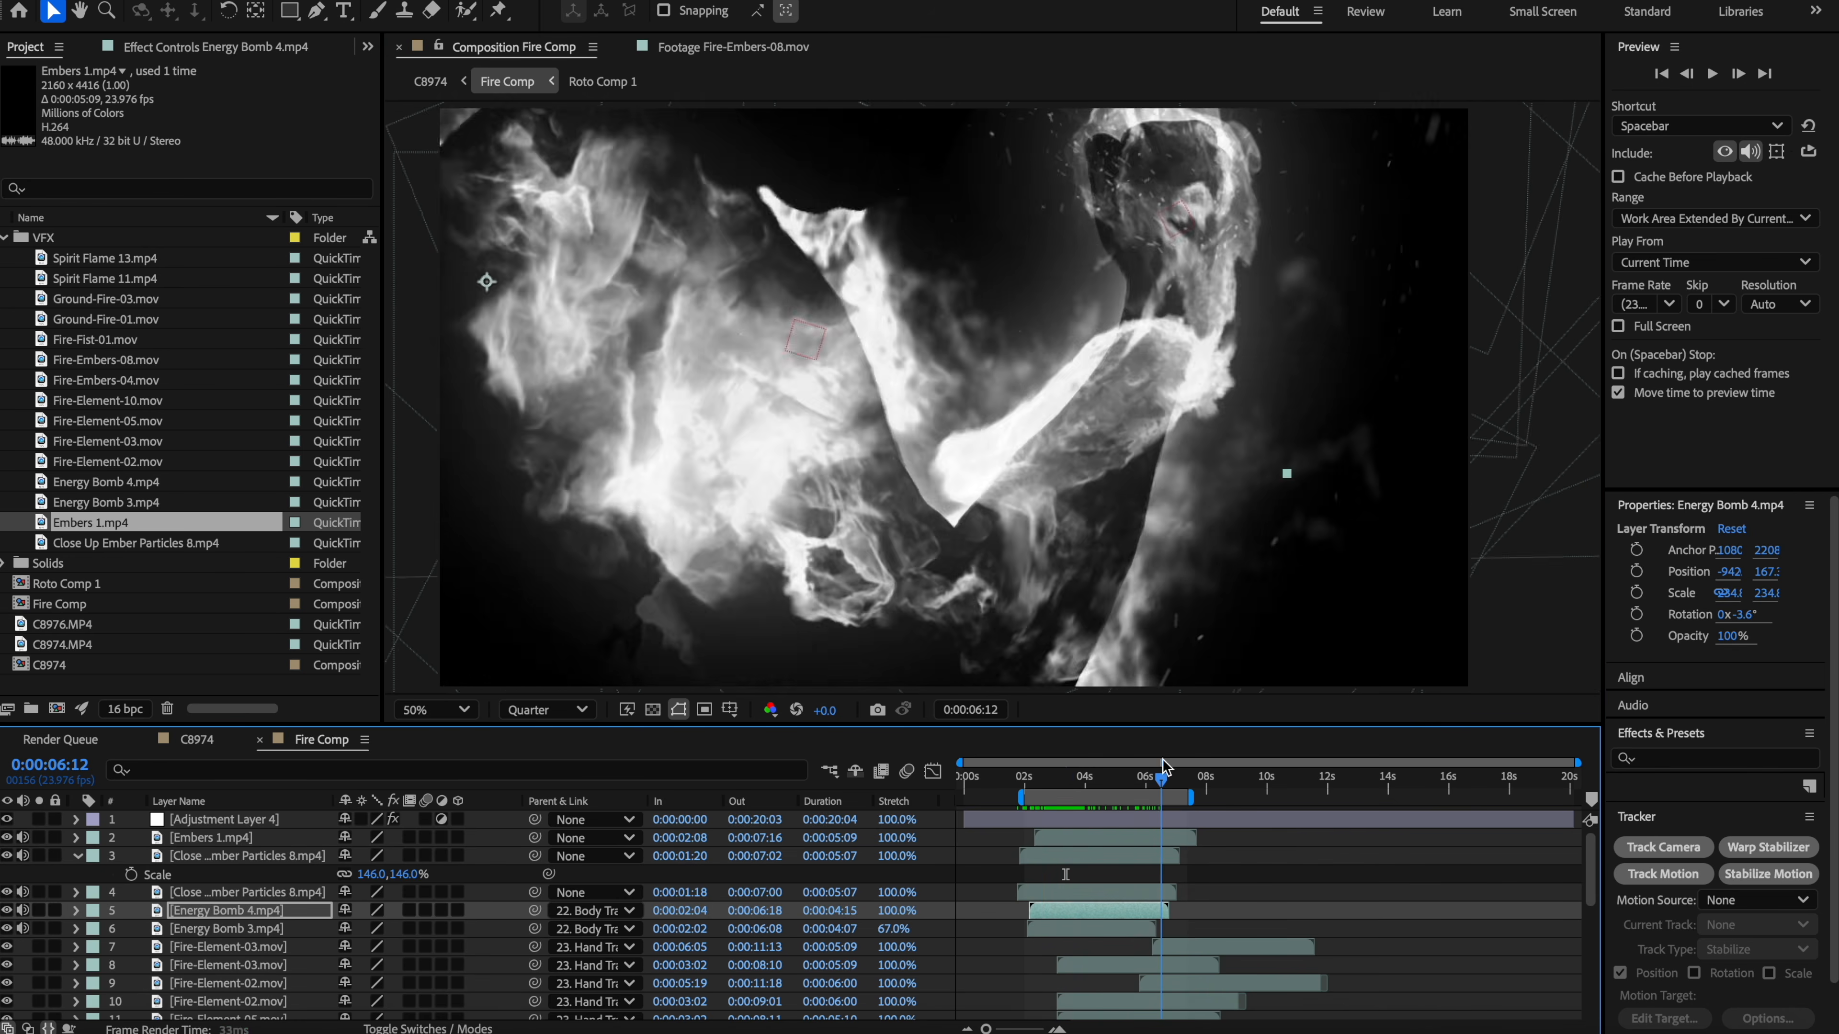
pyautogui.press('Delete')
pyautogui.moveTo(1161, 781); pyautogui.dragTo(1084, 796)
pyautogui.click(1086, 893)
pyautogui.click(1086, 911)
pyautogui.click(186, 49)
pyautogui.hotkey('ctrl', 'space')
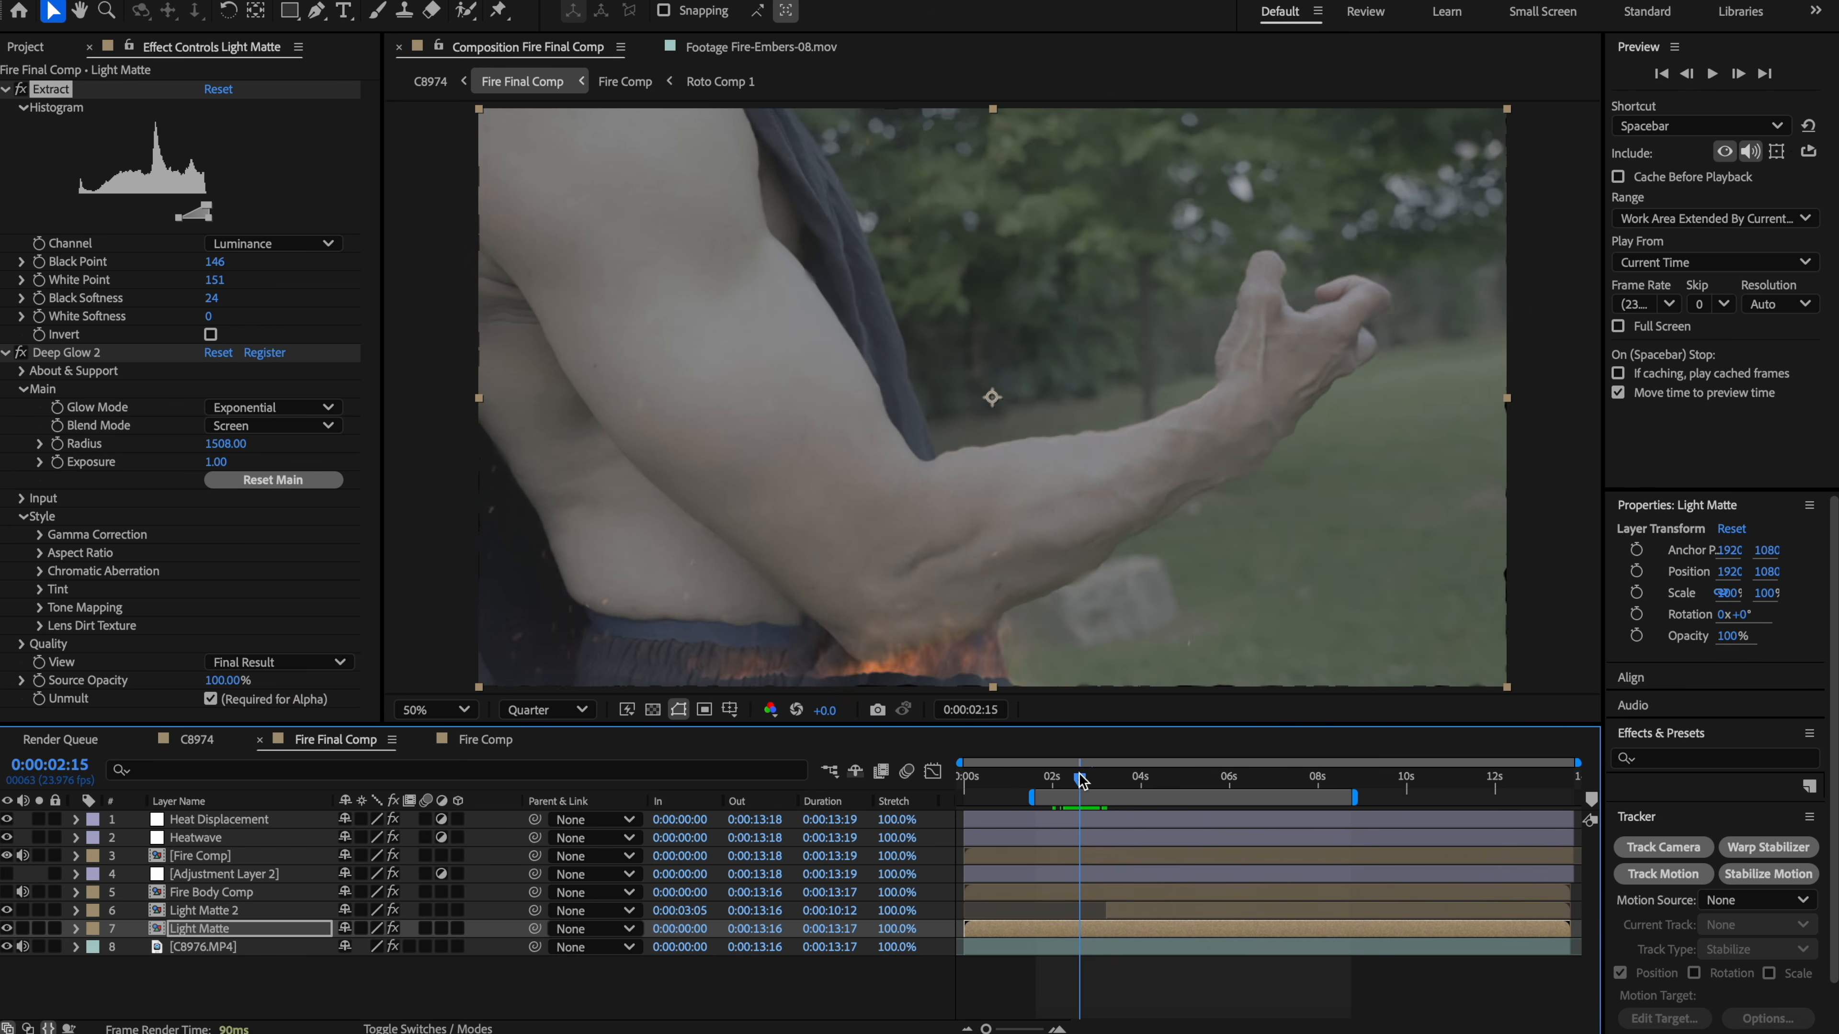
# Step: Reveal Light Matte's Deep Glow 2 Threshold keyframes and retime them so the glow ramp starts at about 0:00:02:09
pyautogui.press('u')
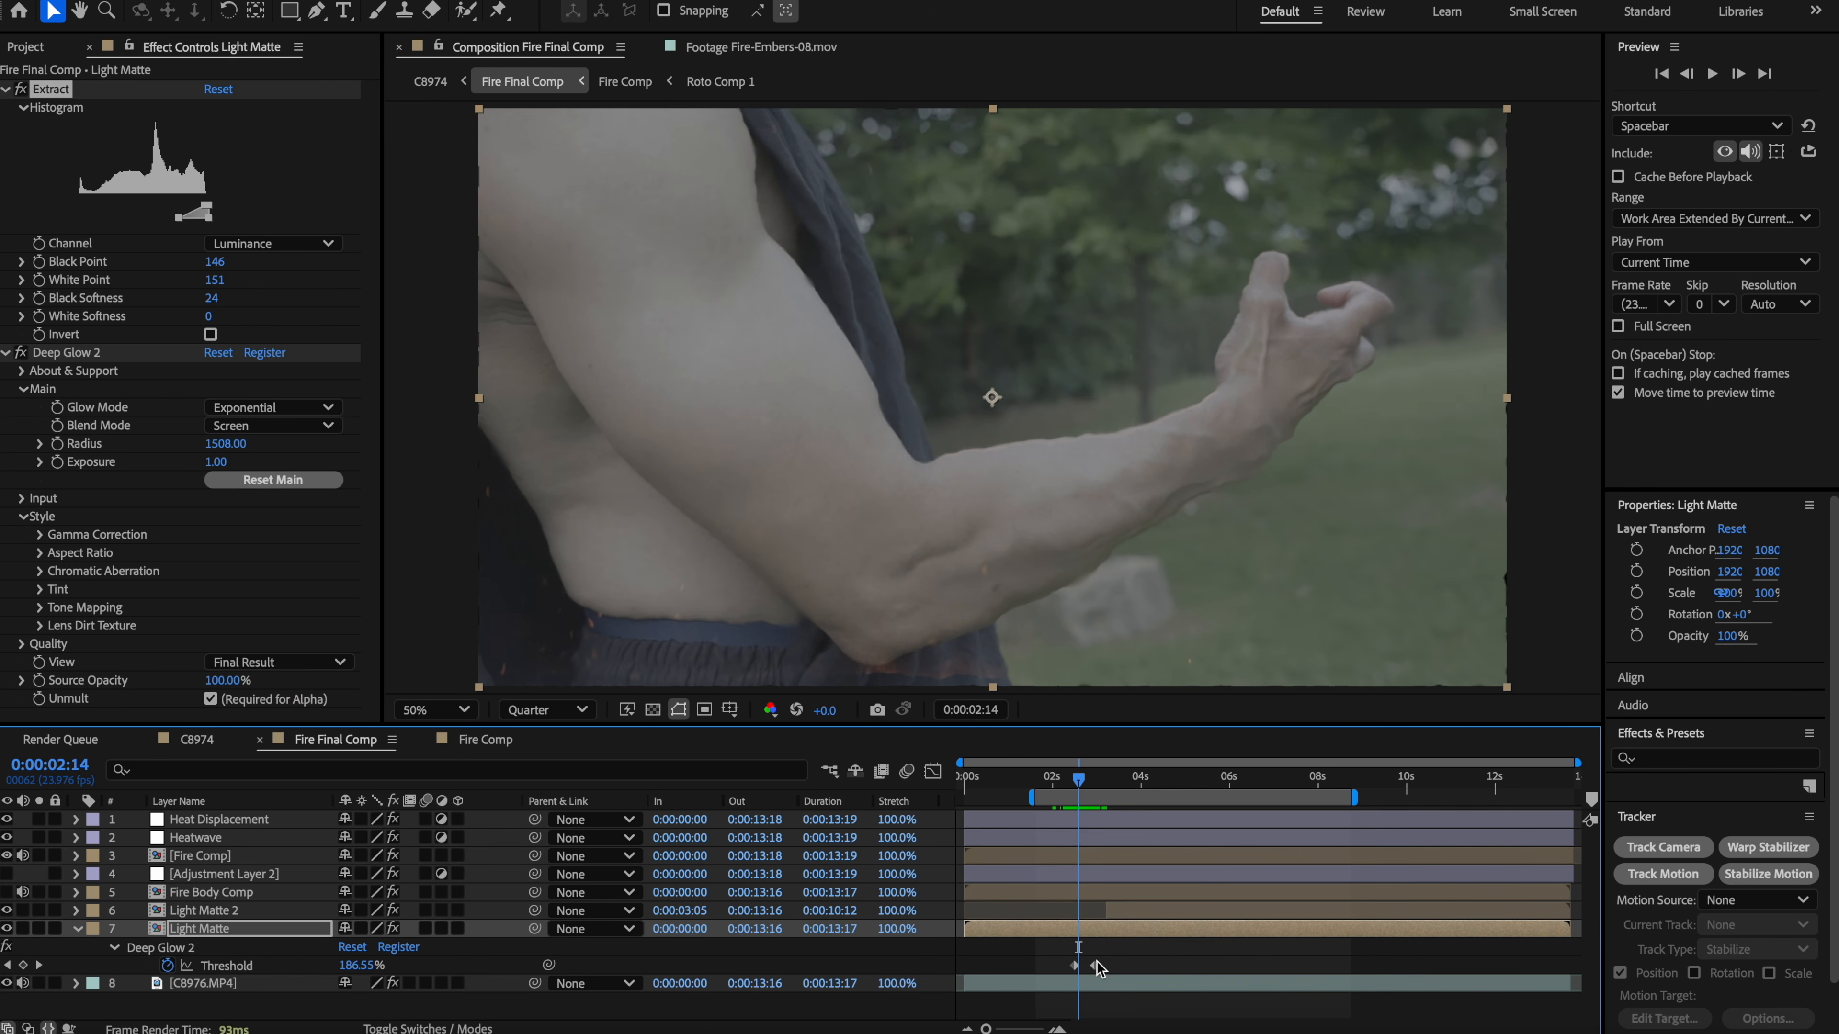
pyautogui.moveTo(1098, 969); pyautogui.dragTo(1081, 967)
pyautogui.moveTo(1078, 781); pyautogui.dragTo(1081, 788)
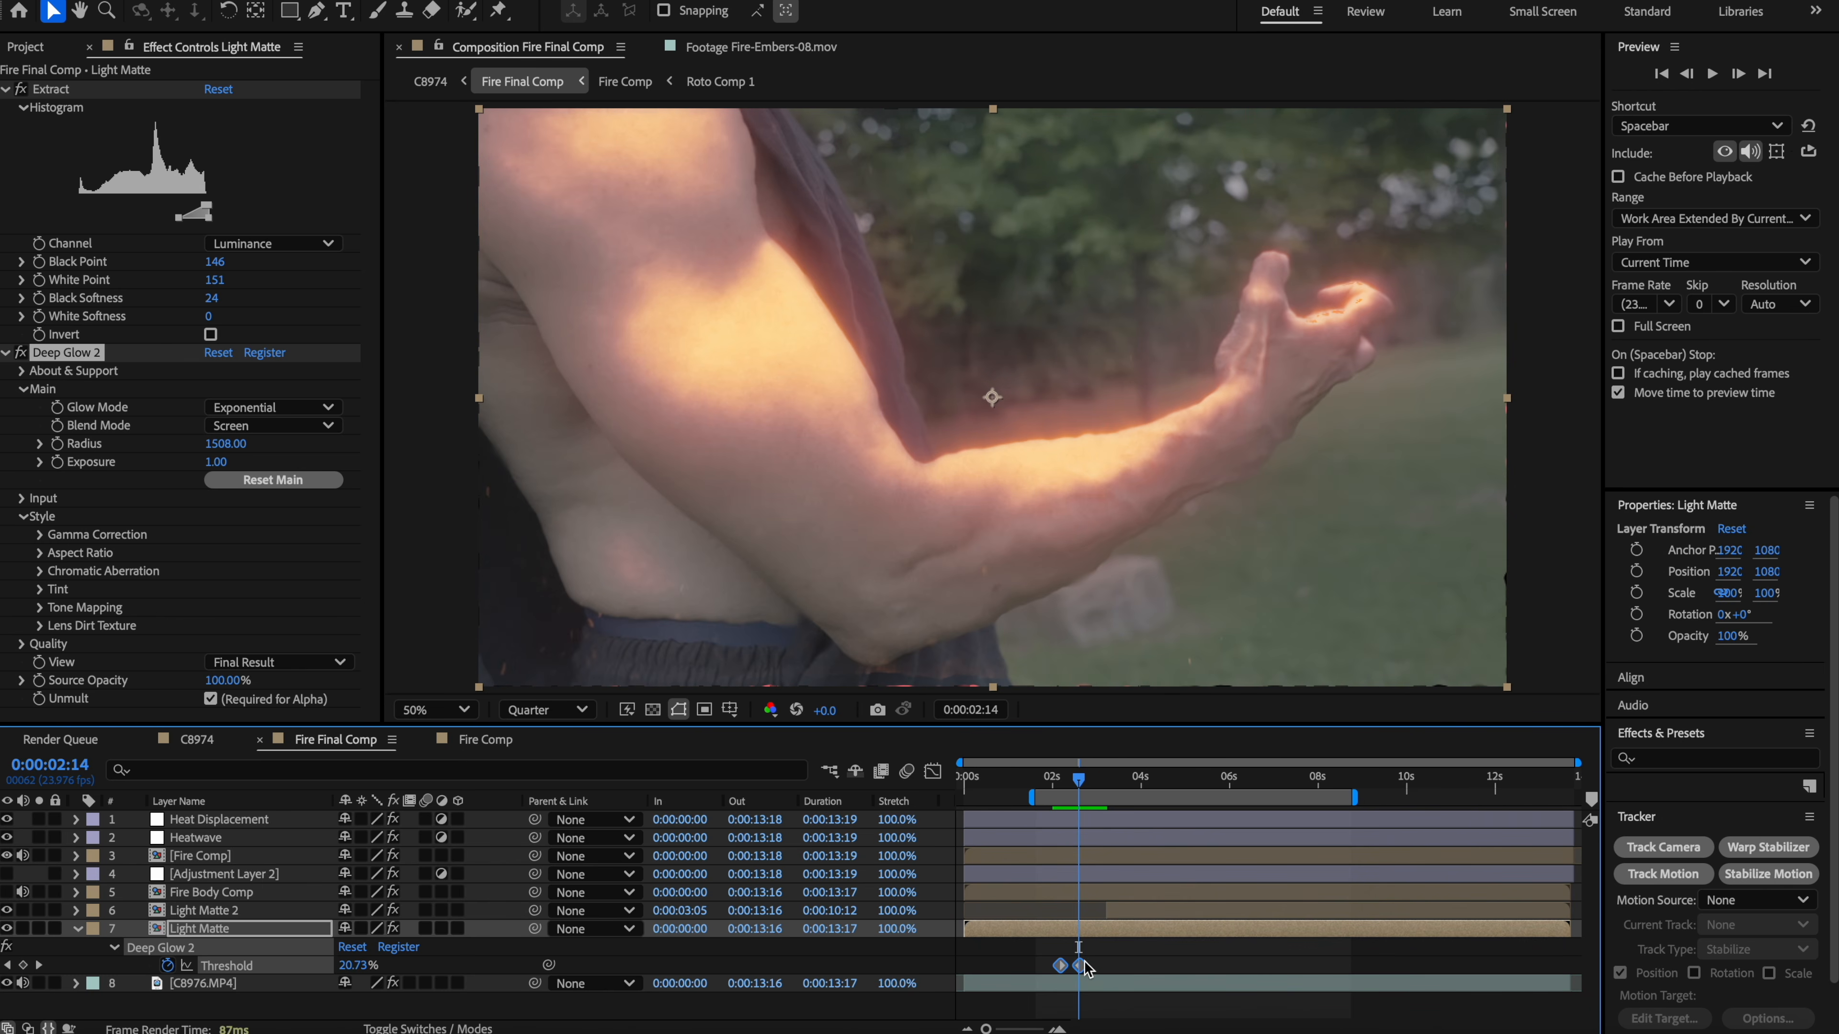
pyautogui.moveTo(1084, 970); pyautogui.dragTo(1091, 971)
pyautogui.click(1064, 788)
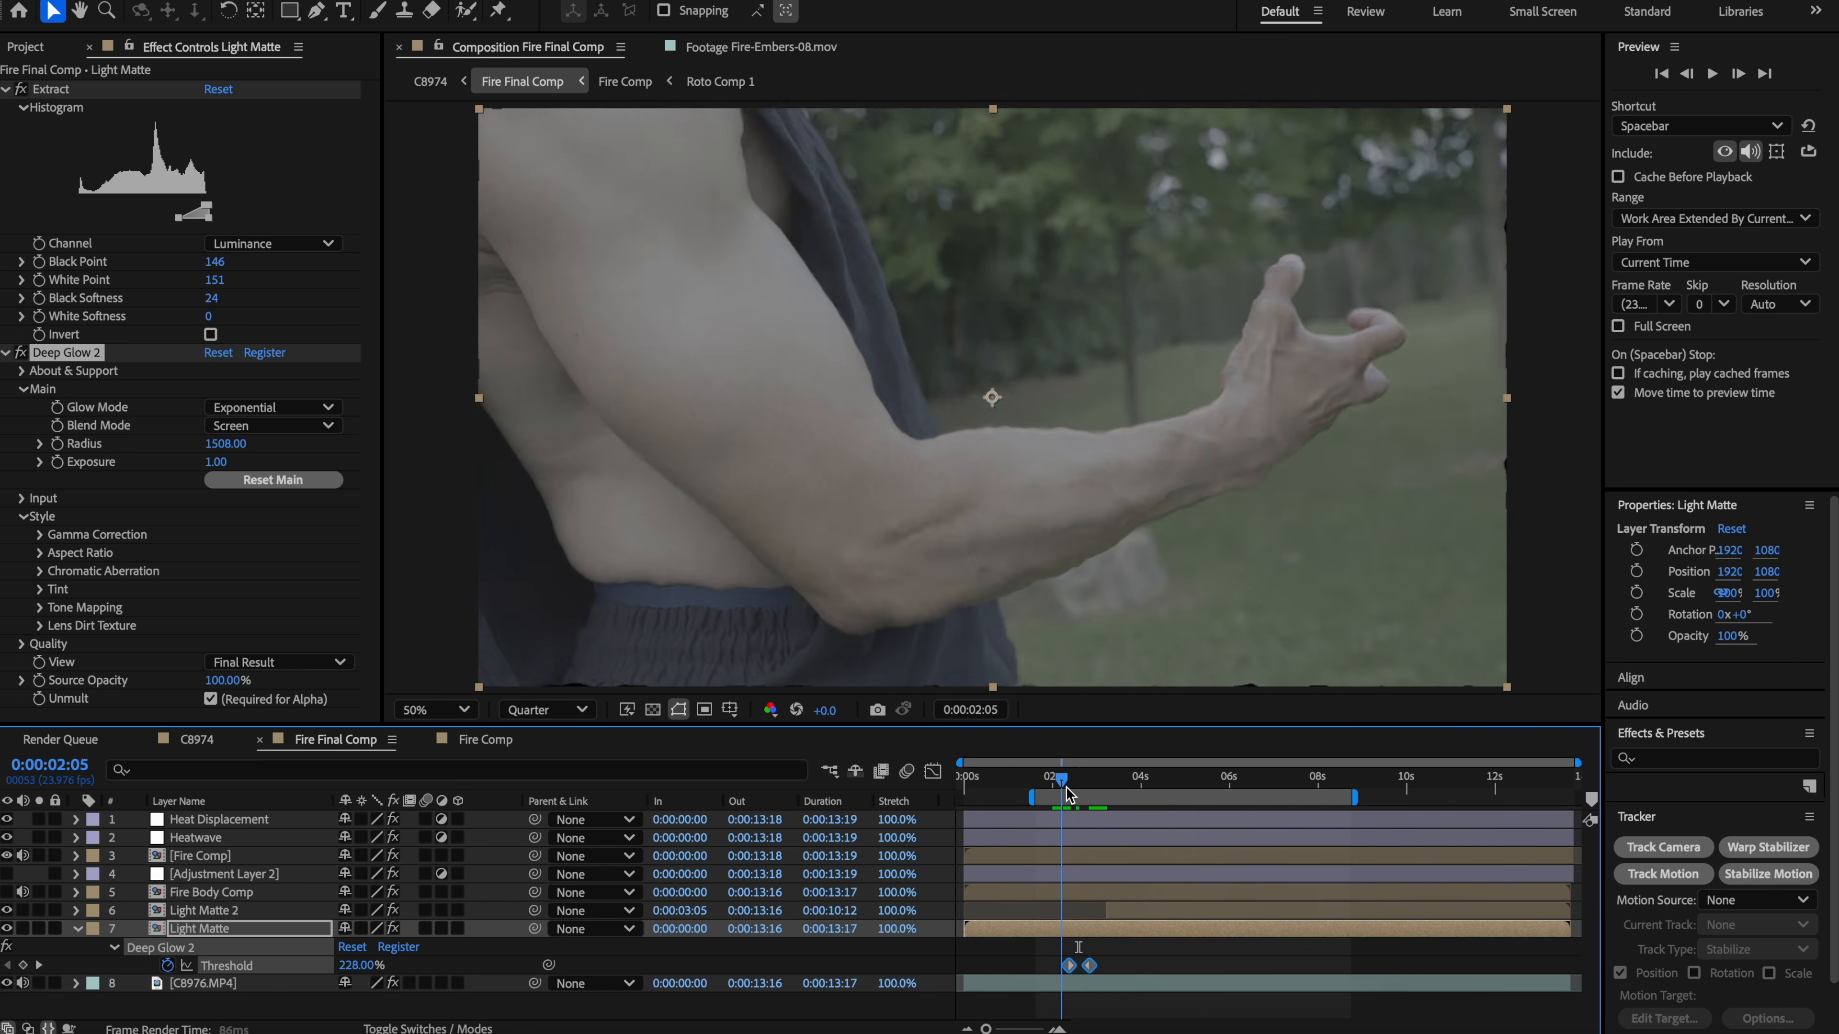
pyautogui.moveTo(1080, 785); pyautogui.dragTo(1095, 786)
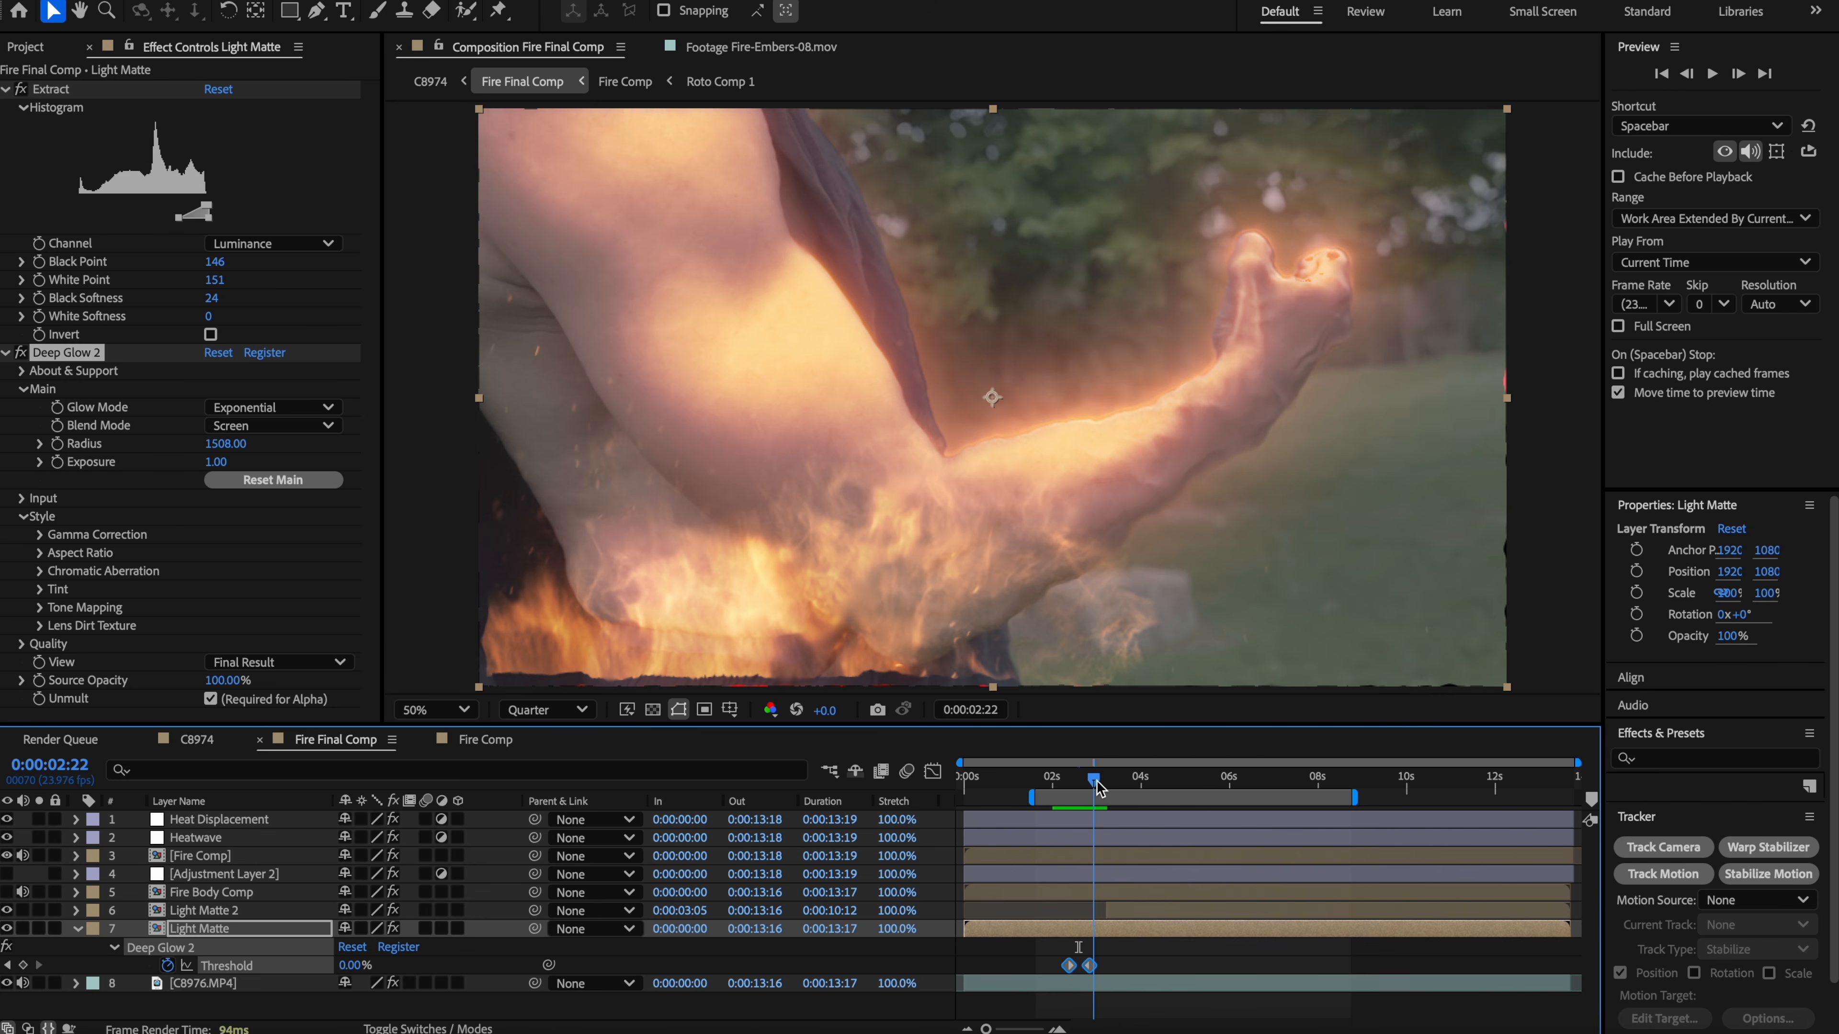
# Step: Lengthen the glow ramp by moving the second Threshold keyframe to about 0:00:03:05, and check the transition
pyautogui.moveTo(1091, 967); pyautogui.dragTo(1107, 968)
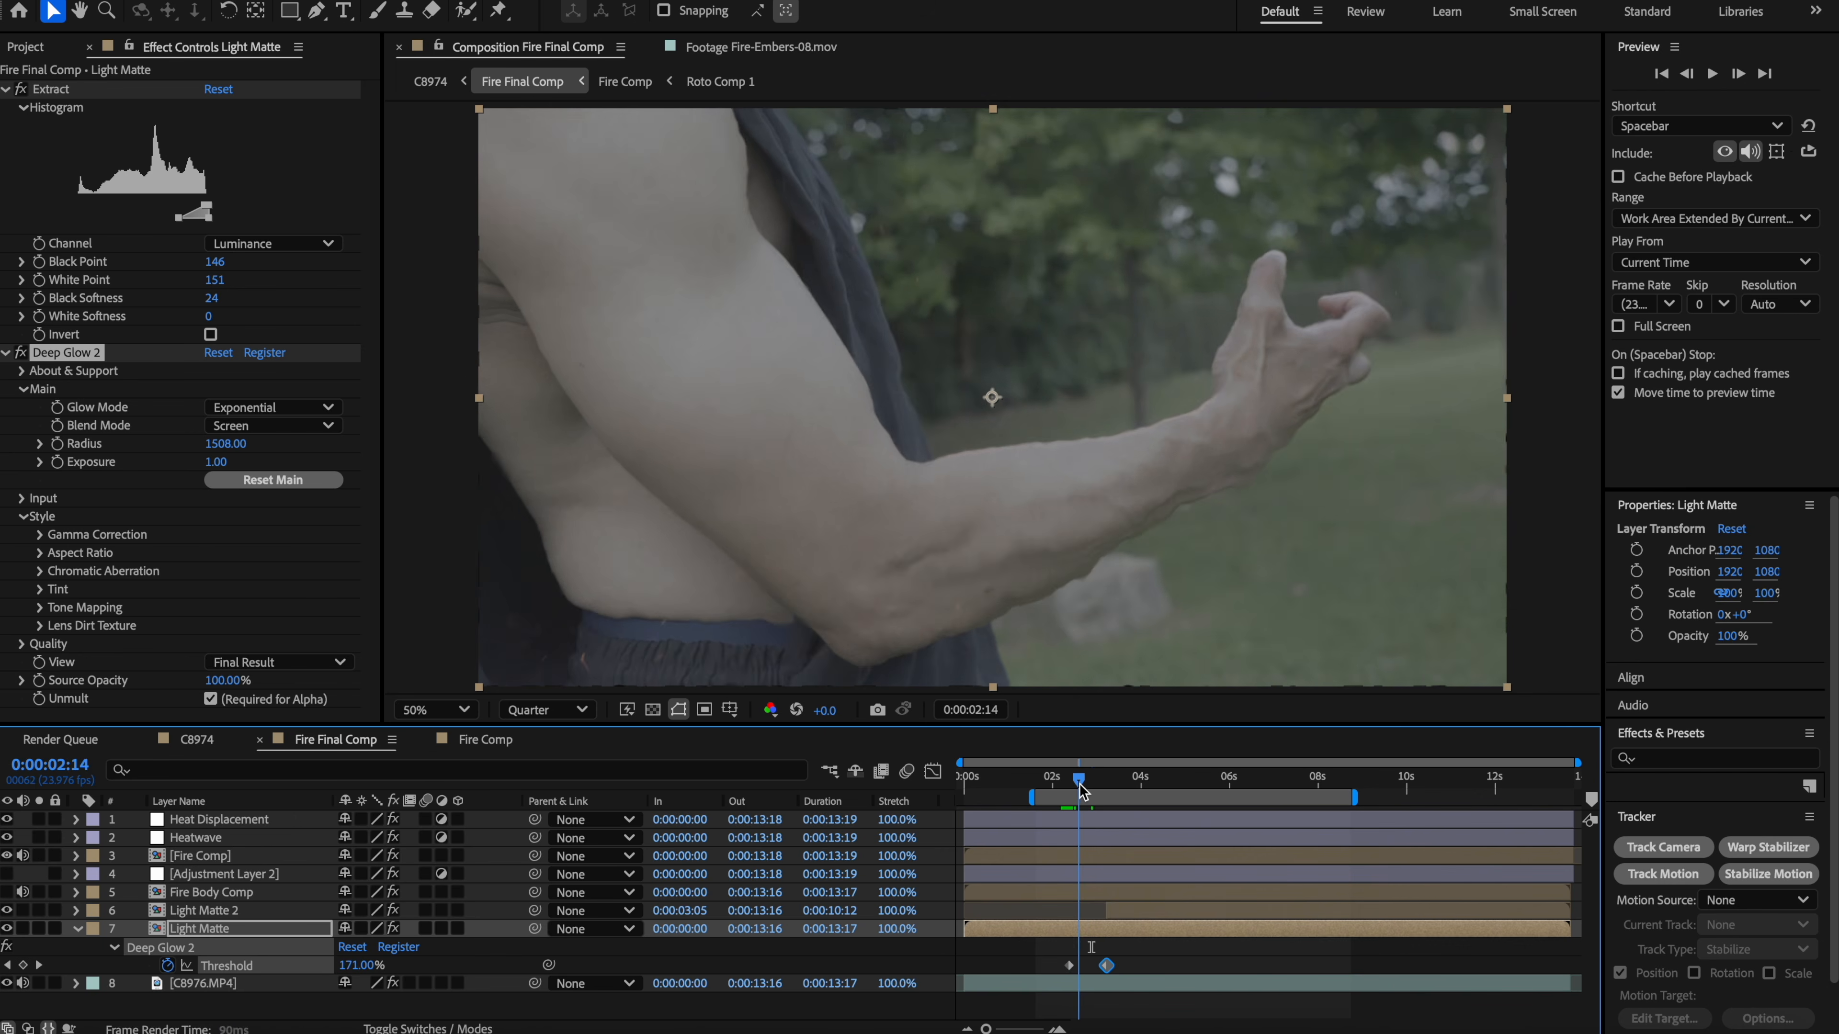
pyautogui.moveTo(1095, 782)
pyautogui.mouseDown()
pyautogui.moveTo(1117, 787)
pyautogui.moveTo(1079, 794)
pyautogui.mouseUp()
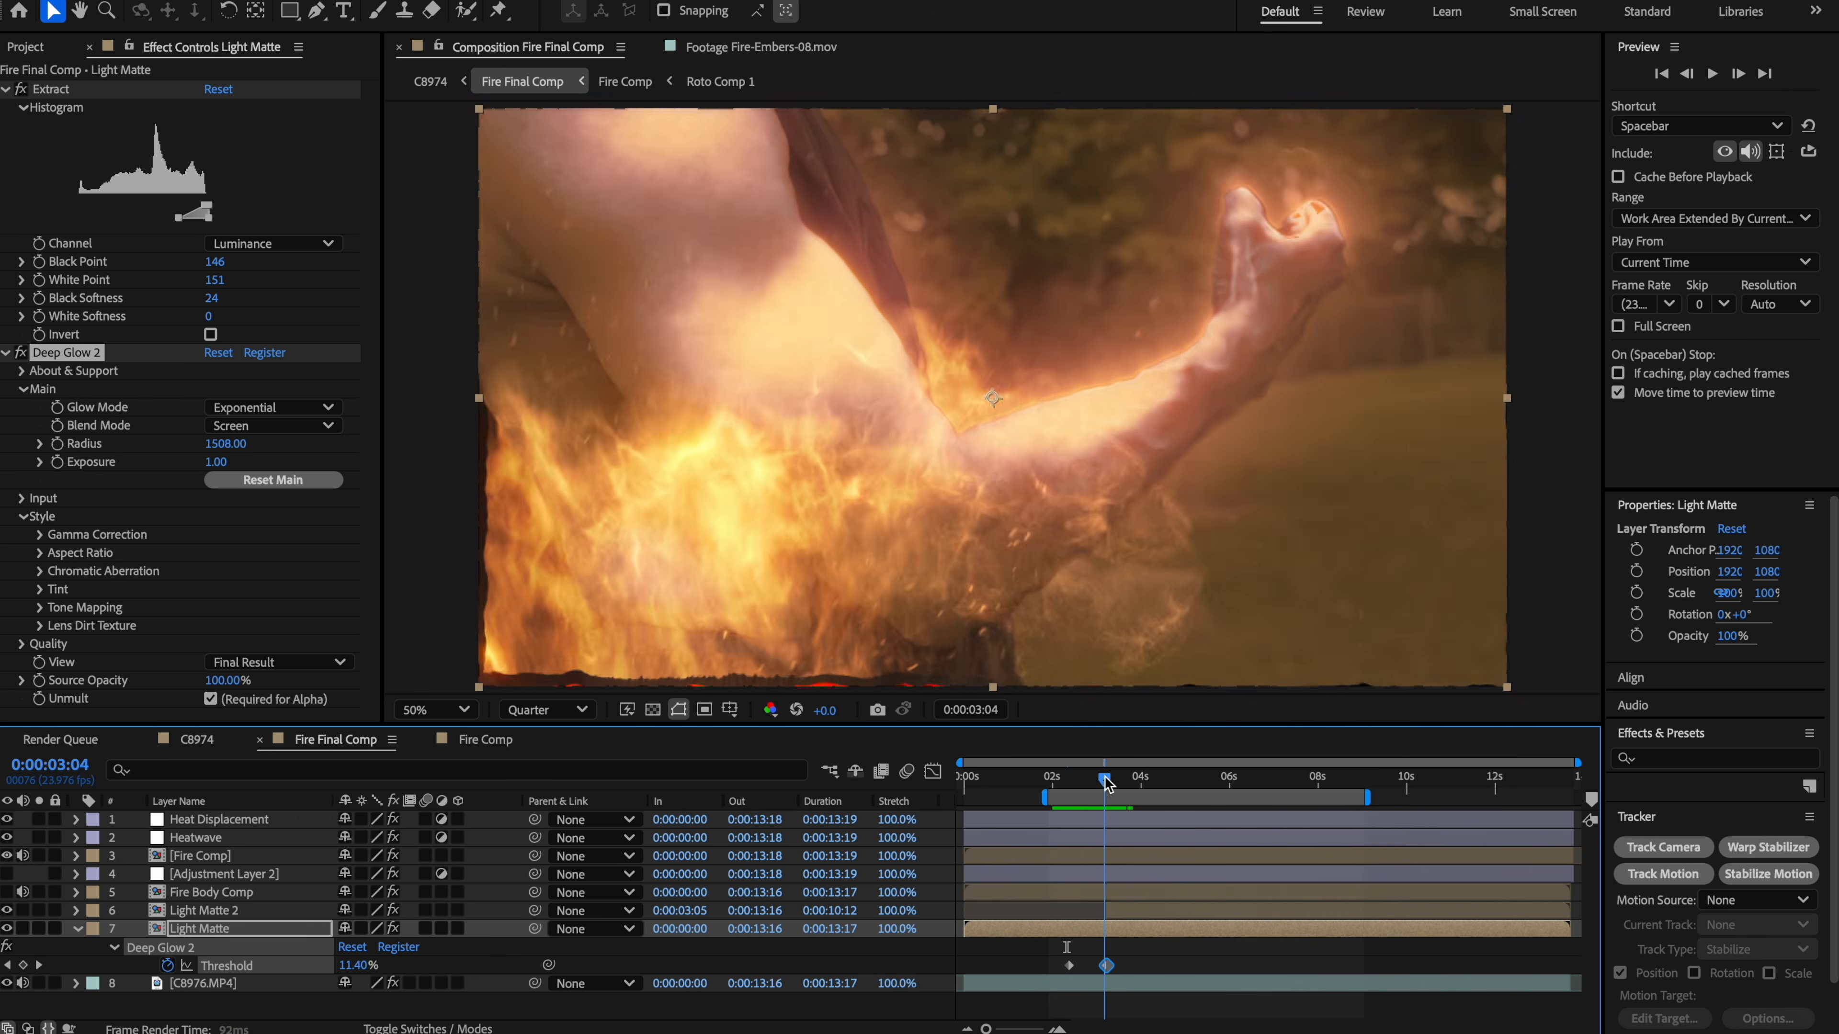
pyautogui.moveTo(1093, 790)
pyautogui.mouseDown()
pyautogui.moveTo(1110, 779)
pyautogui.moveTo(1085, 793)
pyautogui.mouseUp()
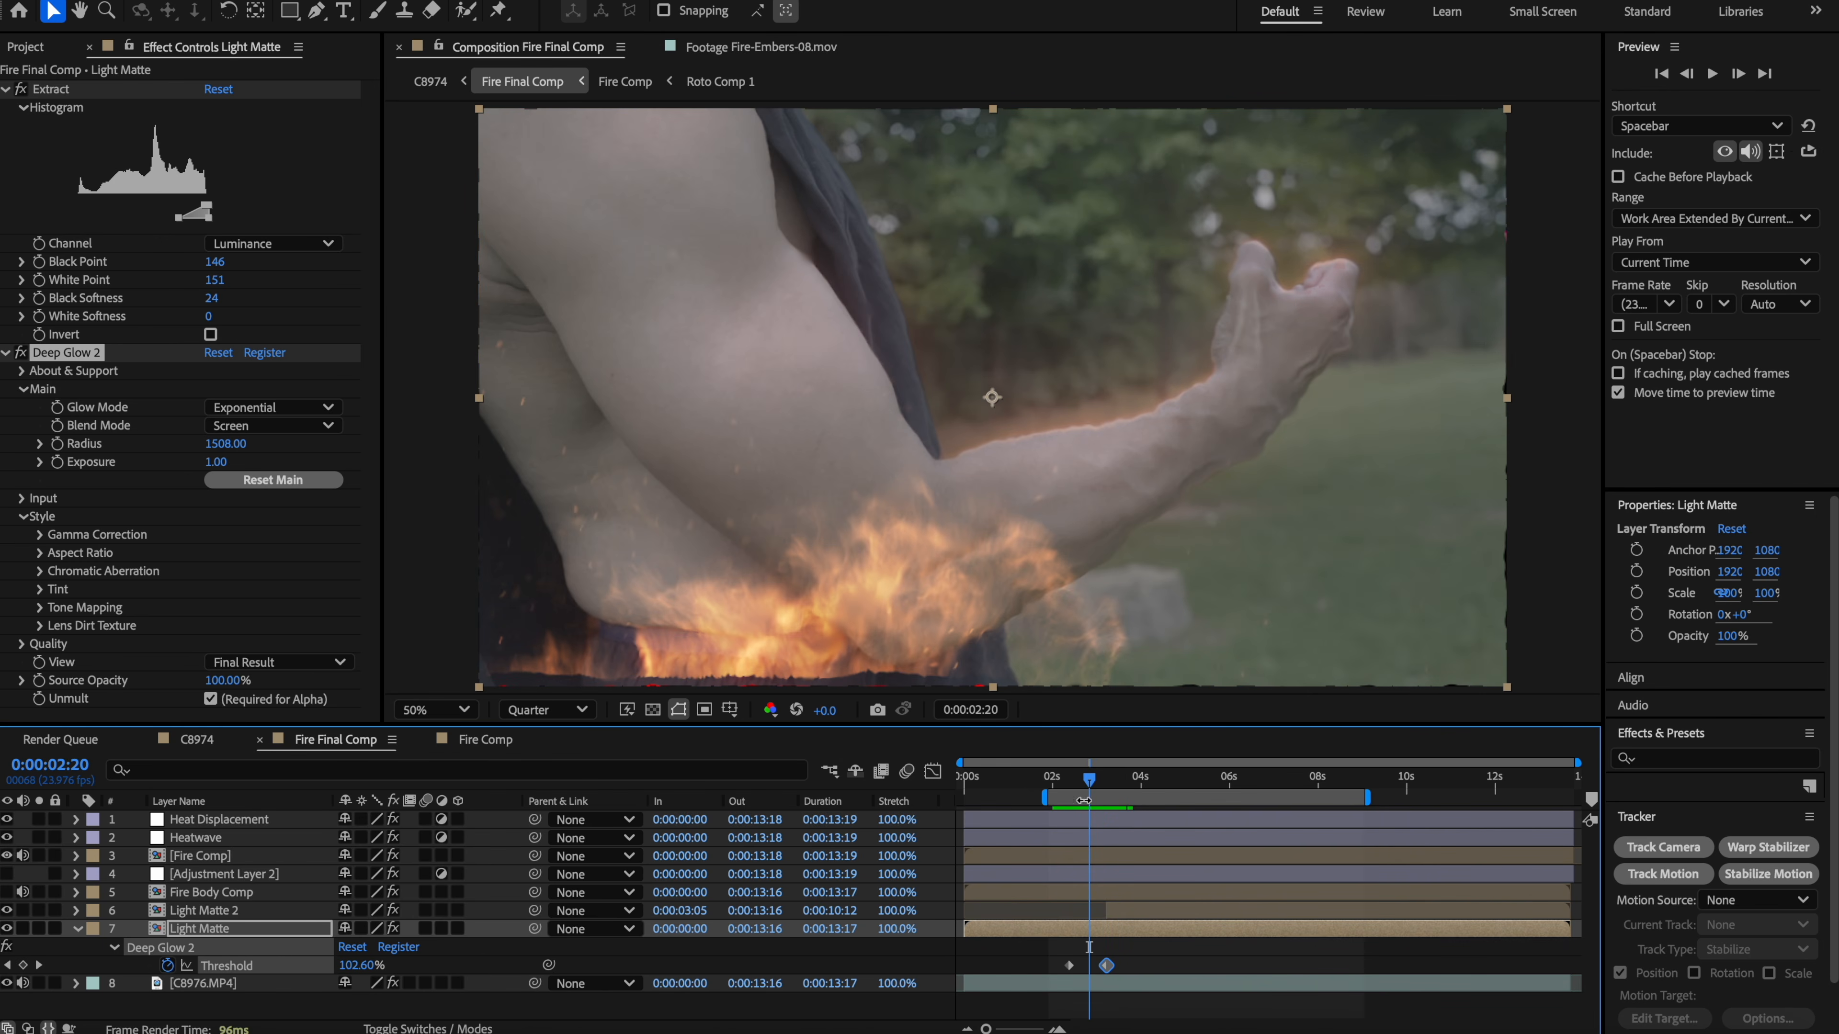
pyautogui.moveTo(1057, 788); pyautogui.dragTo(1110, 779)
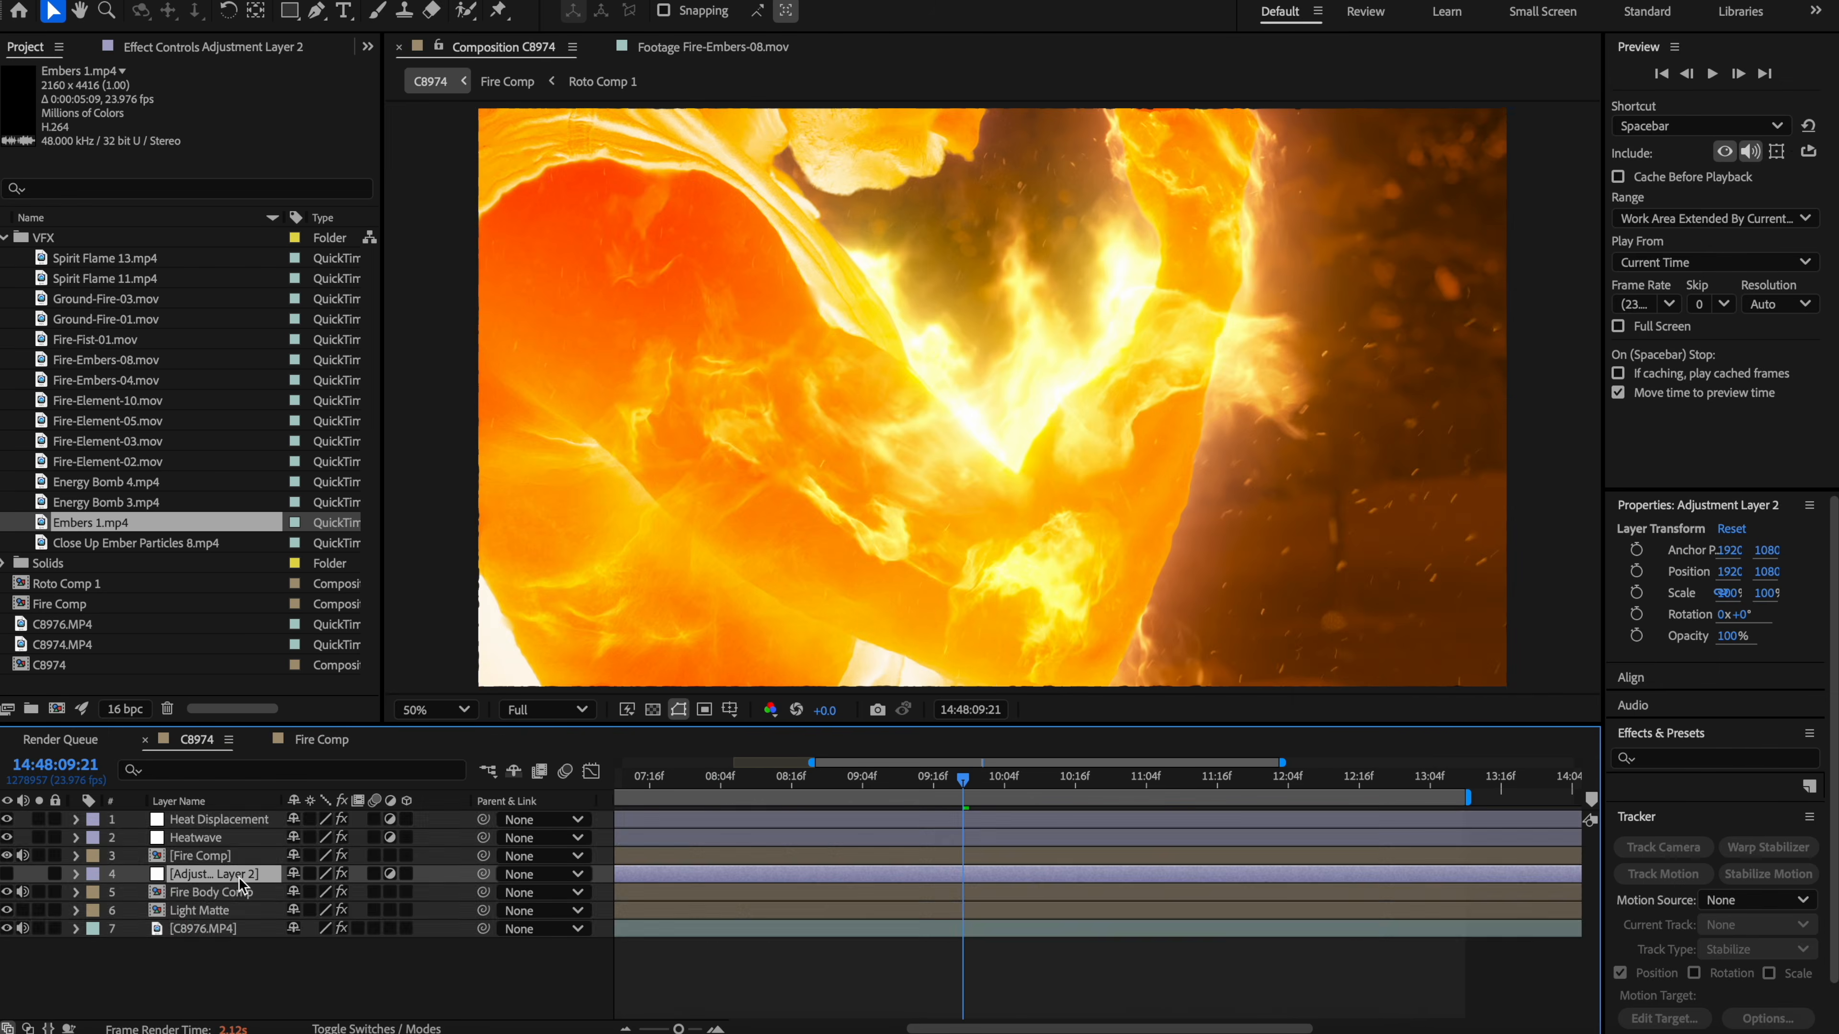
# Step: Pre-compose all layers of C8974 into a new composition named Fire Final Comp, moving all attributes into it
pyautogui.hotkey('ctrl', 'a')
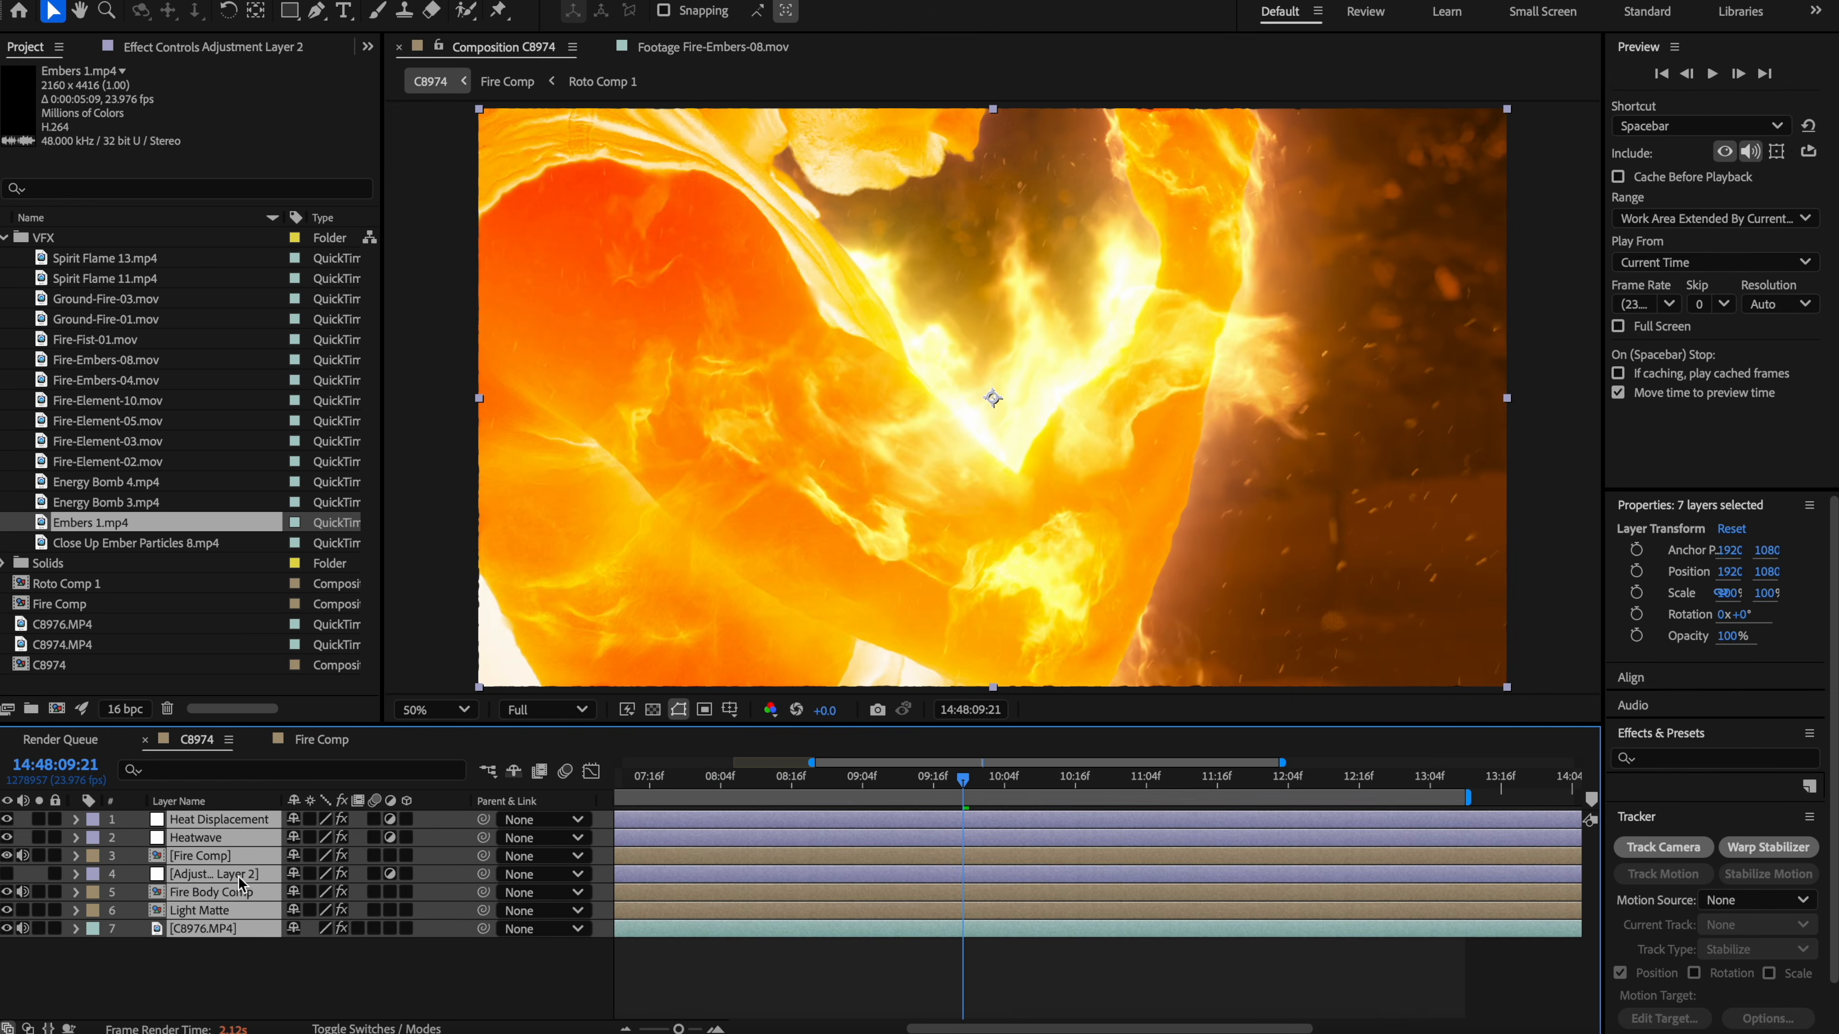
pyautogui.hotkey('ctrl', 'shift', 'c')
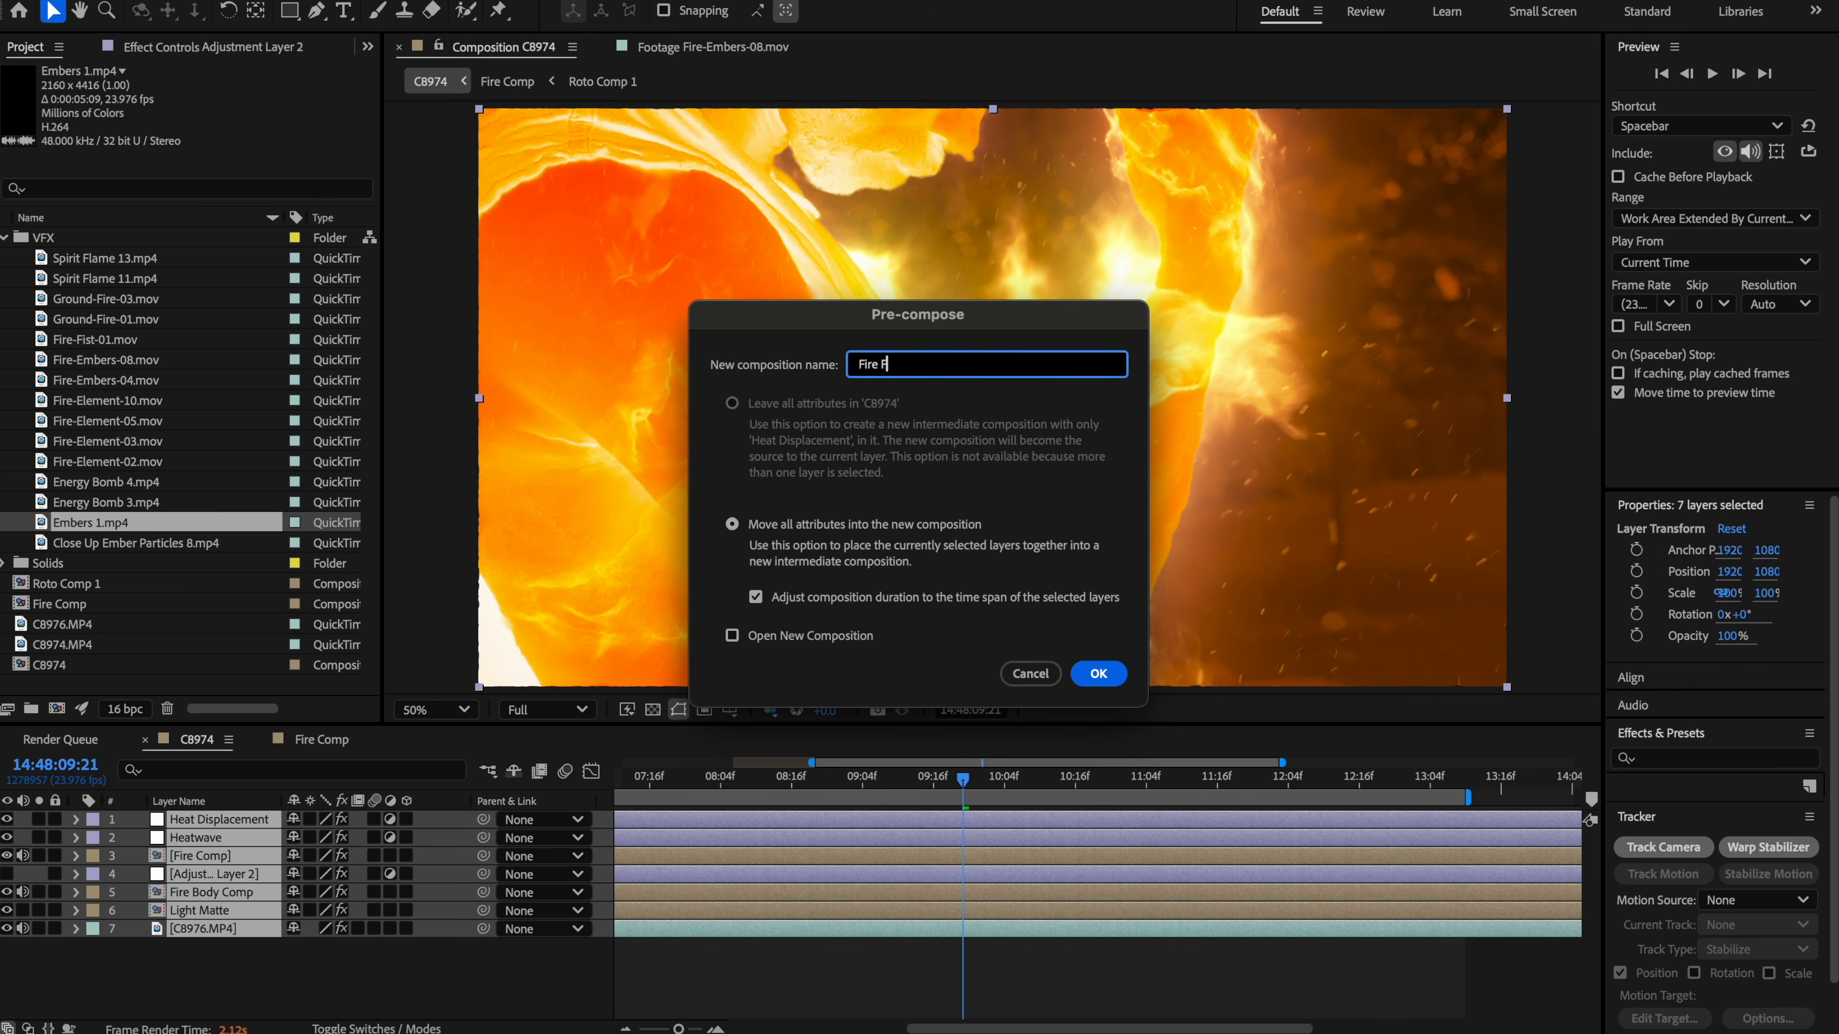
pyautogui.write('Fire Final Comp')
pyautogui.press('Return')
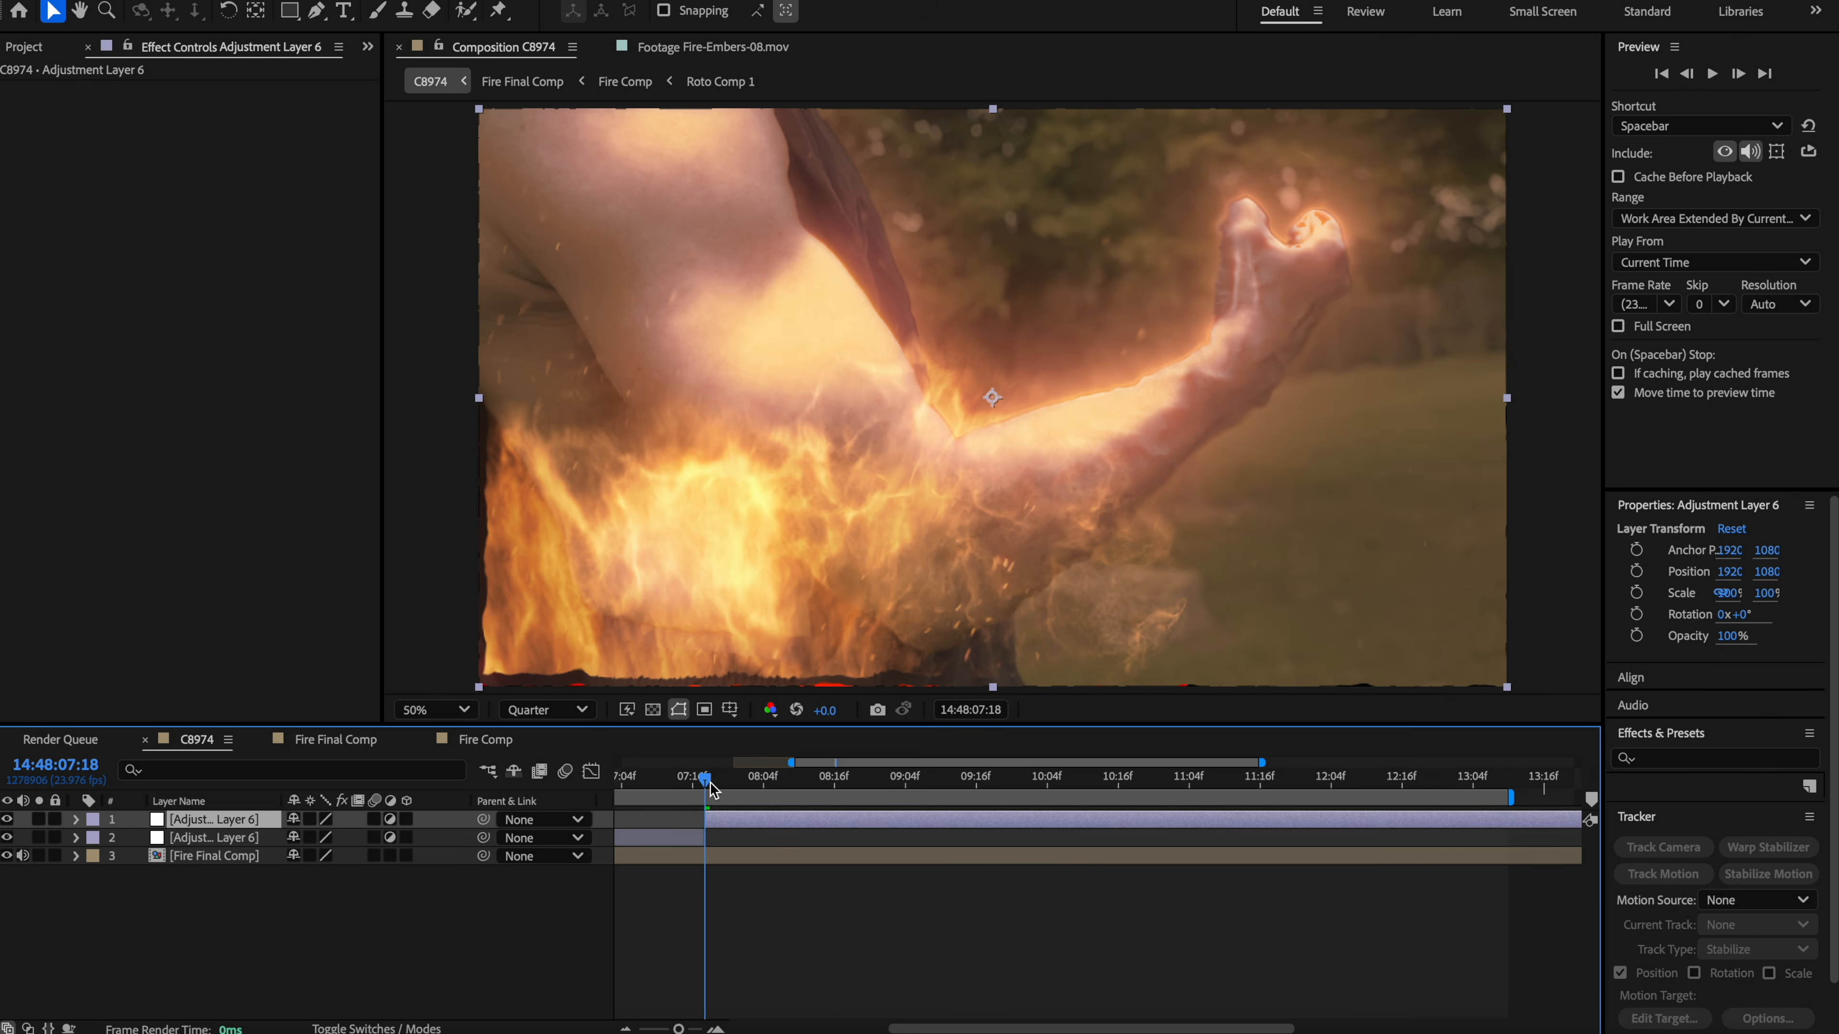
# Step: Split Adjustment Layer 6 at 14:48:07:21 and delete its other pieces, keeping only the segment from 14:48:07:18 to 14:48:07:21
pyautogui.moveTo(710, 782); pyautogui.dragTo(726, 785)
pyautogui.hotkey('ctrl', 'shift', 'd')
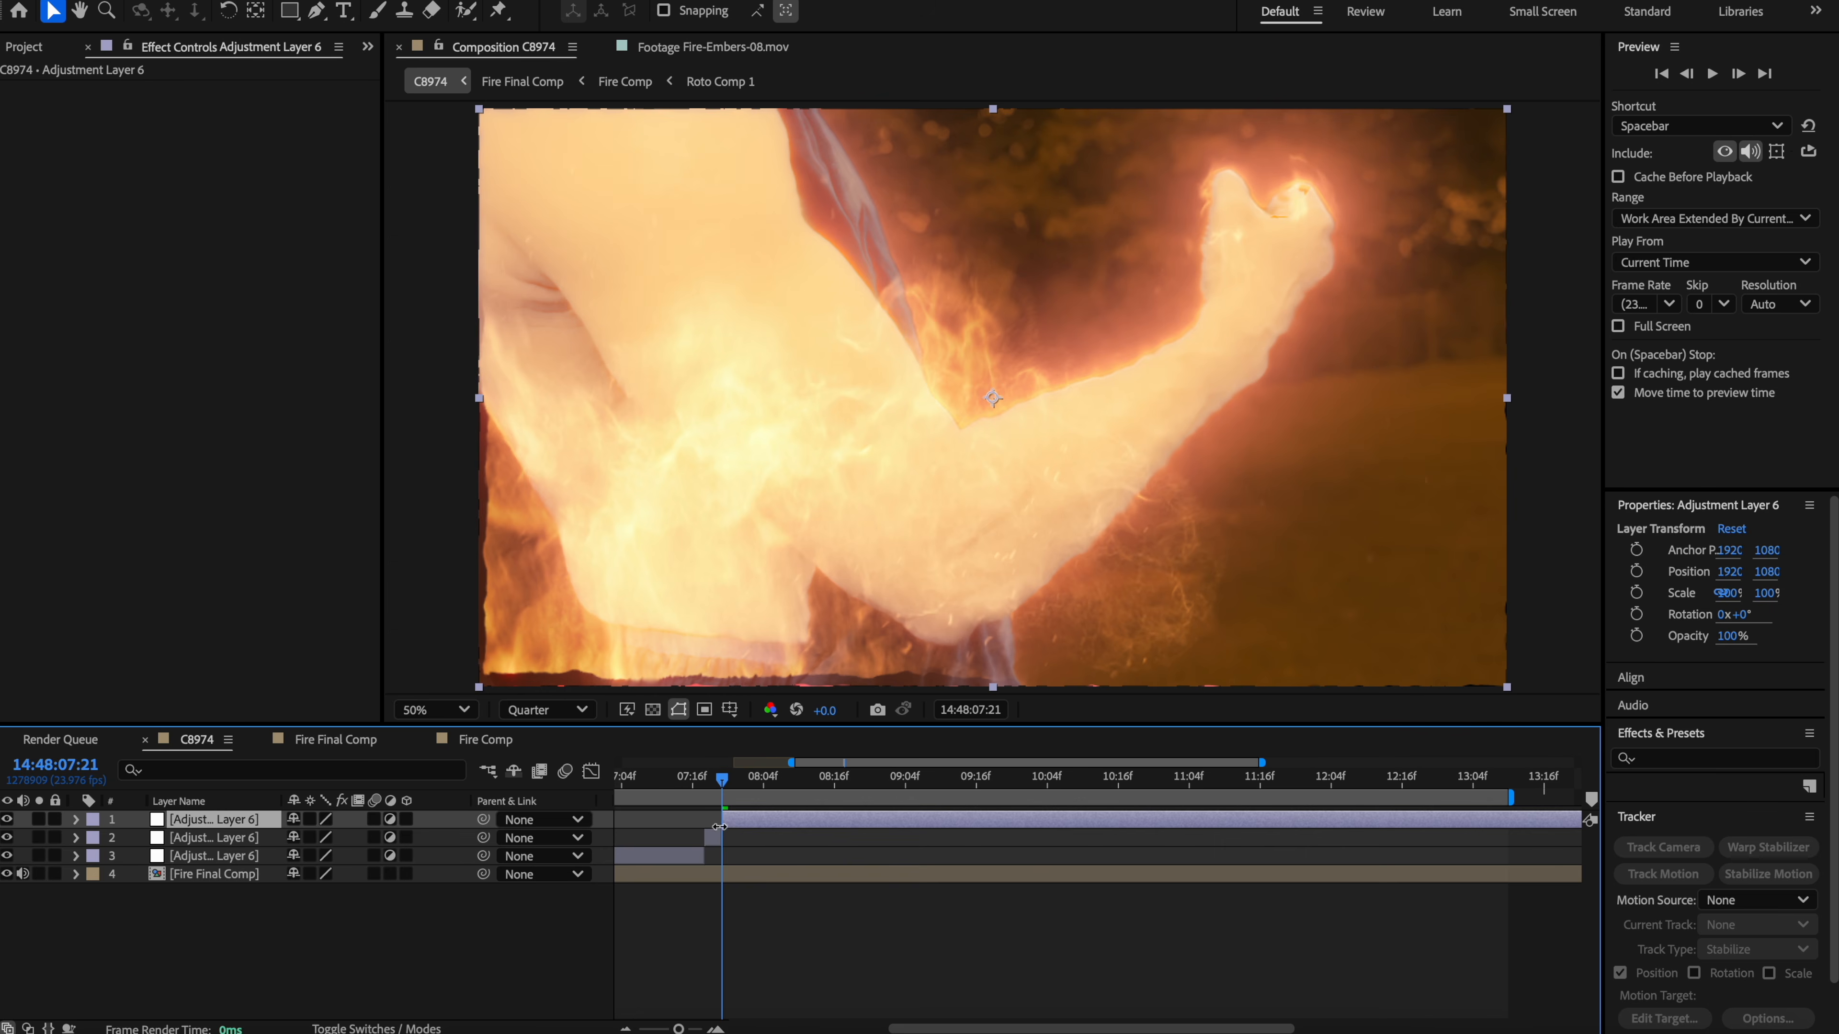
pyautogui.click(691, 851)
pyautogui.press('Delete')
pyautogui.click(761, 821)
pyautogui.press('Delete')
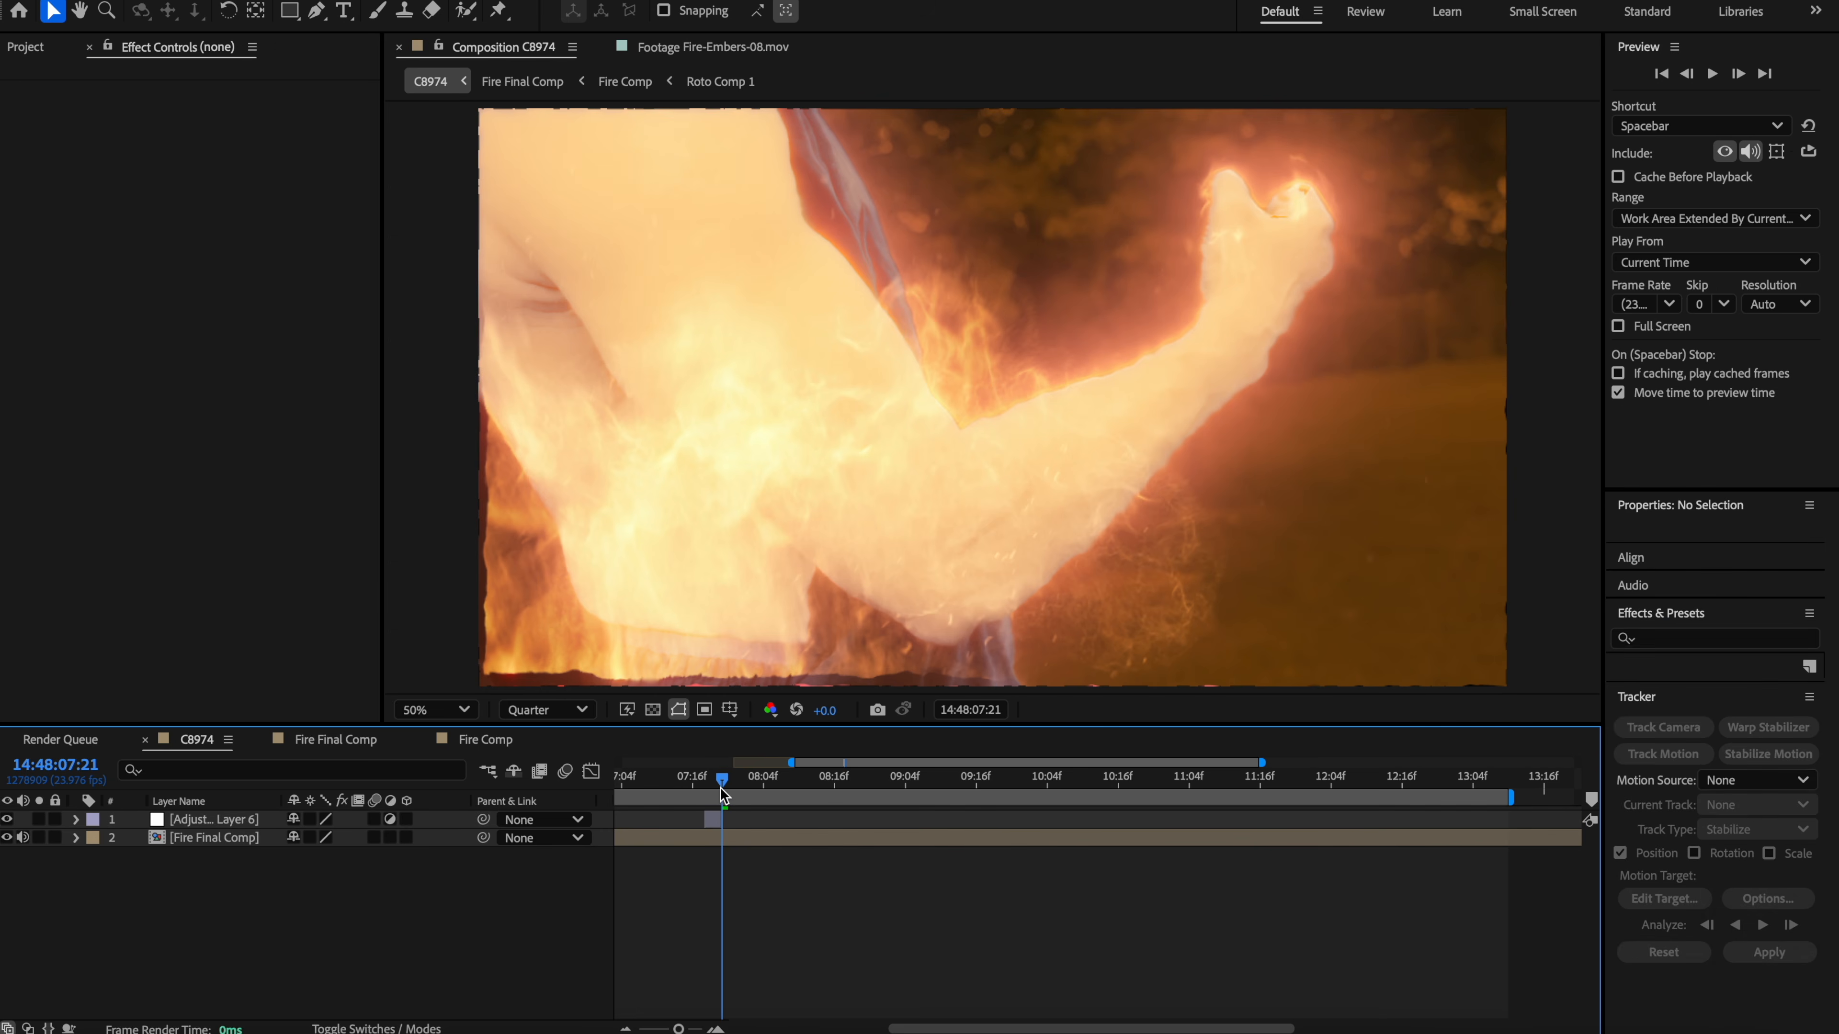
# Step: Duplicate Adjustment Layer 6 and shift the copy a couple of frames later, toward the end of the original segment
pyautogui.moveTo(720, 789); pyautogui.dragTo(708, 789)
pyautogui.click(714, 818)
pyautogui.hotkey('ctrl', 'd')
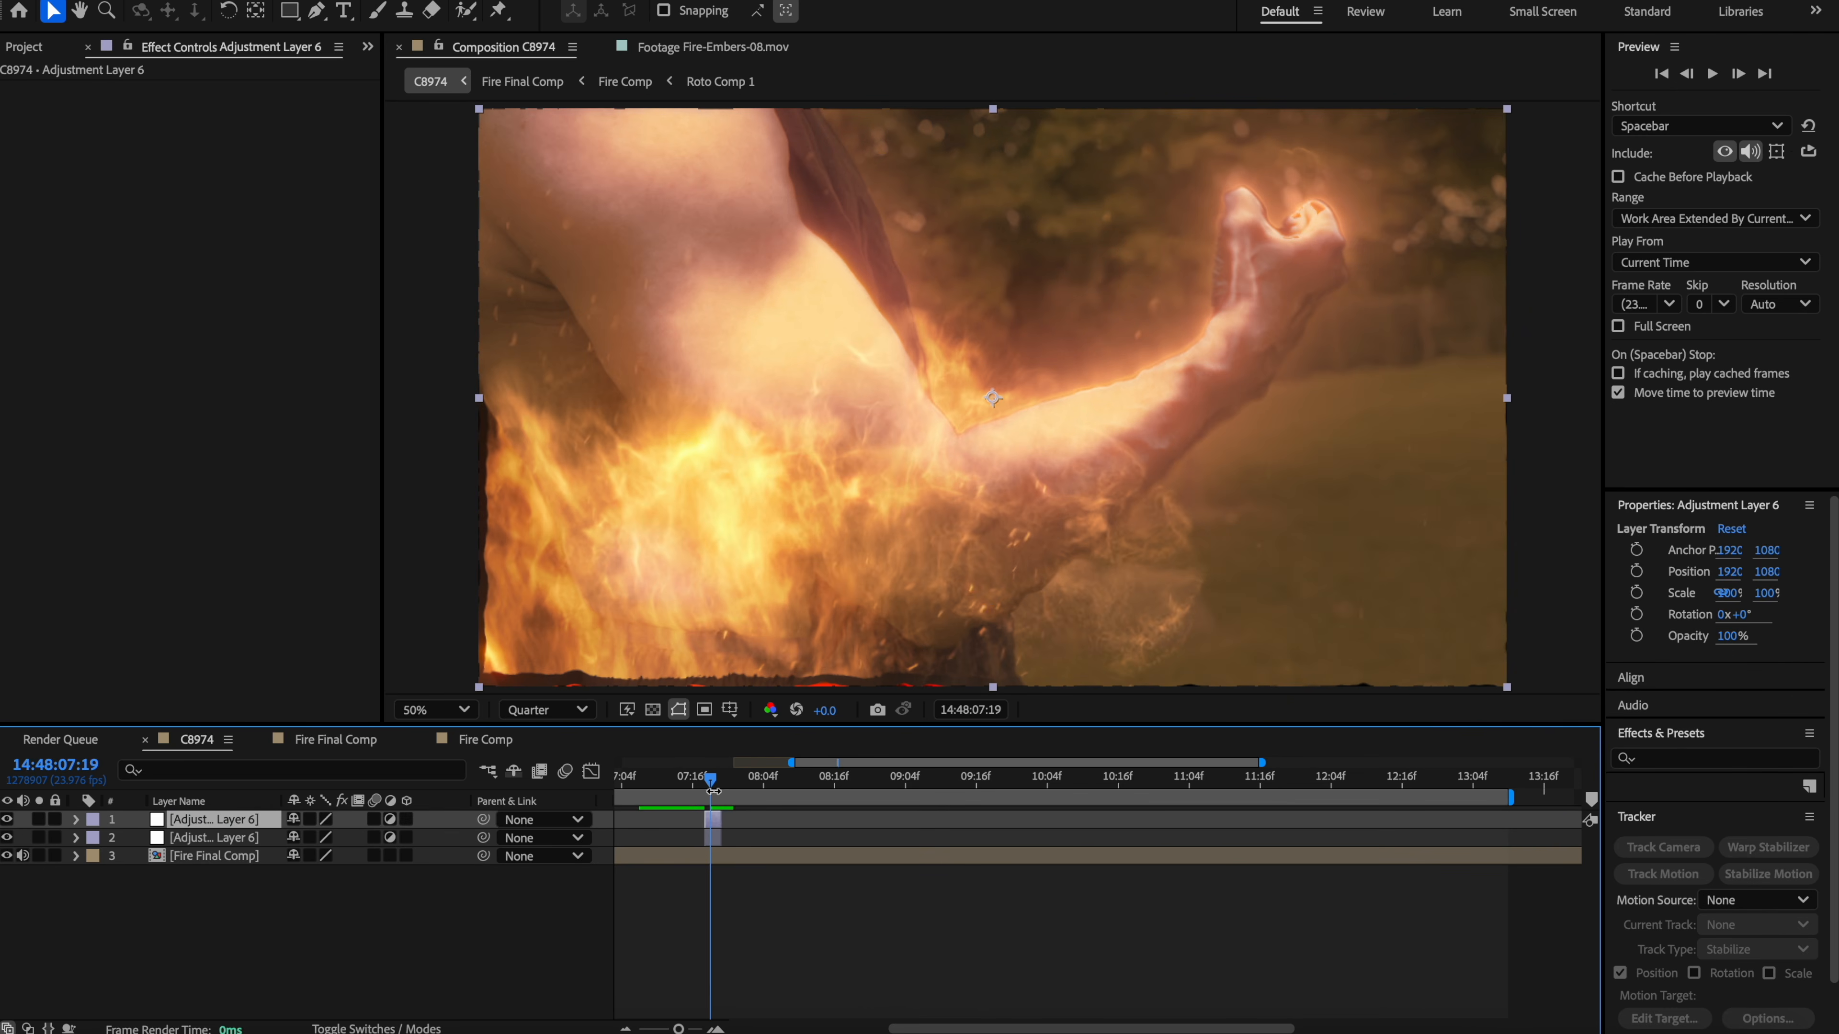
pyautogui.moveTo(711, 820); pyautogui.dragTo(721, 820)
# Step: Apply Radial Blur to the lower Adjustment Layer 6, using the Zoom type with its center on the torso at about 1240, 1256
pyautogui.hotkey('ctrl', 'space')
pyautogui.write('radial')
pyautogui.click(687, 902)
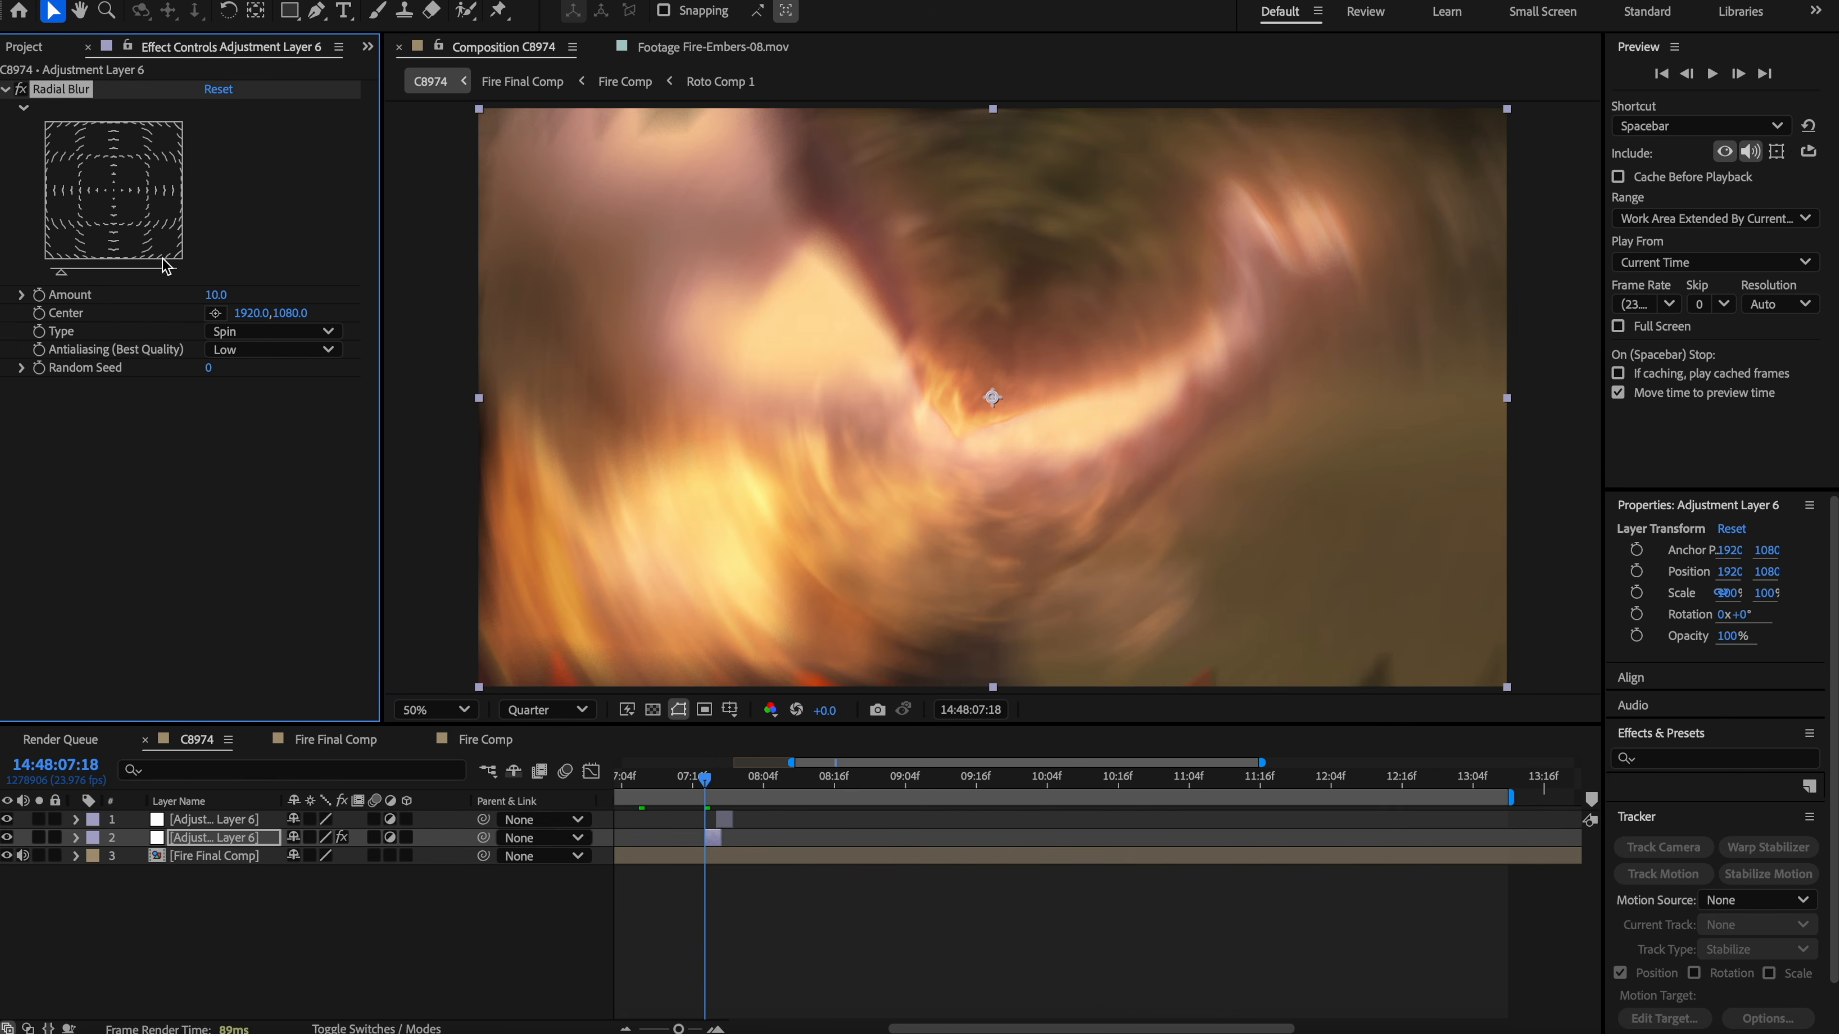
pyautogui.moveTo(992, 397); pyautogui.dragTo(866, 408)
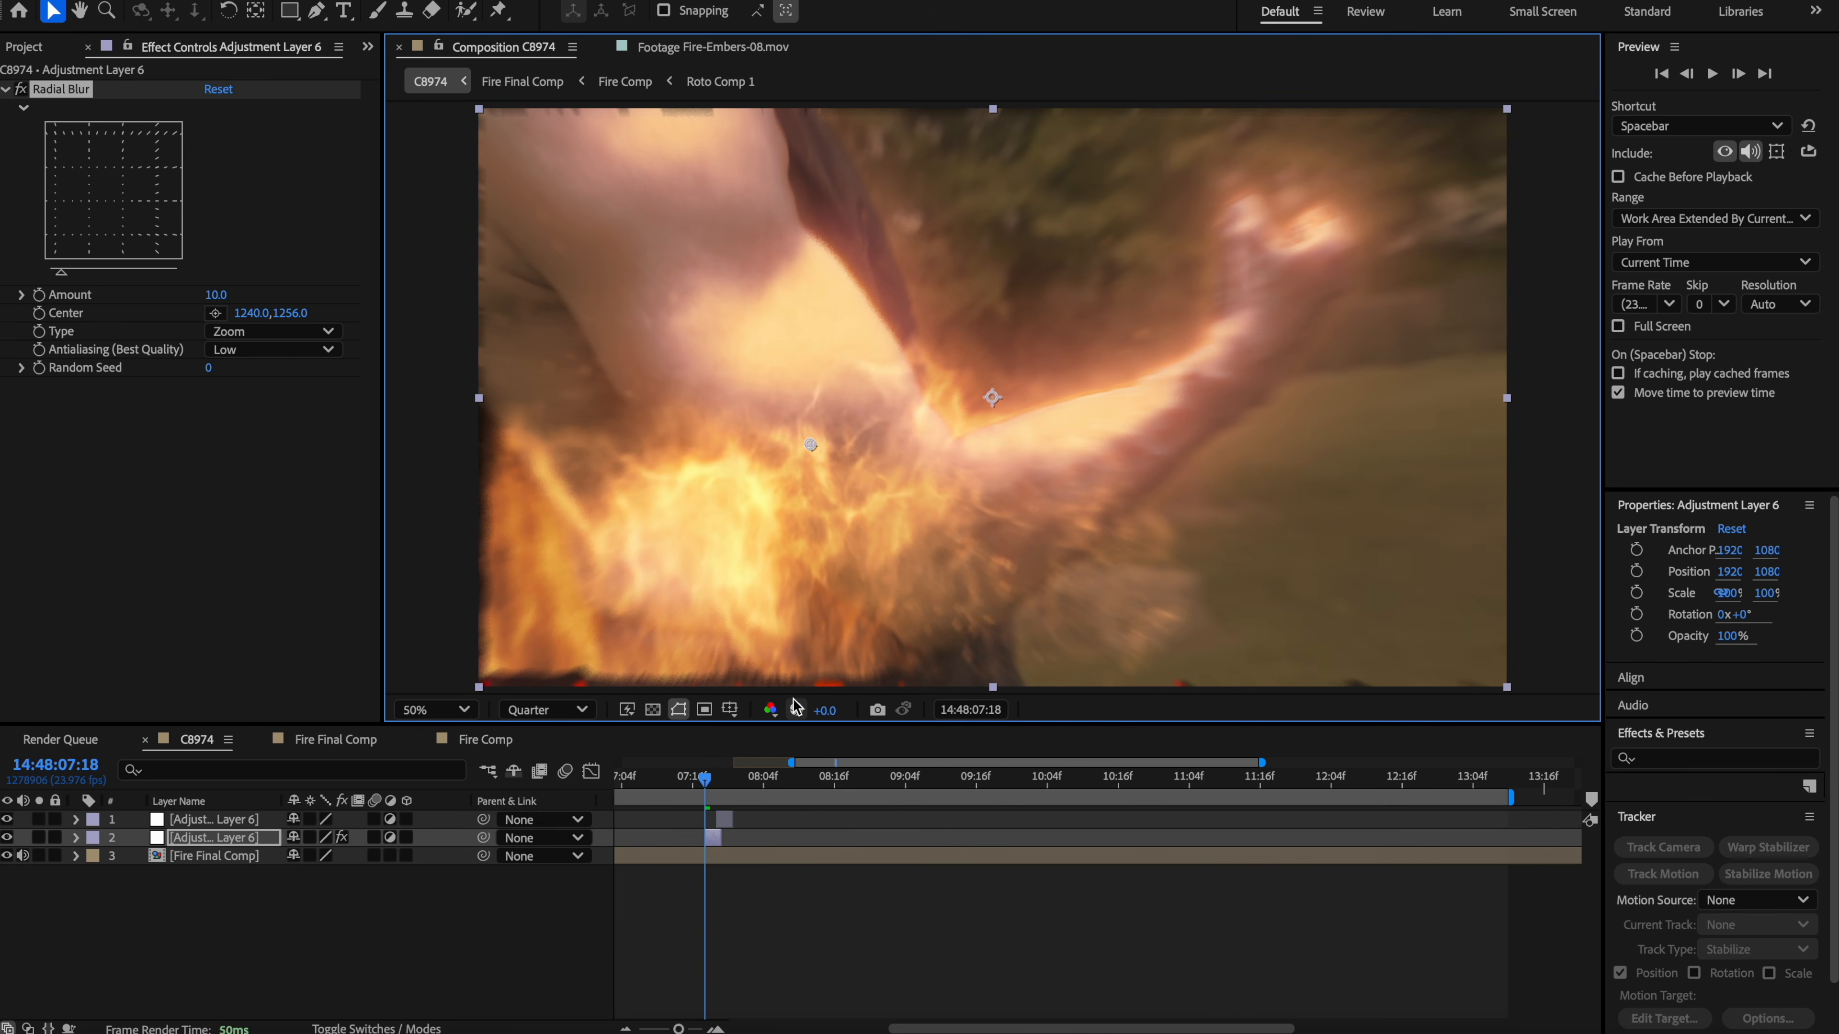
# Step: Keyframe the Radial Blur Amount from 10 at 14:48:07:18 to 40 at 14:48:07:21
pyautogui.click(47, 300)
pyautogui.press('space')
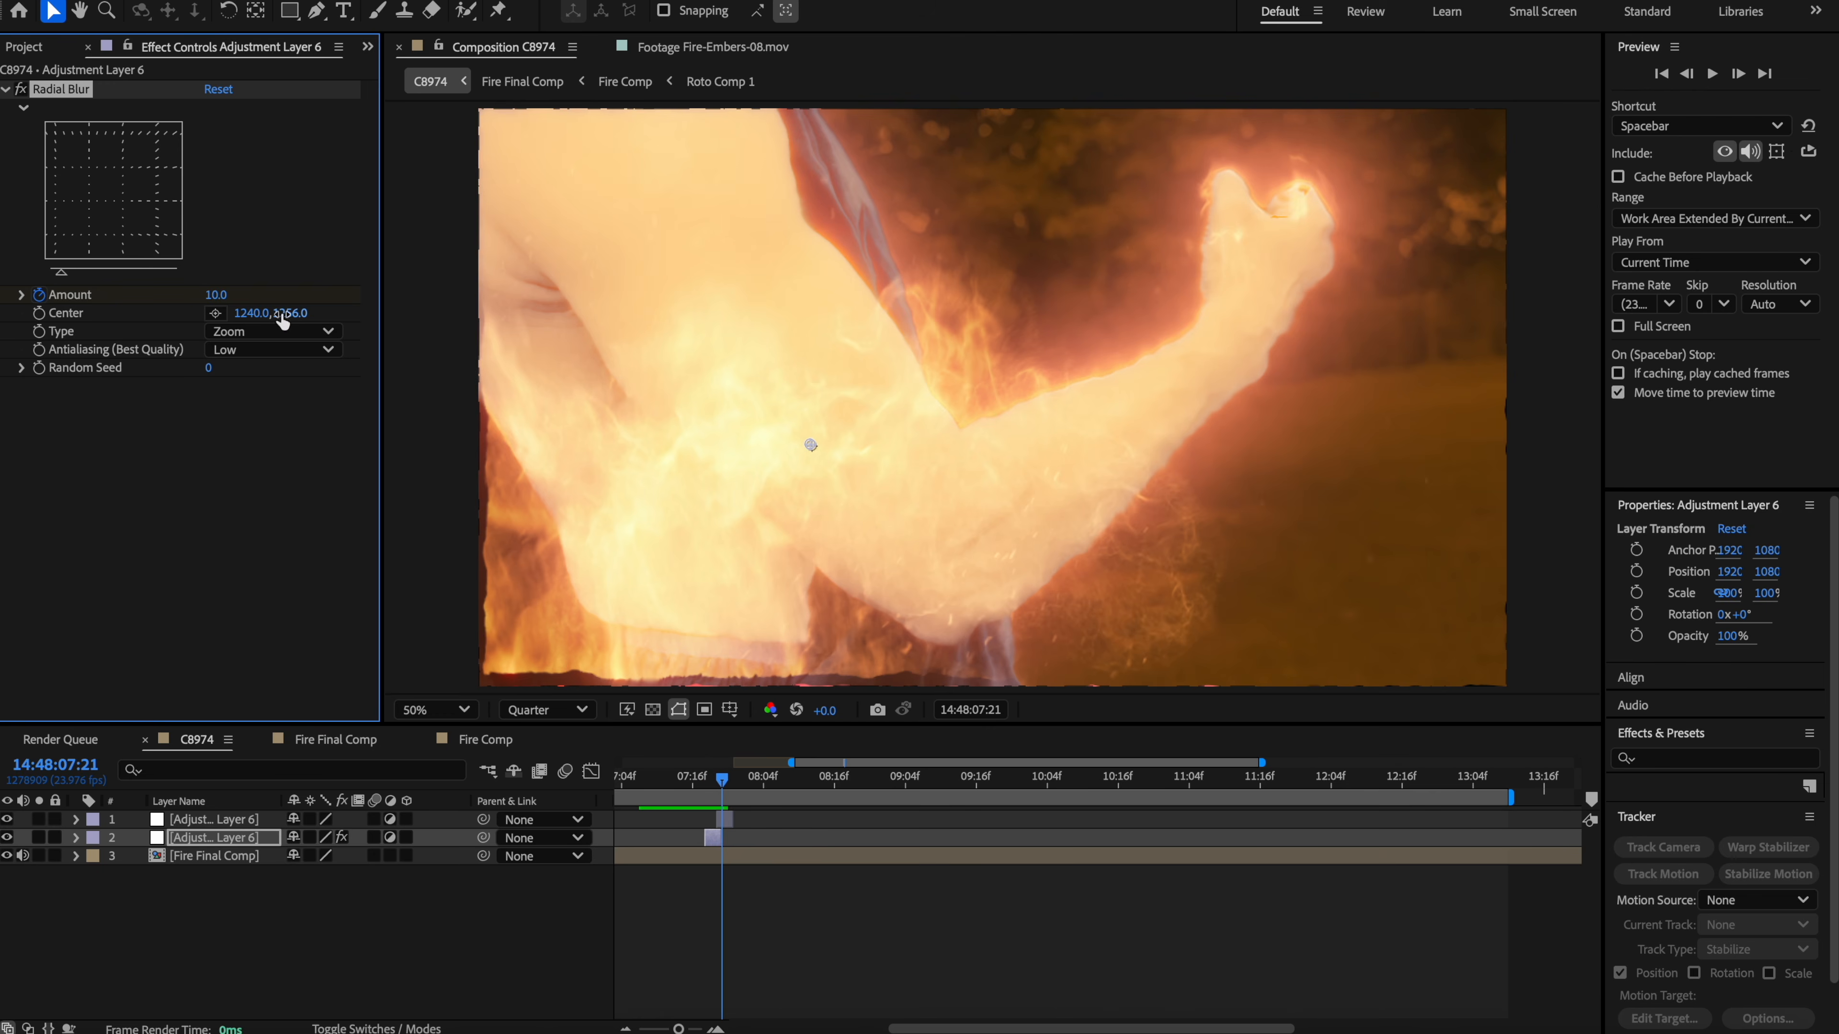
pyautogui.press('u')
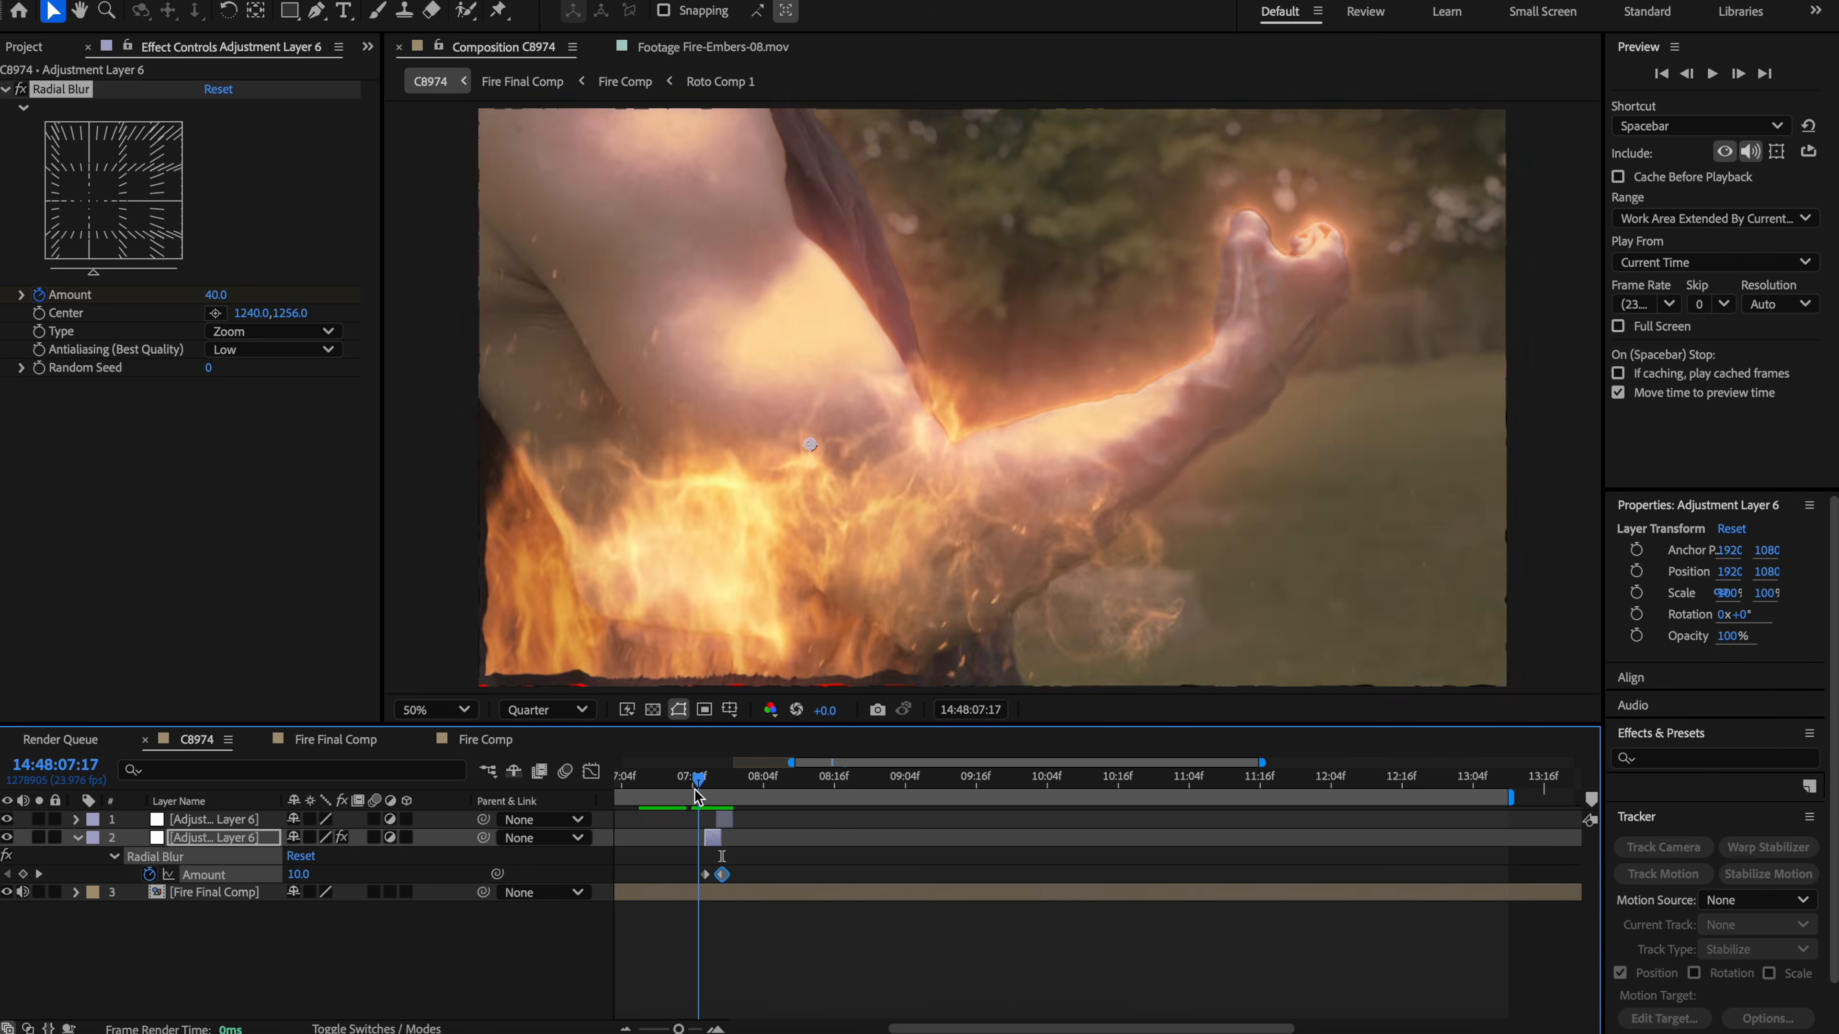
# Step: Move the upper Adjustment Layer 6 so that it starts at 14:48:07:21
pyautogui.click(725, 821)
pyautogui.click(719, 837)
pyautogui.moveTo(717, 788)
pyautogui.mouseDown()
pyautogui.moveTo(695, 788)
pyautogui.moveTo(717, 791)
pyautogui.mouseUp()
pyautogui.moveTo(741, 826); pyautogui.dragTo(733, 827)
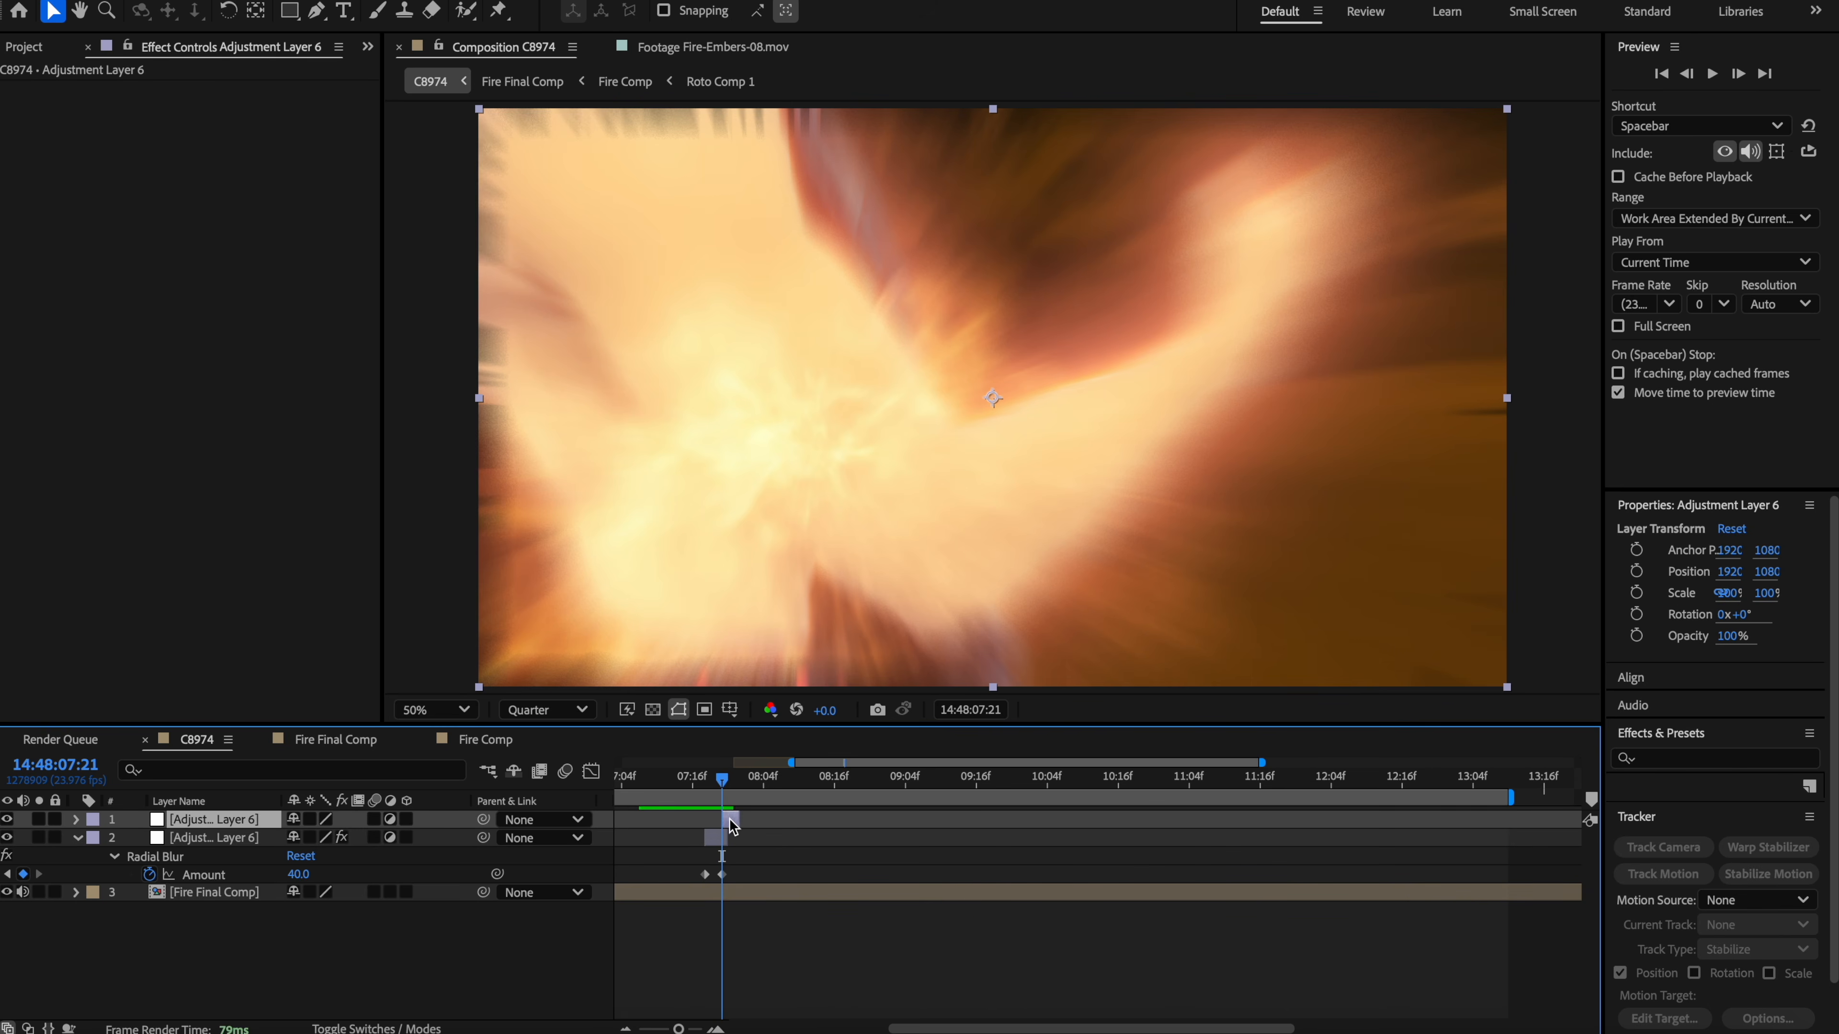
# Step: Apply CC Light Burst 2.5 to the upper Adjustment Layer 6 with a raised, animated Intensity and Ray Length 175, and preview the transition
pyautogui.click(715, 868)
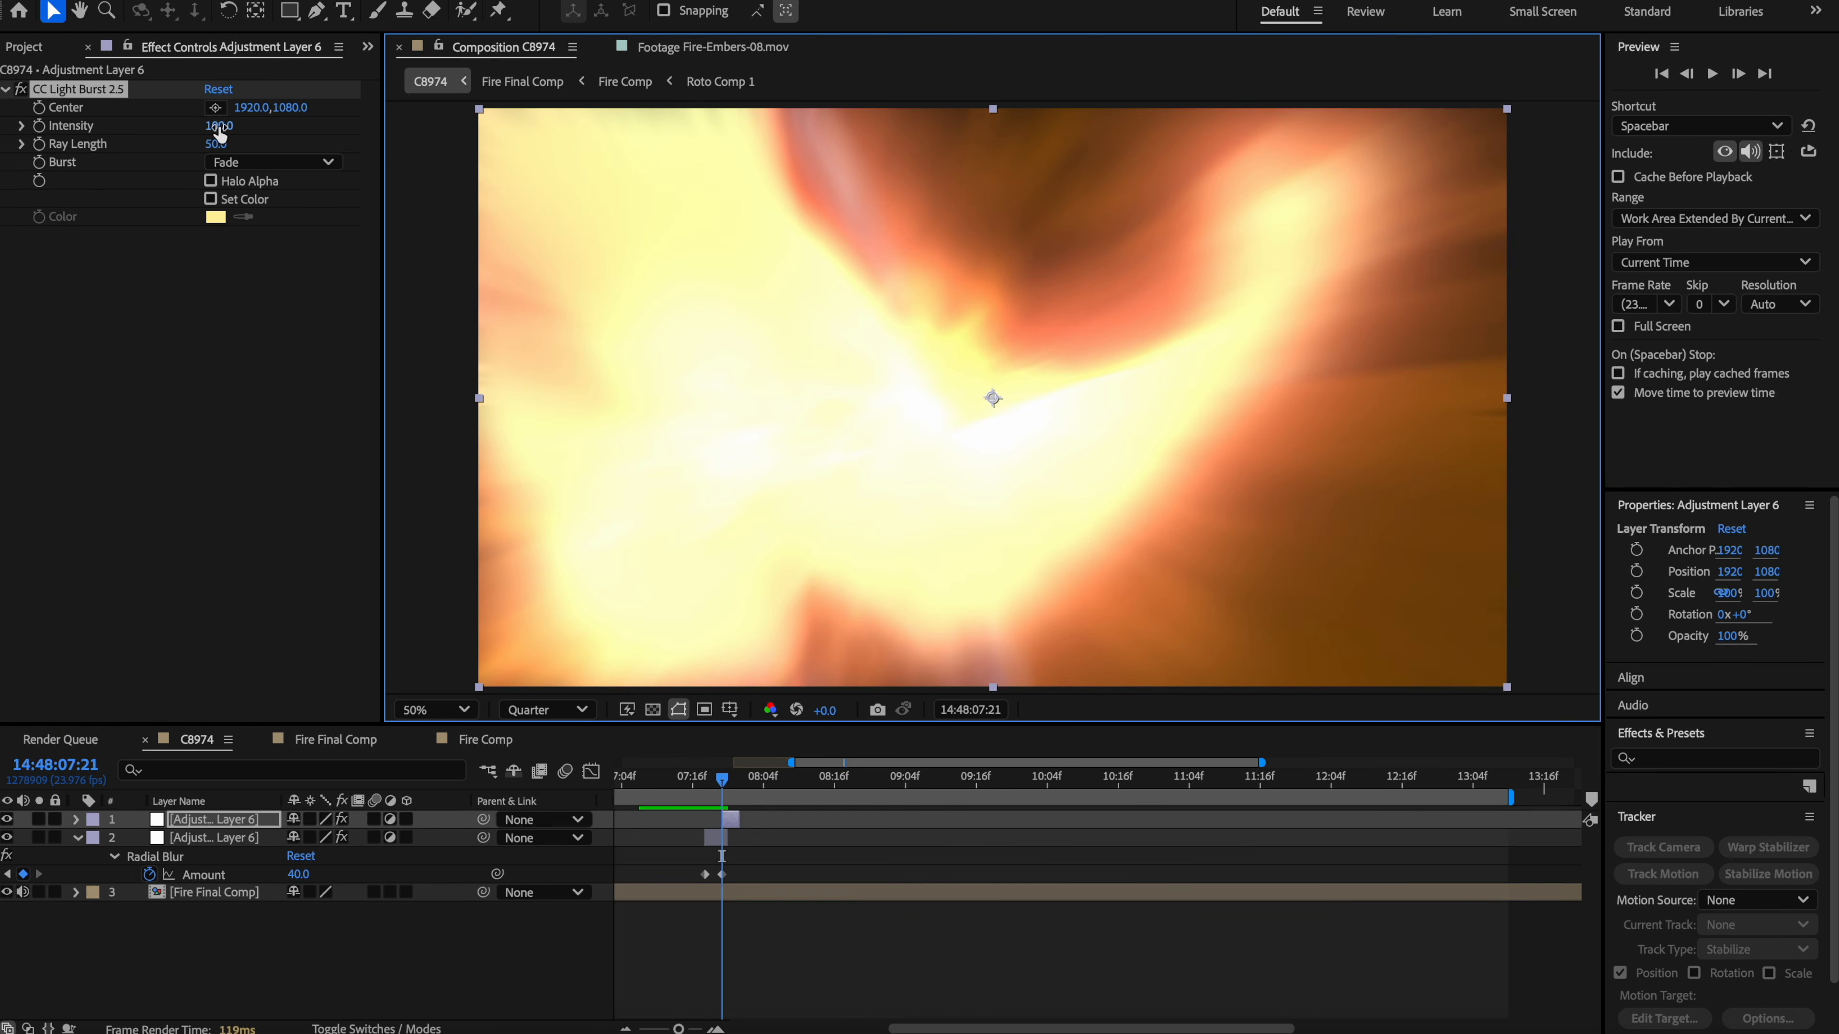
pyautogui.moveTo(216, 125); pyautogui.dragTo(345, 139)
pyautogui.moveTo(721, 778)
pyautogui.mouseDown()
pyautogui.moveTo(699, 781)
pyautogui.moveTo(746, 782)
pyautogui.moveTo(699, 785)
pyautogui.moveTo(758, 782)
pyautogui.mouseUp()
pyautogui.press('space')
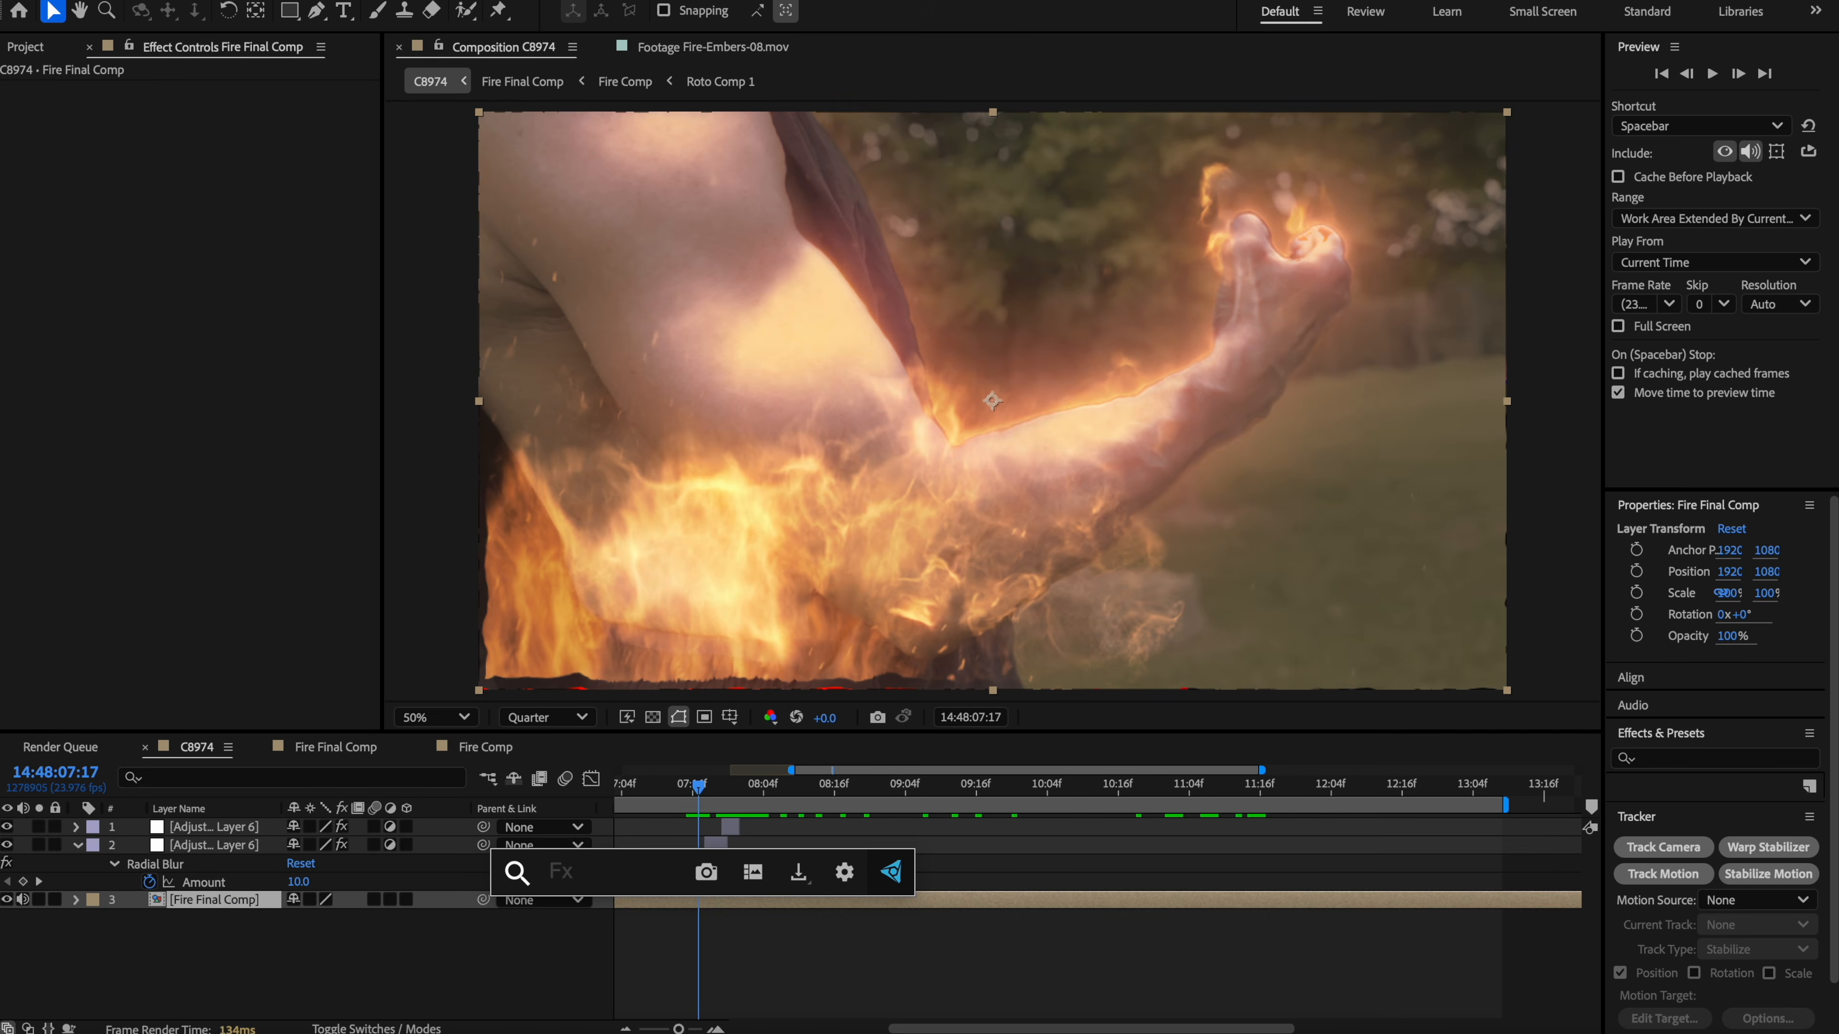
# Step: Open ProductionCrate's camera shake script for the Fire Final Comp layer and choose the Jolt 3 preset
pyautogui.press('super+shift+slash')
pyautogui.write('shake')
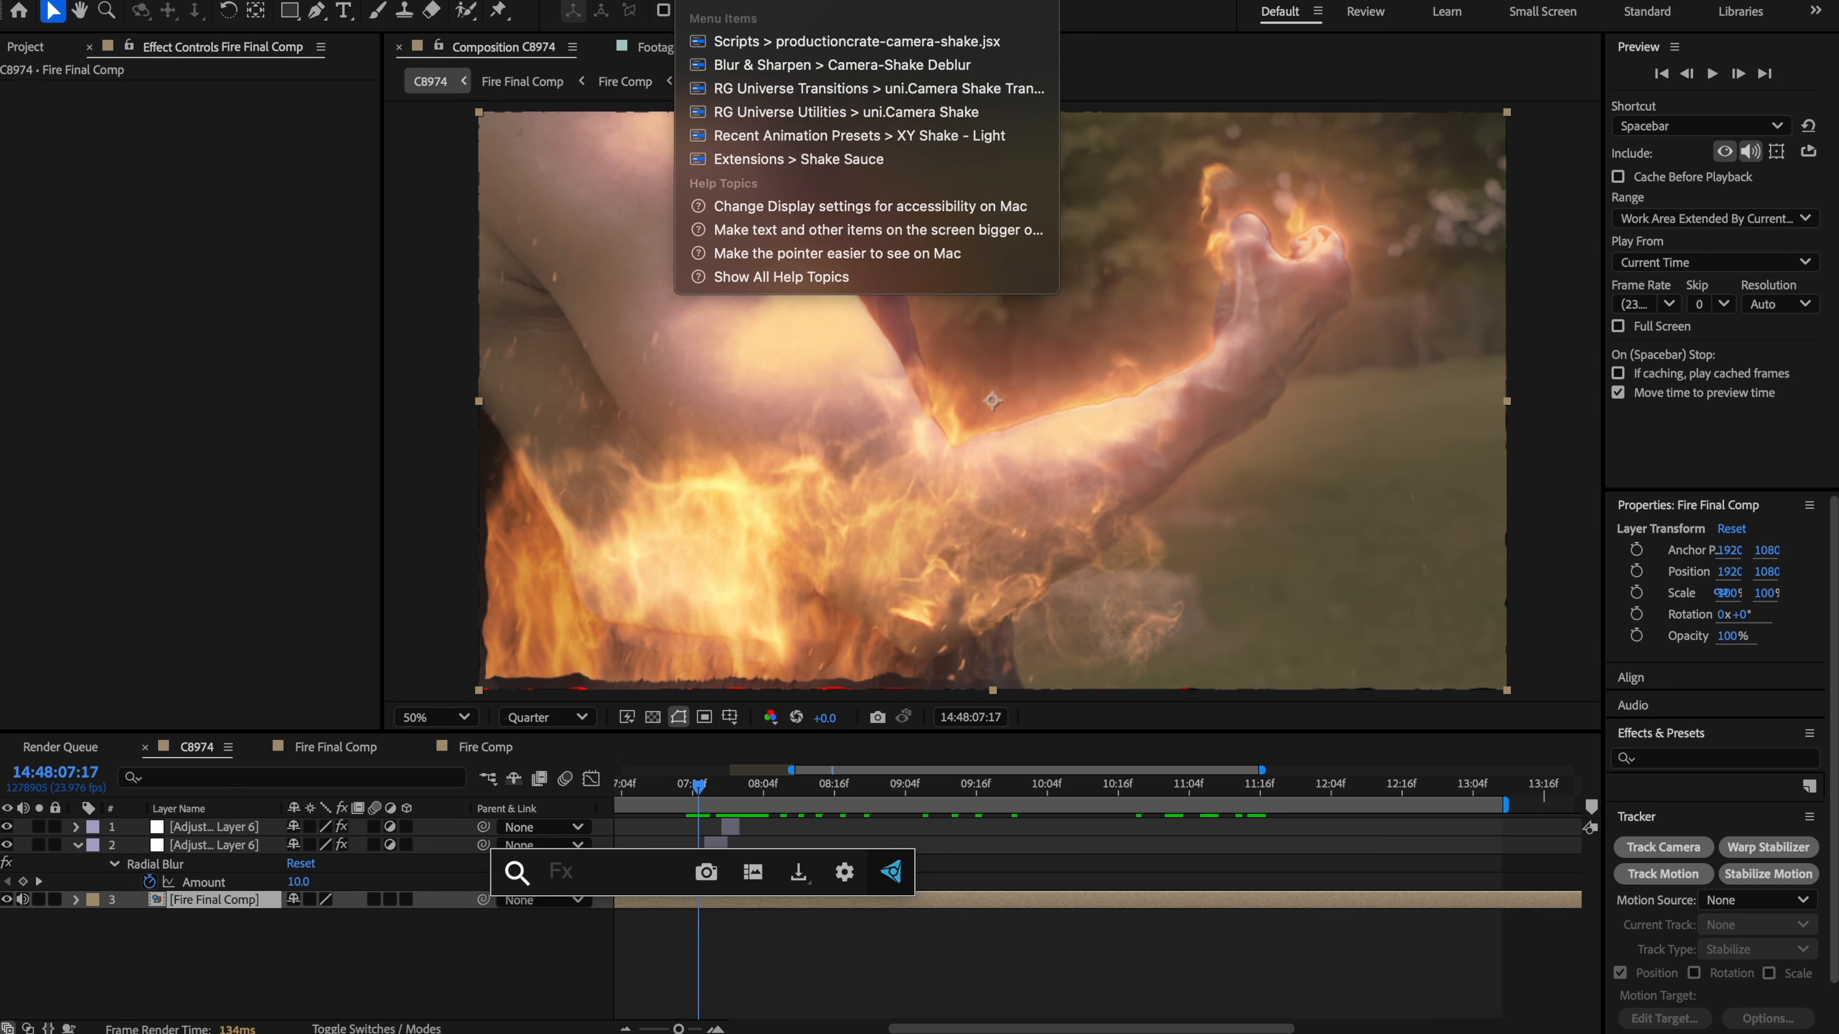
pyautogui.click(809, 49)
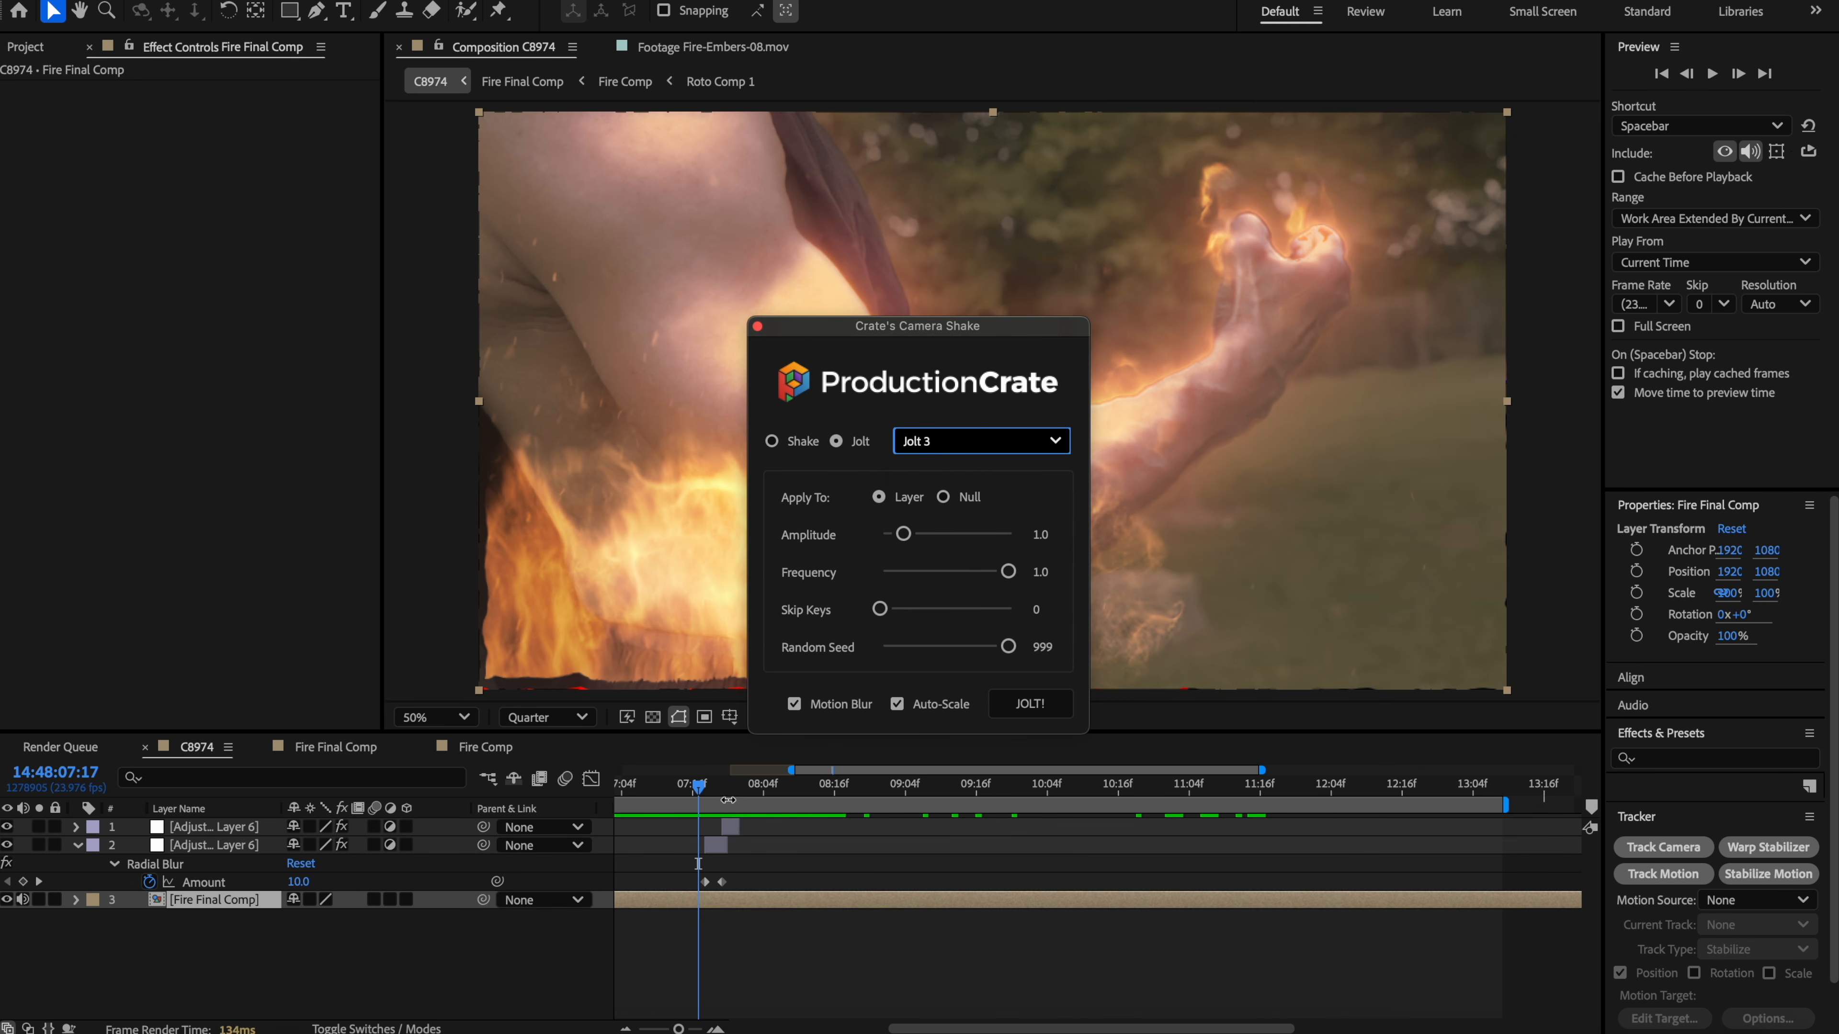
# Step: Apply the Jolt 3 shake to Fire Final Comp at 14:48:07:21 with amplitude 1.0, frequency 1.0, Motion Blur and Auto-Scale, and review it
pyautogui.moveTo(705, 793); pyautogui.dragTo(728, 794)
pyautogui.click(1034, 703)
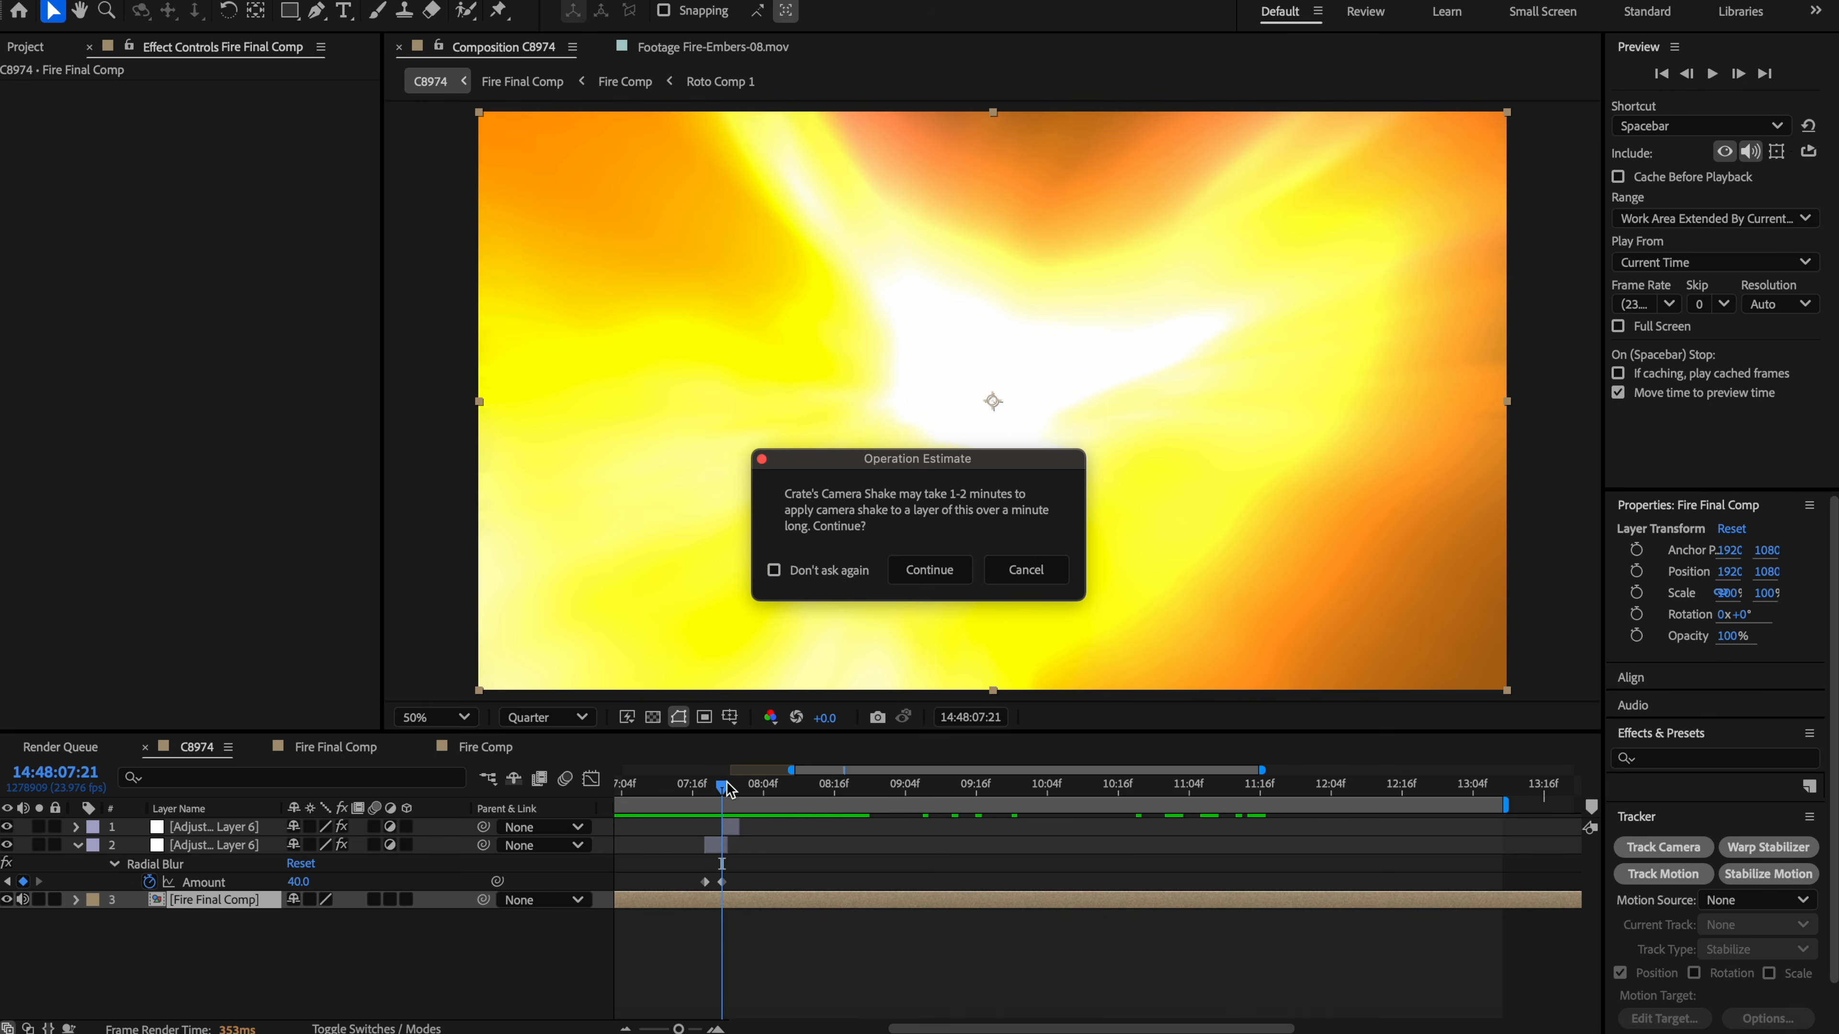
pyautogui.click(1020, 574)
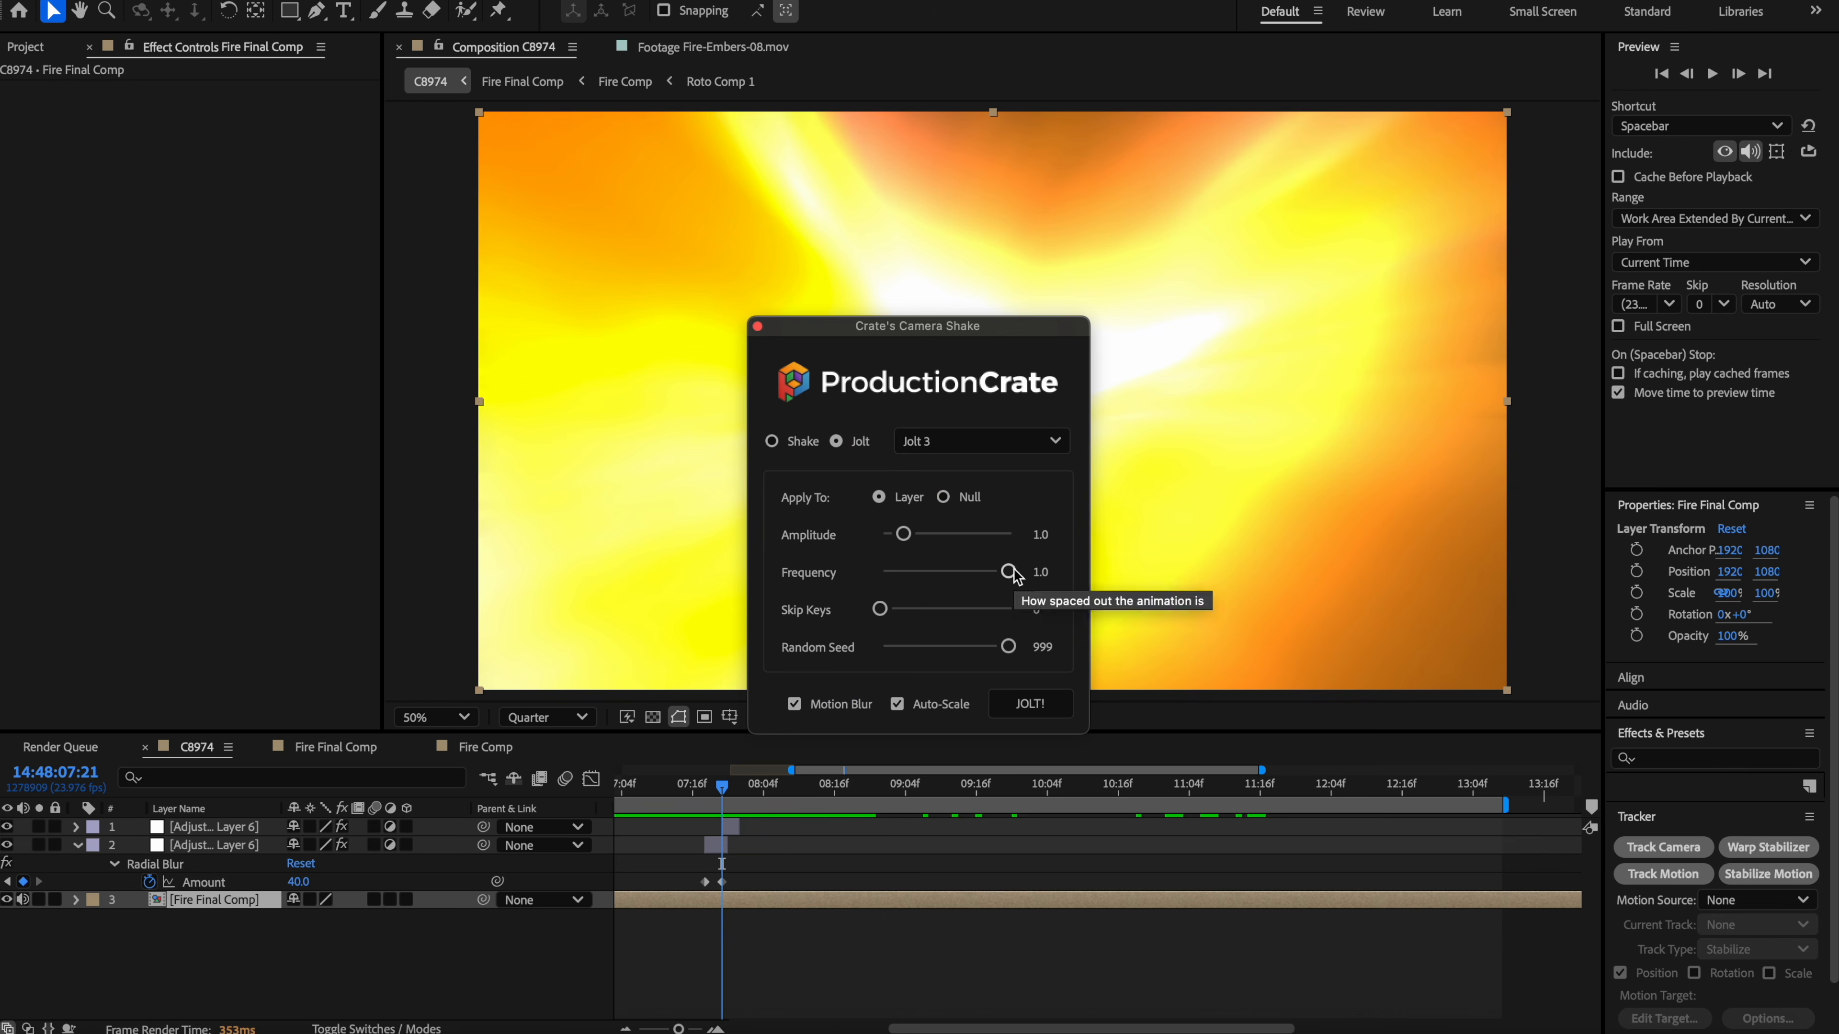
pyautogui.click(1035, 713)
pyautogui.moveTo(916, 326); pyautogui.dragTo(1274, 316)
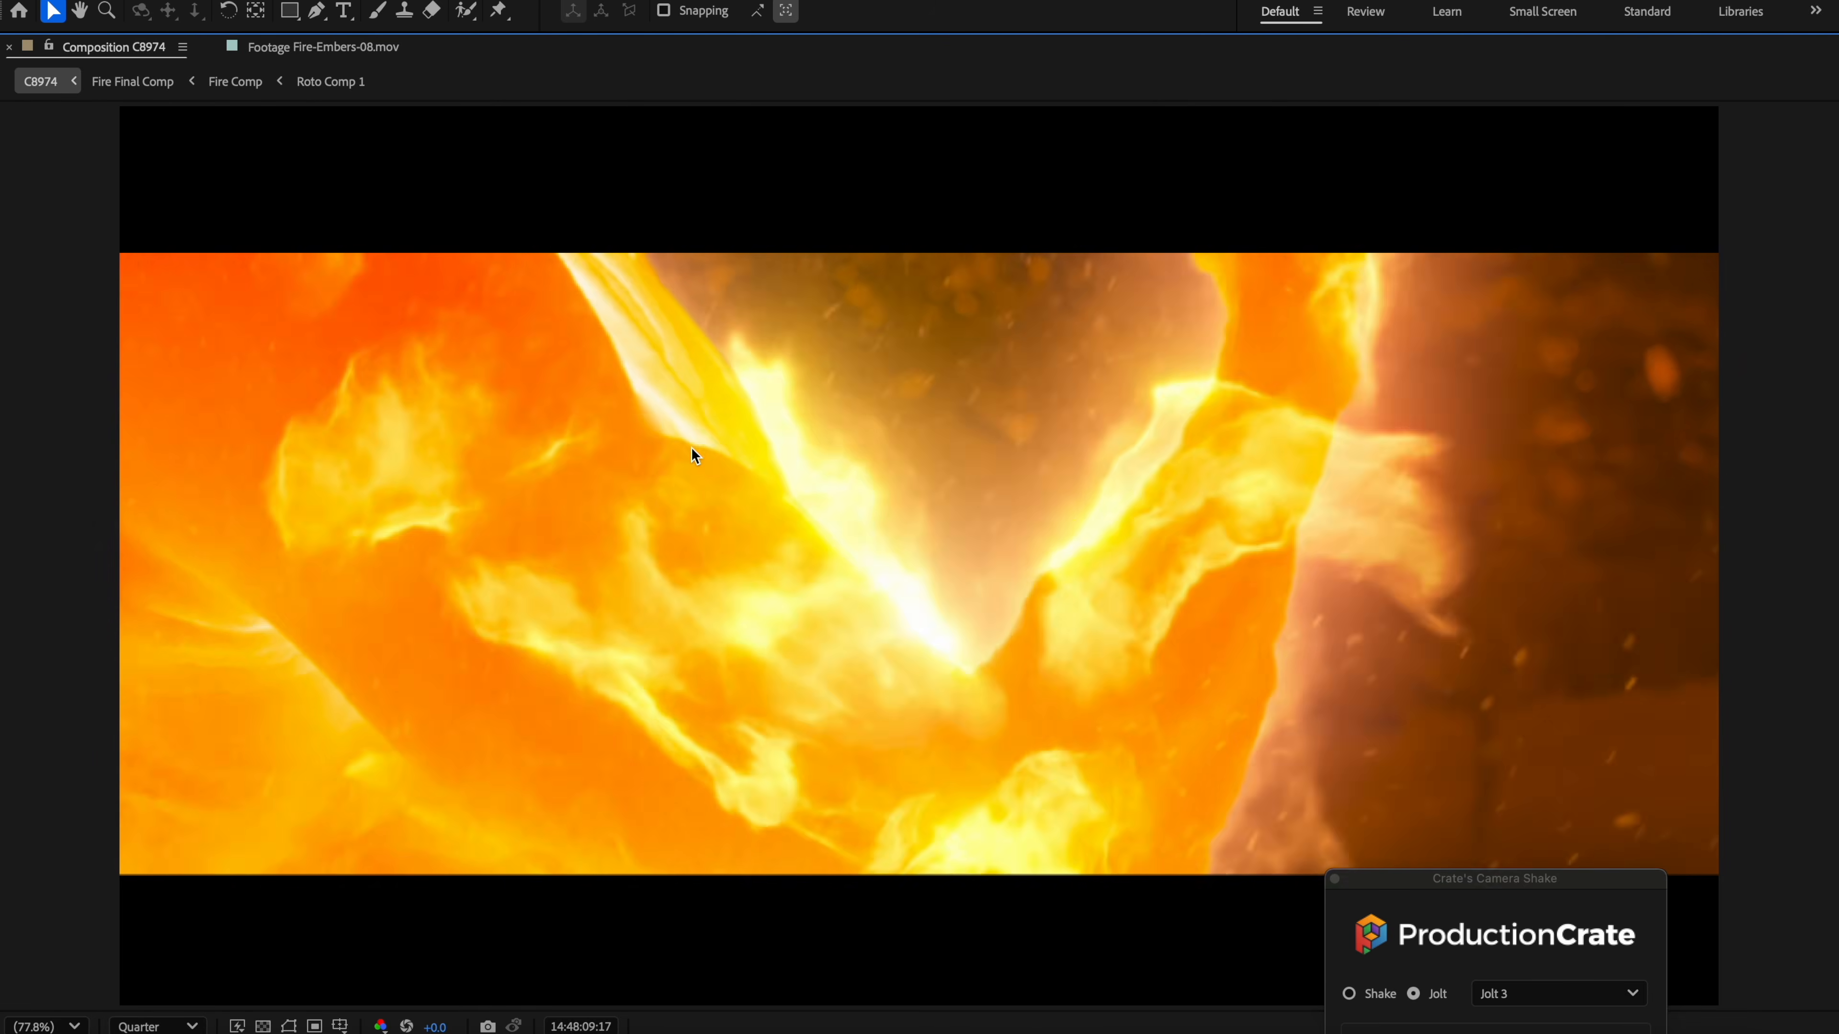
pyautogui.press('`')
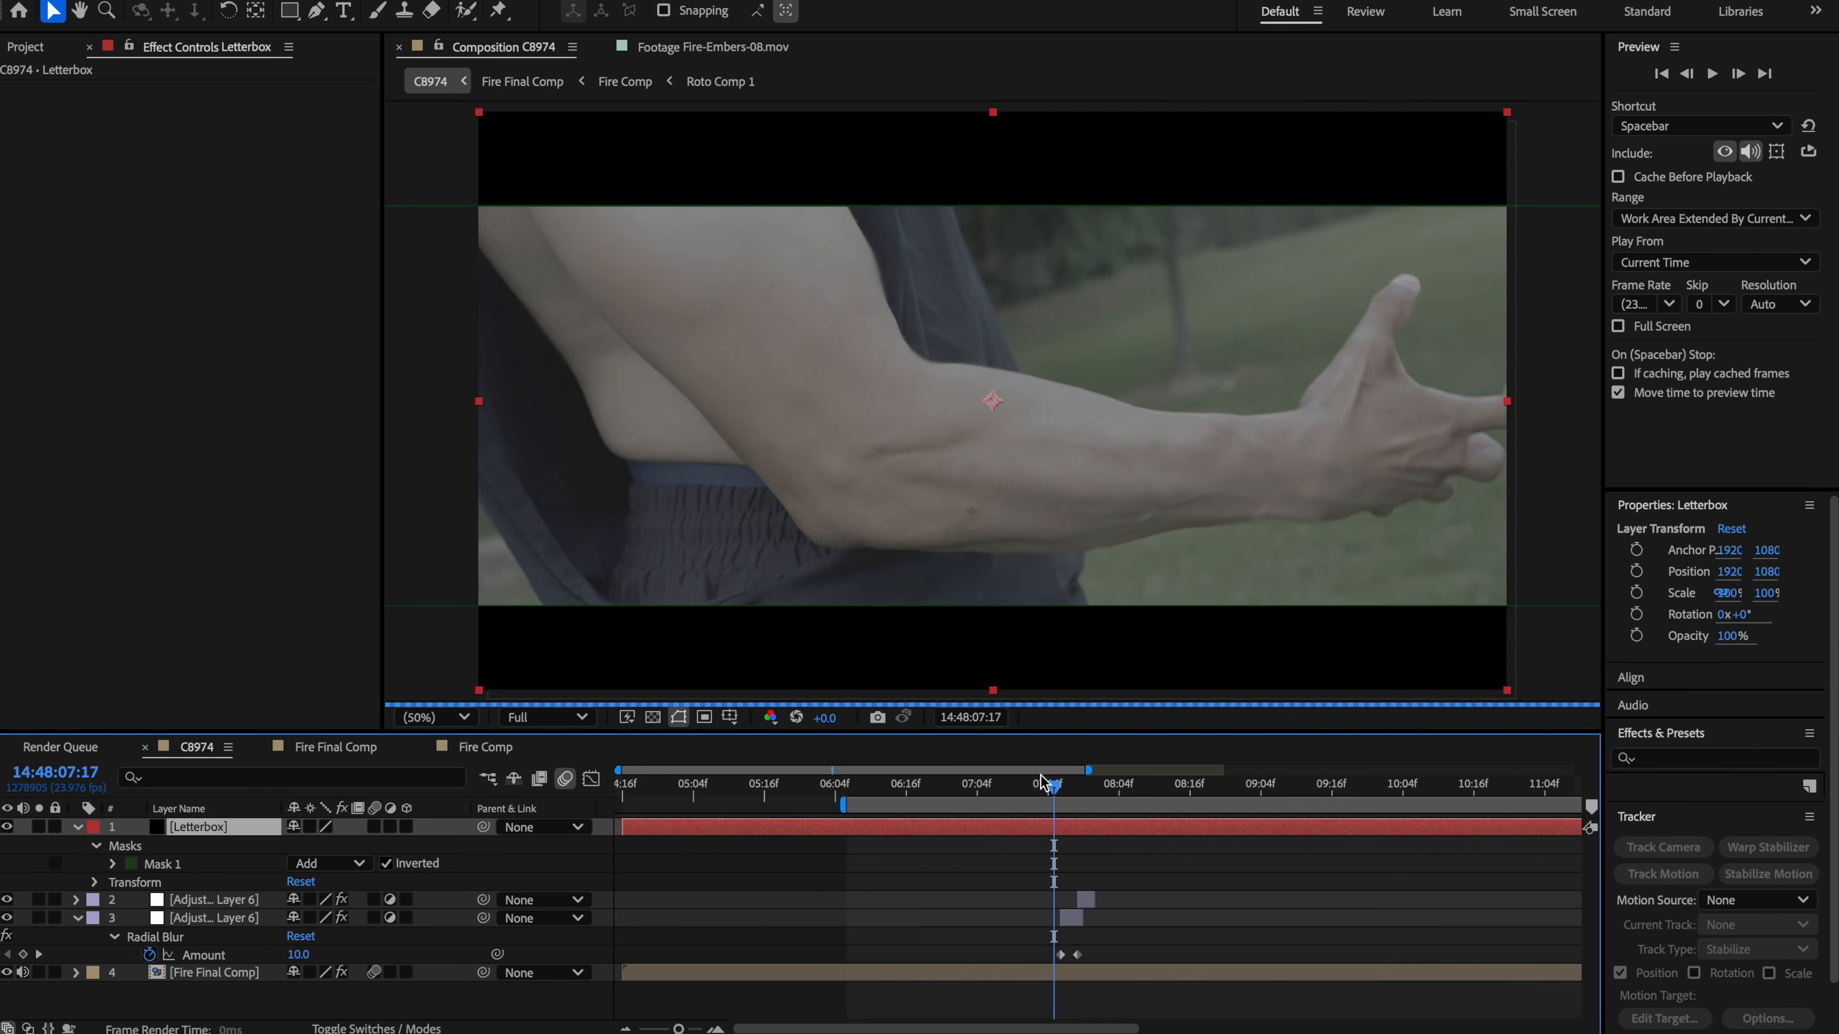
# Step: In Fire Final Comp, split the Heatwave layer at 0:00:03:05 and delete the segment before the split
pyautogui.moveTo(1043, 783); pyautogui.dragTo(1078, 781)
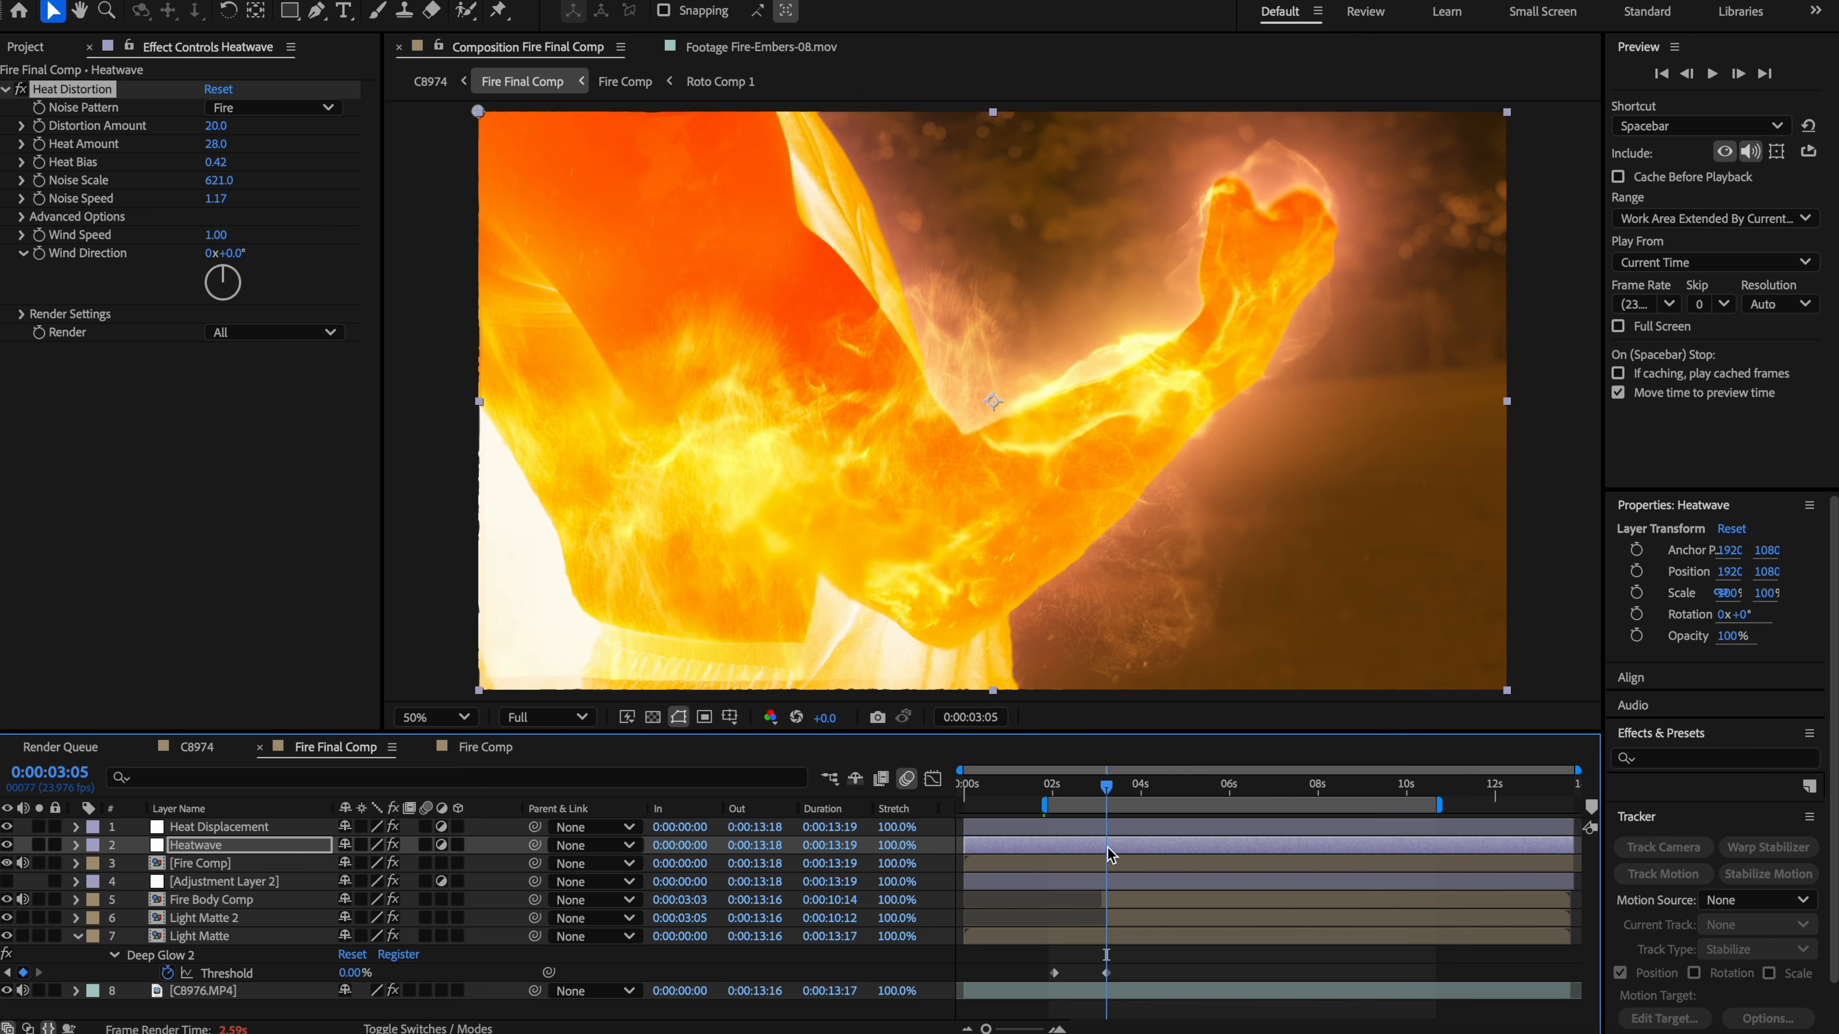
pyautogui.press('super+shift+d')
pyautogui.click(1093, 862)
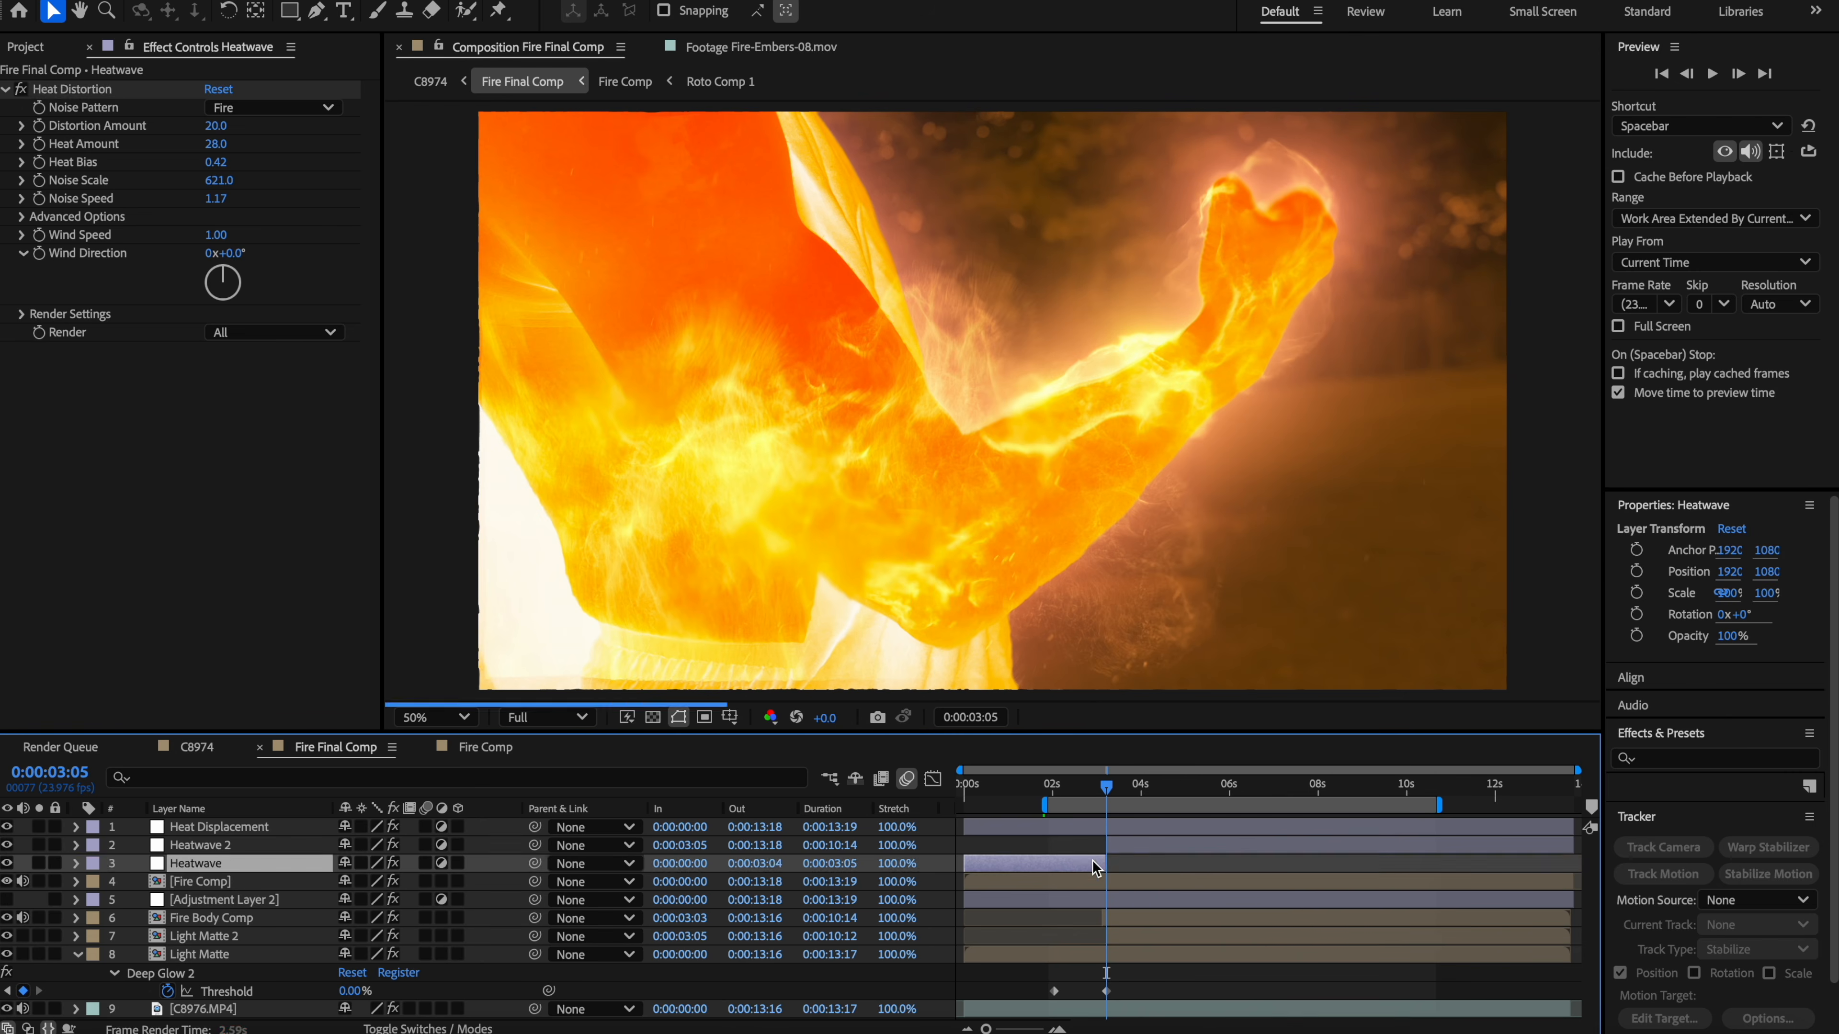
pyautogui.press('Delete')
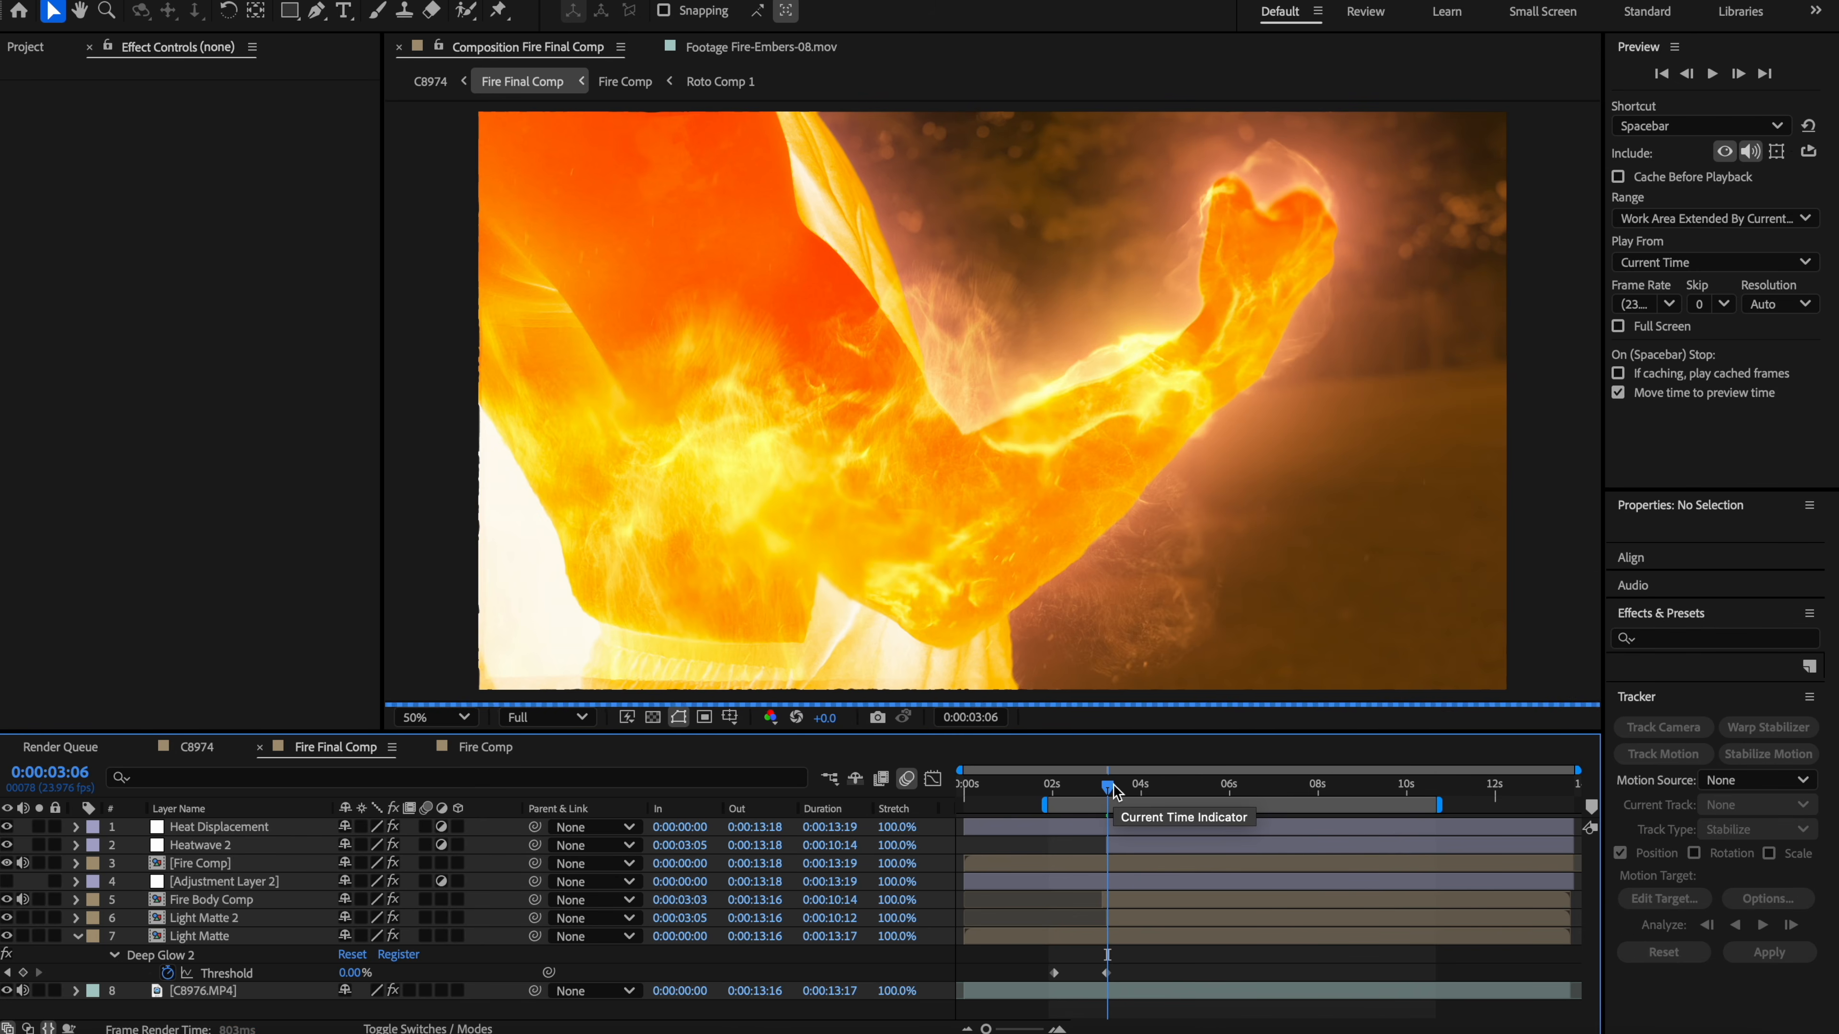
# Step: Check the C8974 timeline, and in Fire Comp reposition Ground-Fire-01.mov to about 519, 884
pyautogui.click(197, 747)
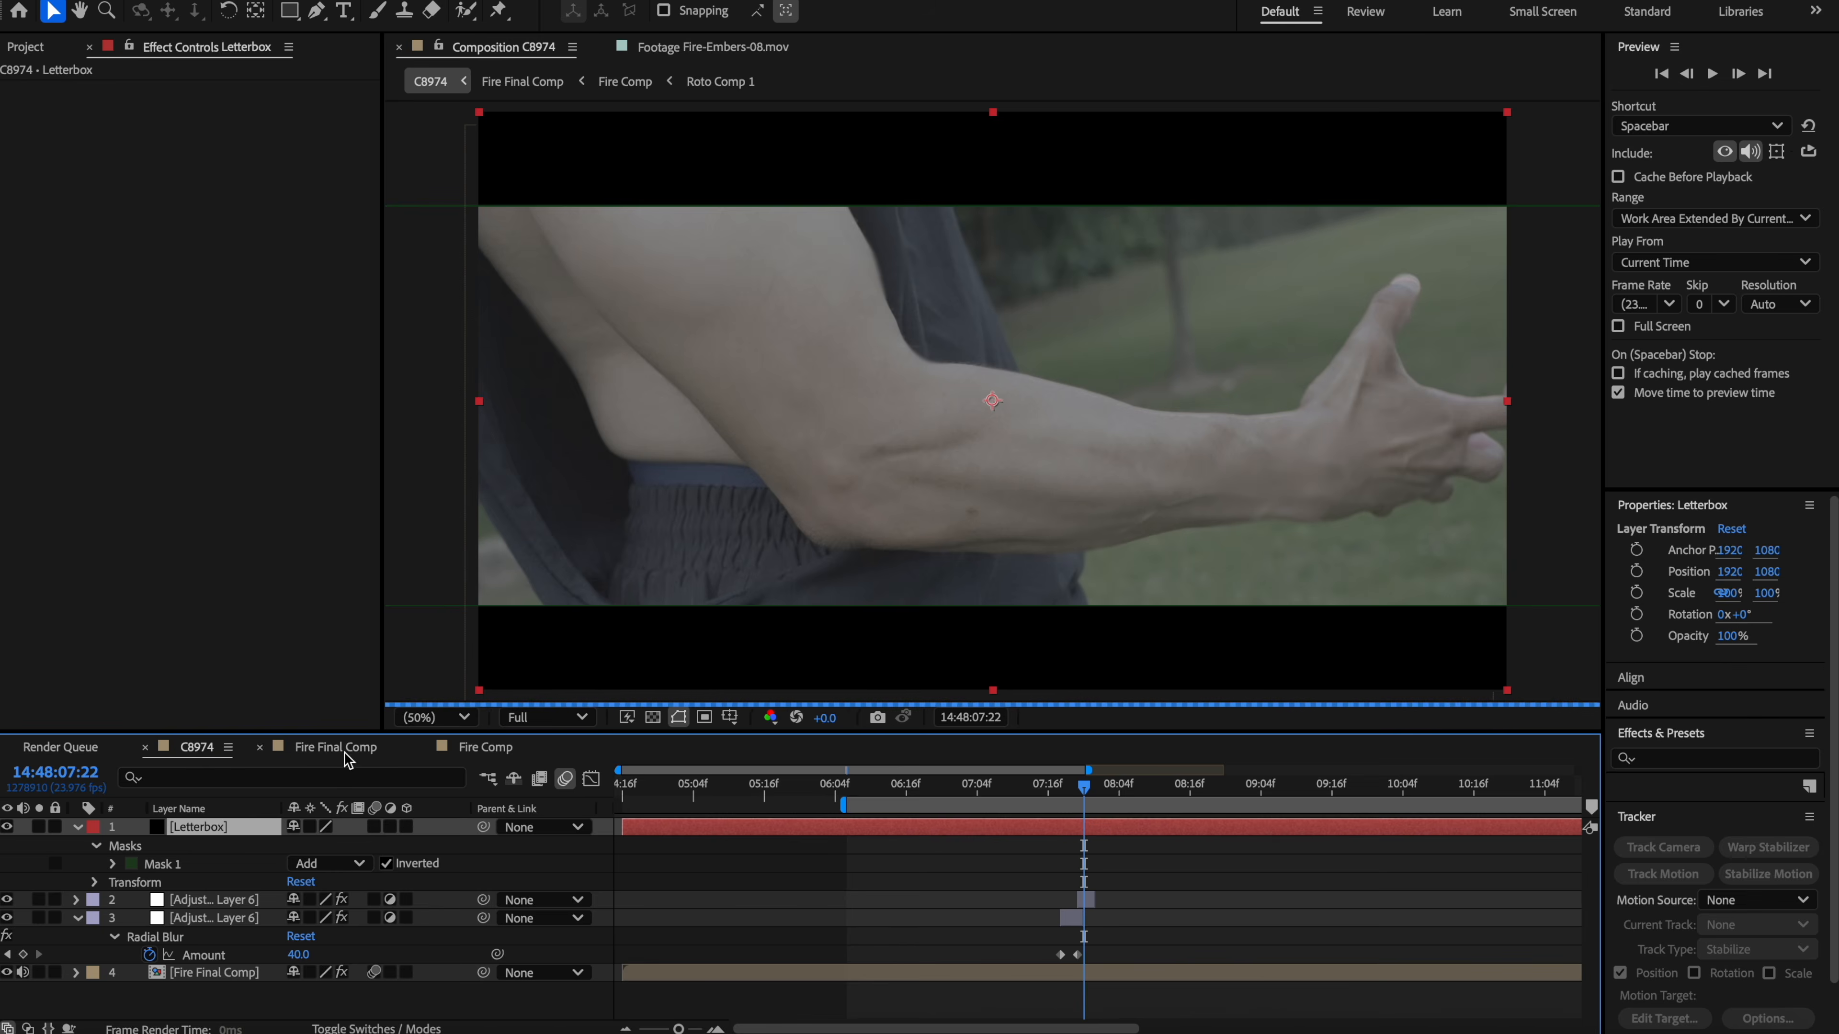
pyautogui.click(941, 788)
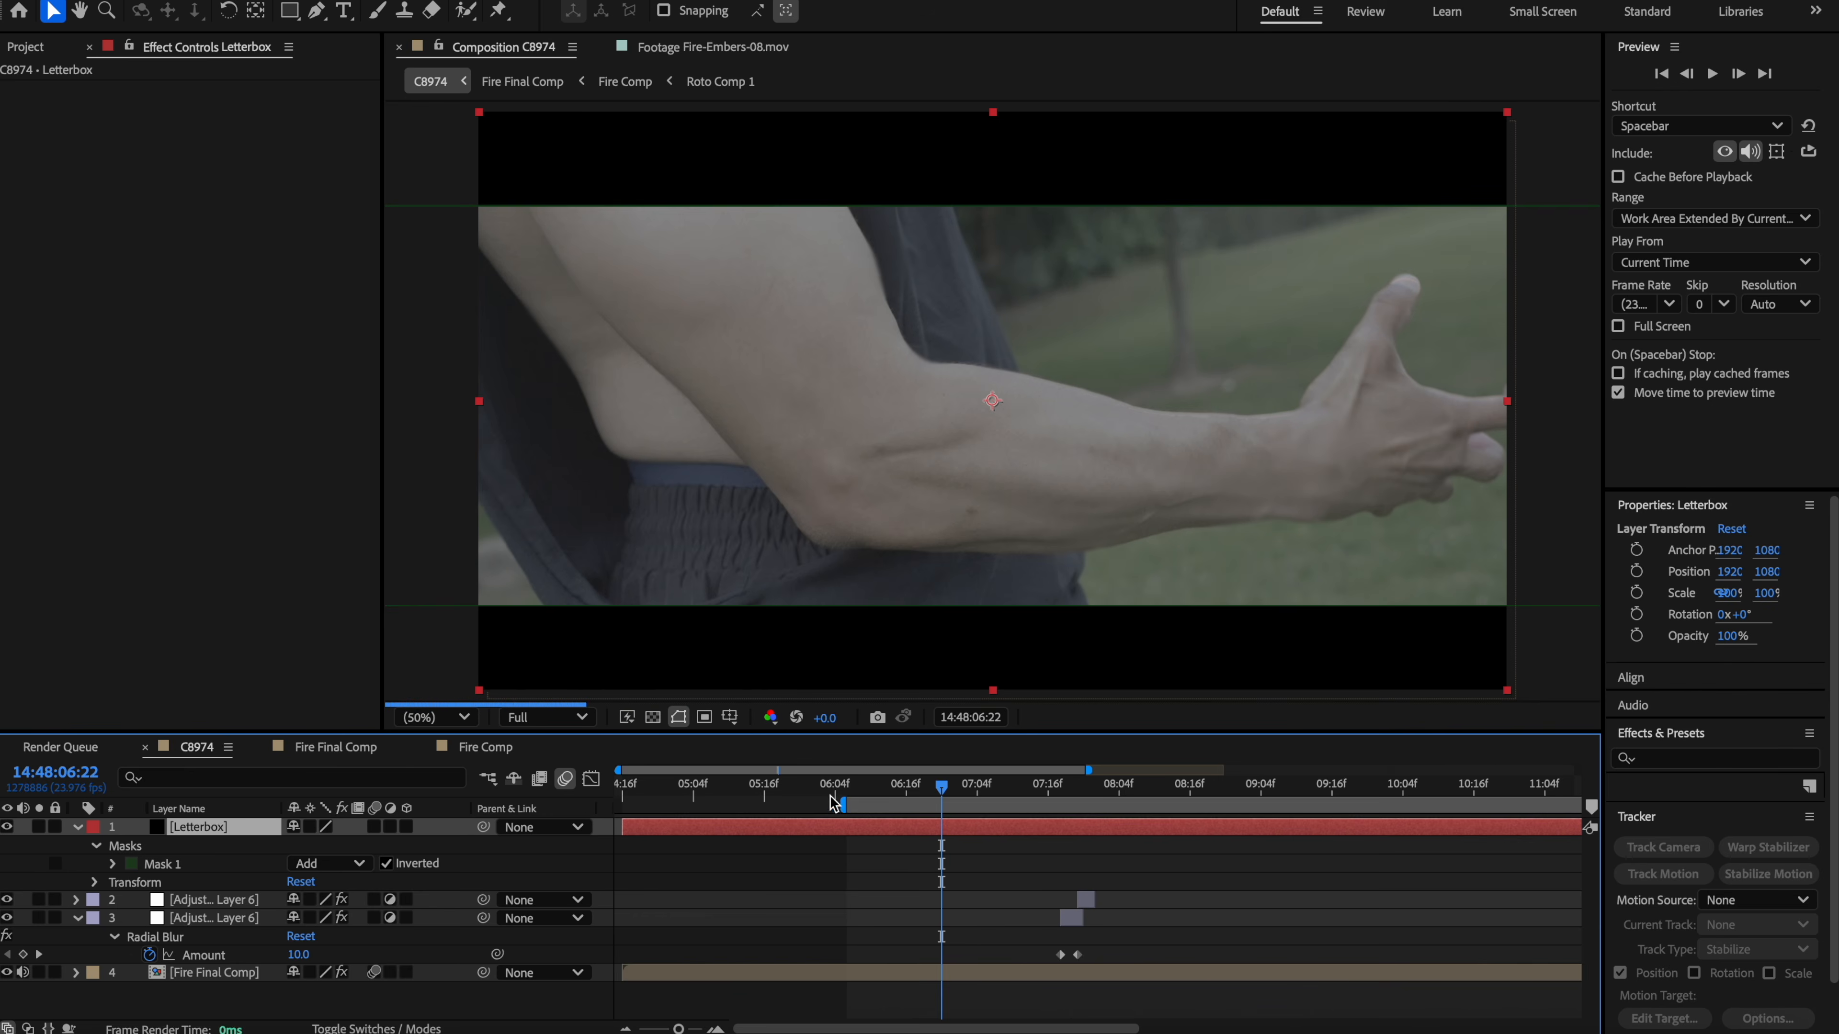
pyautogui.click(484, 747)
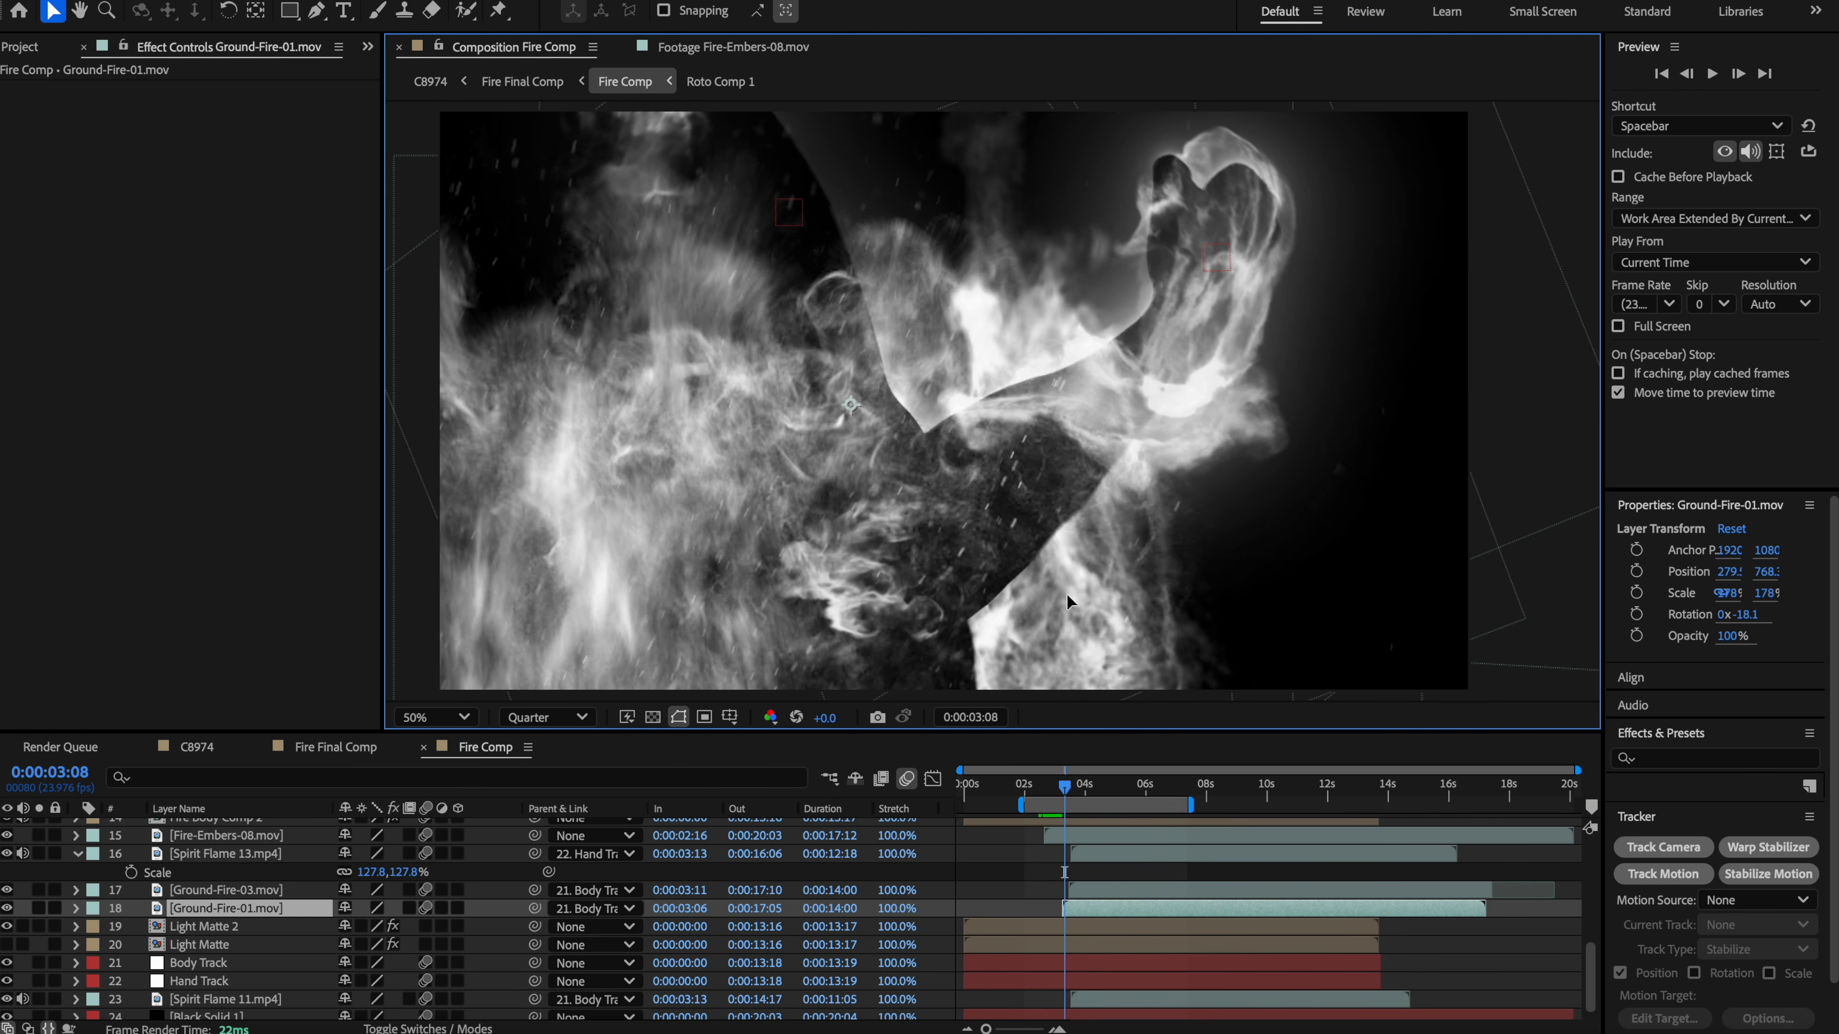
pyautogui.moveTo(1066, 592); pyautogui.dragTo(1226, 562)
# Step: Duplicate Fire-Fist-01.mov in Fire Comp, move the copy to start at 0:00:08:03, and check the hand fire there
pyautogui.moveTo(1059, 784); pyautogui.dragTo(1223, 757)
pyautogui.scroll(4, 245, 961)
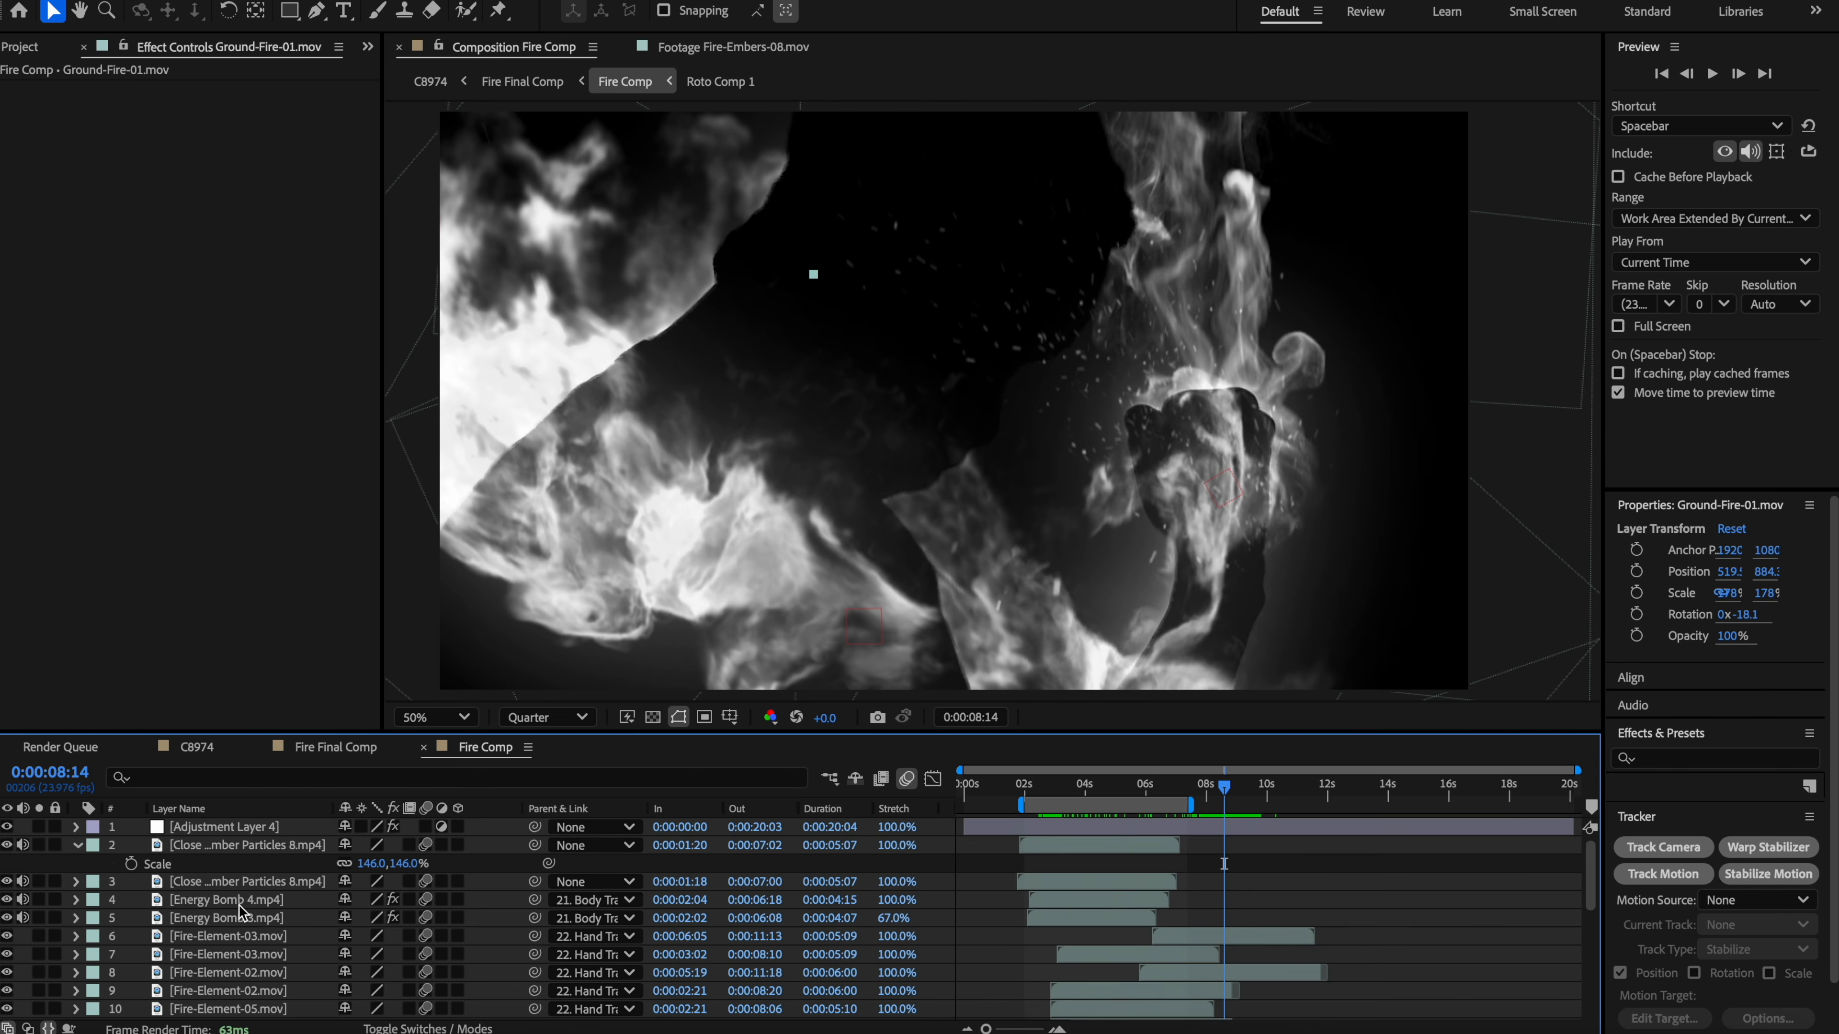
pyautogui.press('super+d')
pyautogui.moveTo(1145, 958); pyautogui.dragTo(1302, 965)
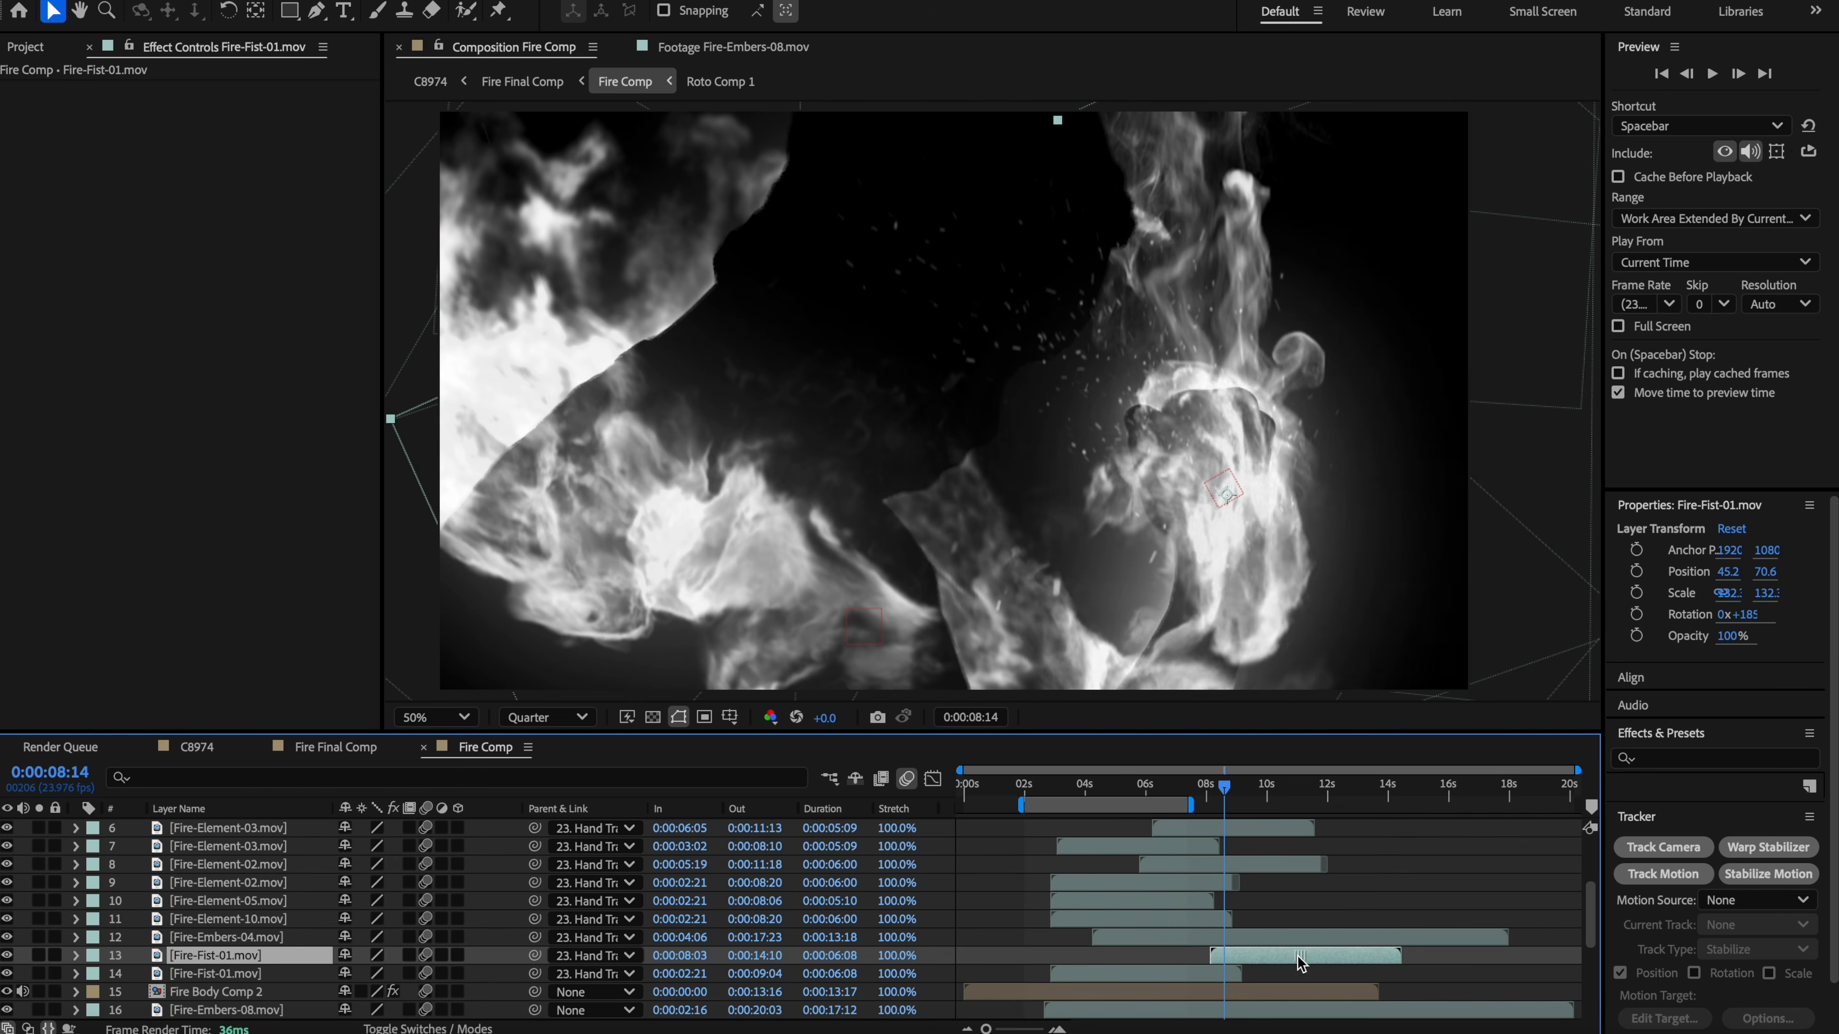
pyautogui.moveTo(1218, 786)
pyautogui.mouseDown()
pyautogui.moveTo(1198, 786)
pyautogui.moveTo(1250, 785)
pyautogui.mouseUp()
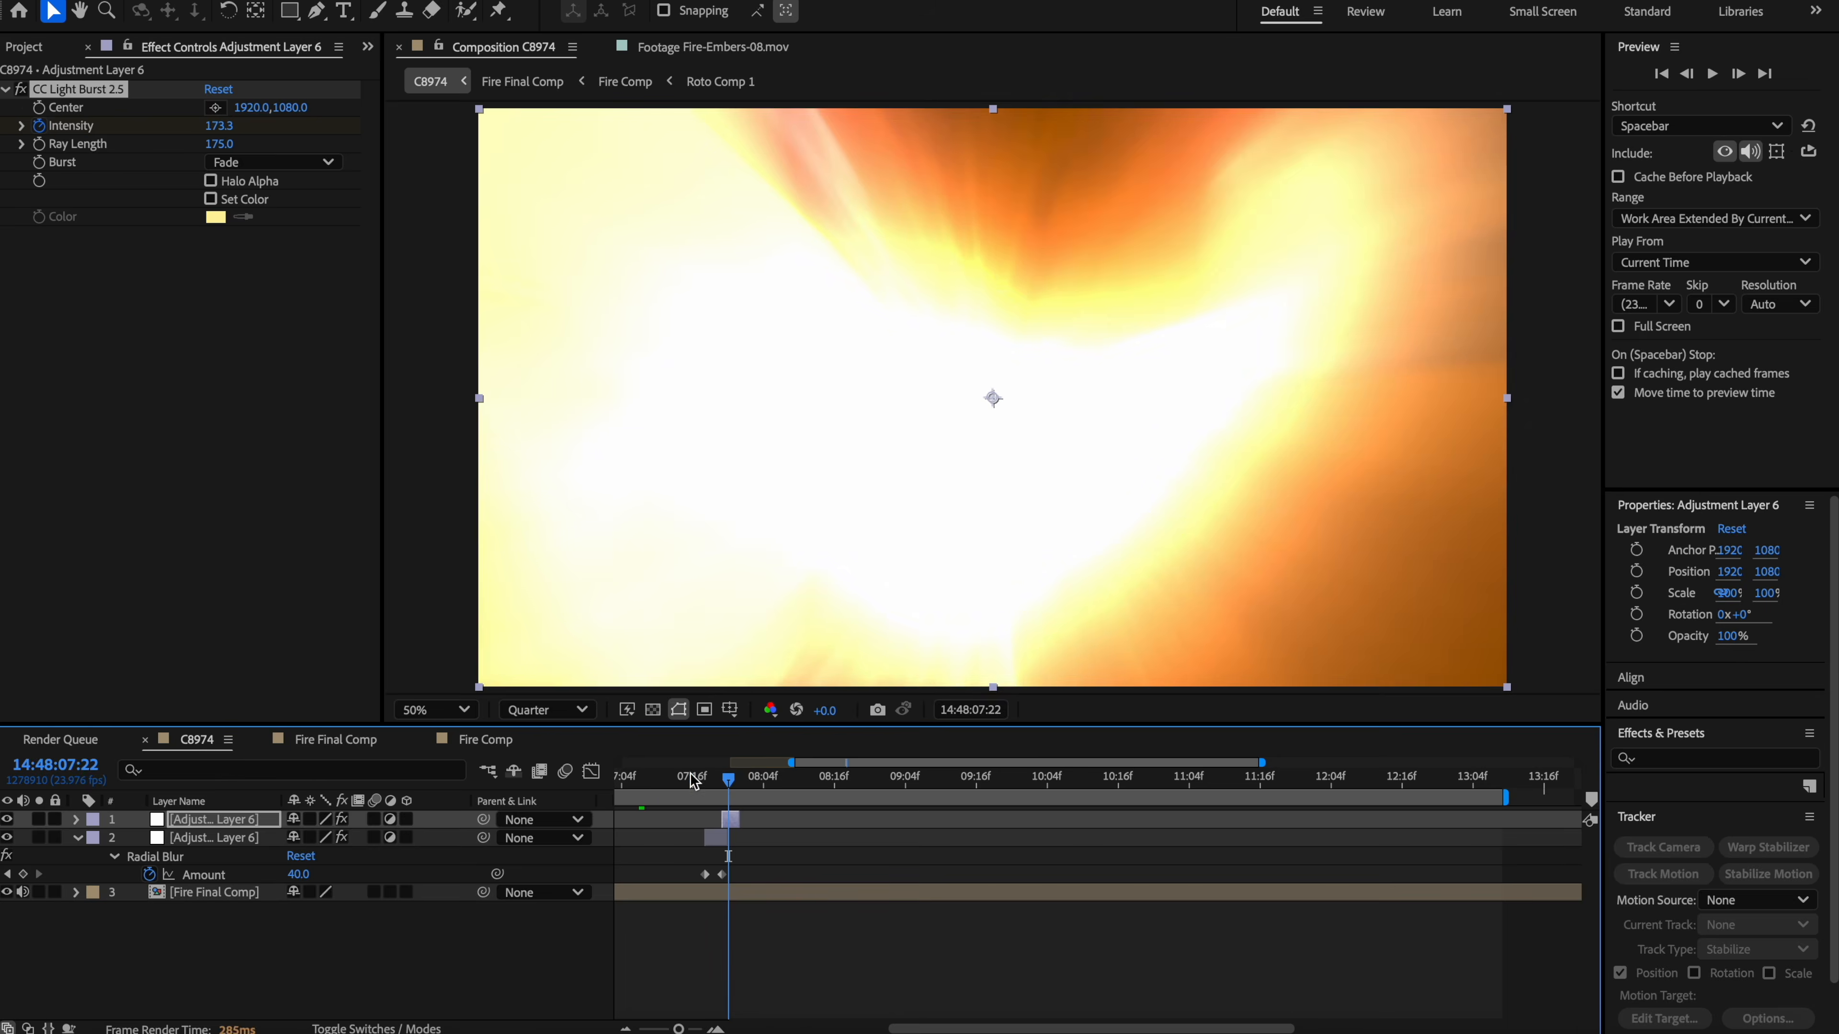
# Step: Check the CC Light Burst transition in C8974 around 14:48:07:22
pyautogui.moveTo(689, 774); pyautogui.dragTo(727, 789)
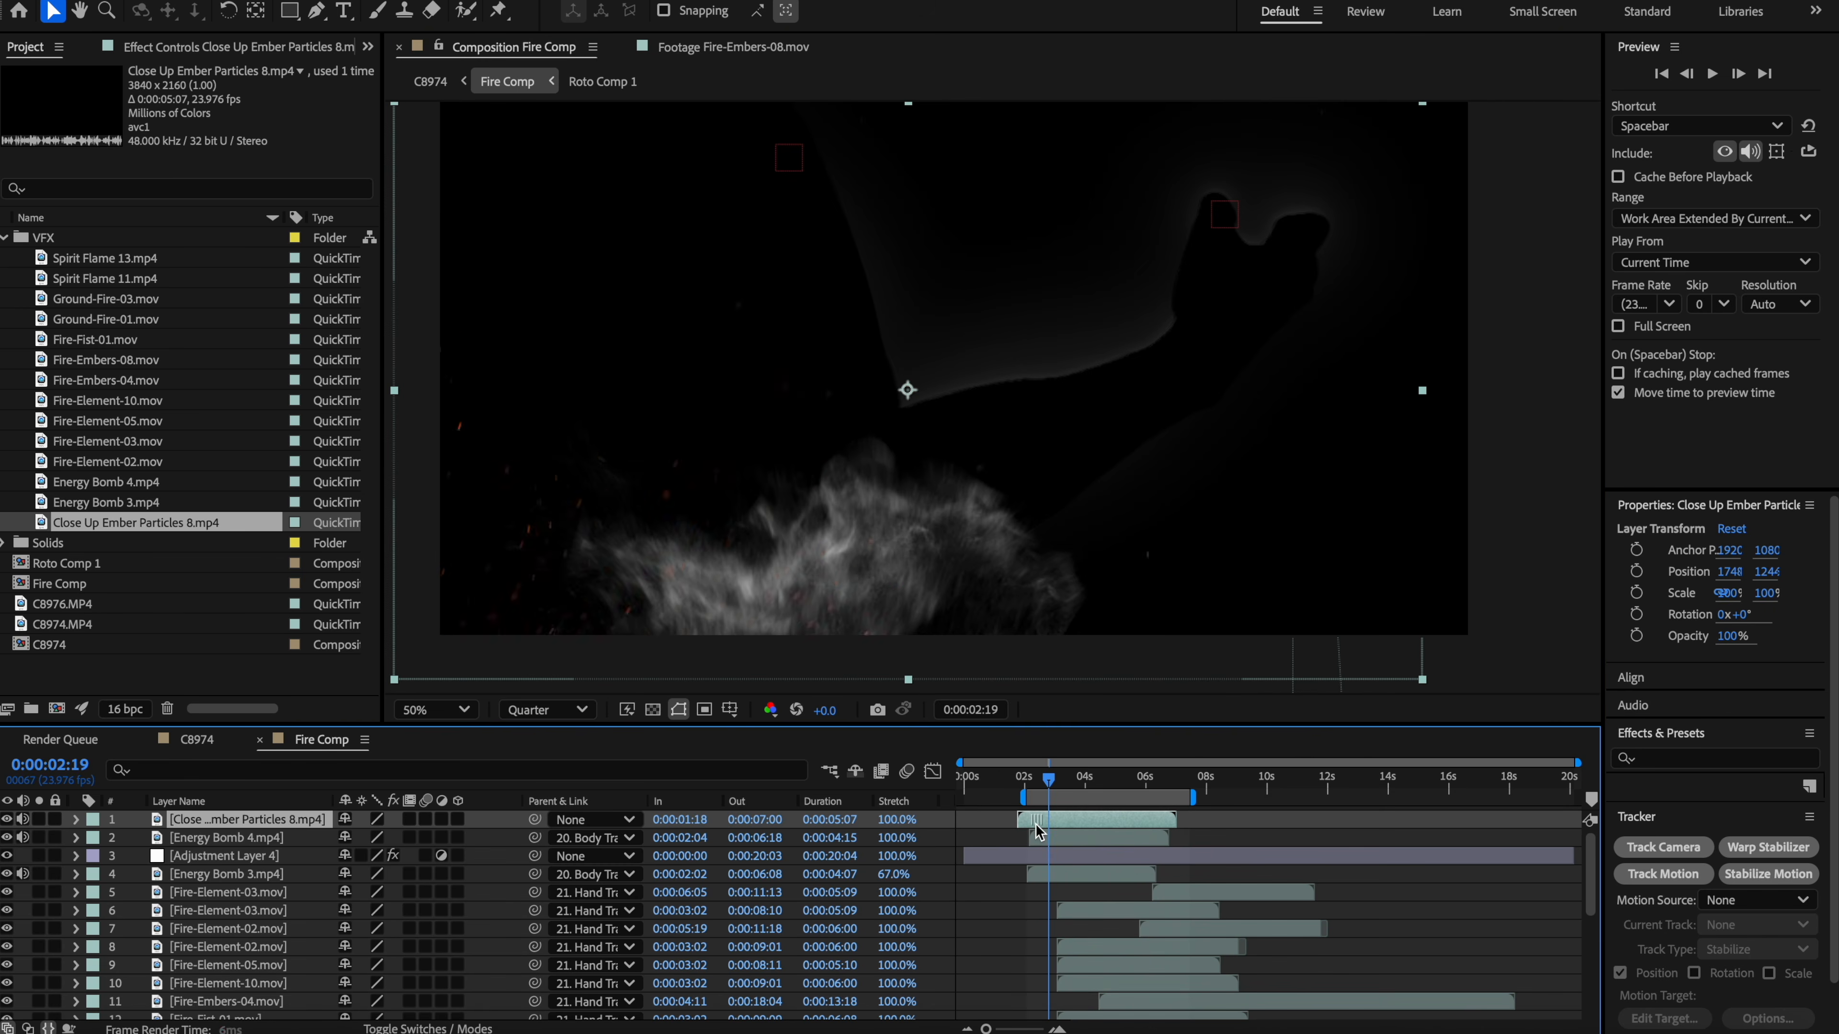
# Step: Preview Fire Comp and add the extra ember clips Close Up Ember Particles 8.mp4 and Embers 1.mp4 to it
pyautogui.press('space')
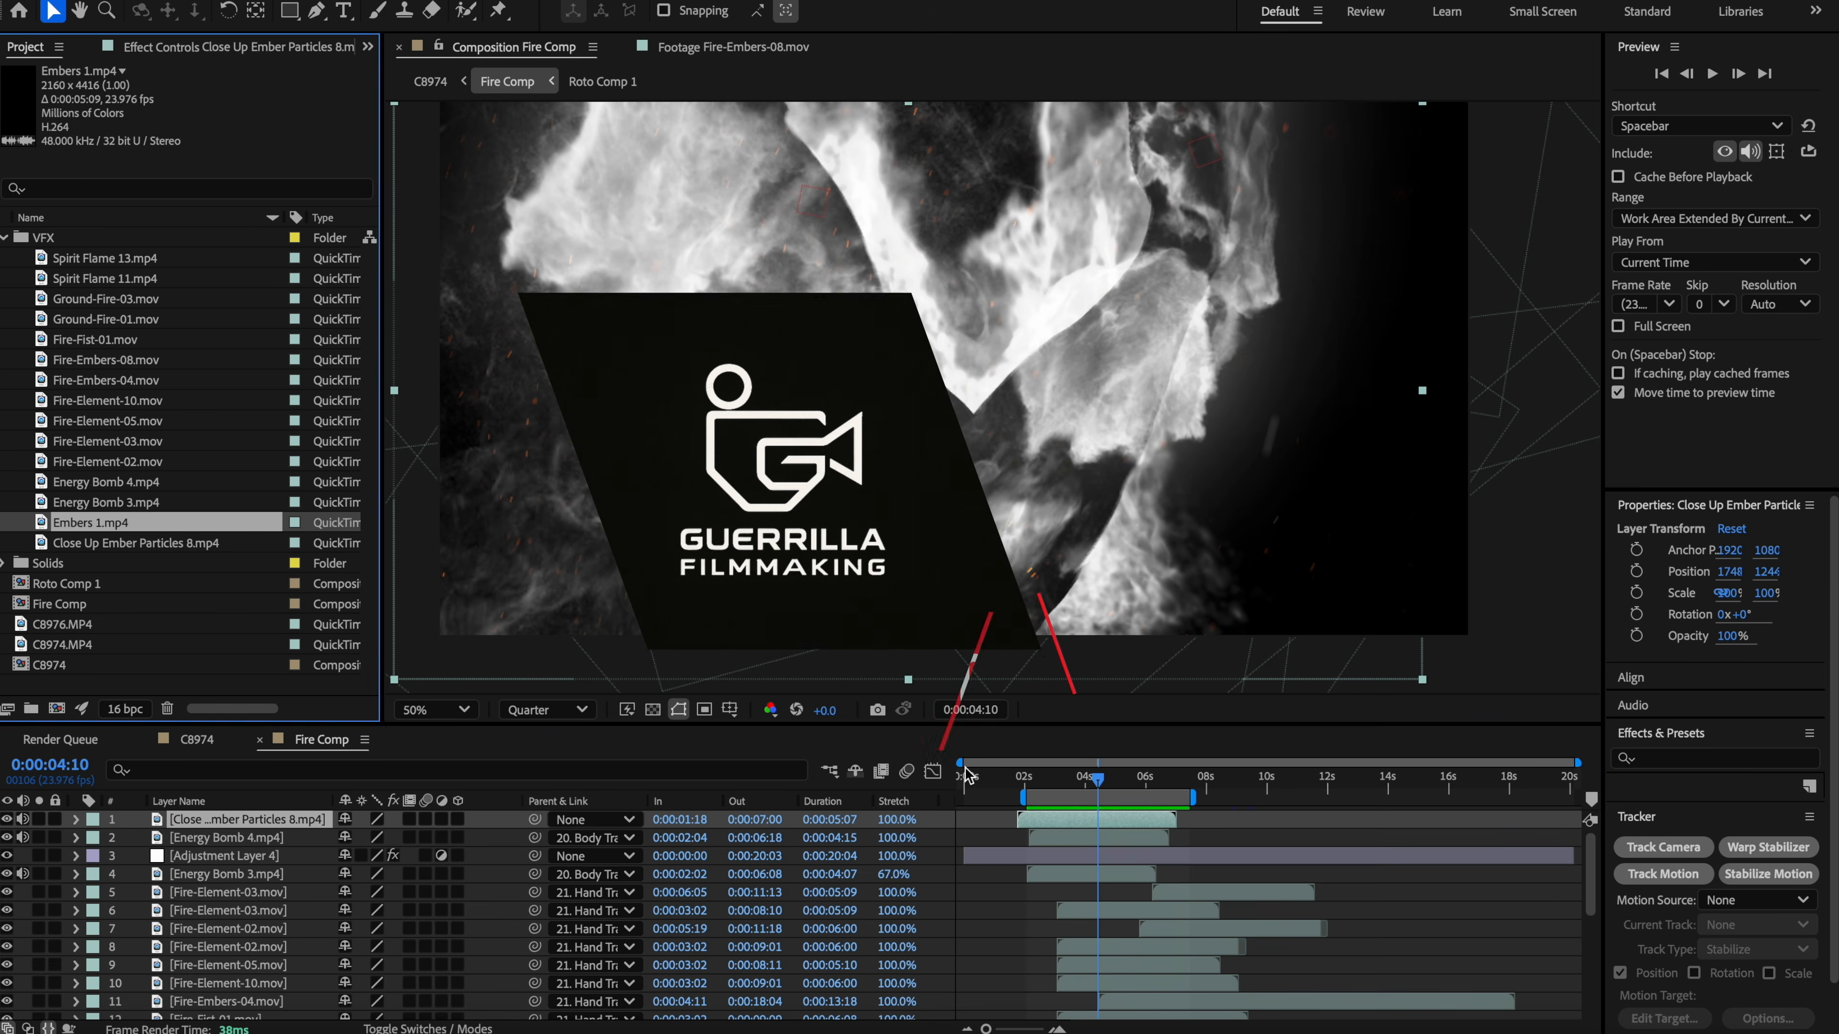
pyautogui.keyDown('shift'); pyautogui.click(232, 838); pyautogui.keyUp('shift')
pyautogui.moveTo(149, 540); pyautogui.dragTo(865, 494)
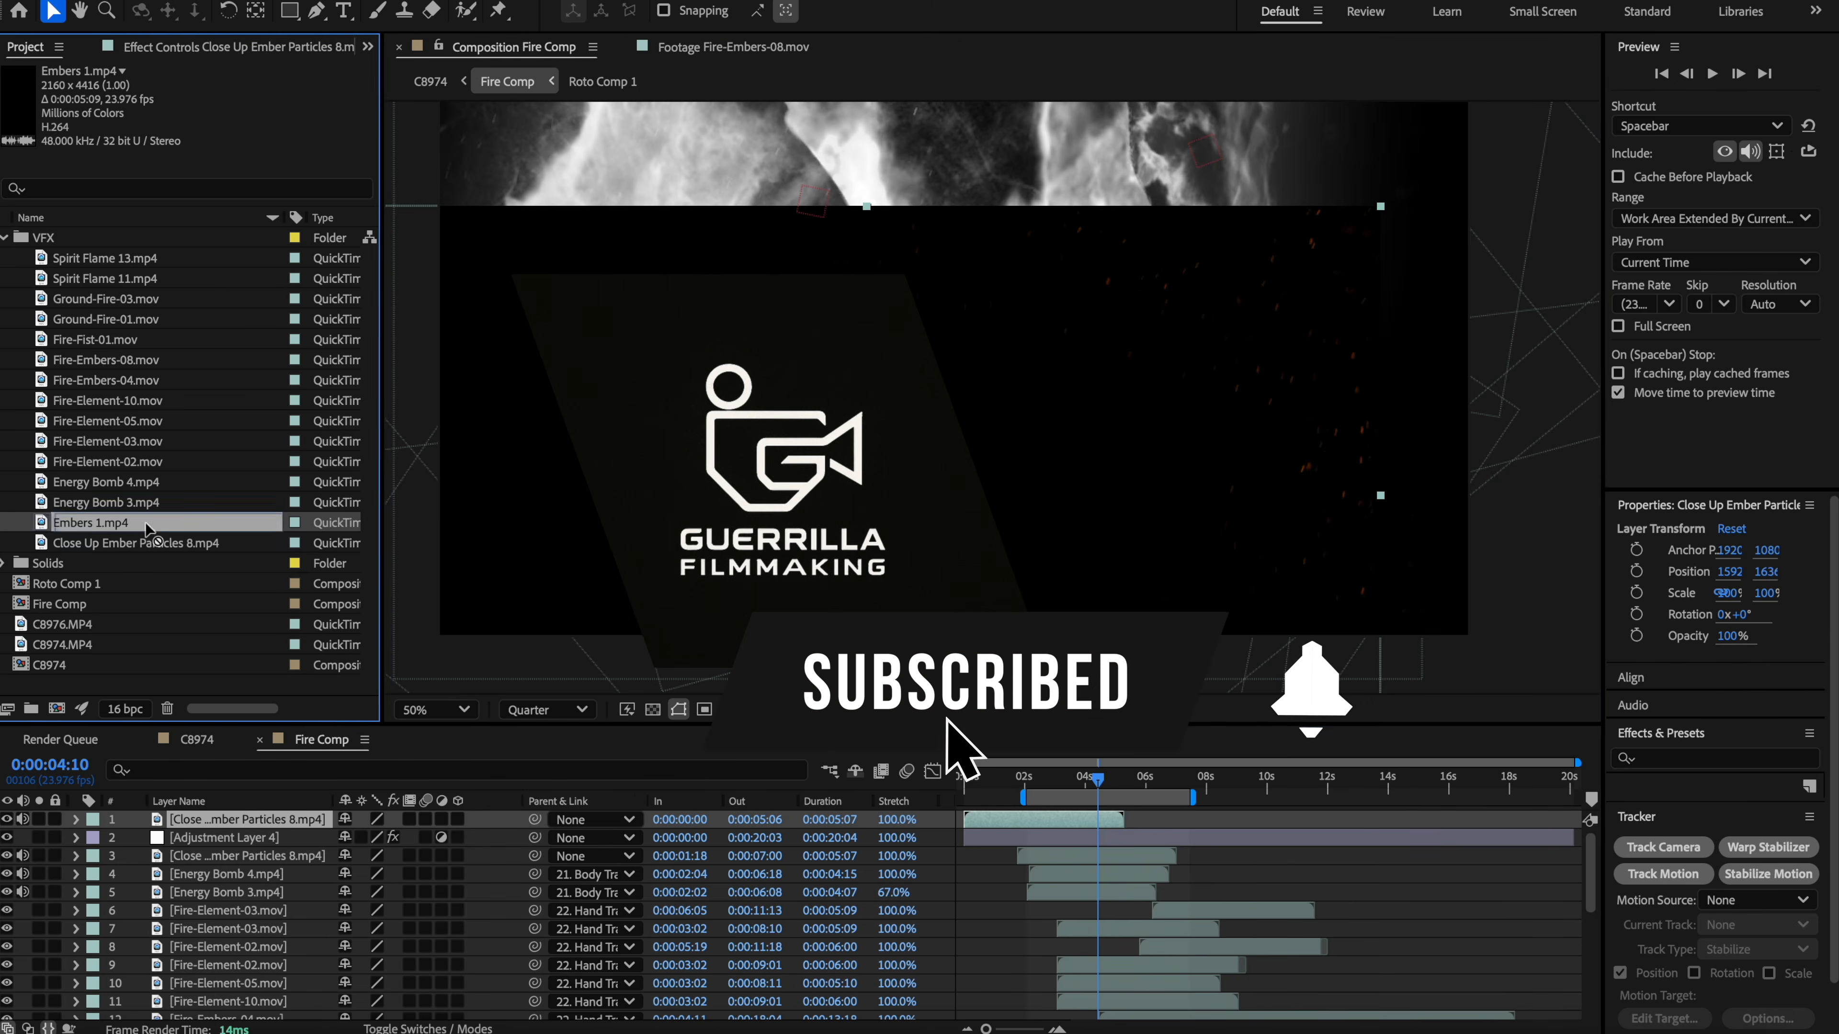
pyautogui.moveTo(148, 525); pyautogui.dragTo(1079, 492)
# Step: Add an adjustment layer with a 100% Tint above the Fire Comp elements and check the black-and-white fire at 0:00:04:21
pyautogui.rightClick(1286, 579)
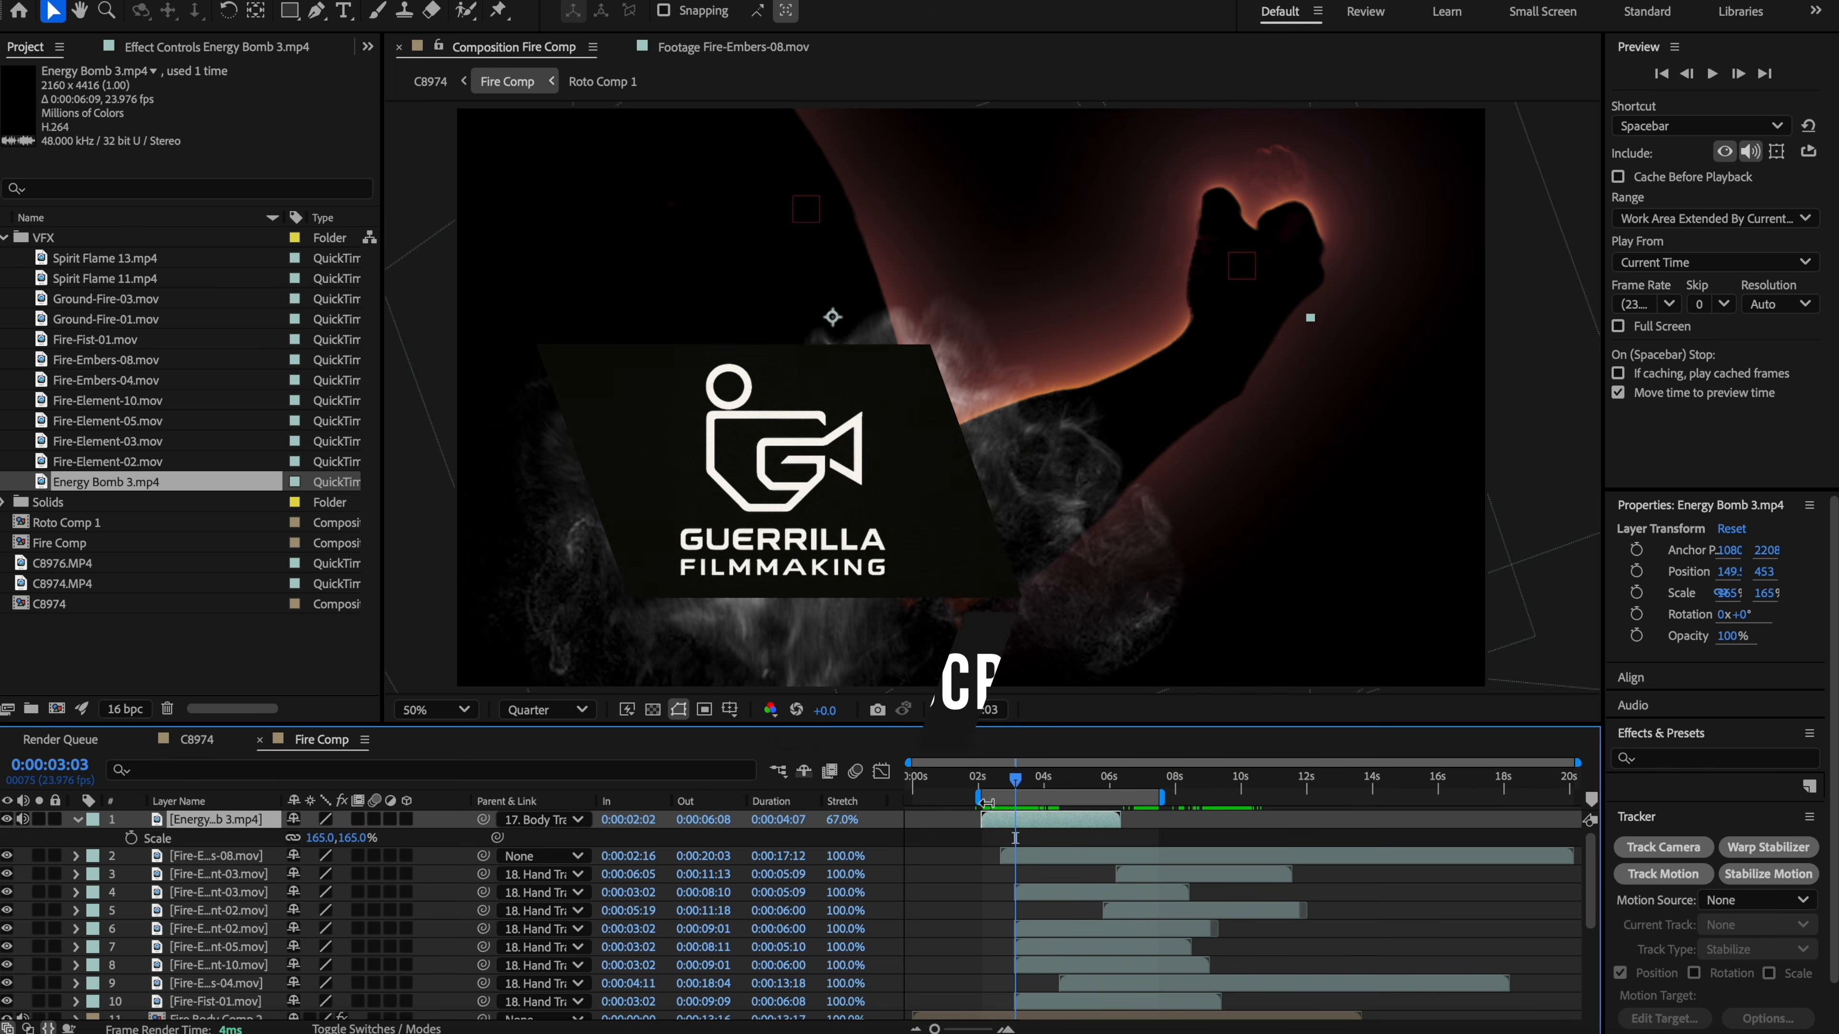
pyautogui.moveTo(1016, 779); pyautogui.dragTo(1076, 786)
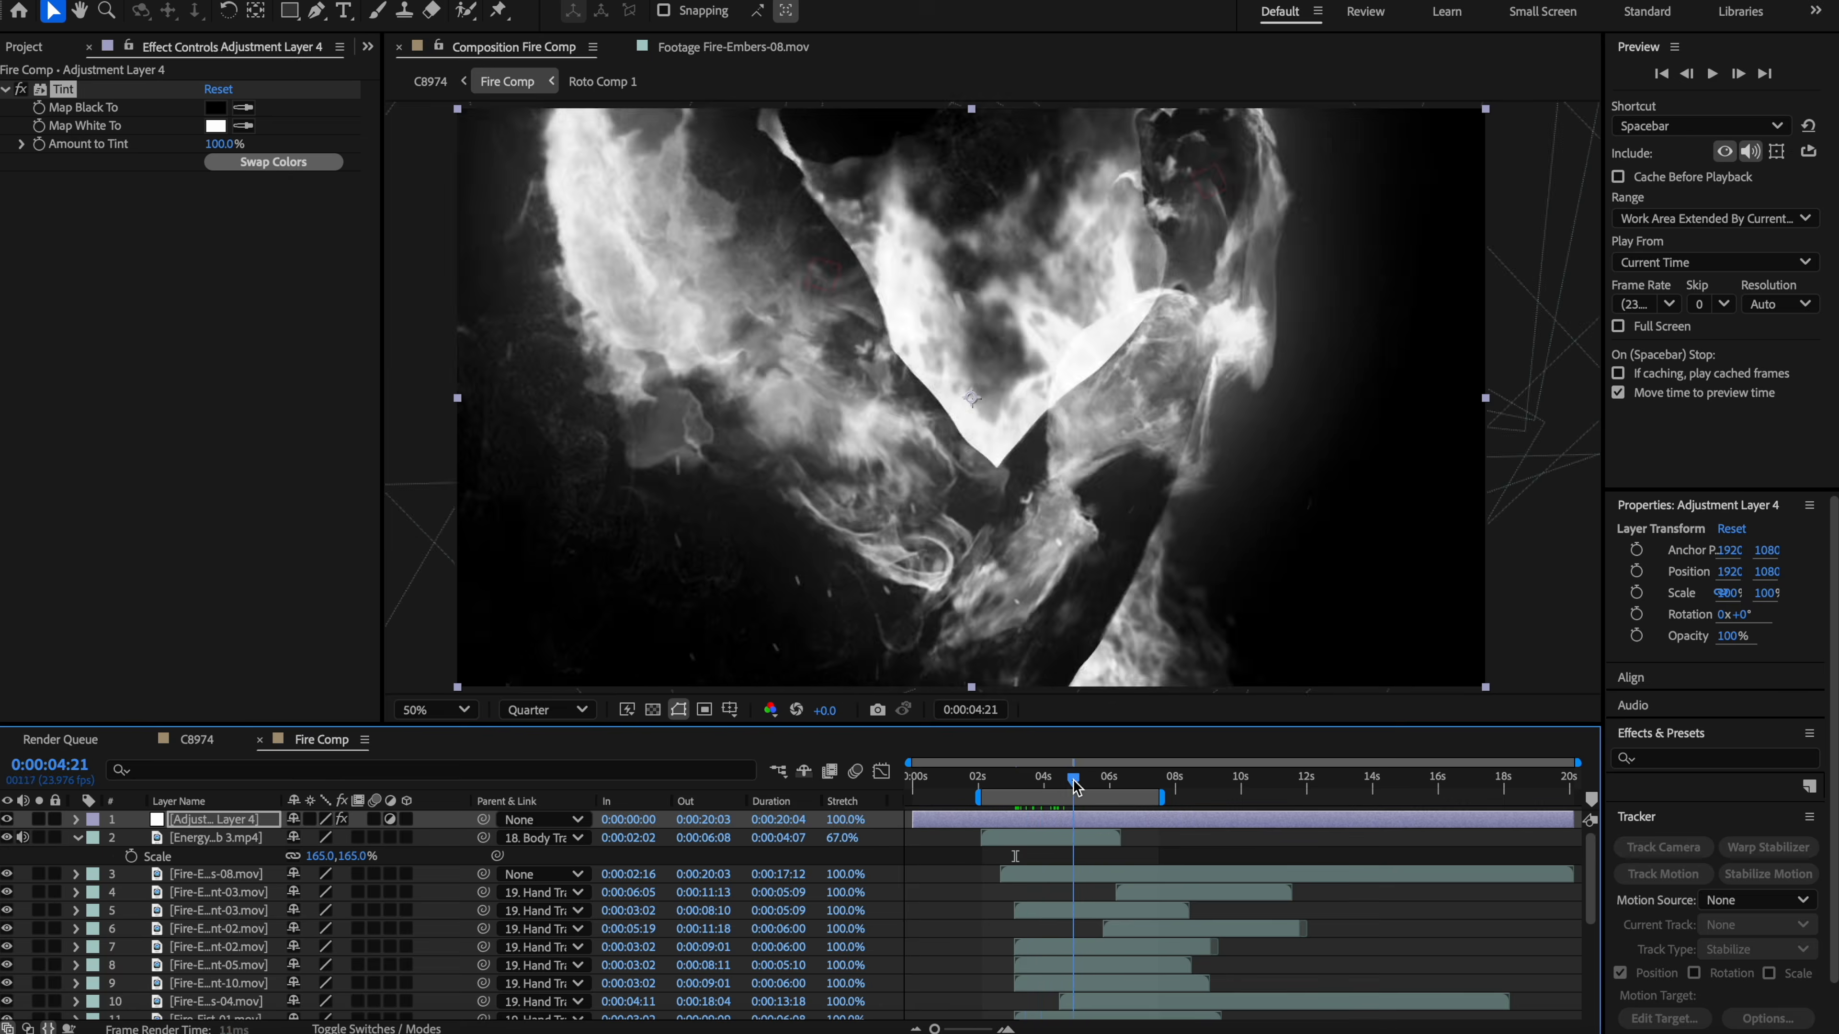